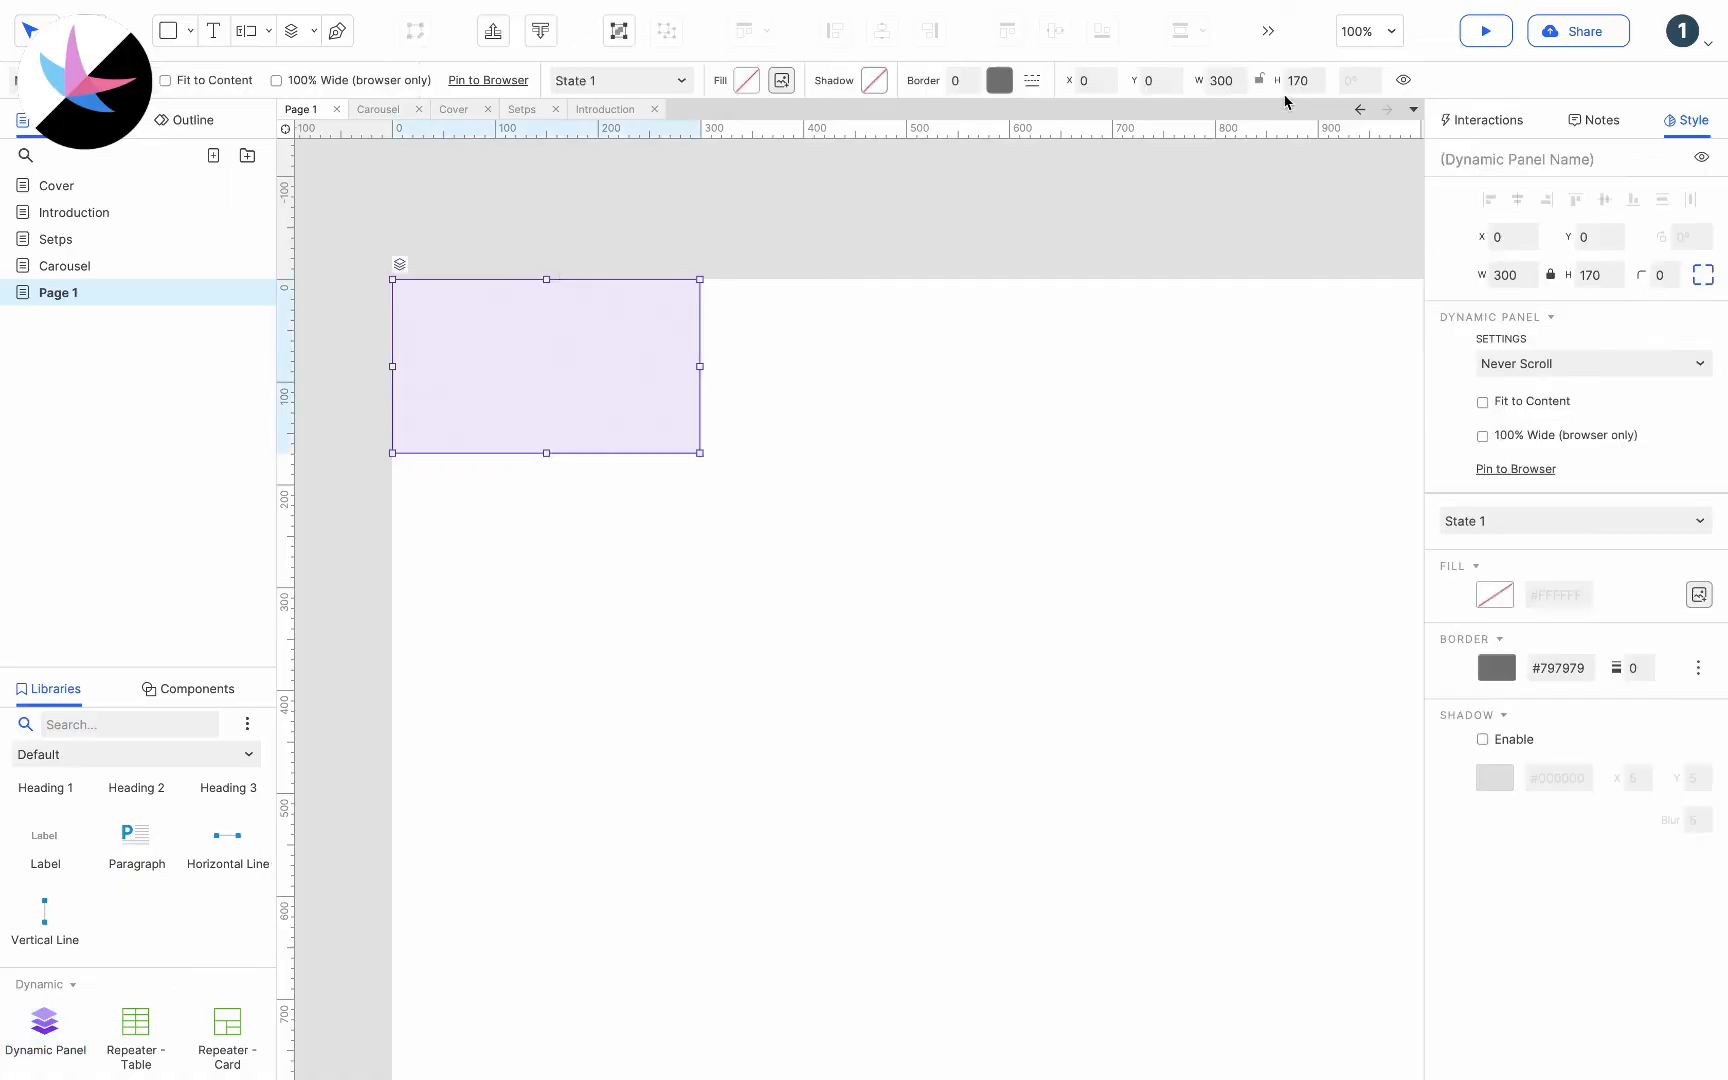
Set the dynamic panel's size to 720 wide by 360 high
click(1230, 84)
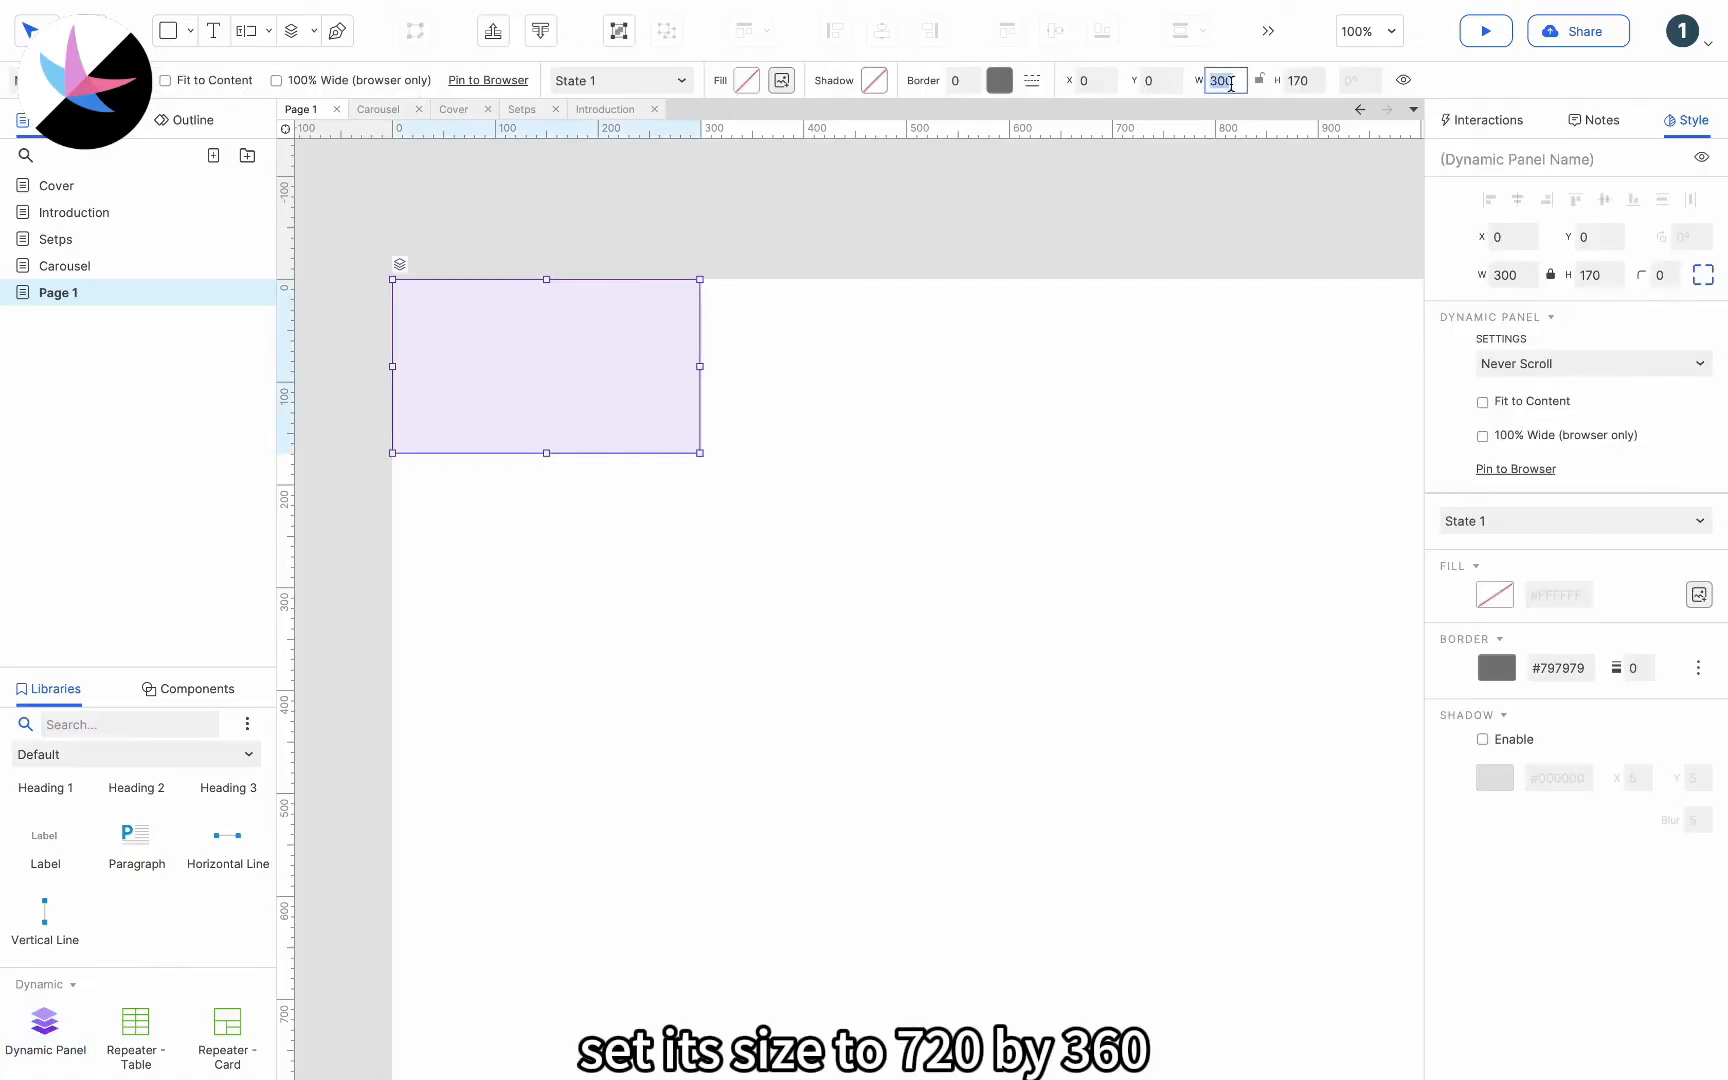
text(720)
key(Tab)
text(3)
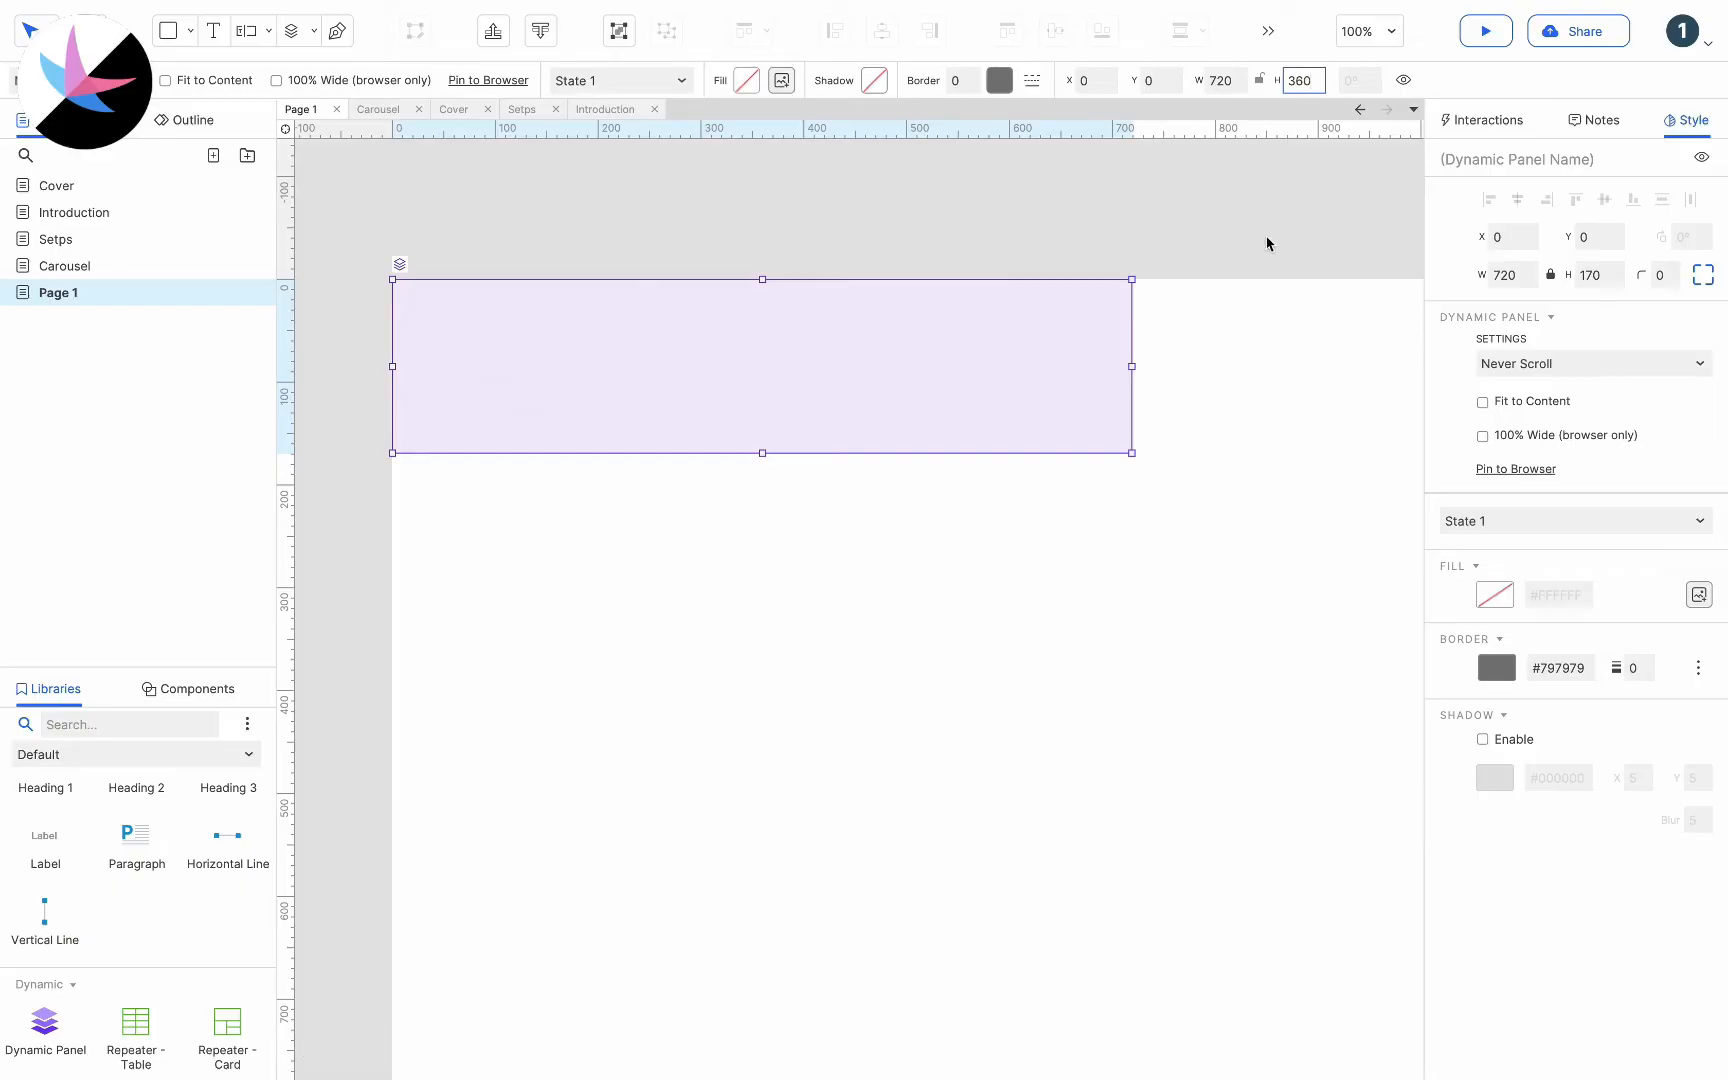
click(1272, 312)
Open the dynamic panel for editing, add State 2 and State 3, and return to State 1
double_click(910, 412)
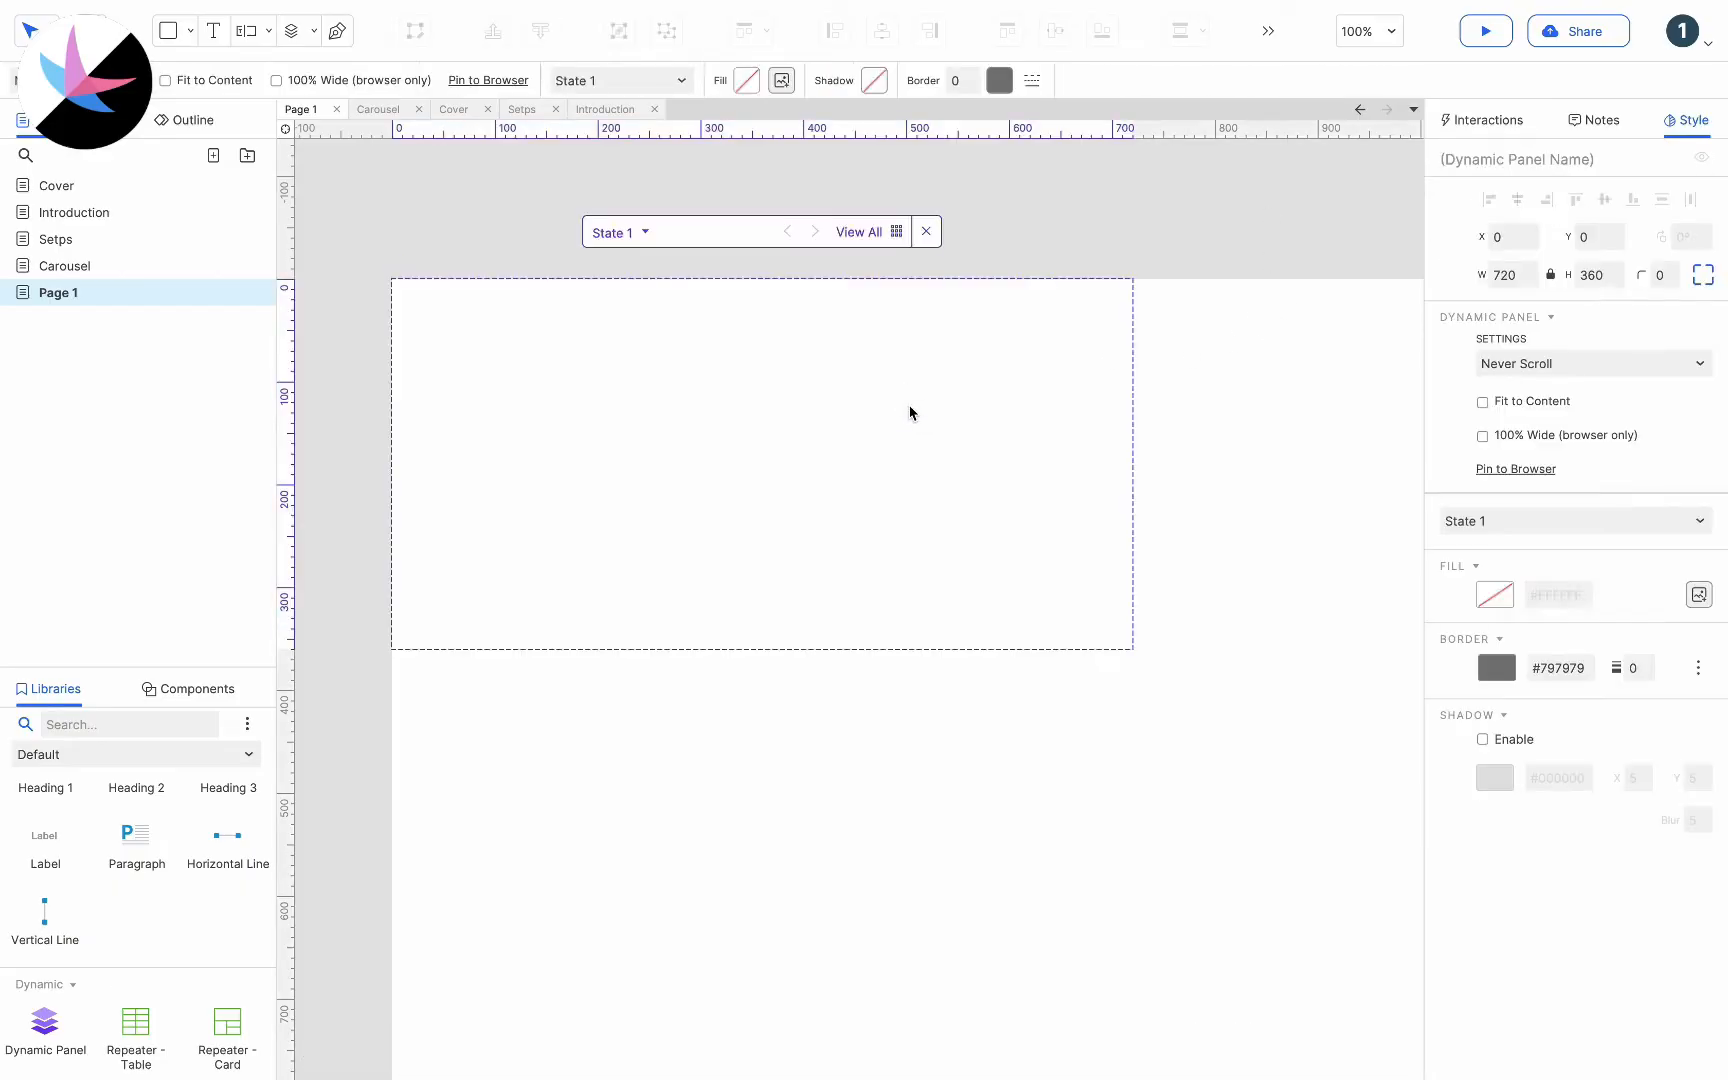
click(645, 233)
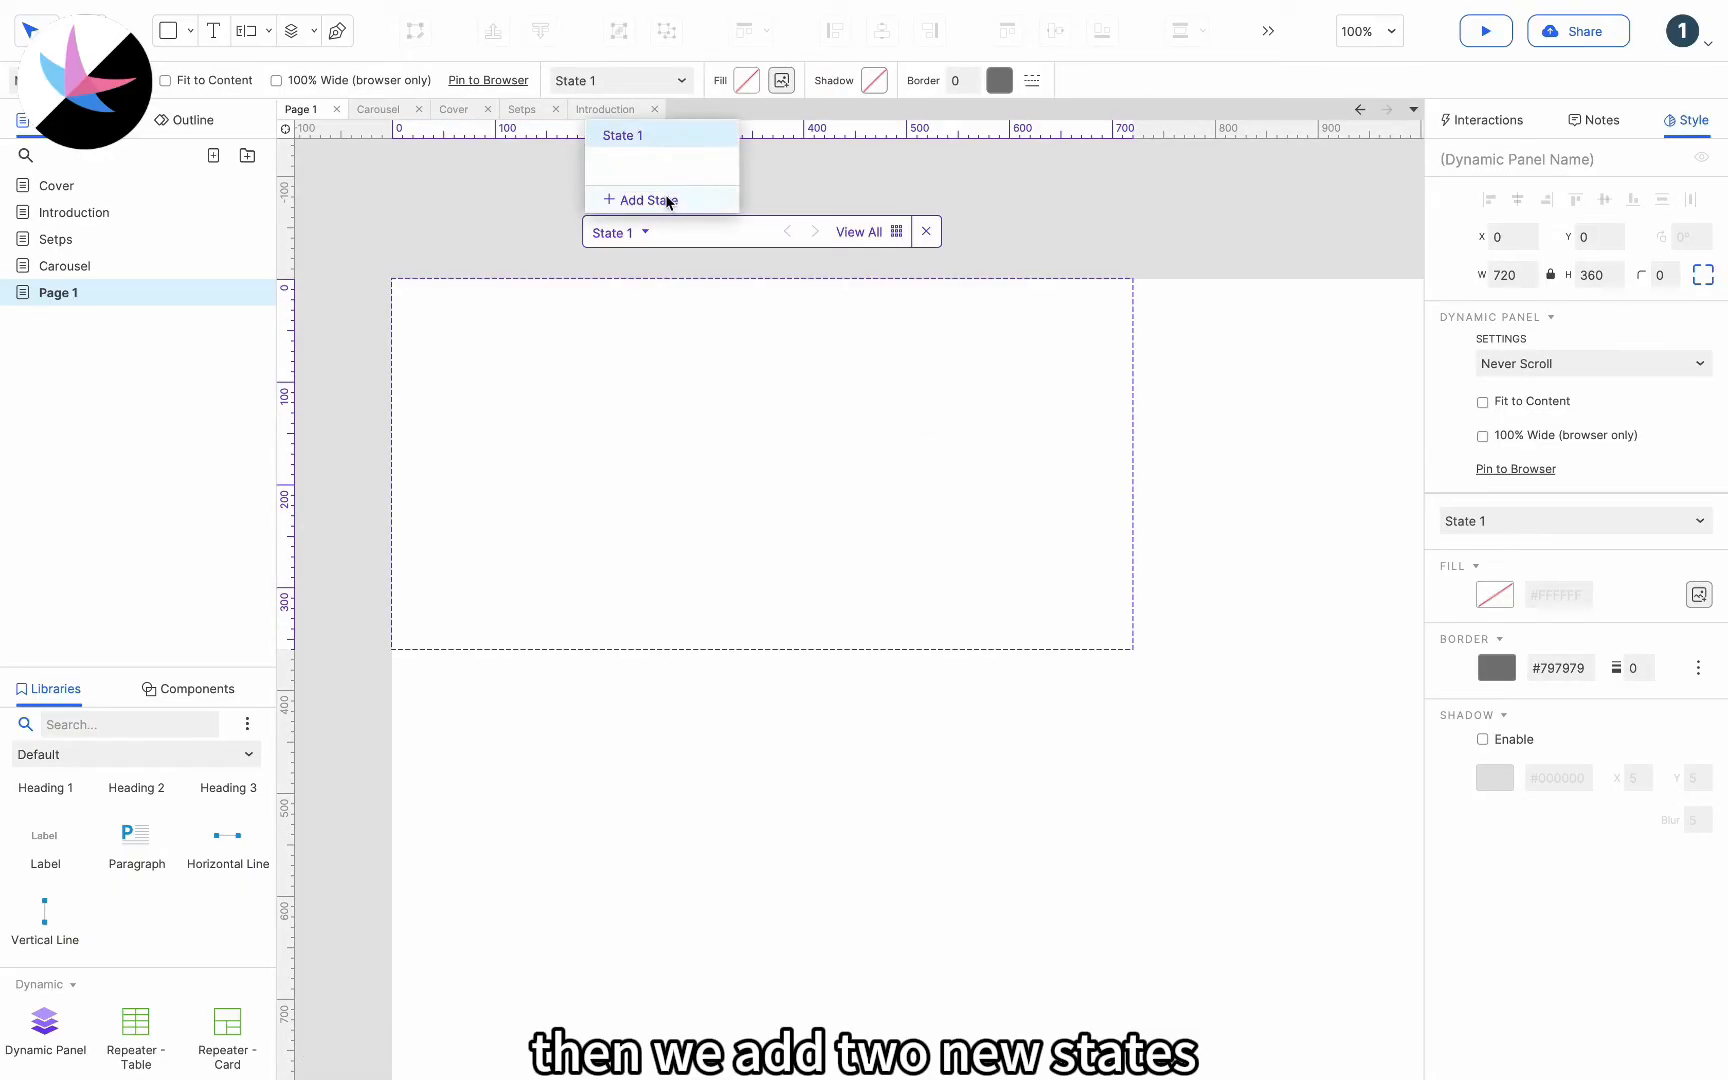
click(664, 197)
click(662, 201)
click(624, 108)
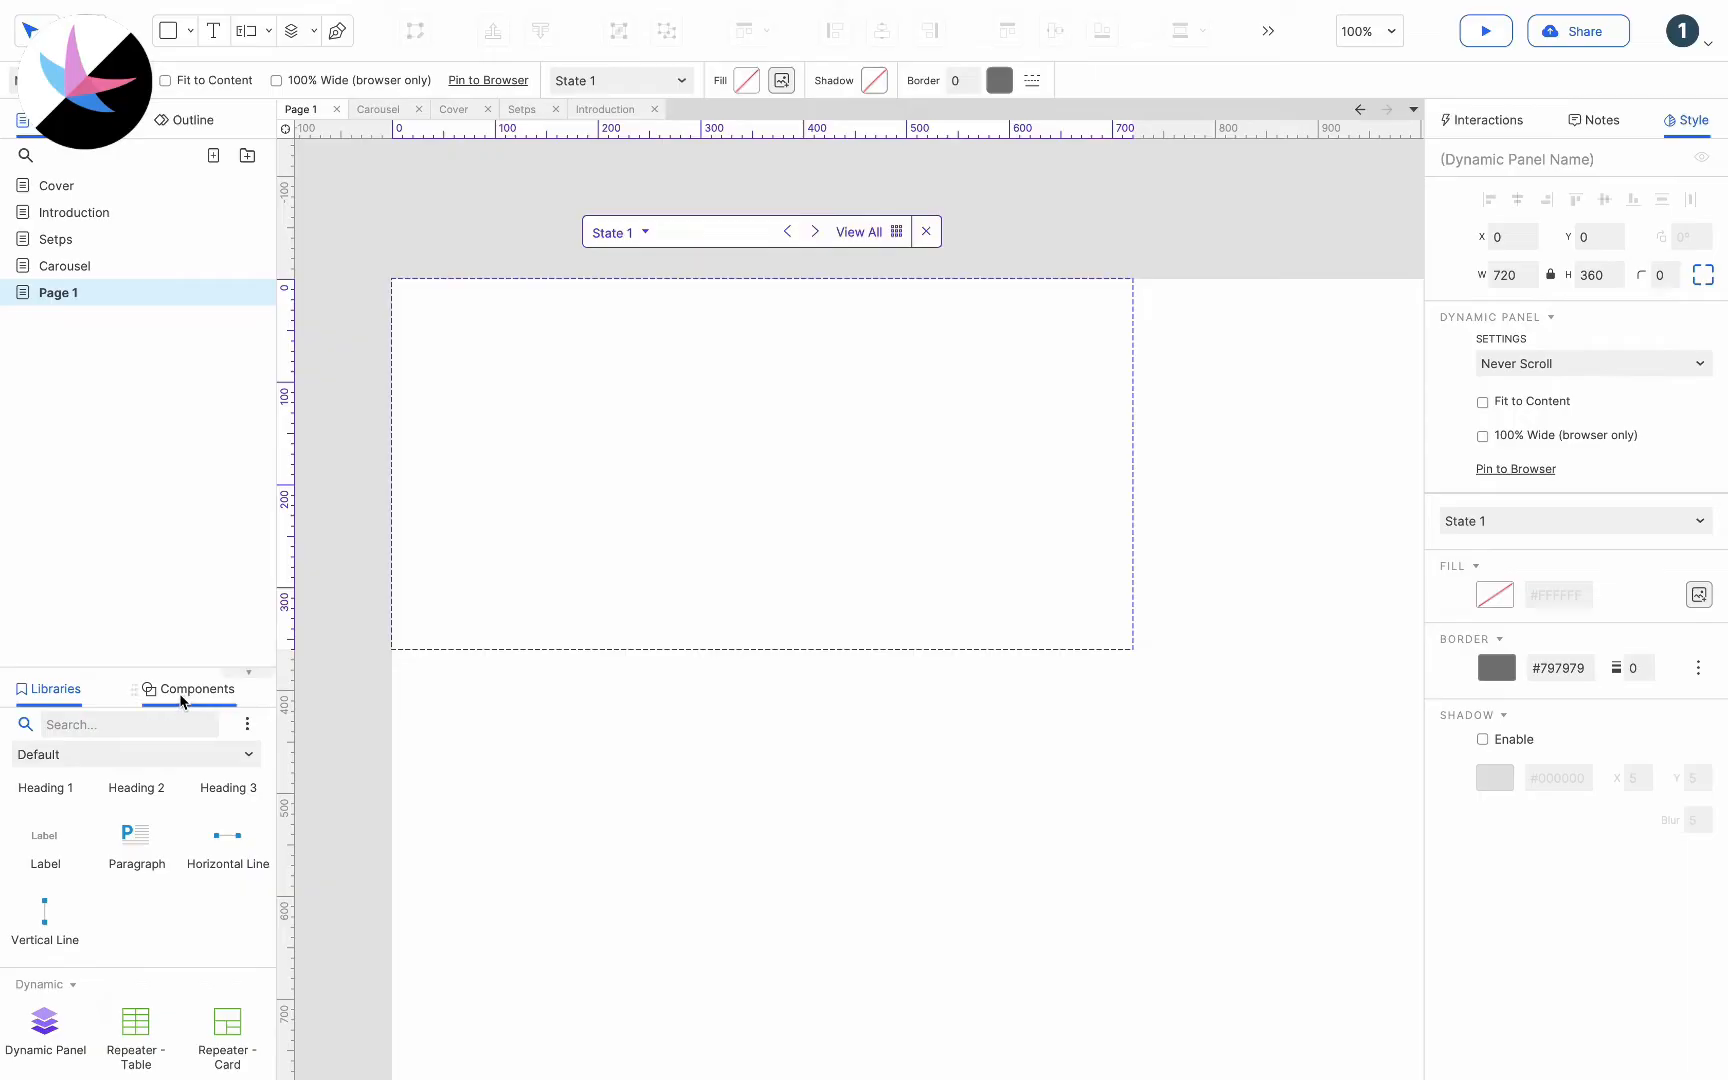
Place an Image widget in State 1, stretch it to the full 720 by 360 panel, and load 1.png into it
scroll(147, 852, up, 5)
drag(146, 852, 394, 279)
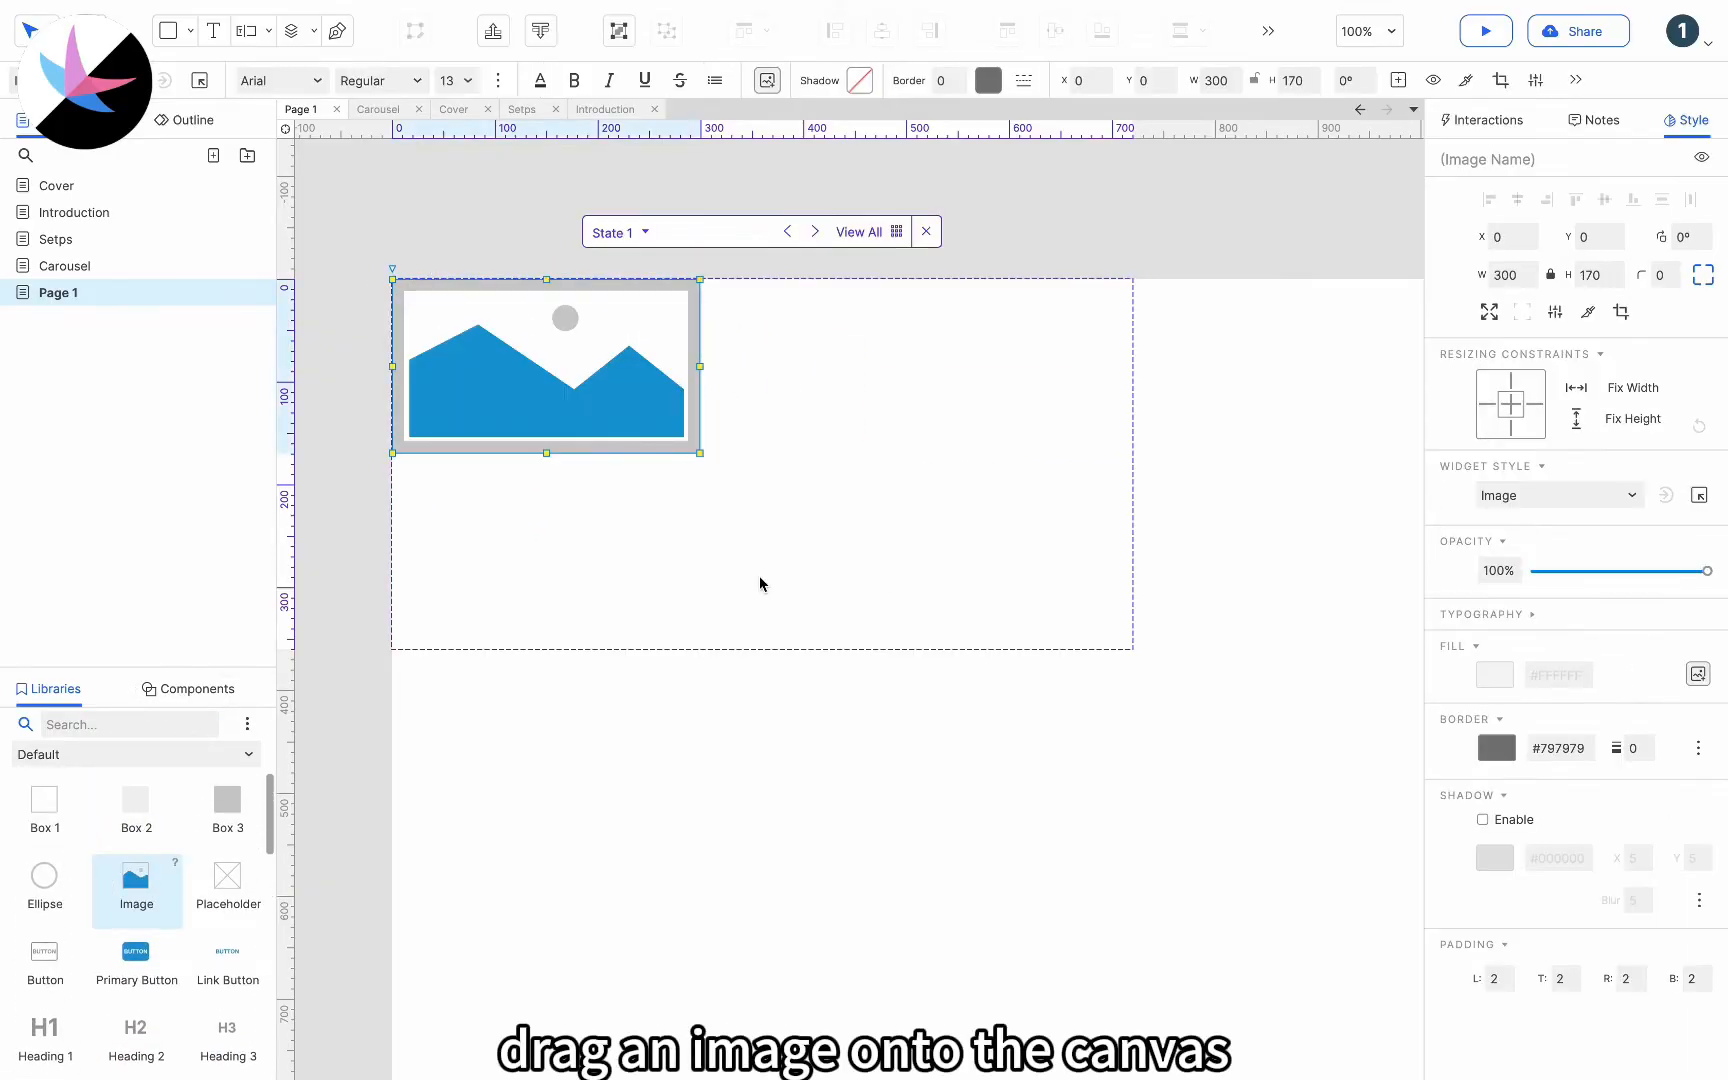
drag(699, 452, 1132, 648)
double_click(775, 485)
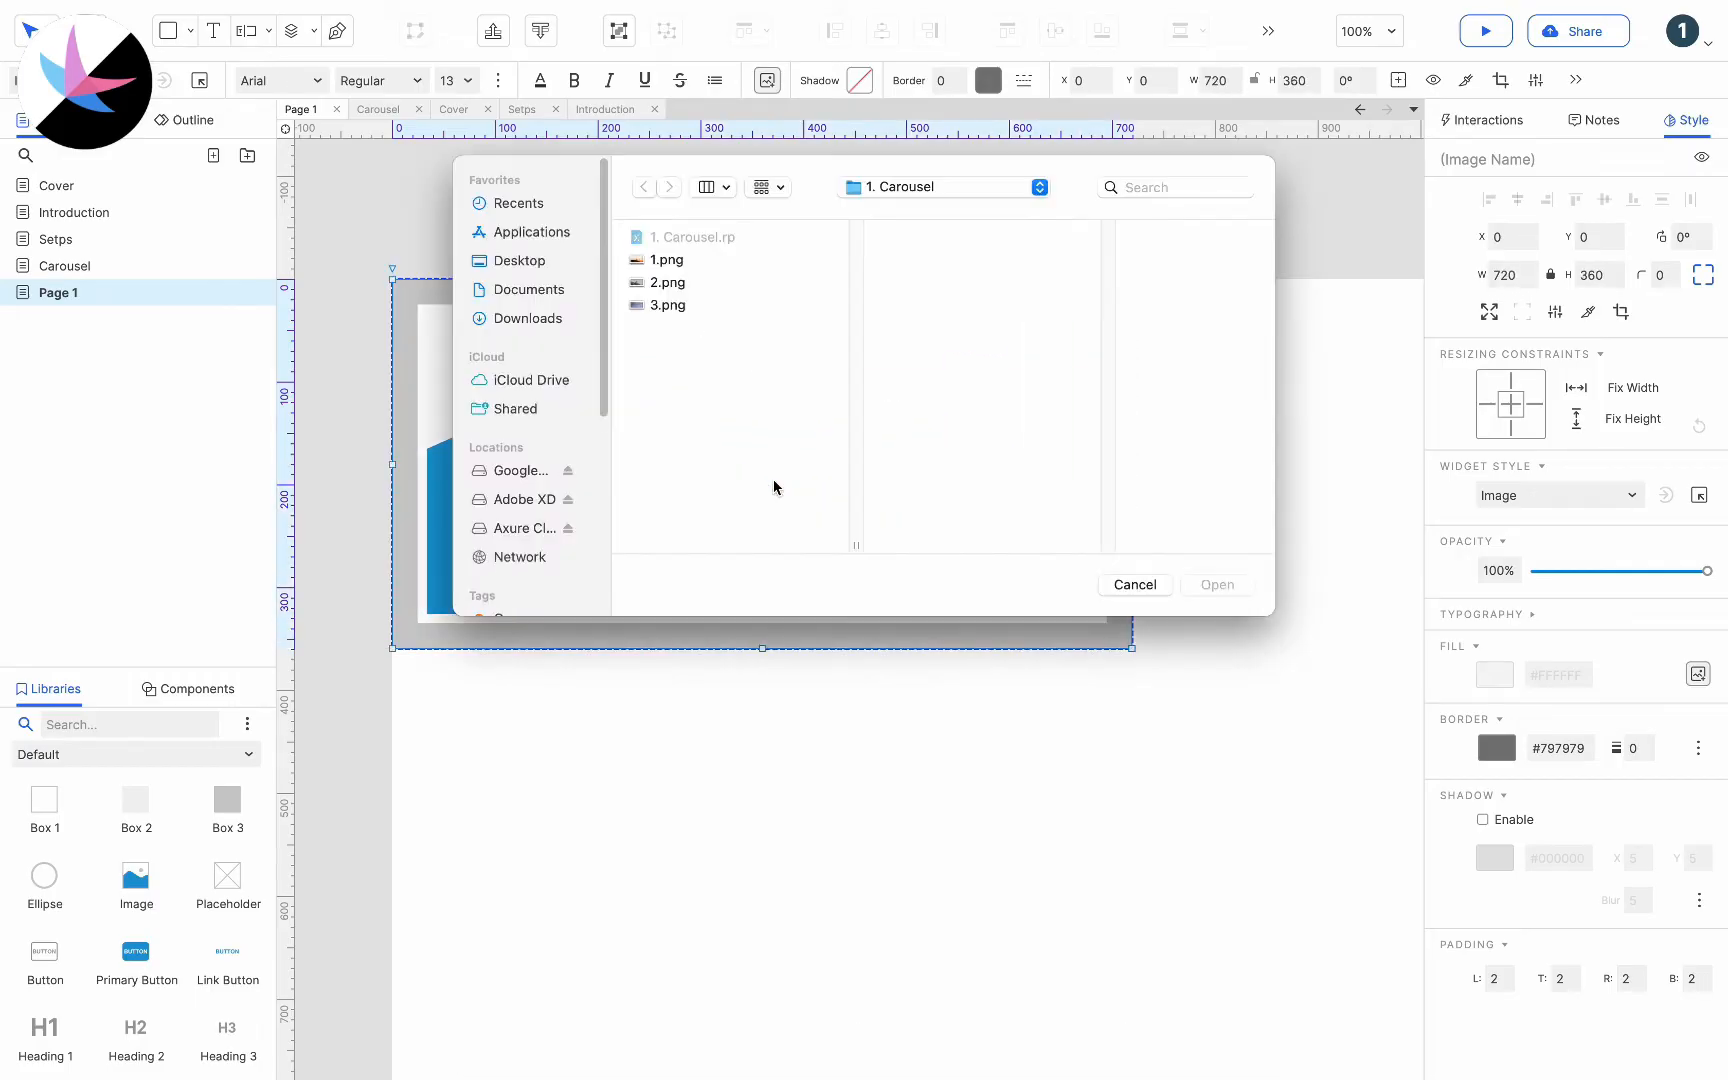
double_click(691, 262)
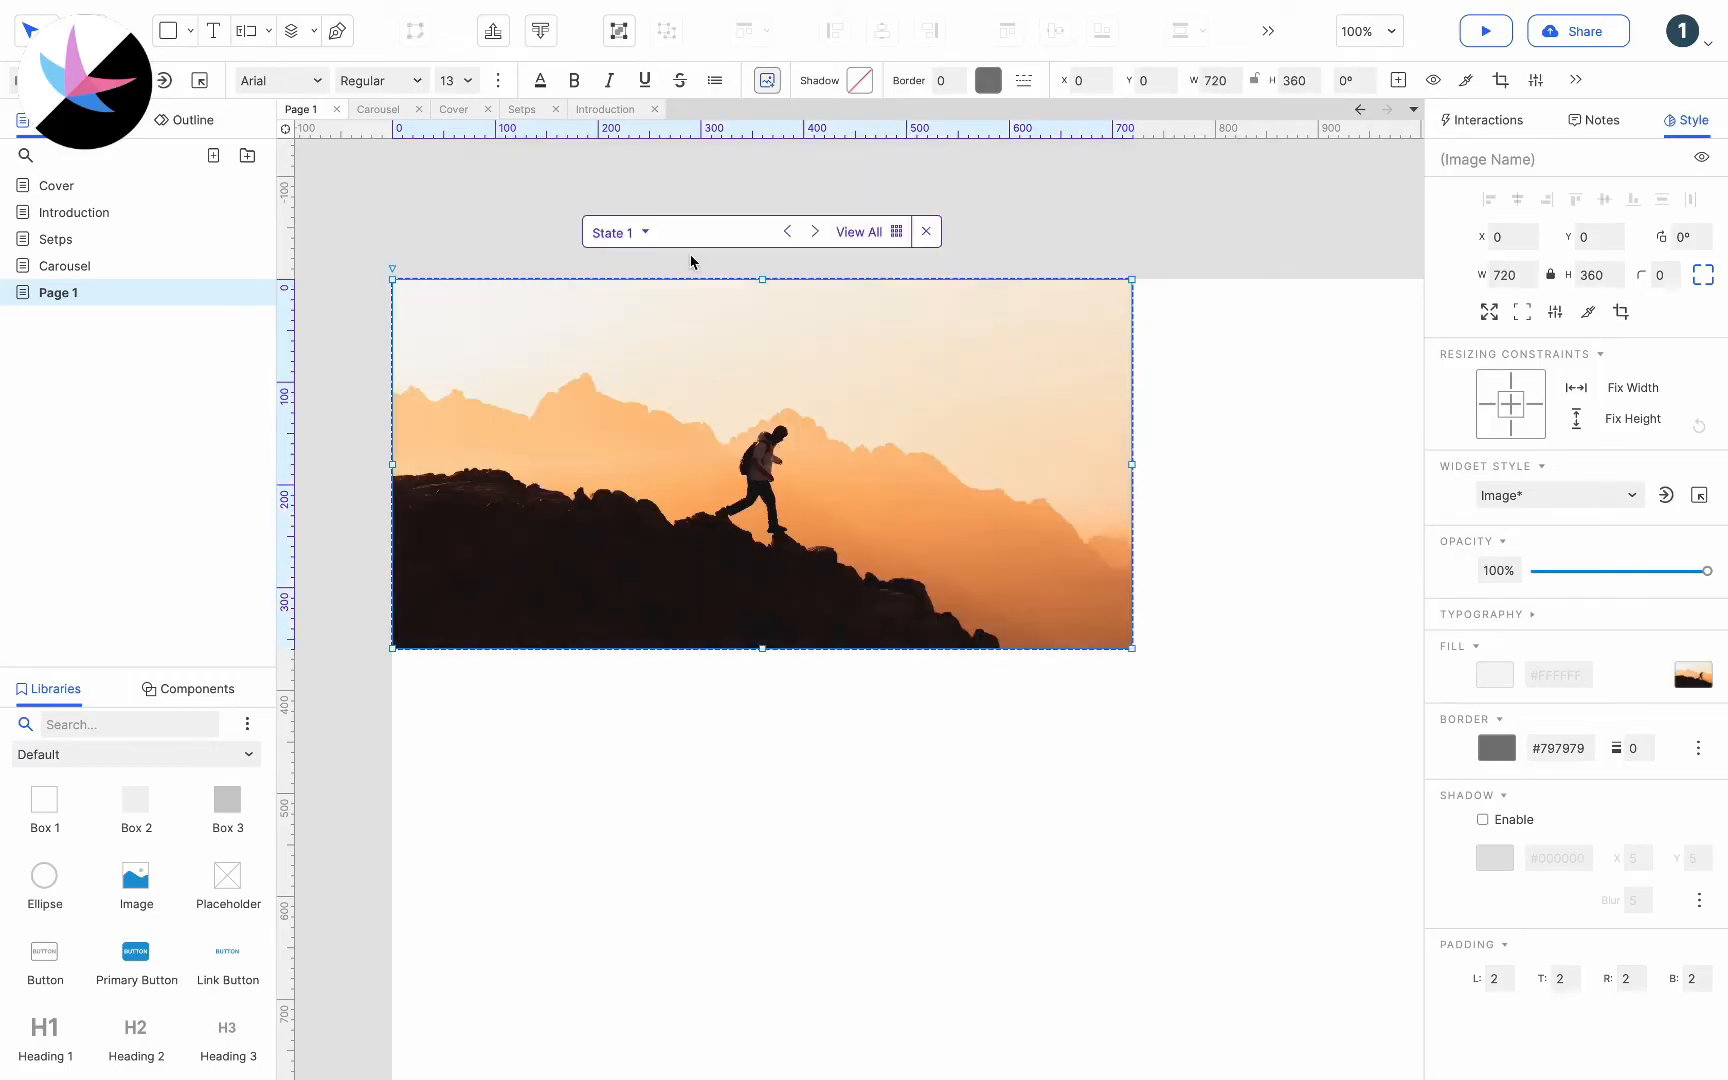
Fill State 2 with a 720 by 360 Image widget and load 2.png into it, optimizing the image
click(644, 233)
click(628, 136)
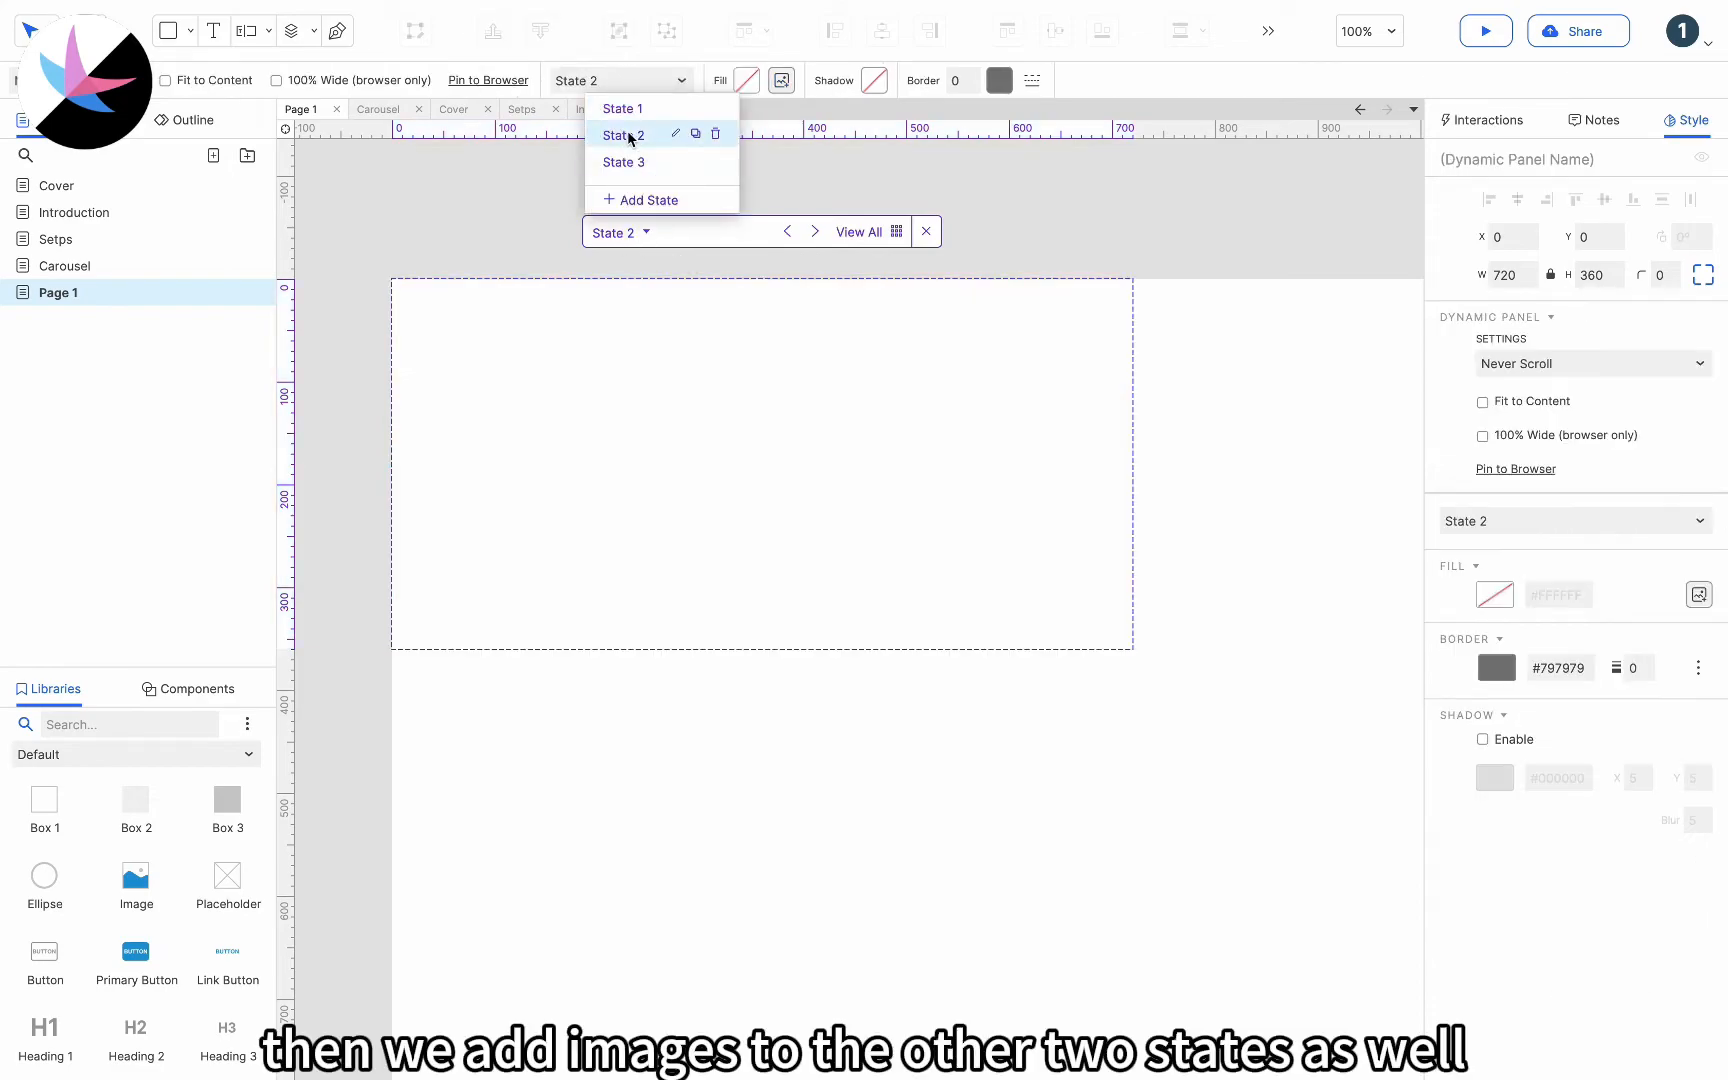
drag(155, 886, 395, 280)
drag(700, 452, 1128, 648)
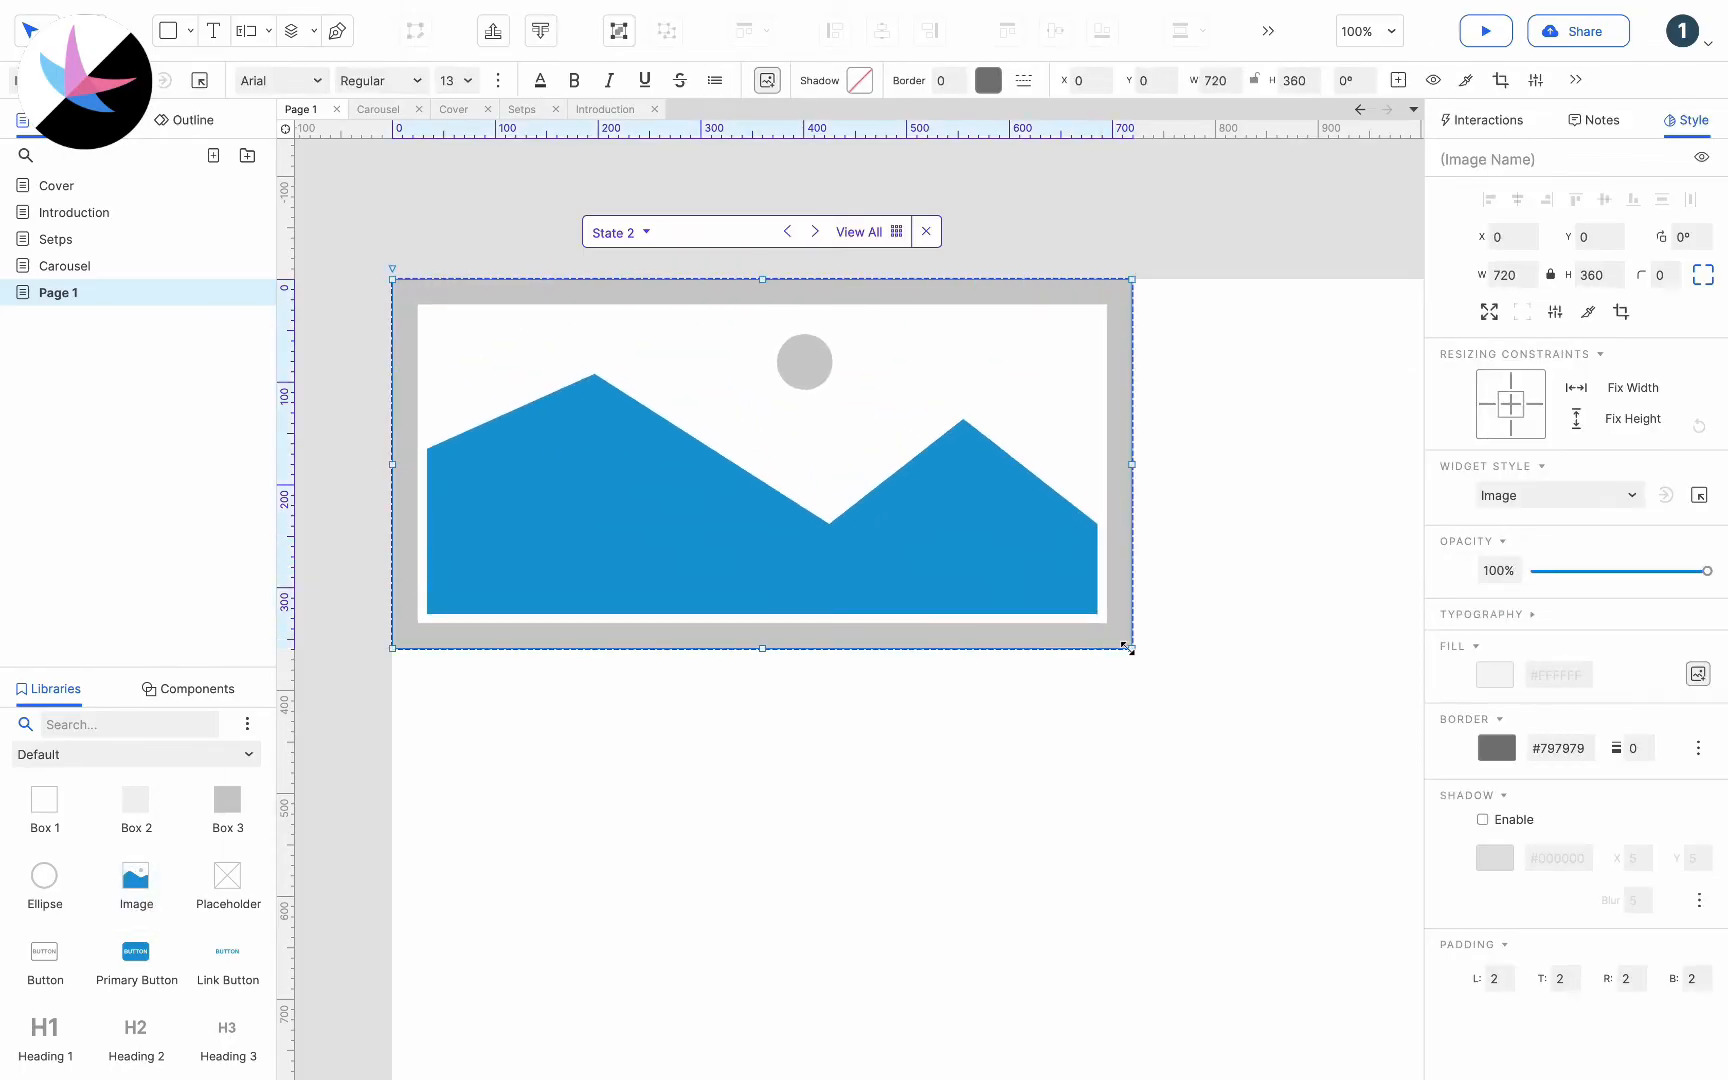
double_click(686, 463)
double_click(679, 280)
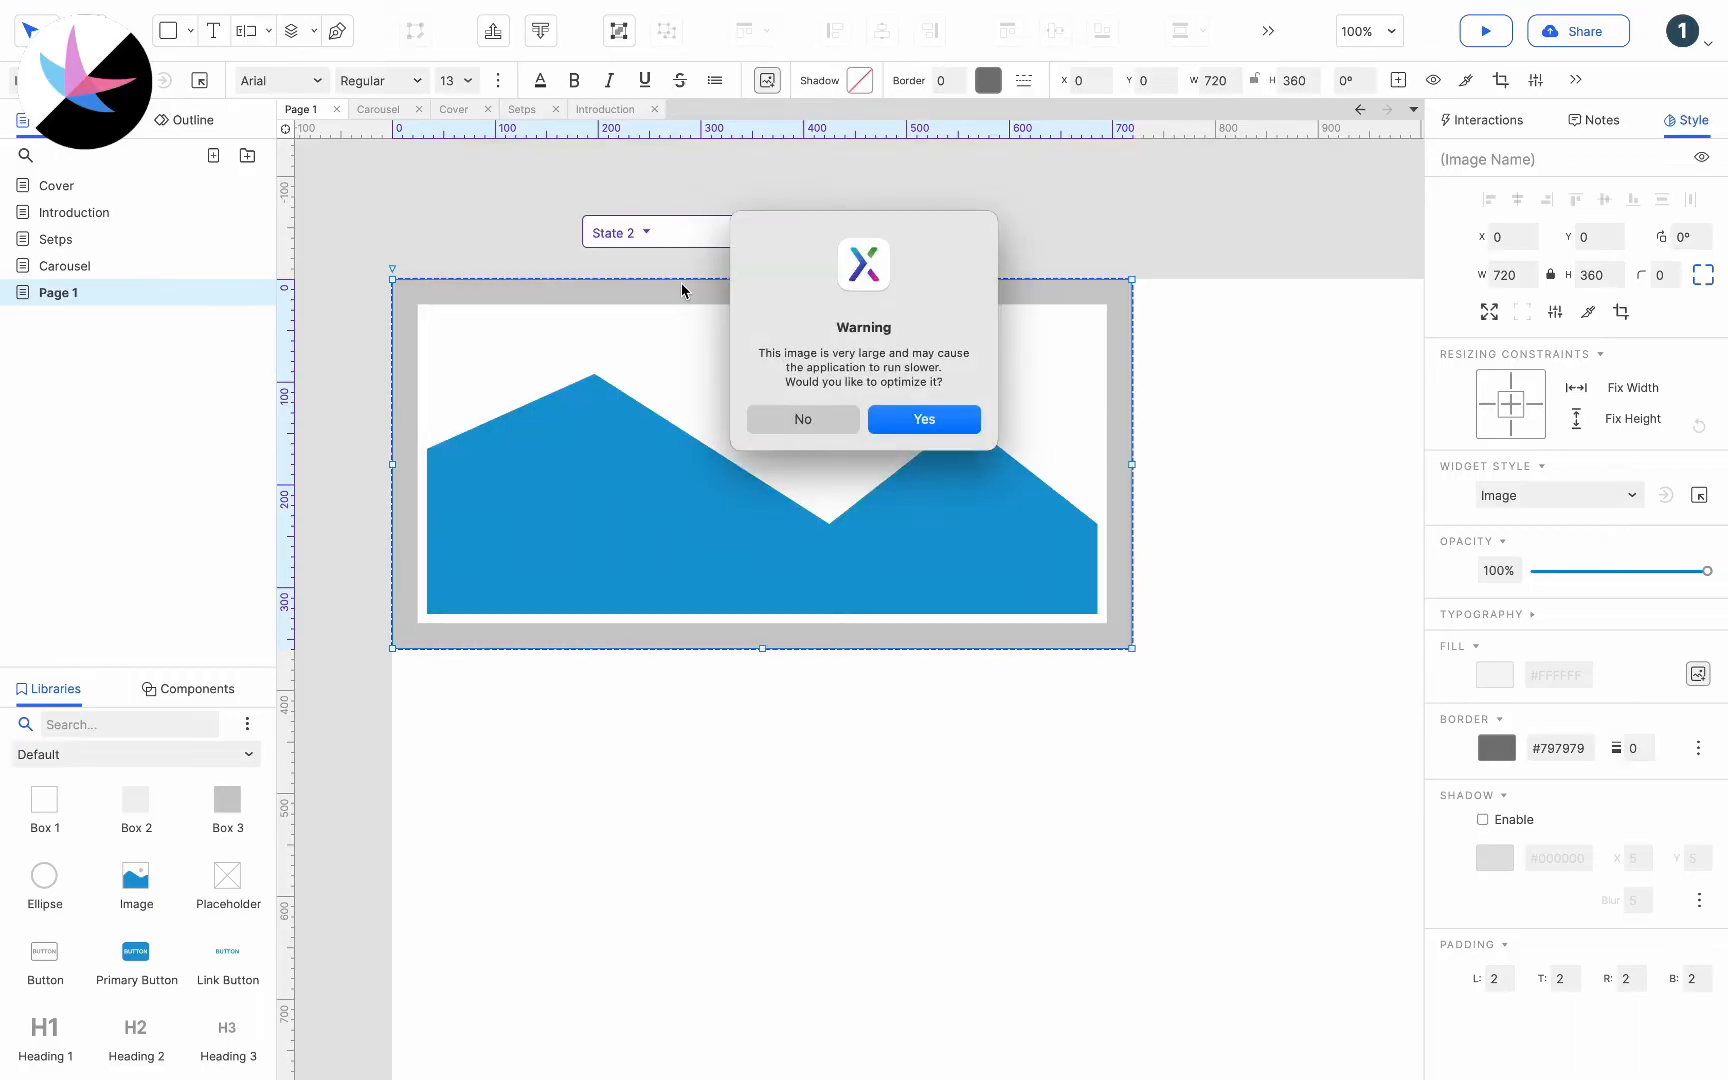
click(920, 419)
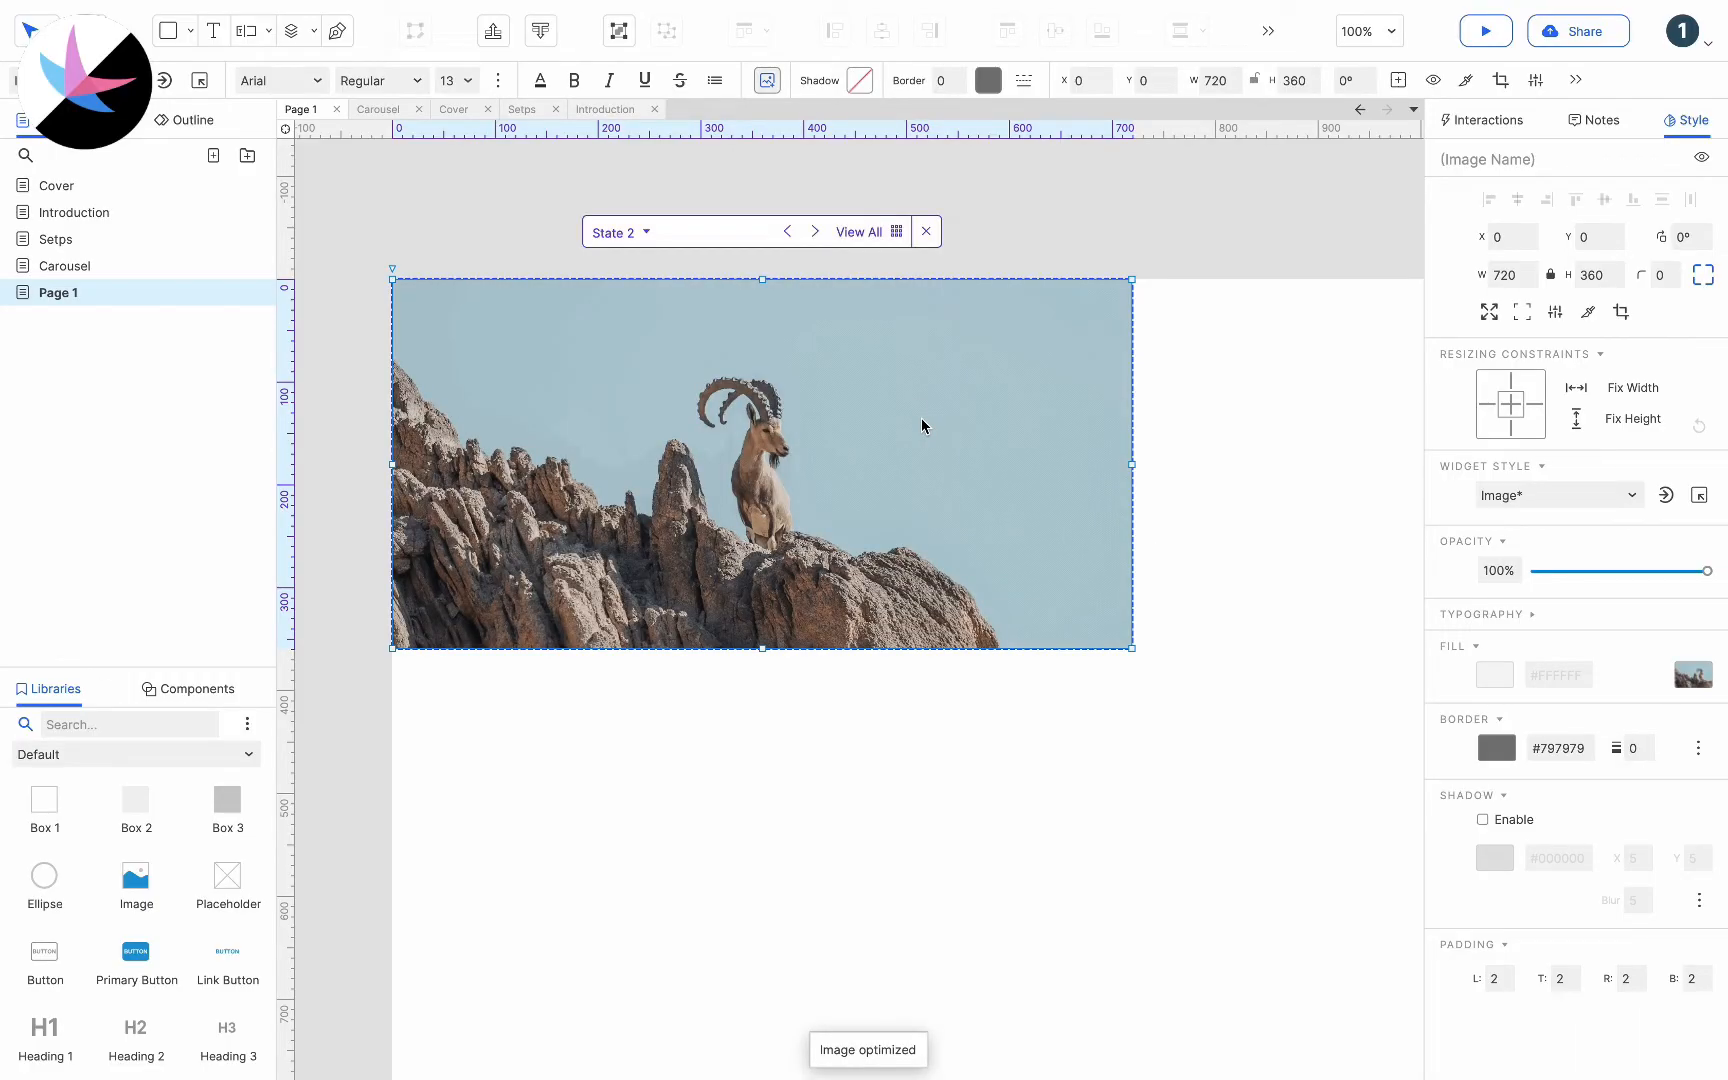
Fill State 3 with a 720 by 360 Image widget, load 3.png with optimization, and leave panel editing
click(631, 233)
click(632, 235)
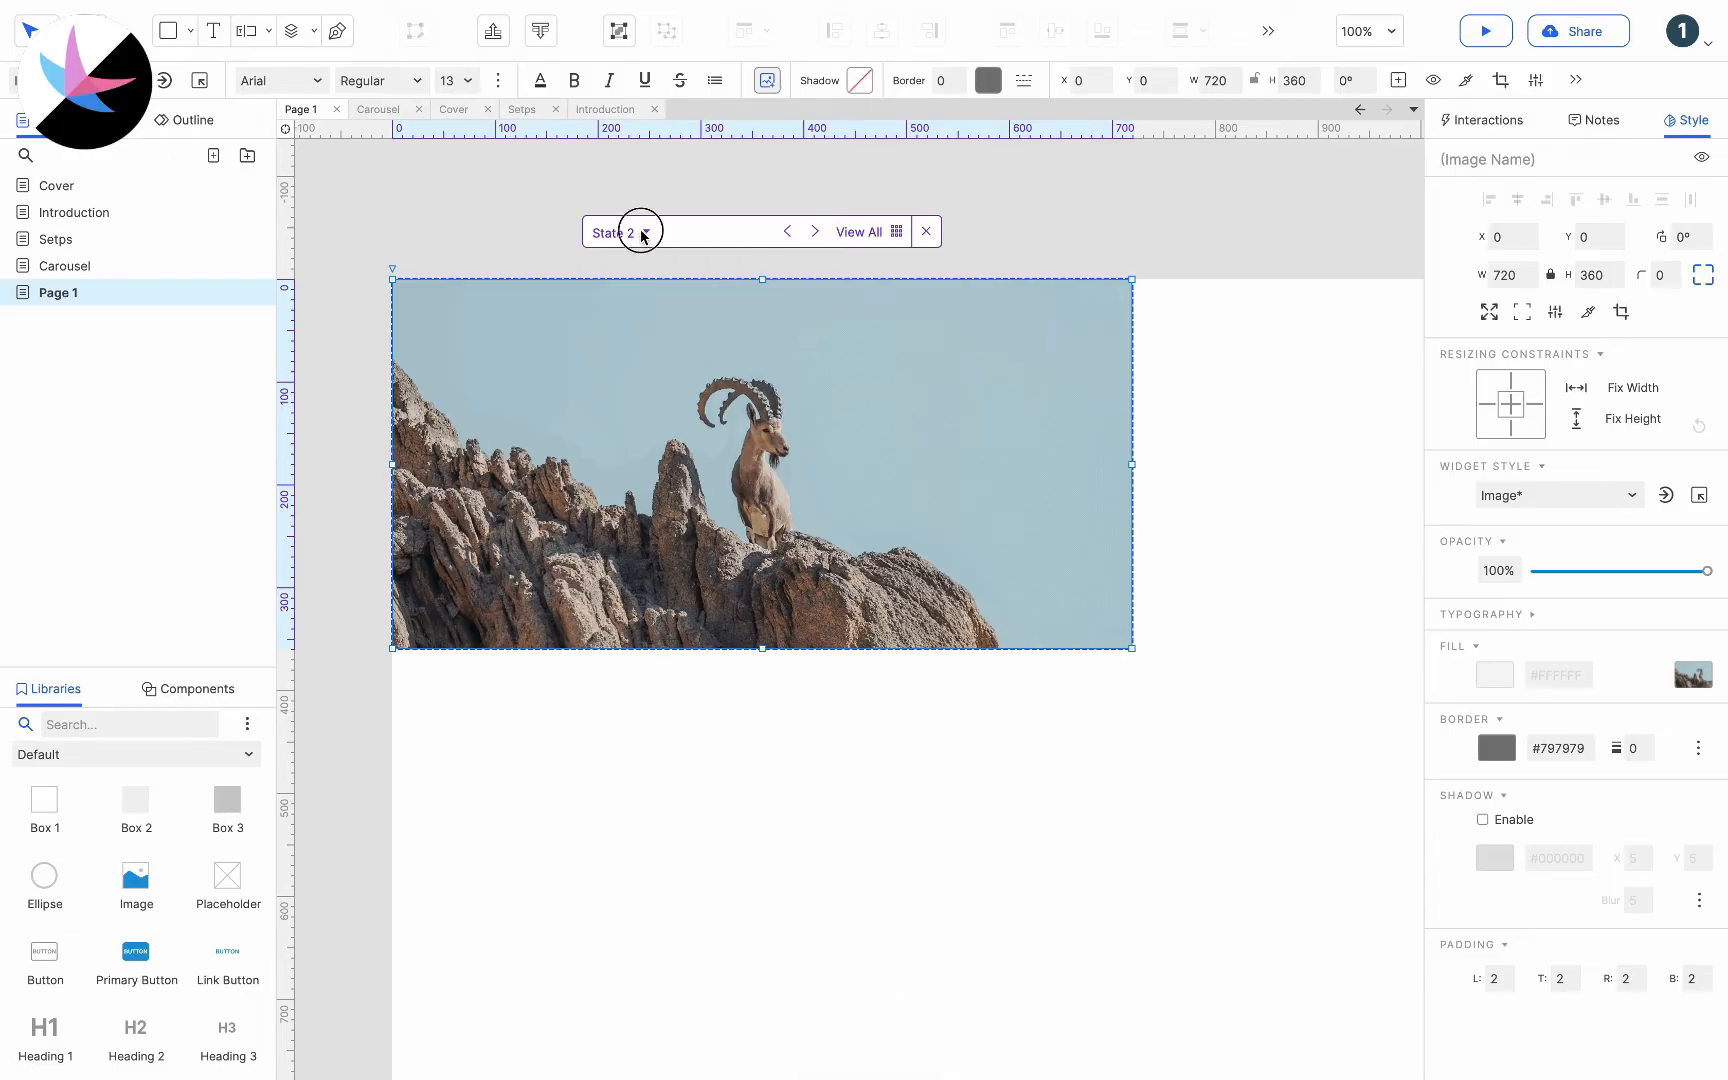
click(630, 162)
drag(155, 893, 396, 288)
drag(699, 452, 1136, 653)
double_click(777, 462)
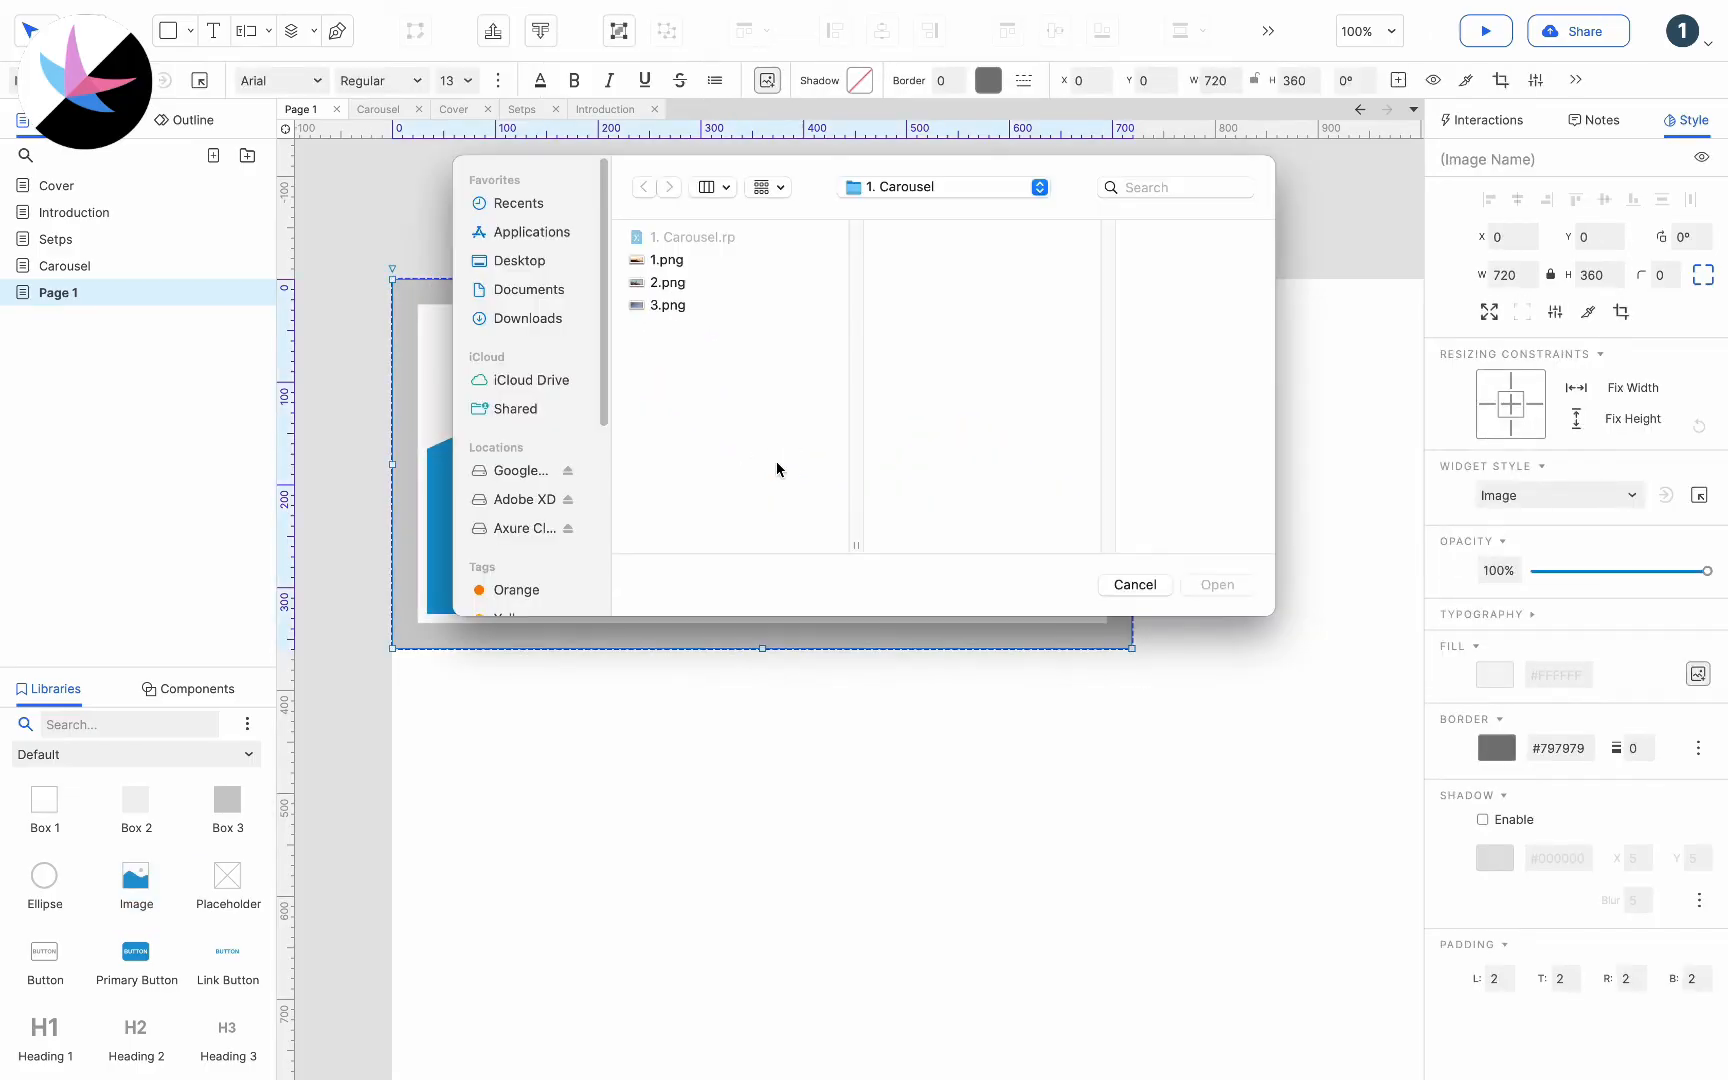
double_click(680, 305)
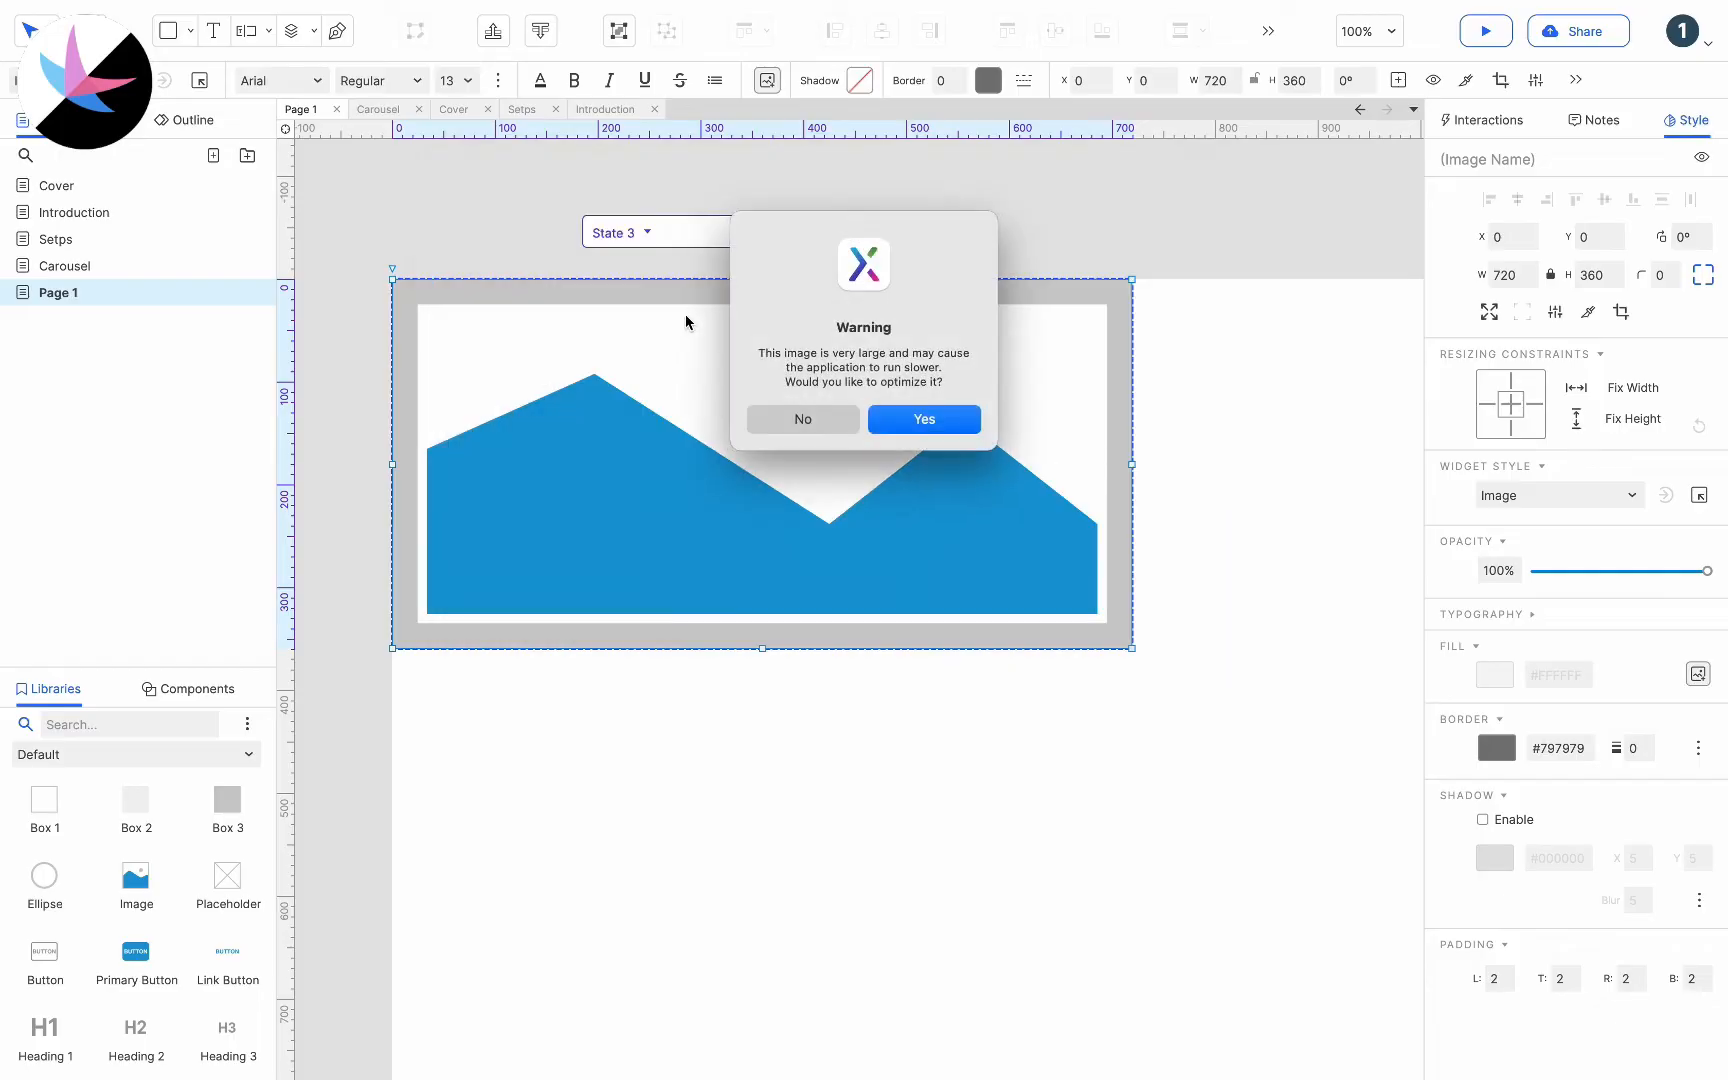
click(925, 424)
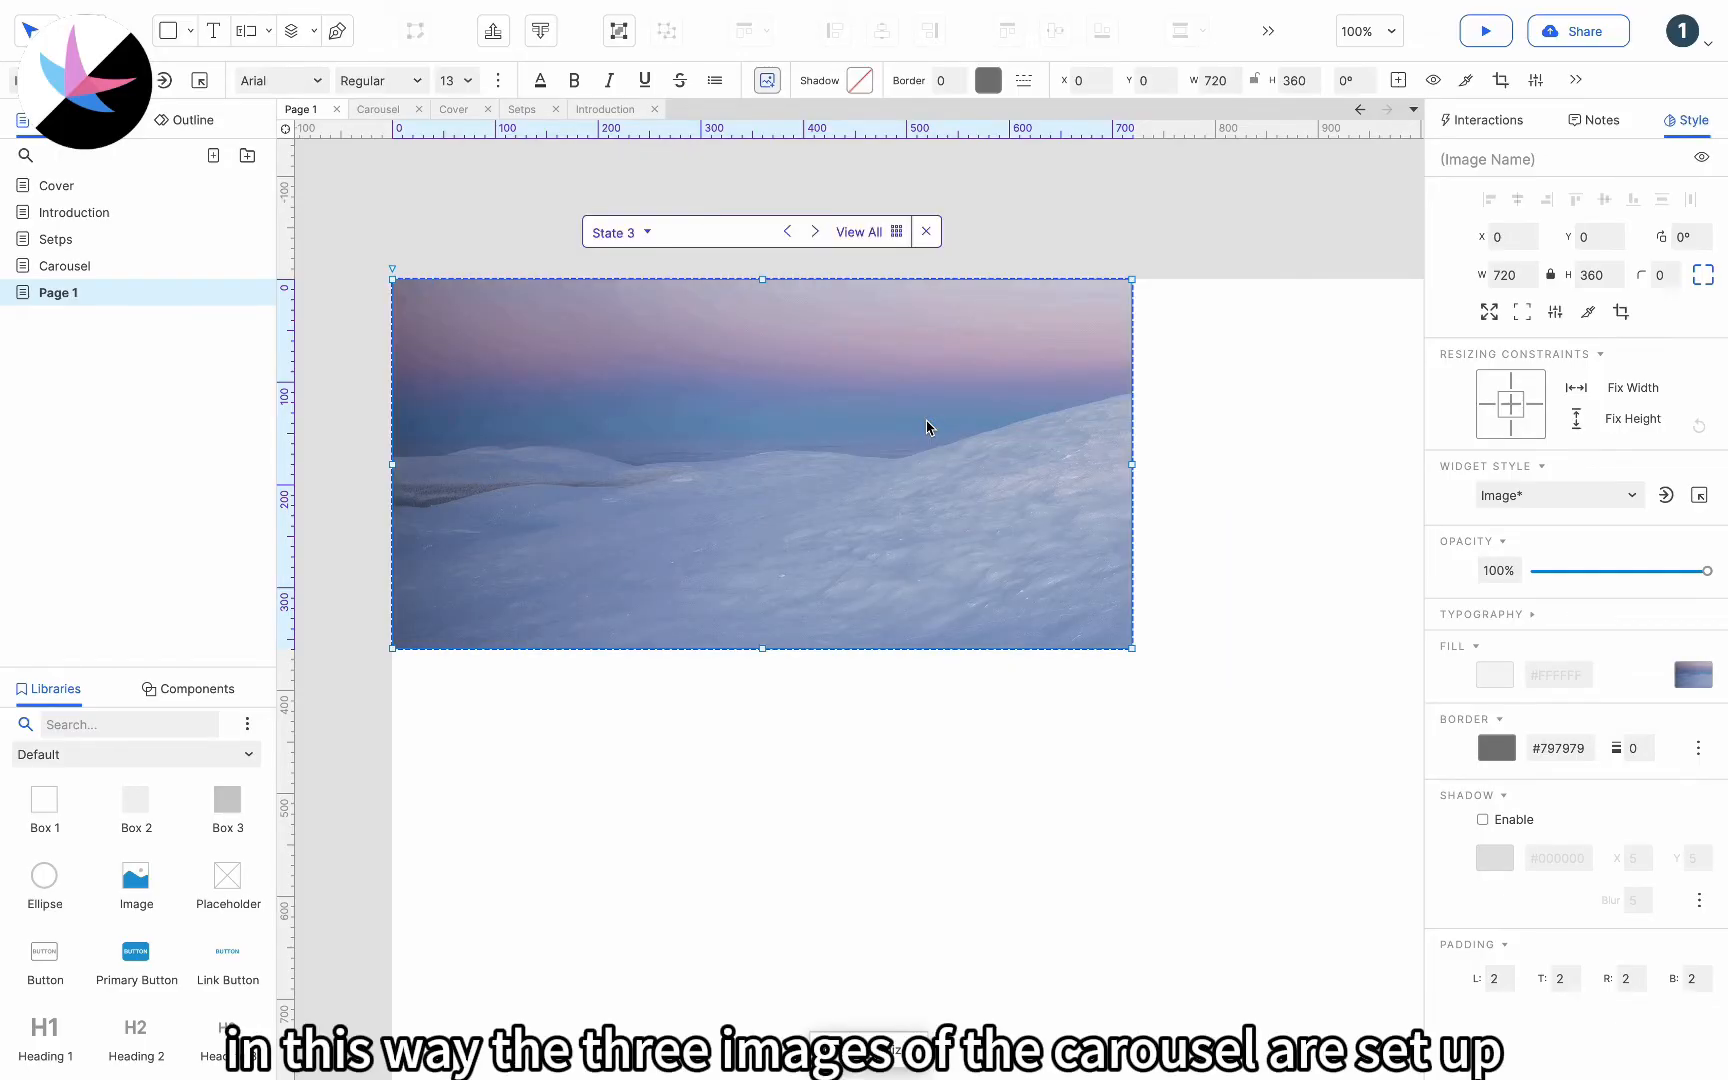
click(1184, 469)
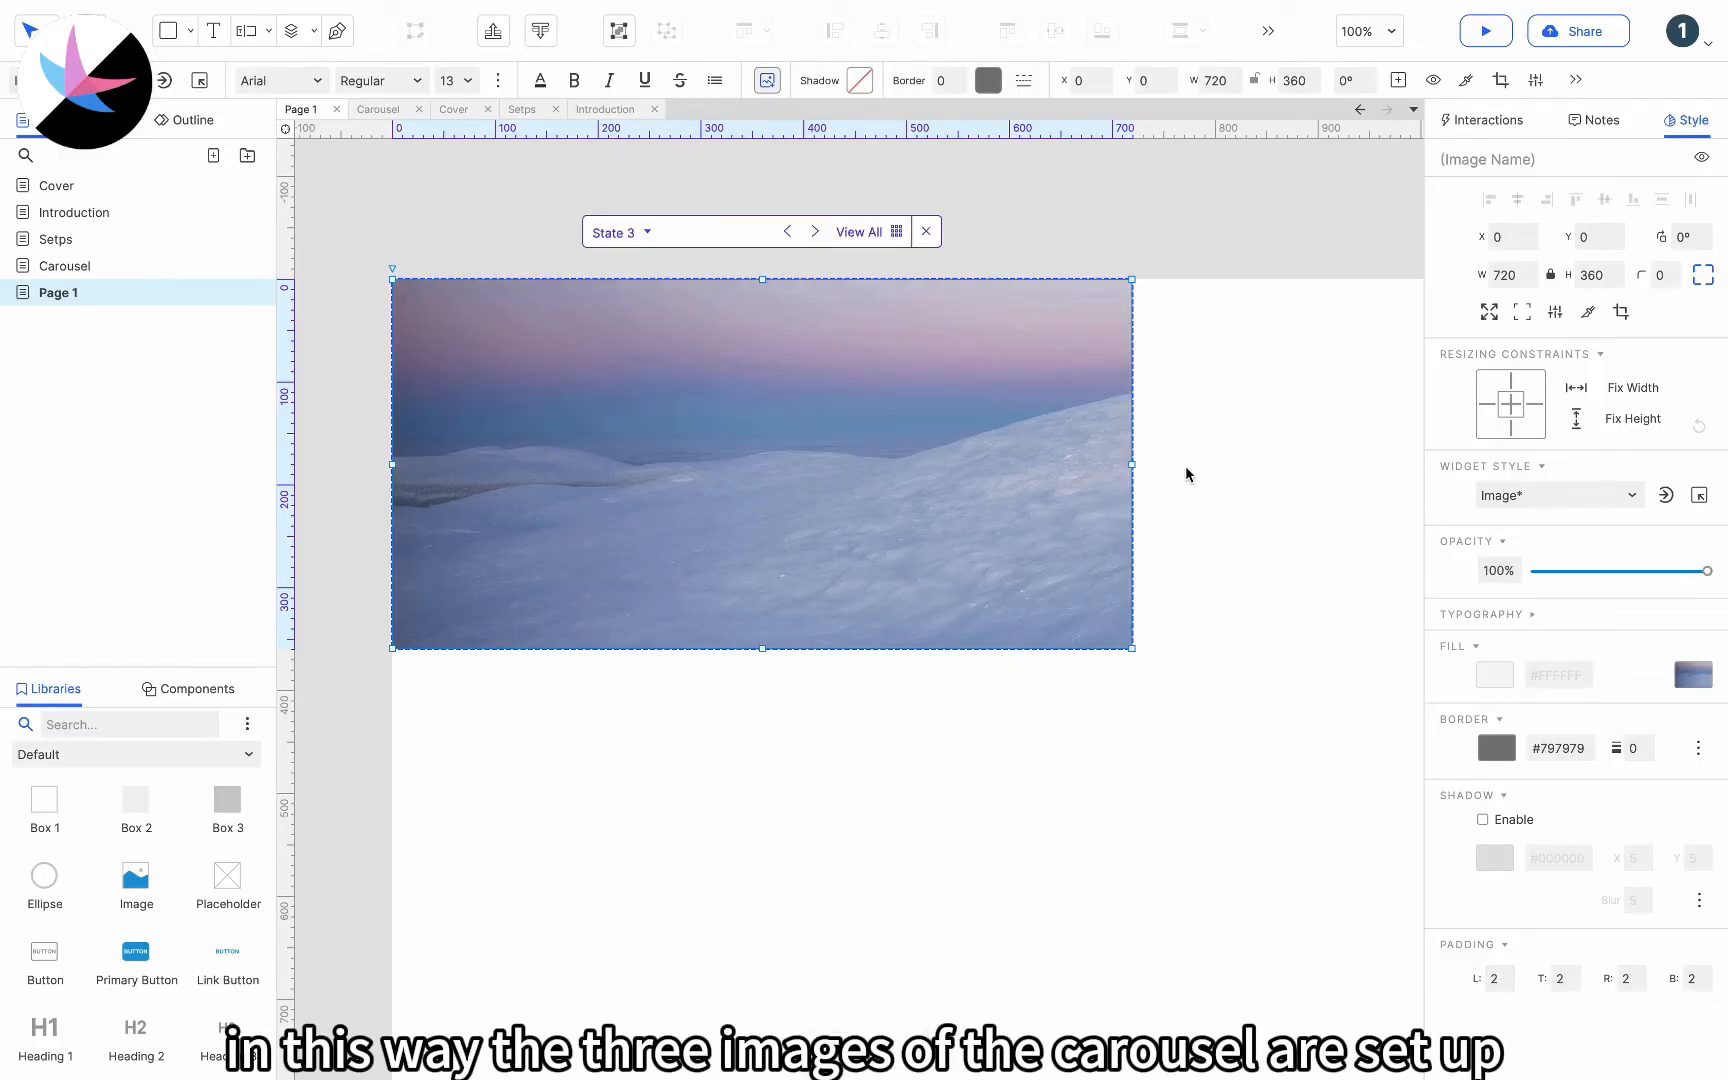
click(1184, 467)
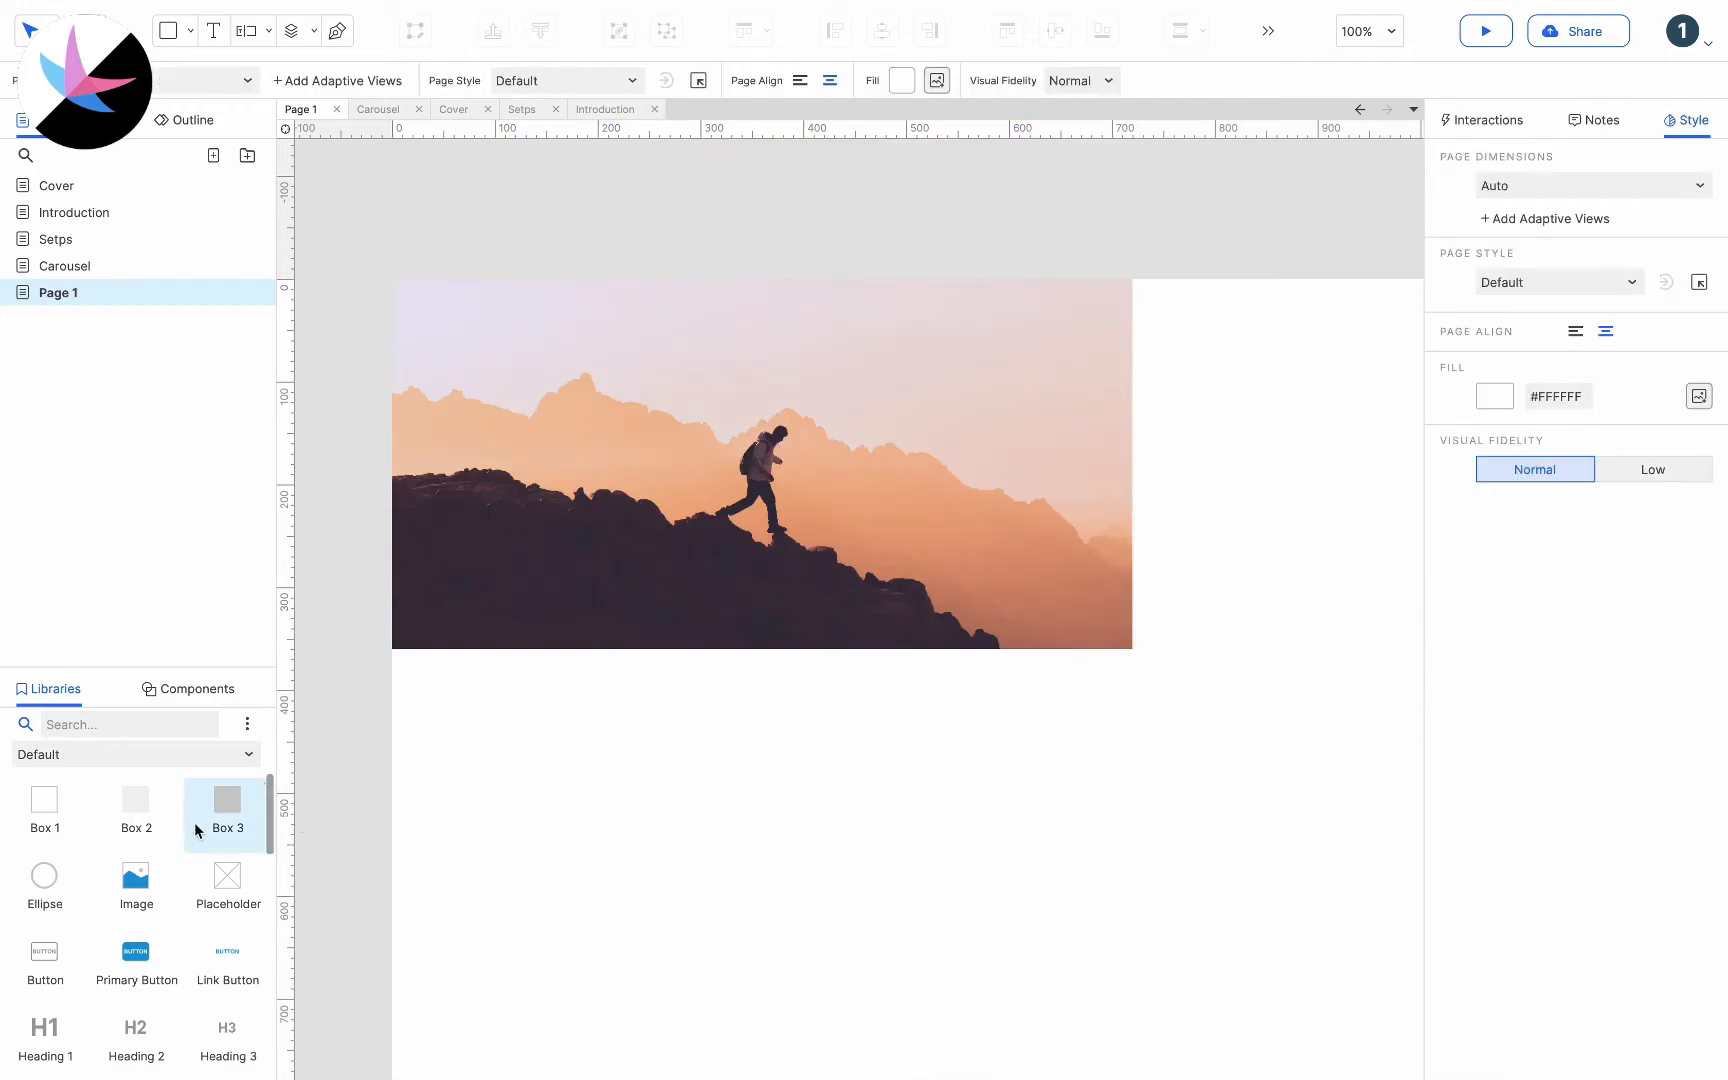
Find "left" in the Icons library and place the Angle Left icon near the carousel's left edge, at about X 32, Y 180
click(108, 757)
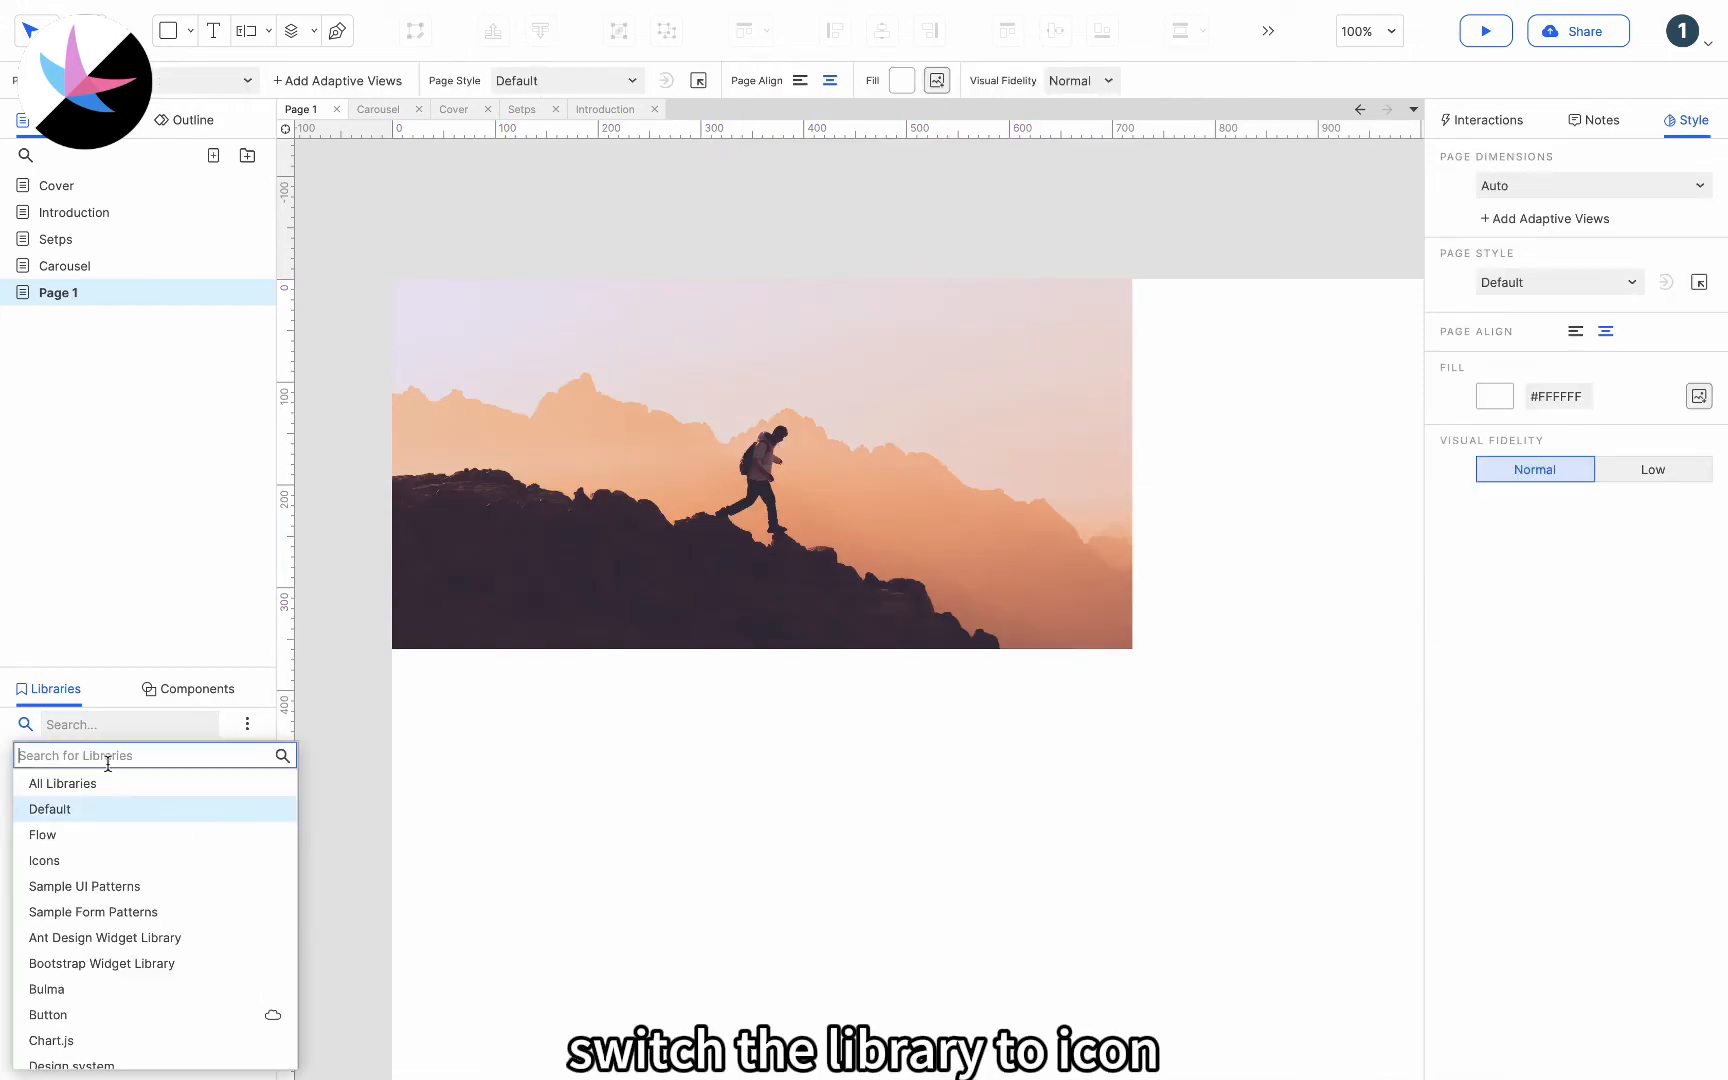
click(85, 858)
click(110, 724)
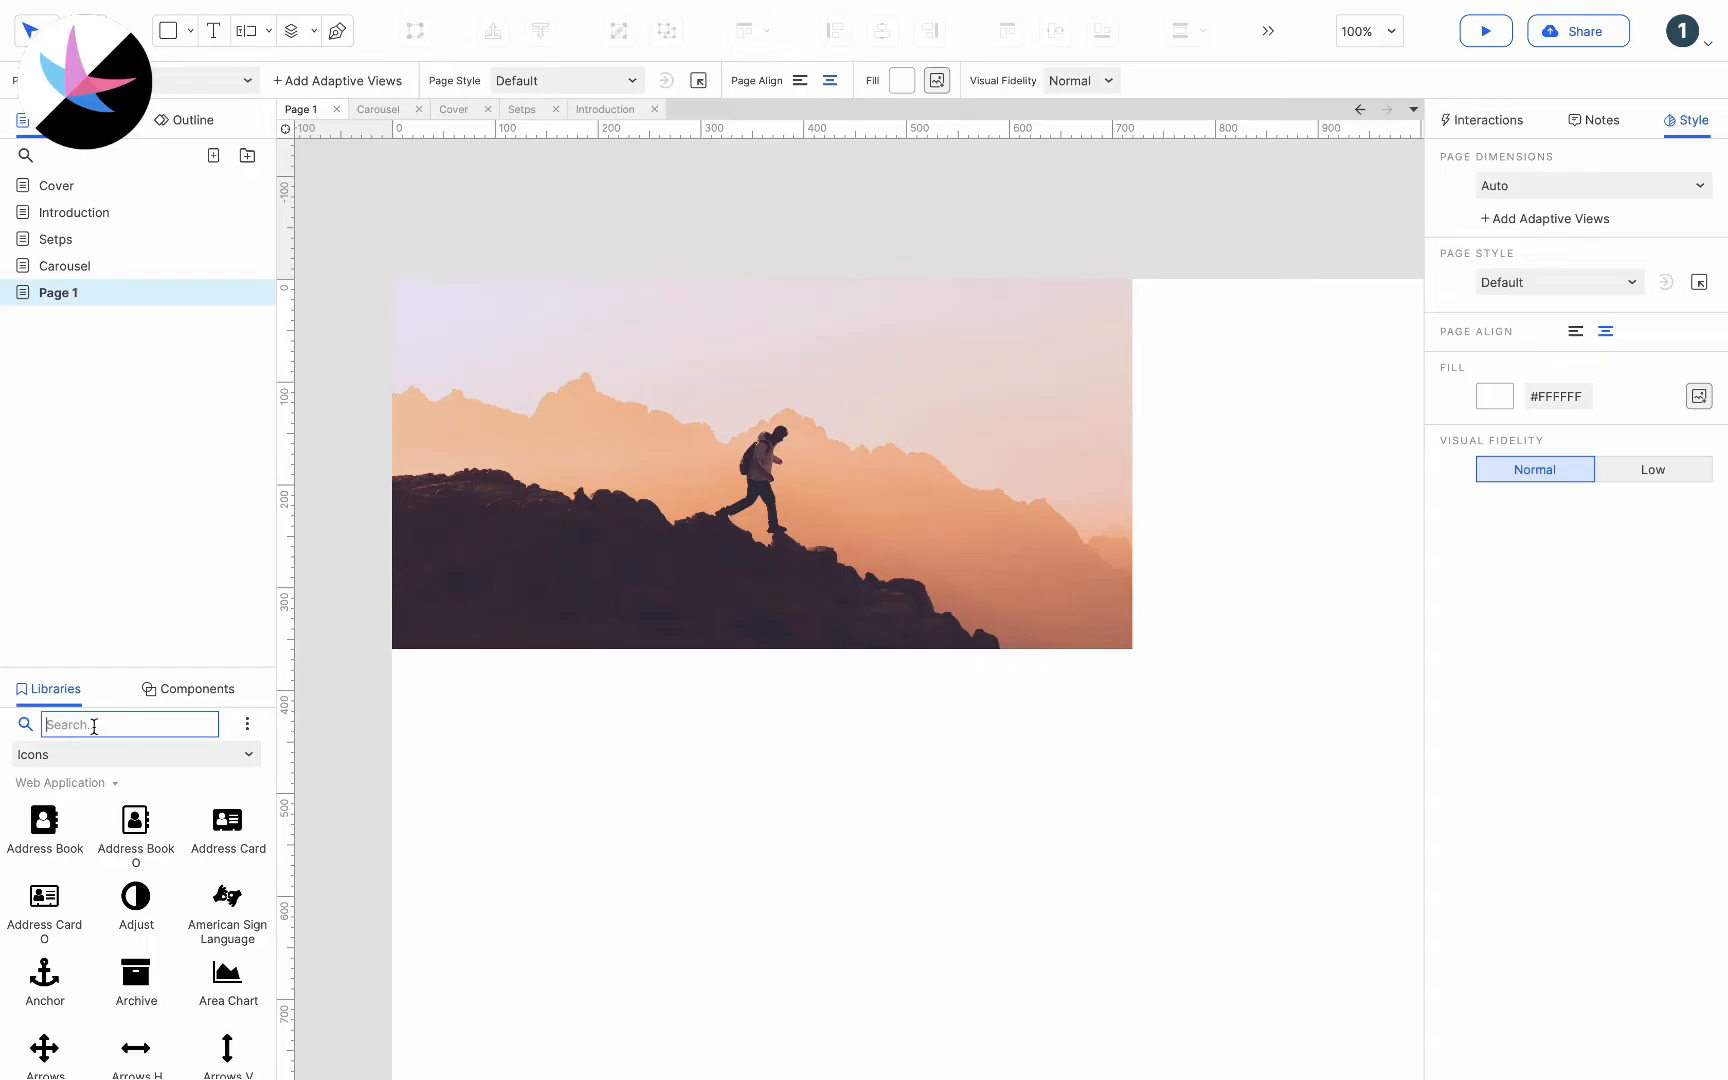
text(left)
scroll(126, 882, down, 2)
drag(136, 812, 437, 474)
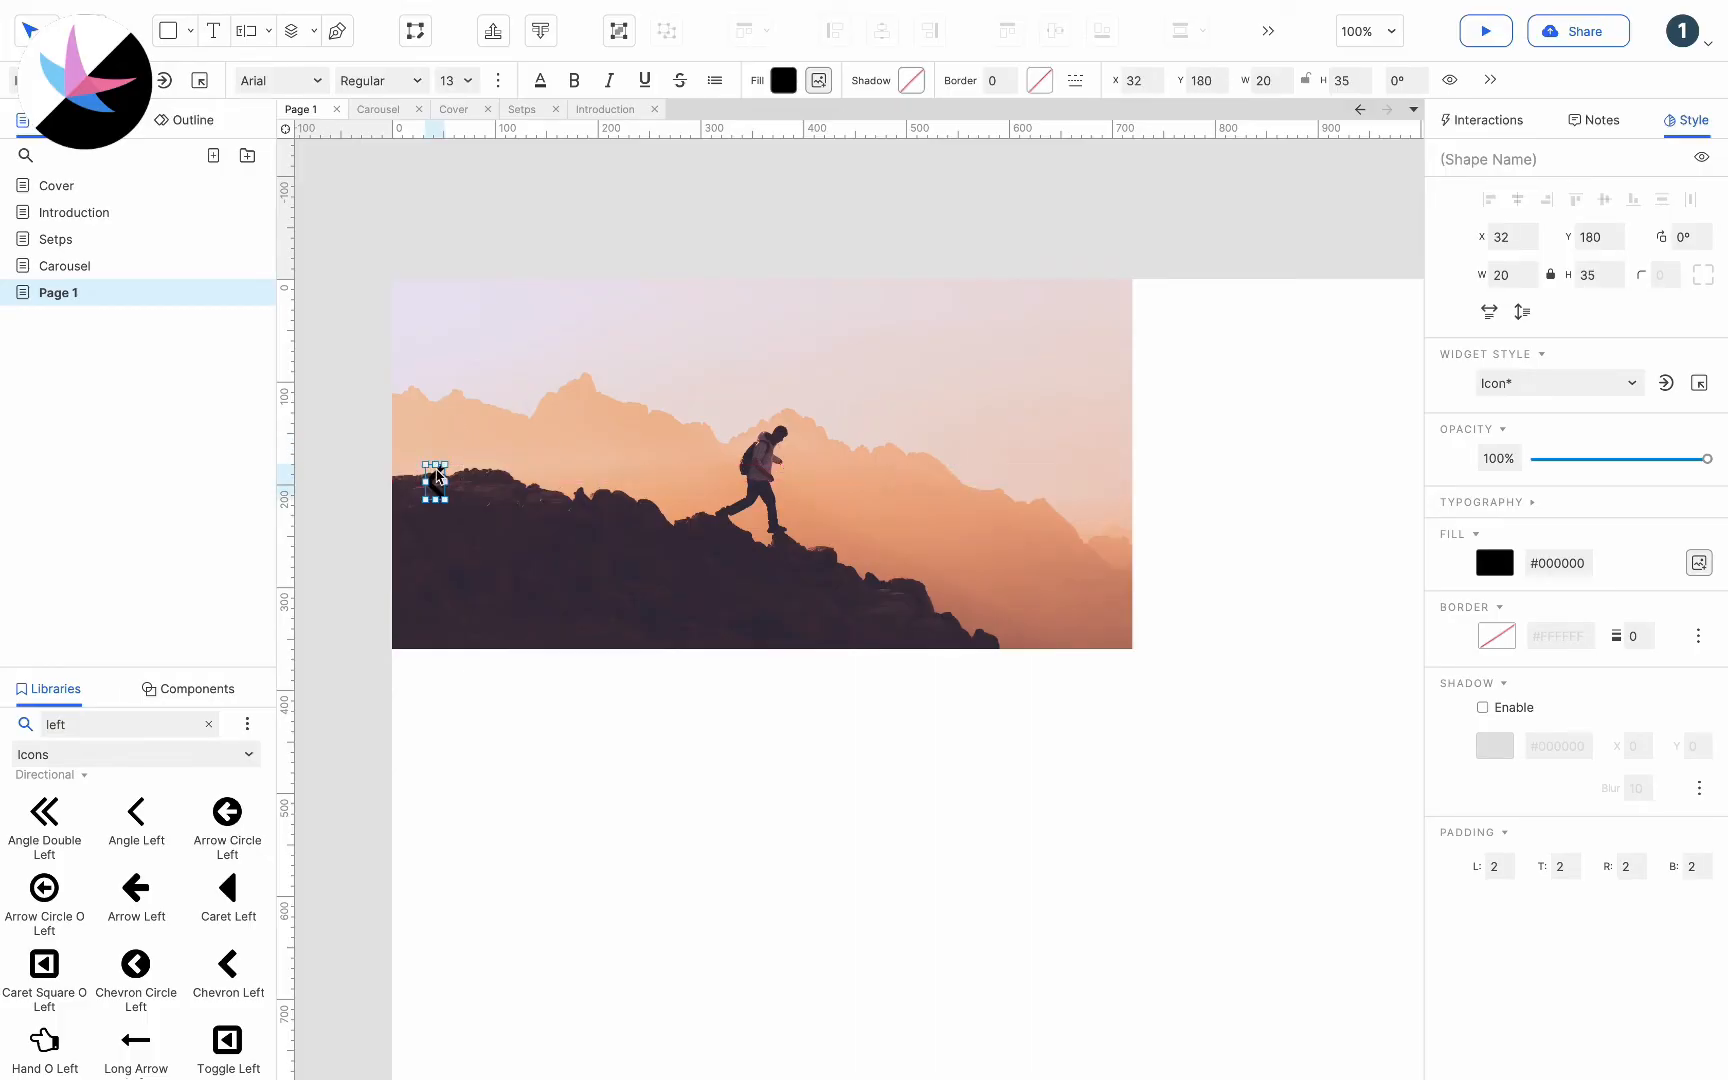
Change the Angle Left icon's fill color to white
click(783, 80)
click(807, 272)
drag(807, 272, 738, 192)
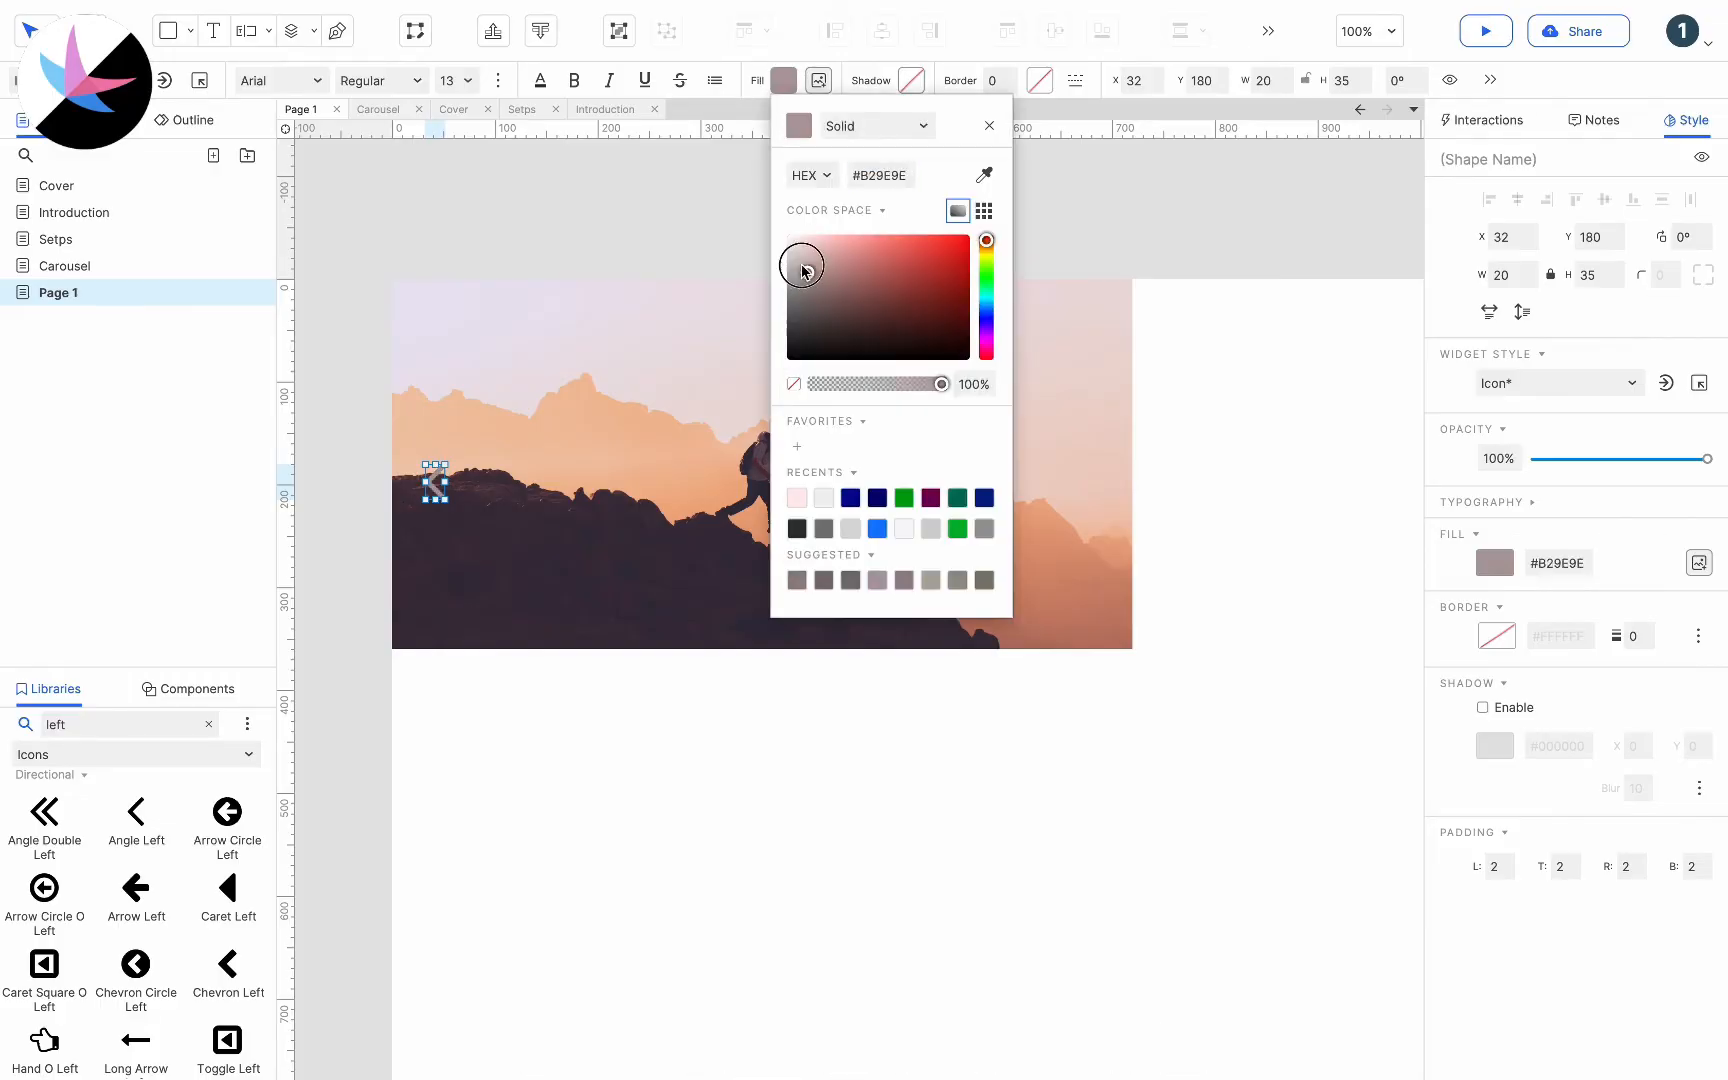
click(632, 258)
Place a right-pointing copy of the arrow near the carousel's right edge and center both arrows vertically on the image
click(437, 485)
drag(437, 485, 1097, 465)
drag(430, 482, 431, 459)
click(842, 728)
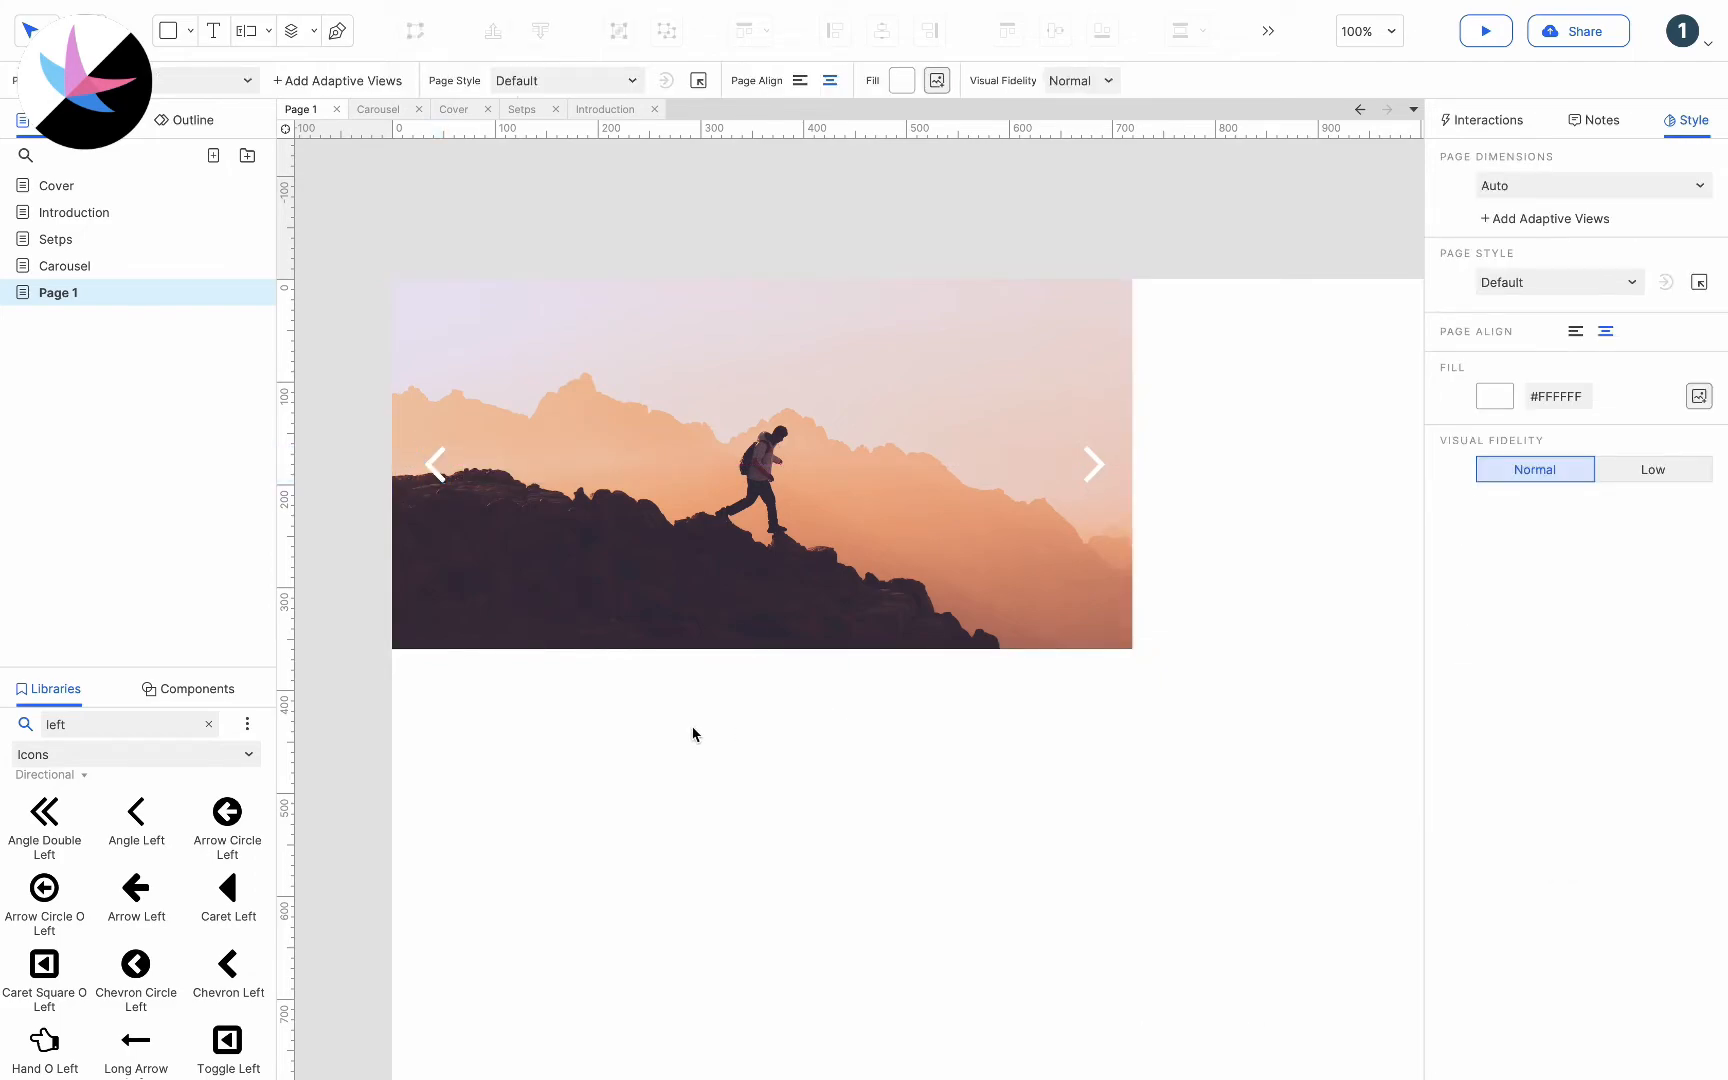
Add a Box 1 rectangle from the Default library near the carousel's bottom, size it 40 by 40, and label it 1
click(209, 724)
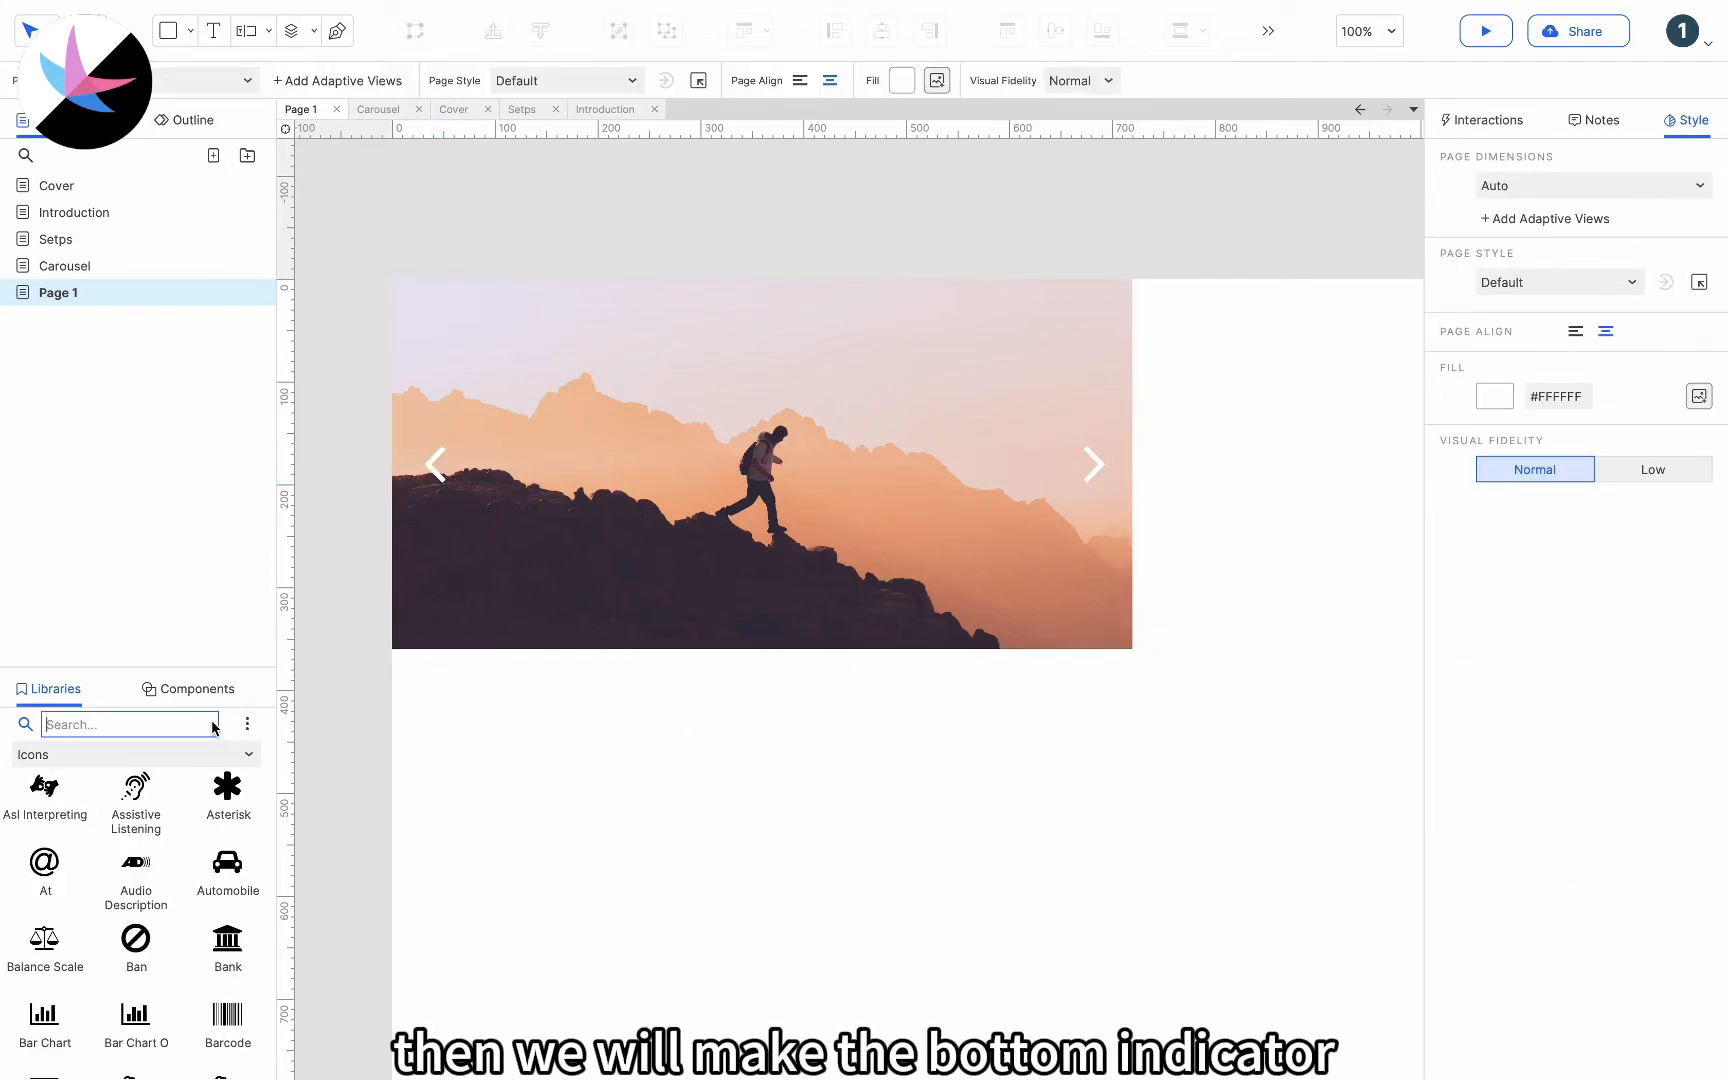
click(118, 754)
click(97, 810)
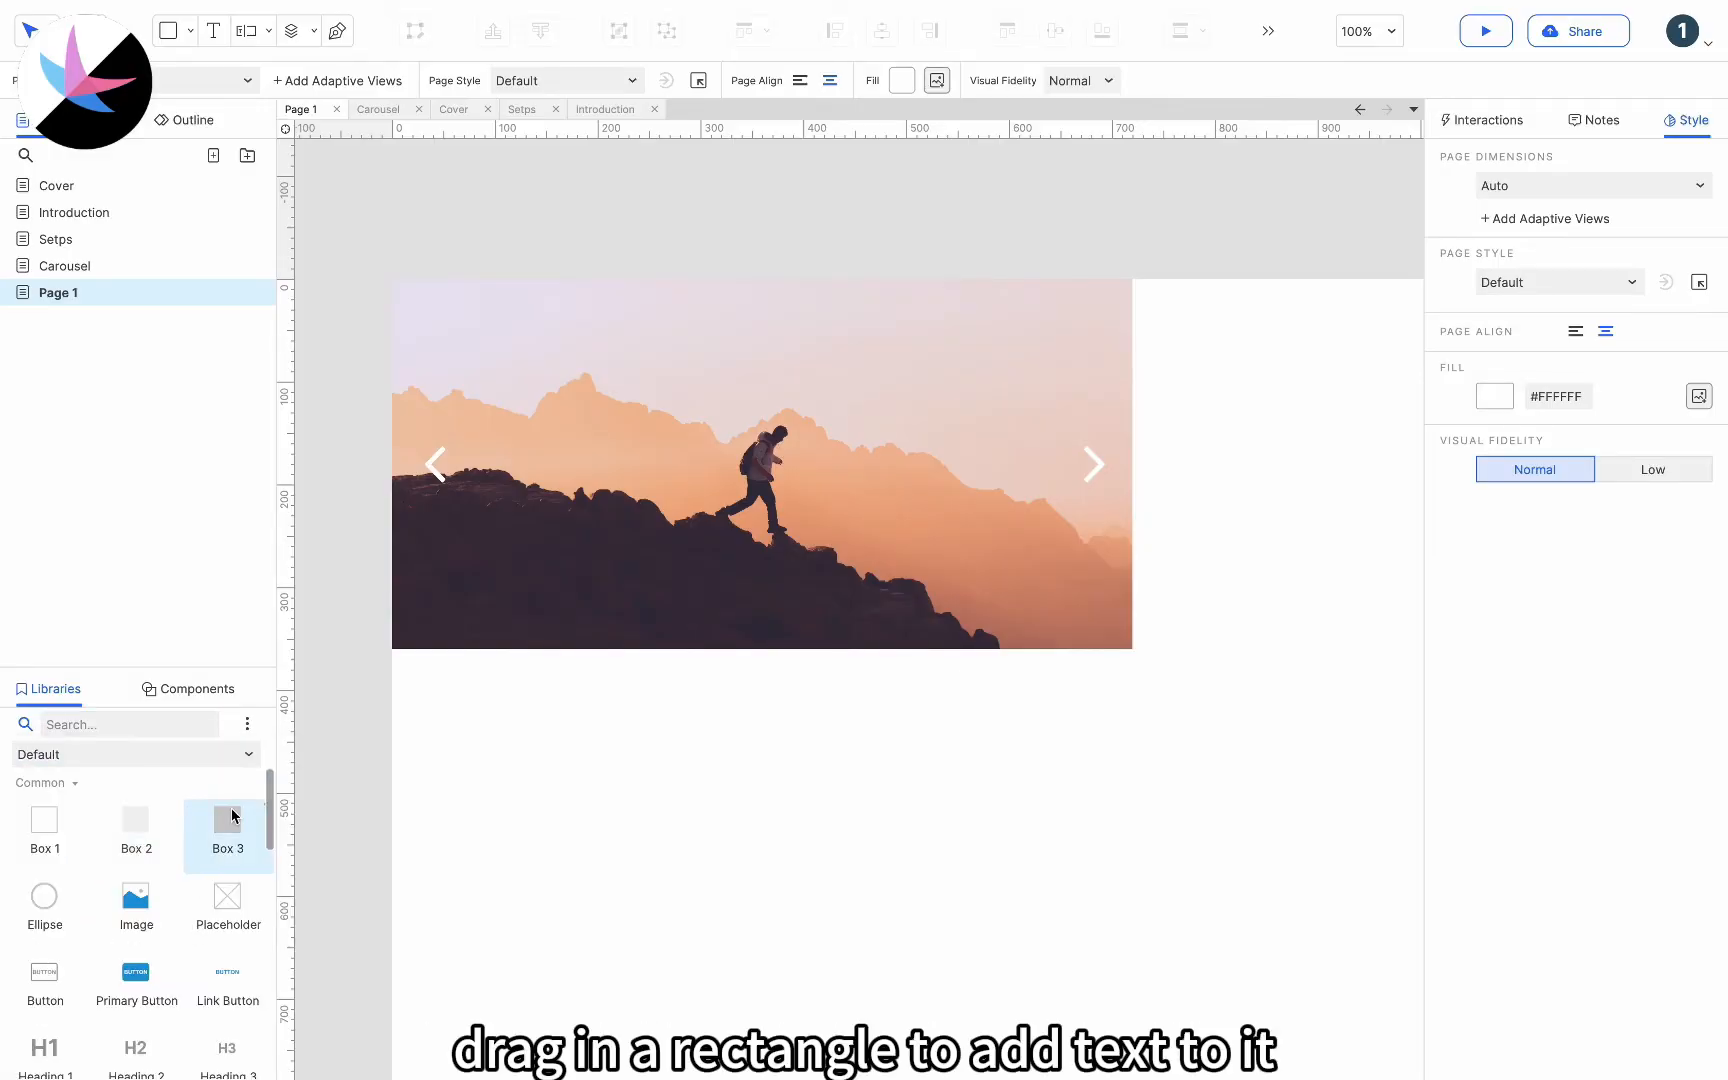
drag(60, 816, 632, 588)
drag(932, 765, 669, 628)
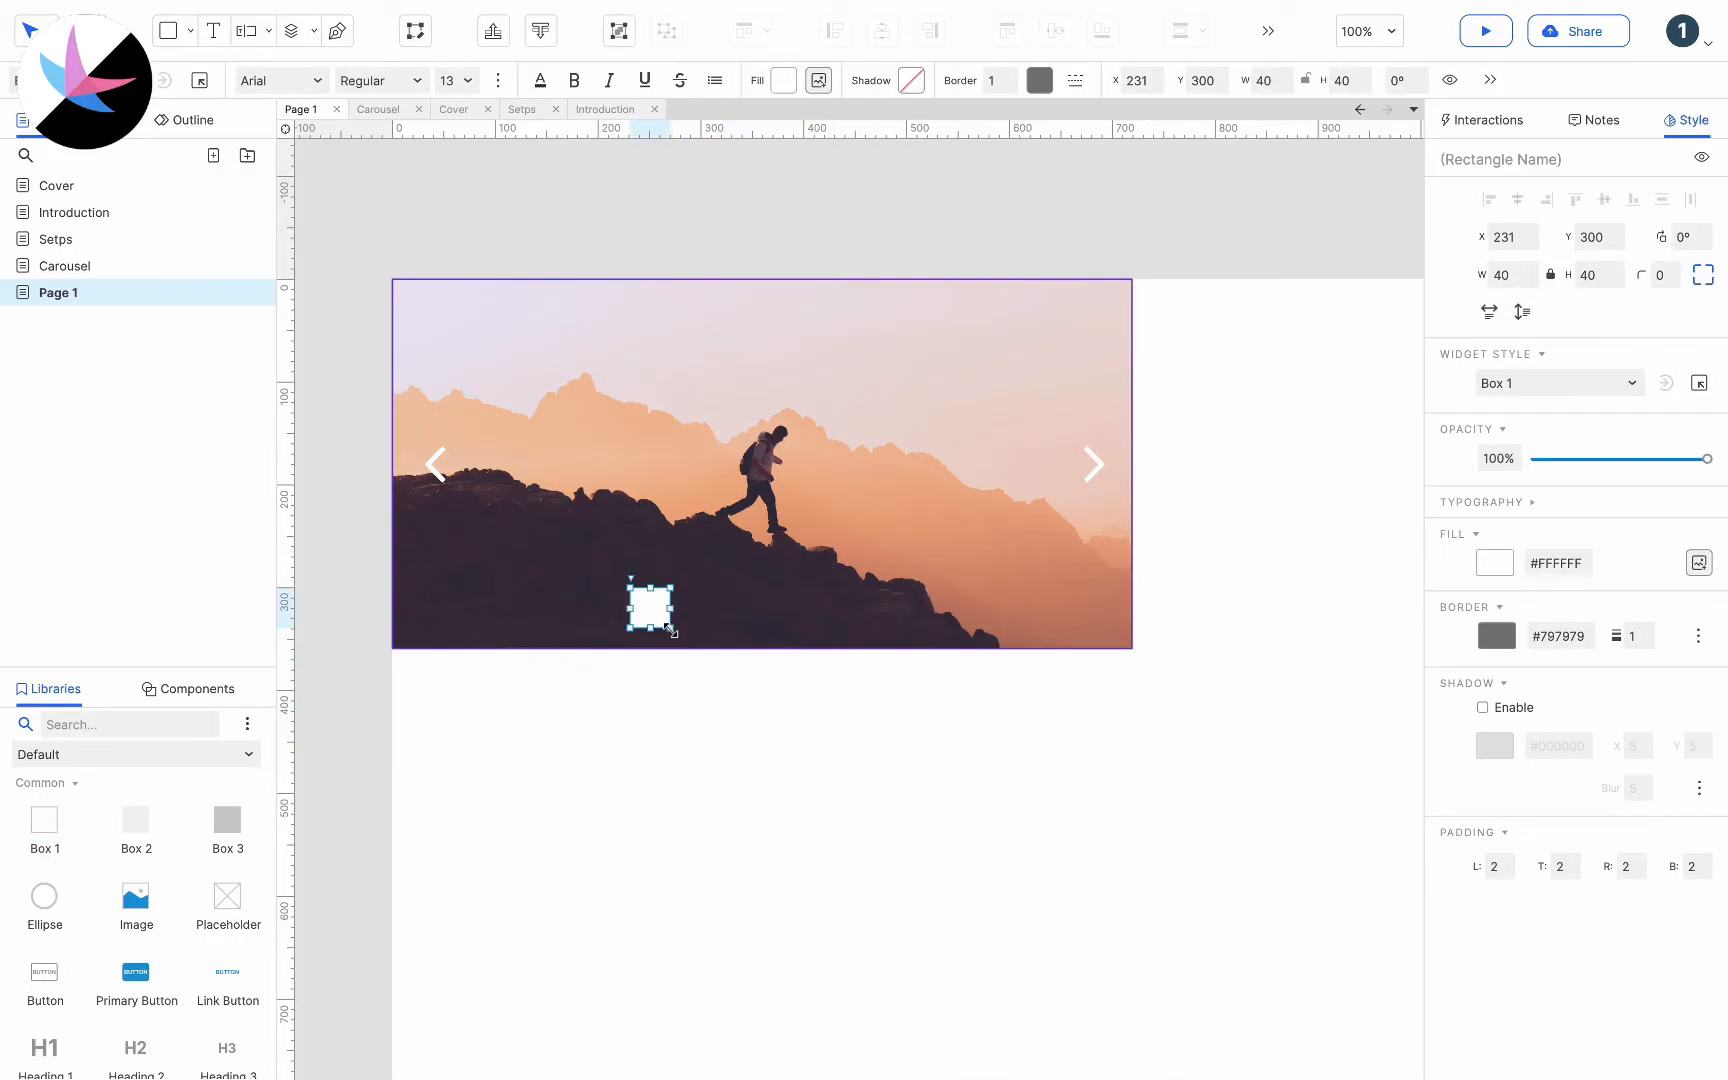
click(651, 612)
double_click(651, 612)
text(1)
click(742, 609)
Duplicate box 1 beside the original on the carousel and label the copy 2
click(645, 609)
drag(663, 606, 749, 610)
key(super+d)
double_click(749, 610)
text(2)
click(749, 610)
click(745, 610)
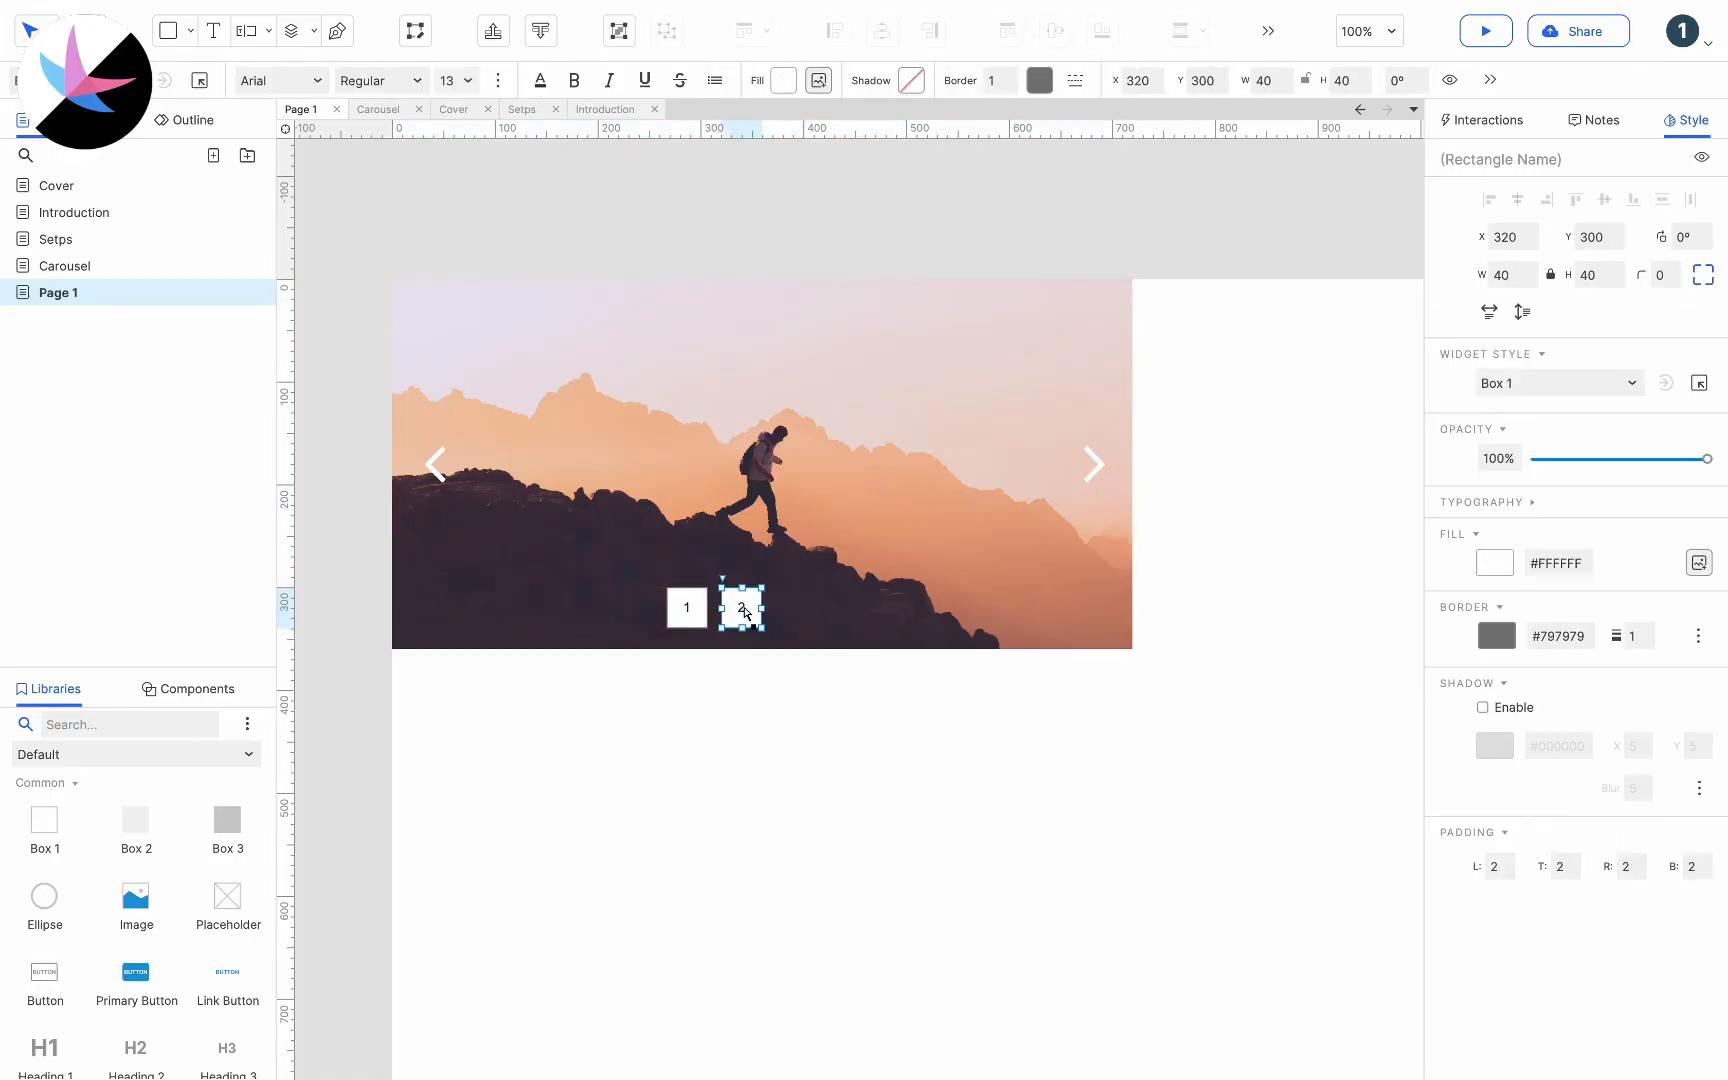
Duplicate box 2, place the copy to its right in the same row, and label it 3
key(super+d)
drag(745, 612, 806, 604)
double_click(810, 610)
text(3)
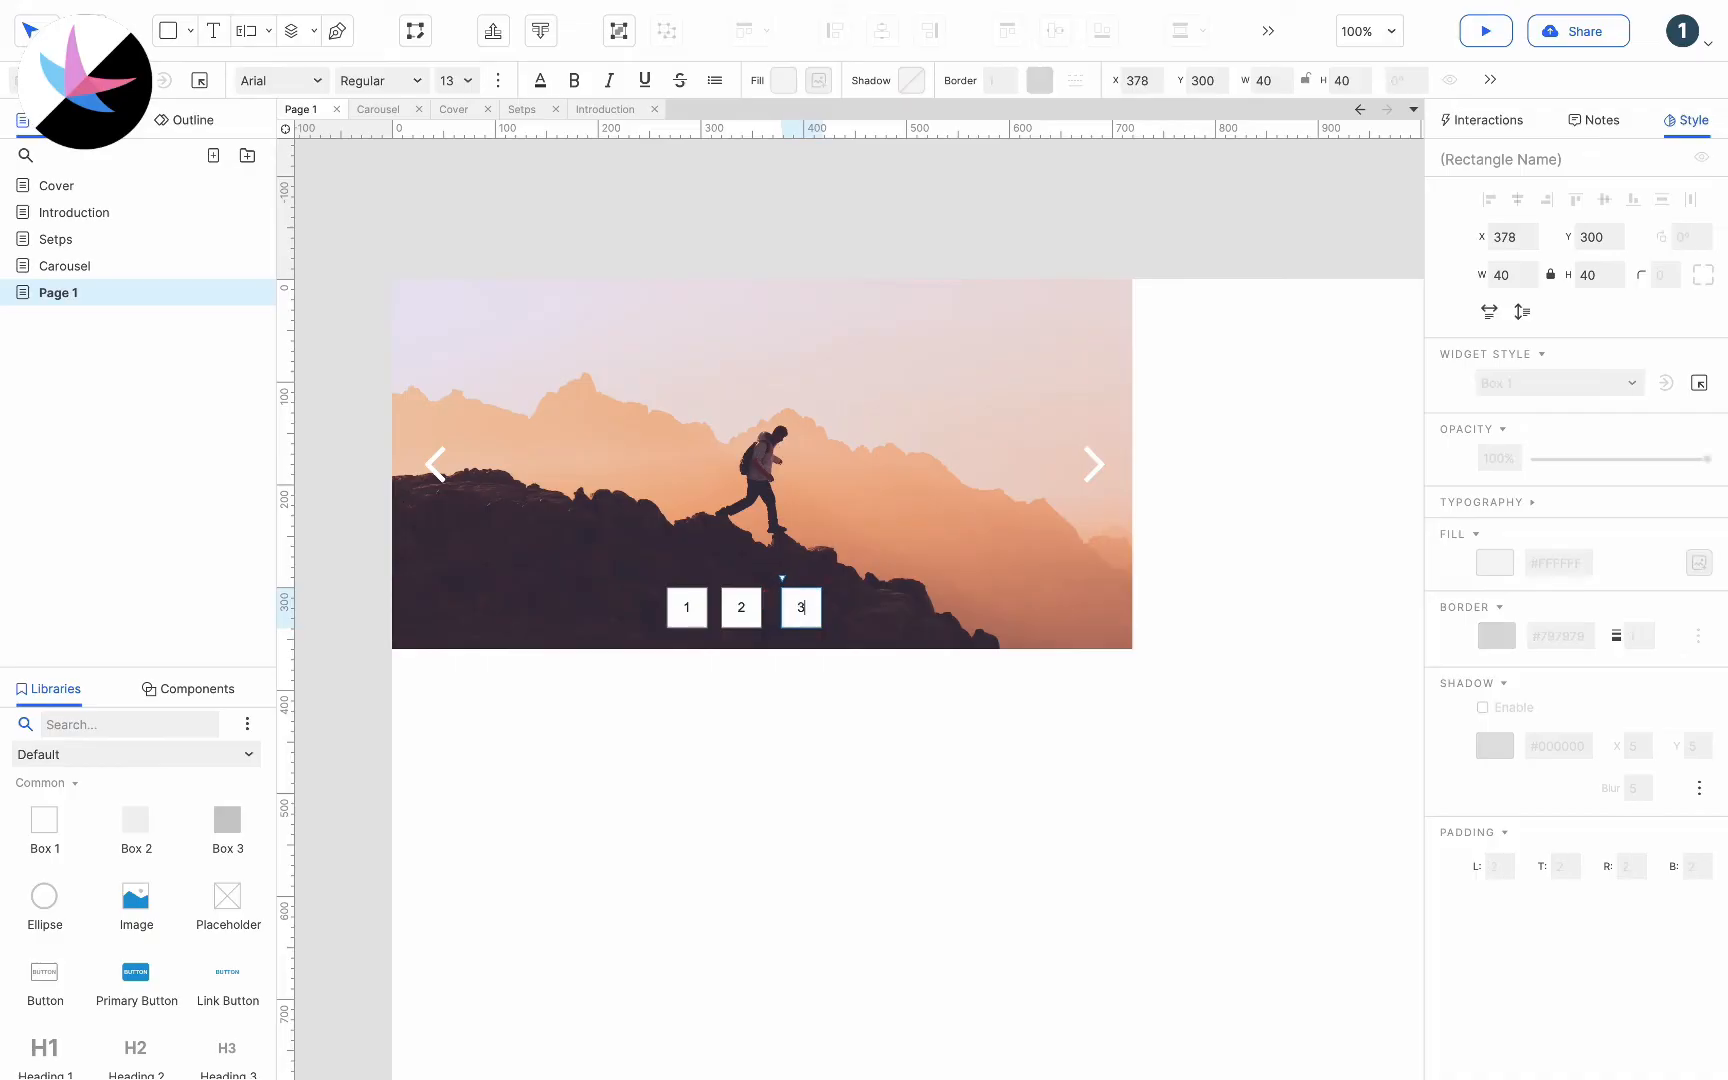
key(Escape)
Distribute the three numbered boxes evenly in the horizontal direction and center the row under the carousel image
shift+click(740, 611)
shift+click(688, 604)
click(1203, 31)
click(1235, 84)
click(817, 612)
drag(817, 612, 821, 613)
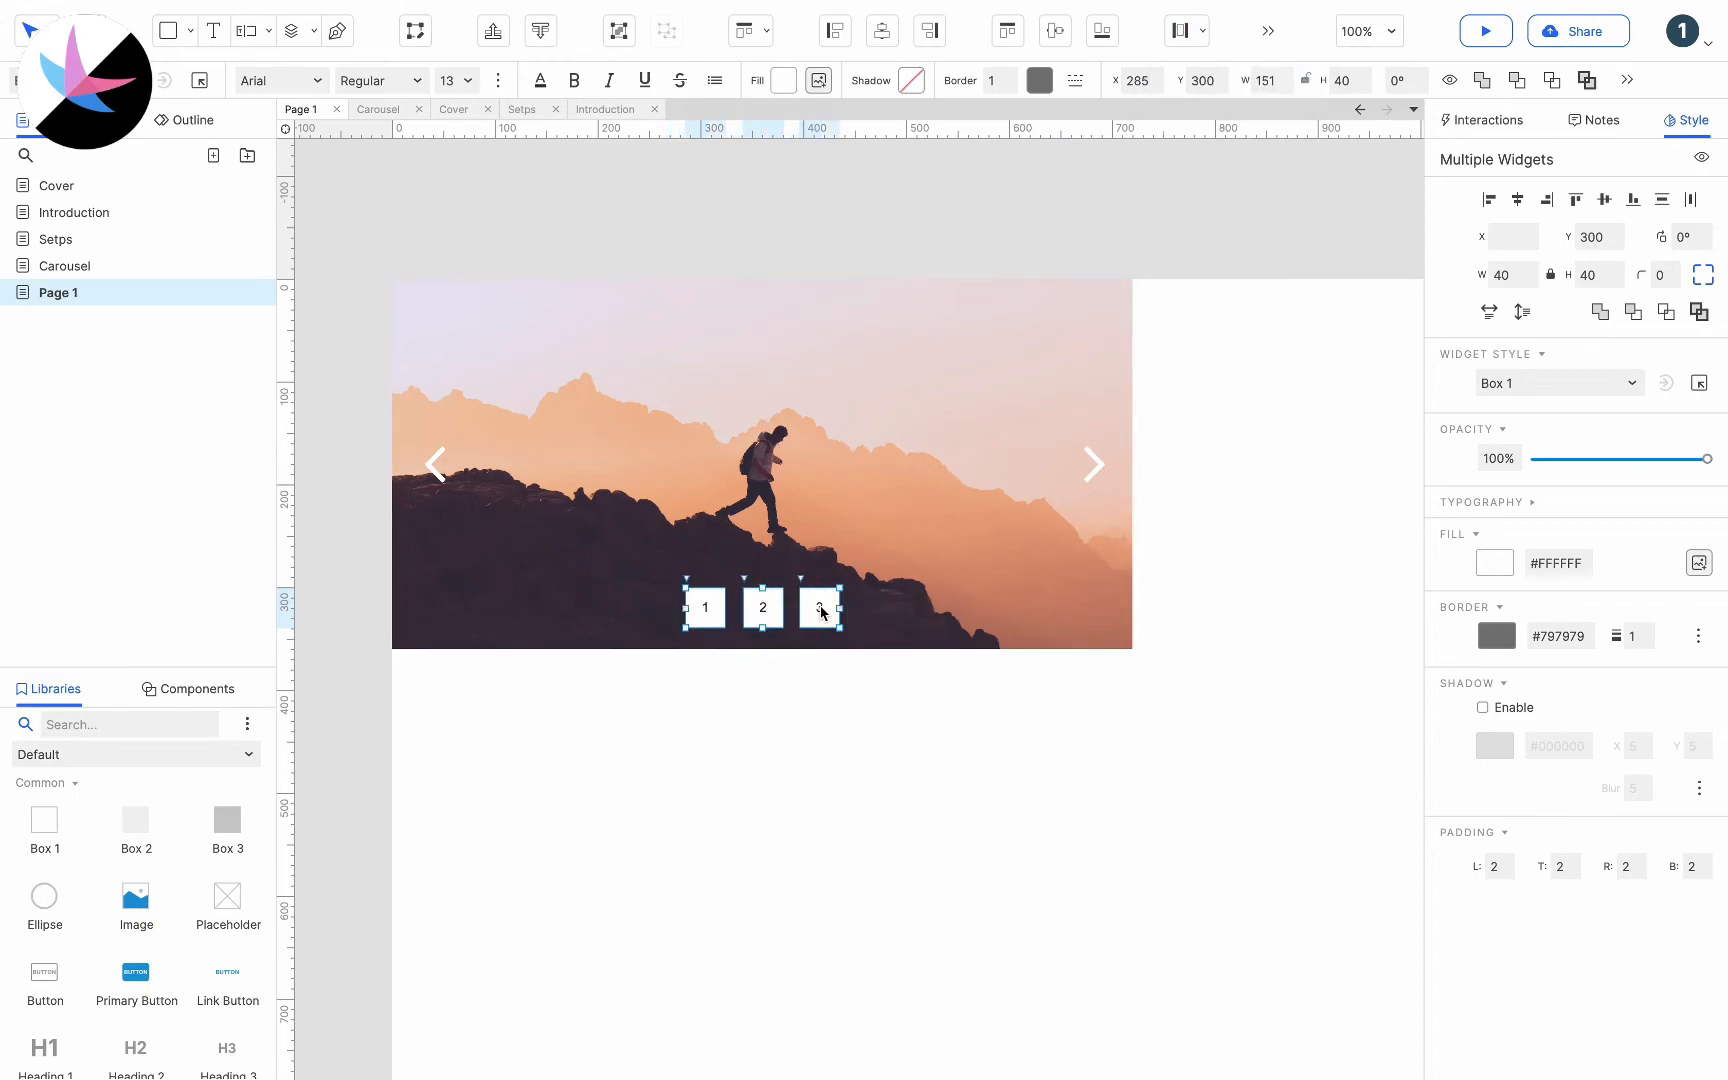
Add a selected style effect to box 1 with a #000000 solid fill at 51% opacity
click(708, 610)
click(1486, 122)
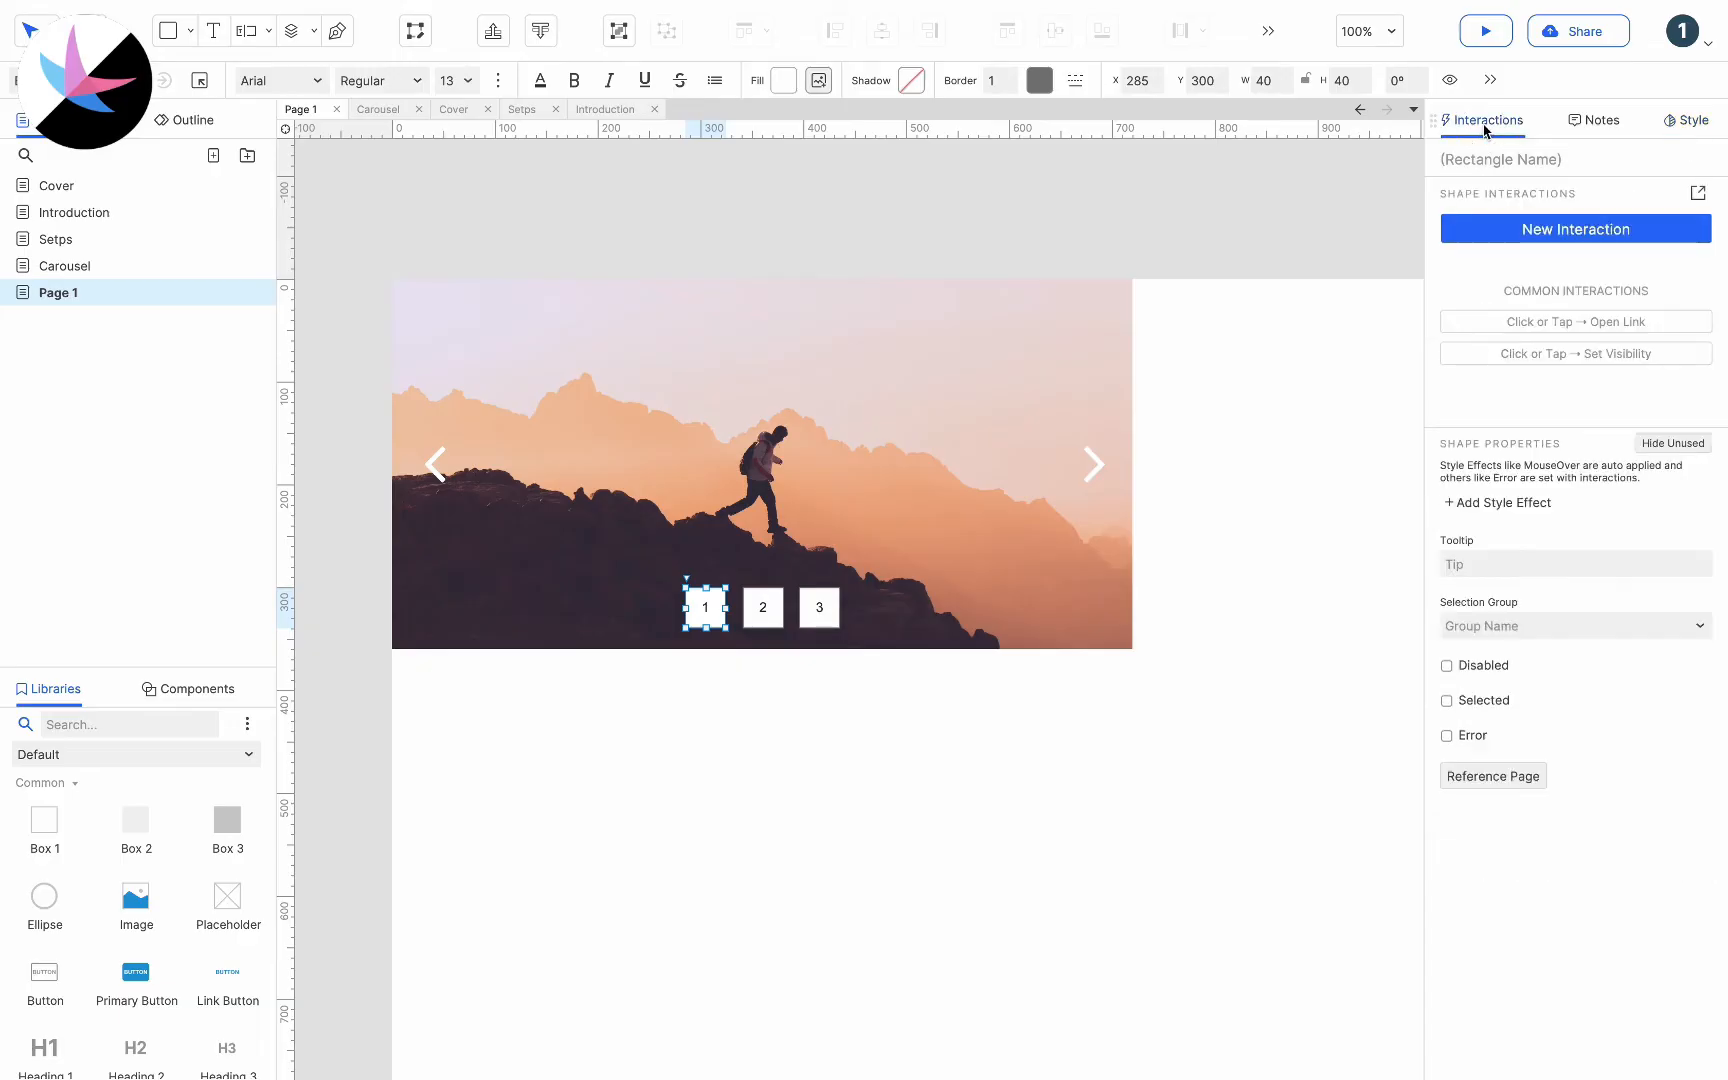
click(1490, 502)
click(1490, 561)
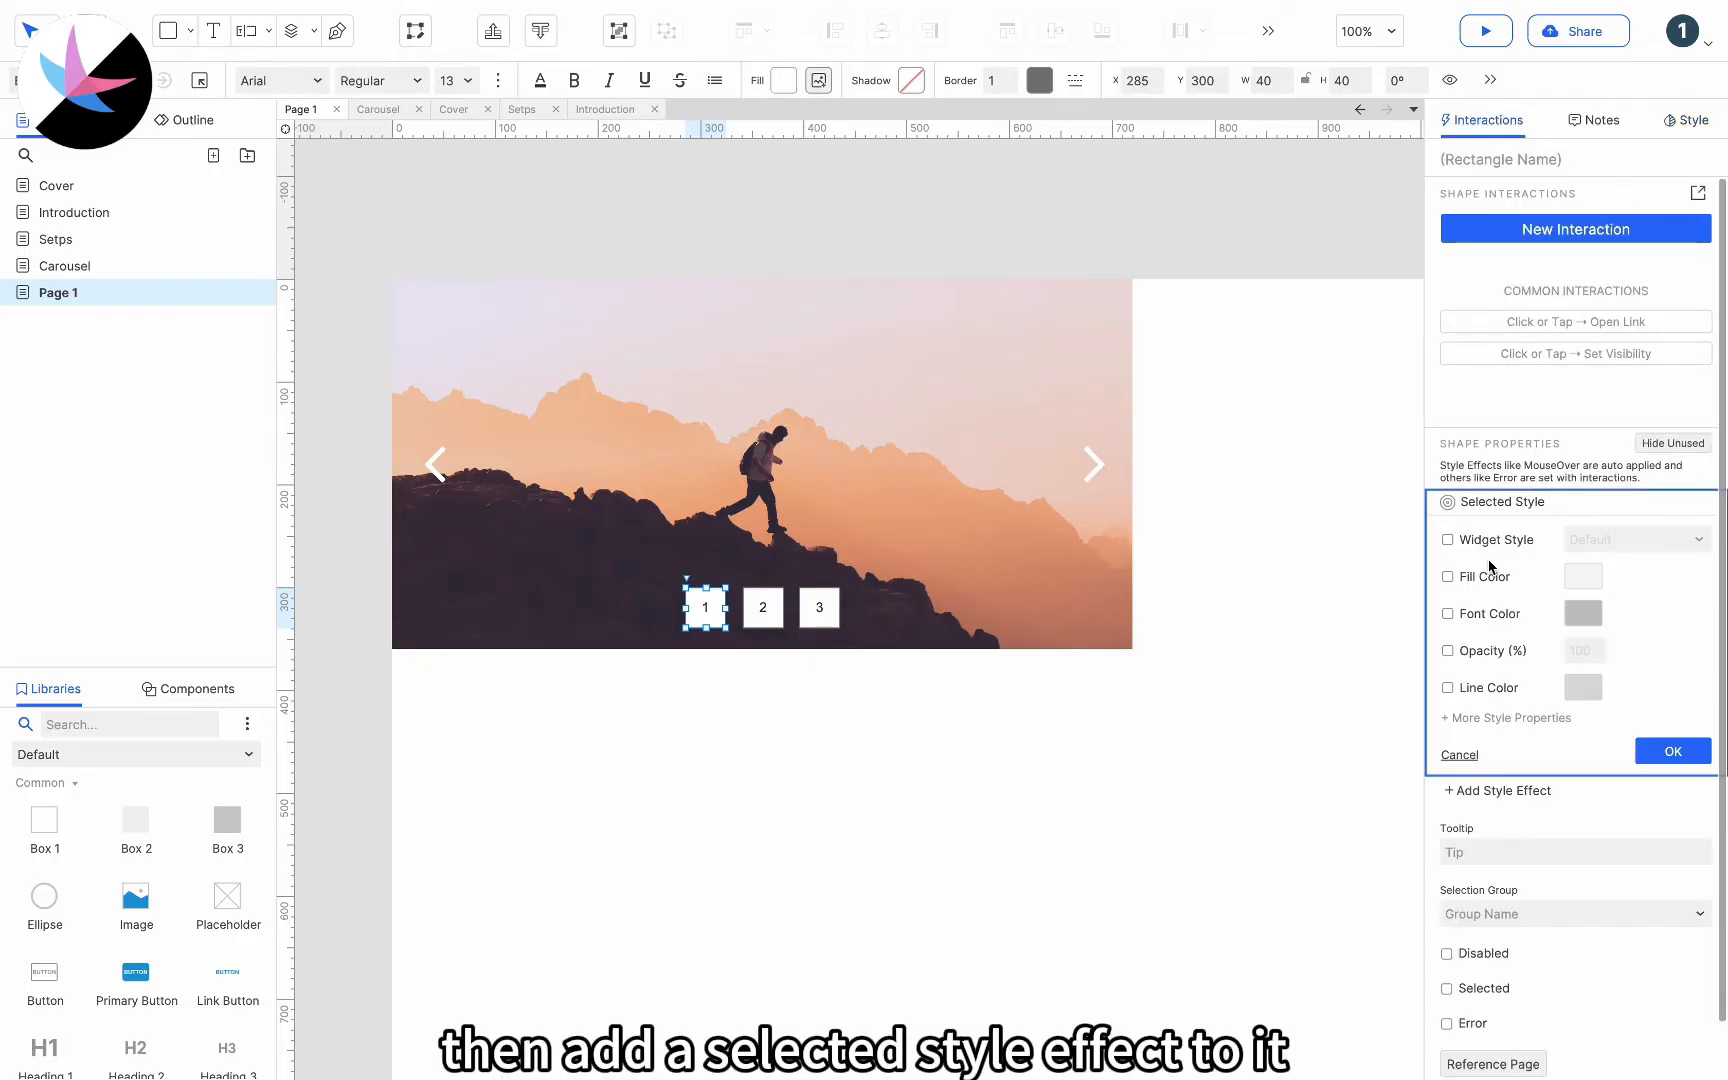
click(1447, 577)
click(1583, 577)
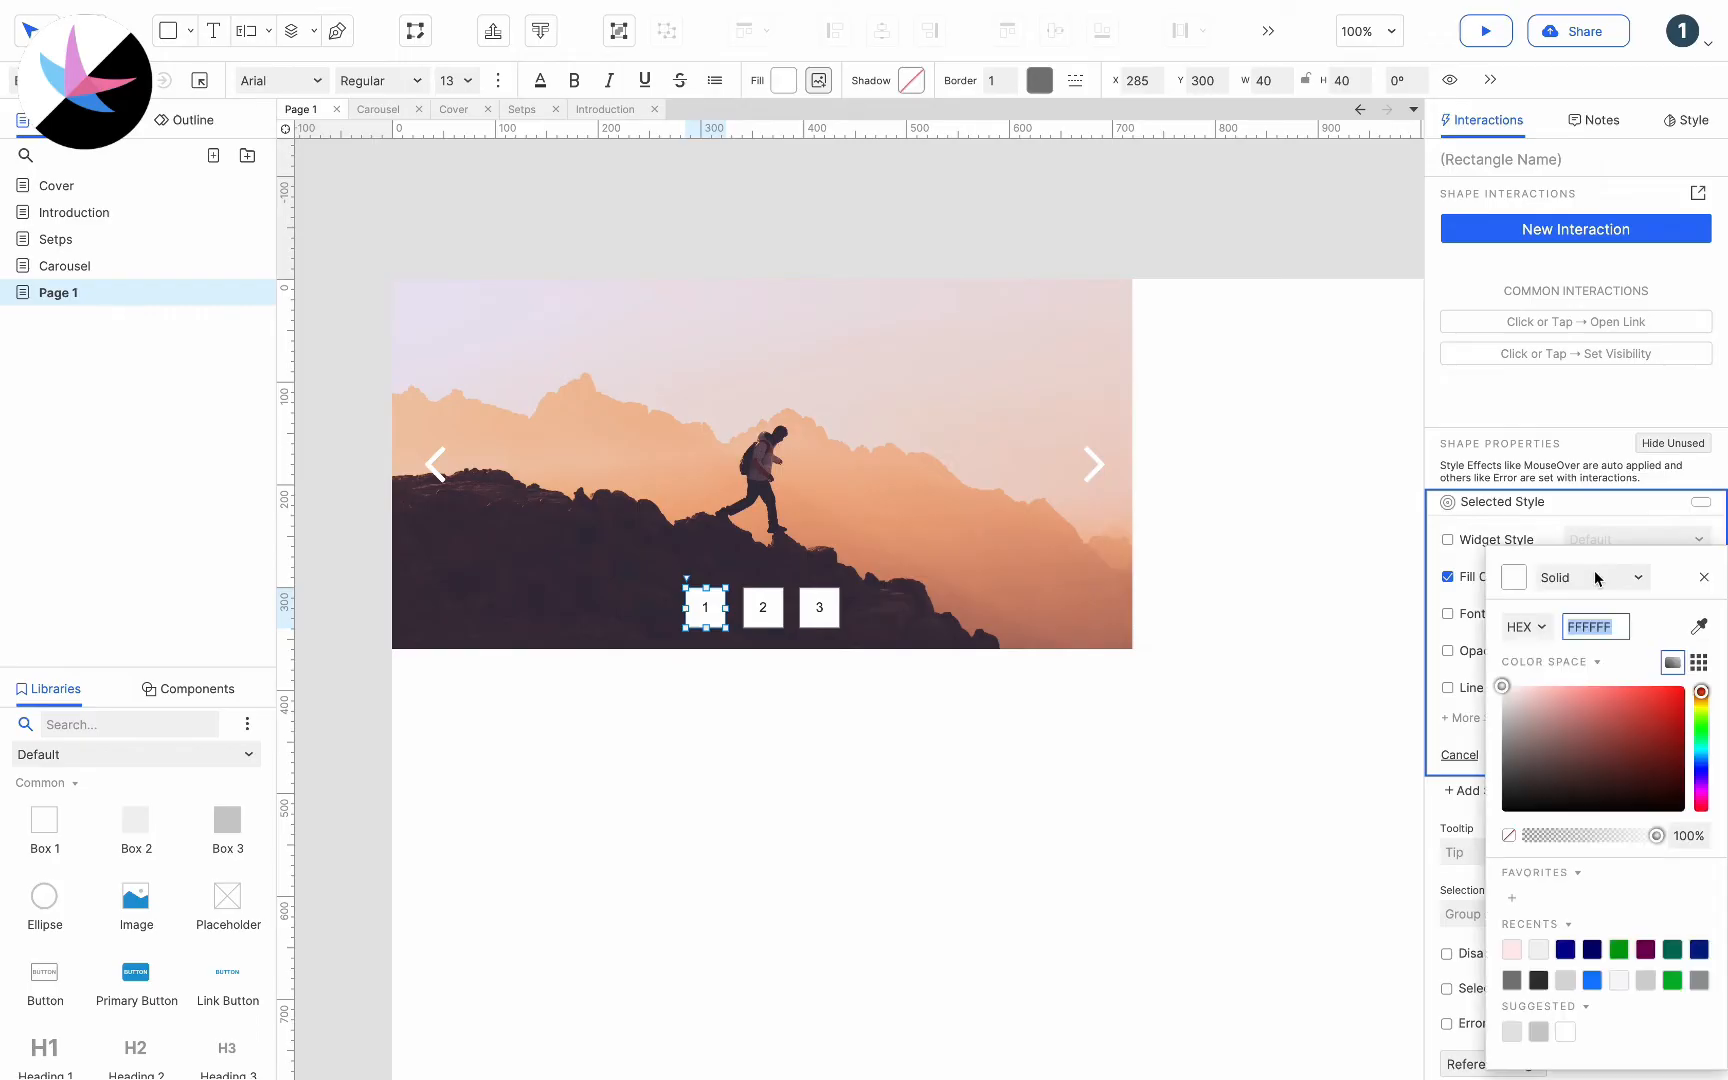
drag(1553, 755, 1435, 841)
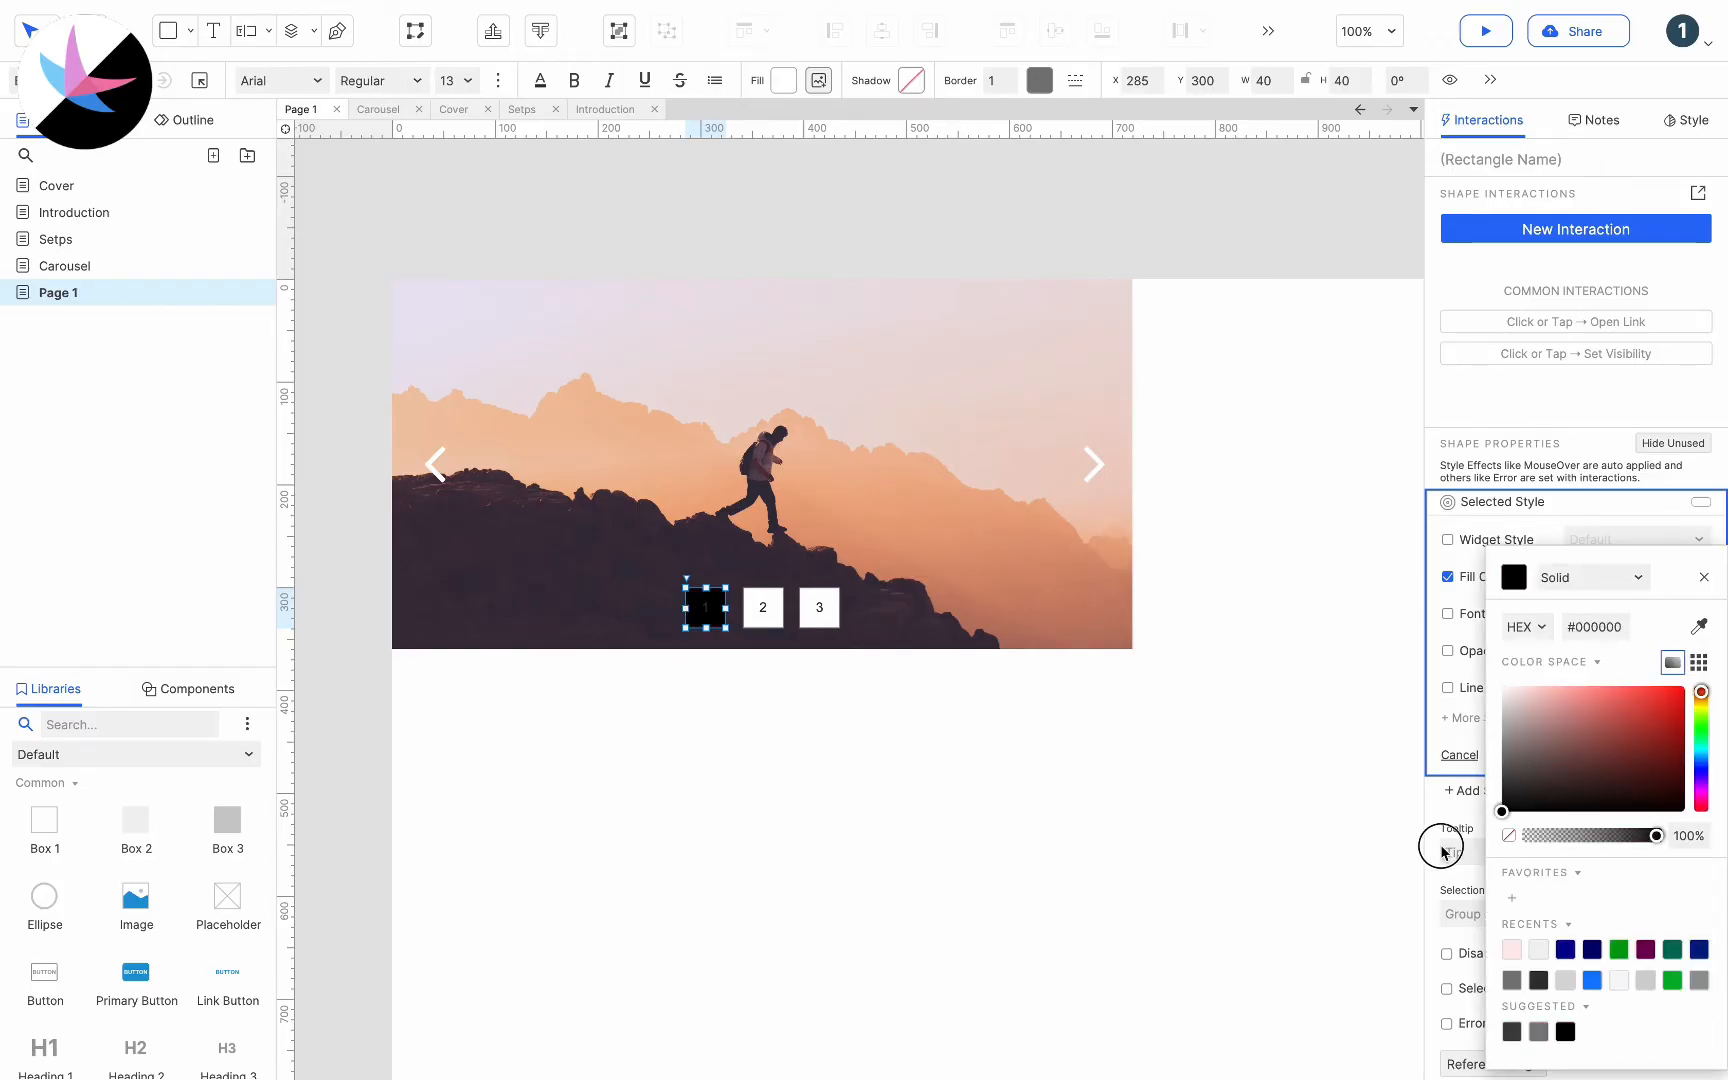
drag(1613, 840, 1595, 838)
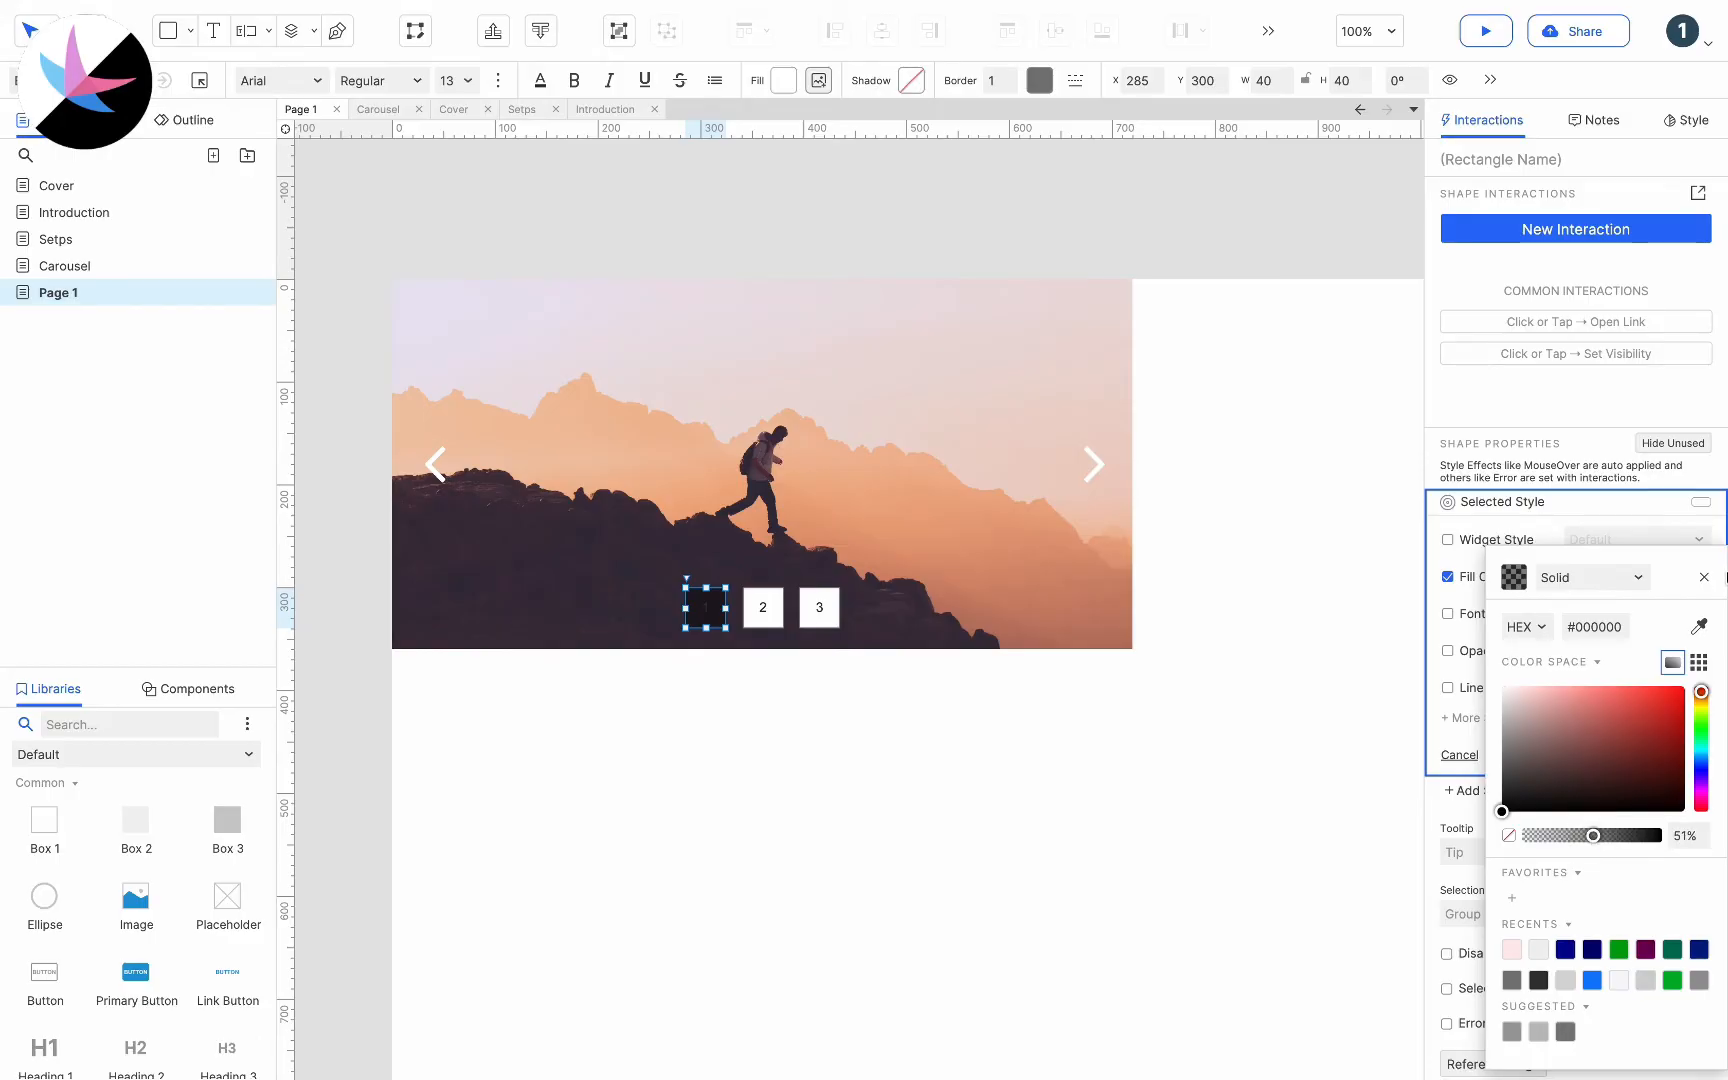
click(1703, 577)
Include a #FFFFFF font color in box 1's selected style and apply the style effect
click(1490, 615)
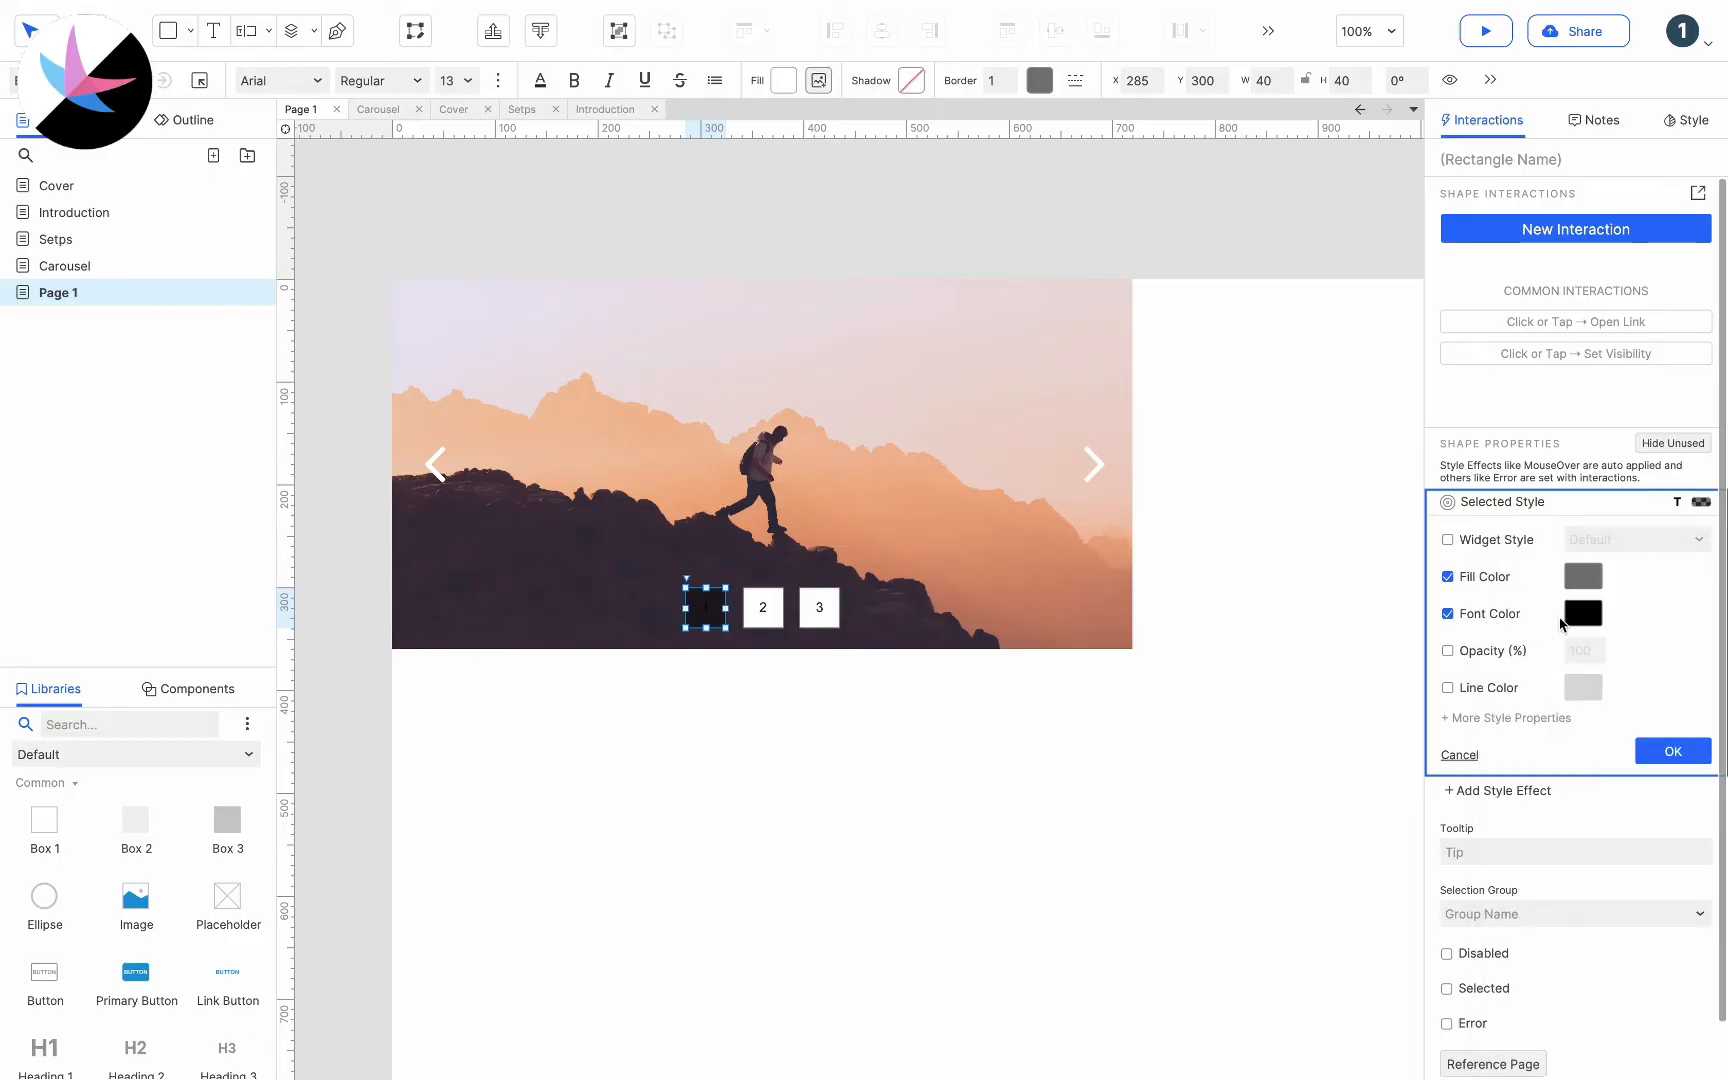
click(1583, 613)
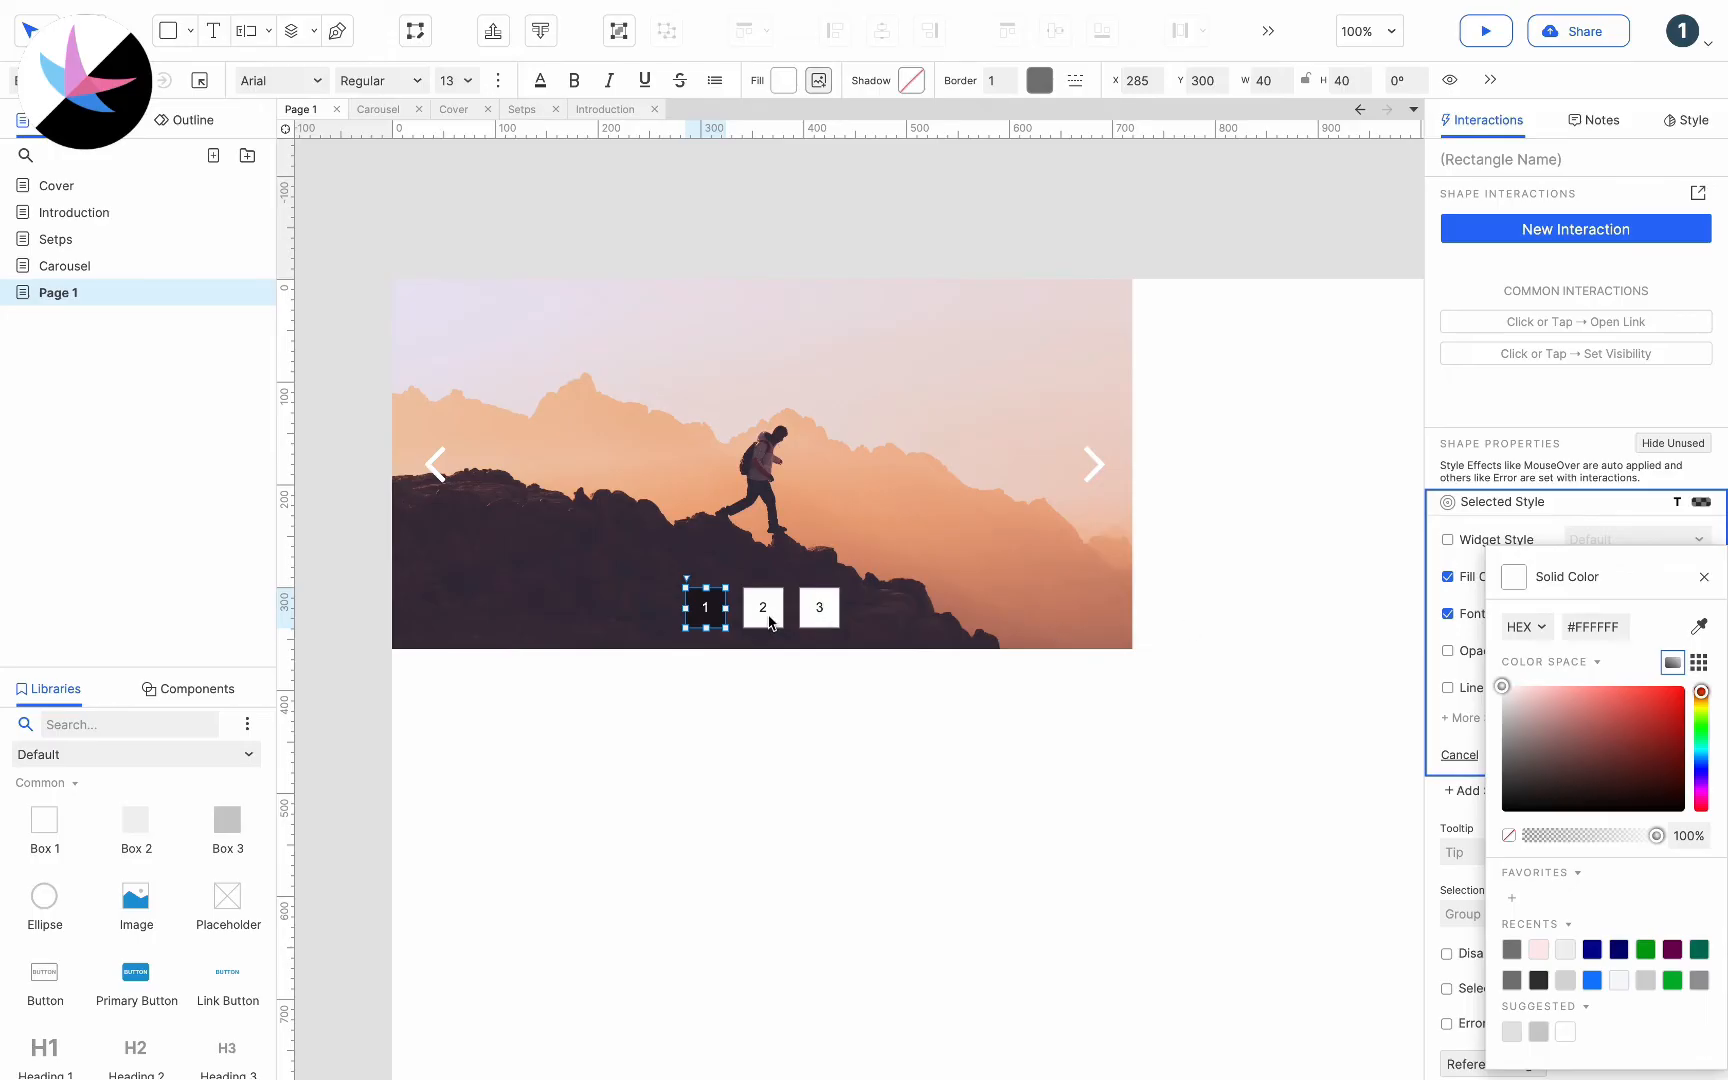
click(765, 612)
click(701, 618)
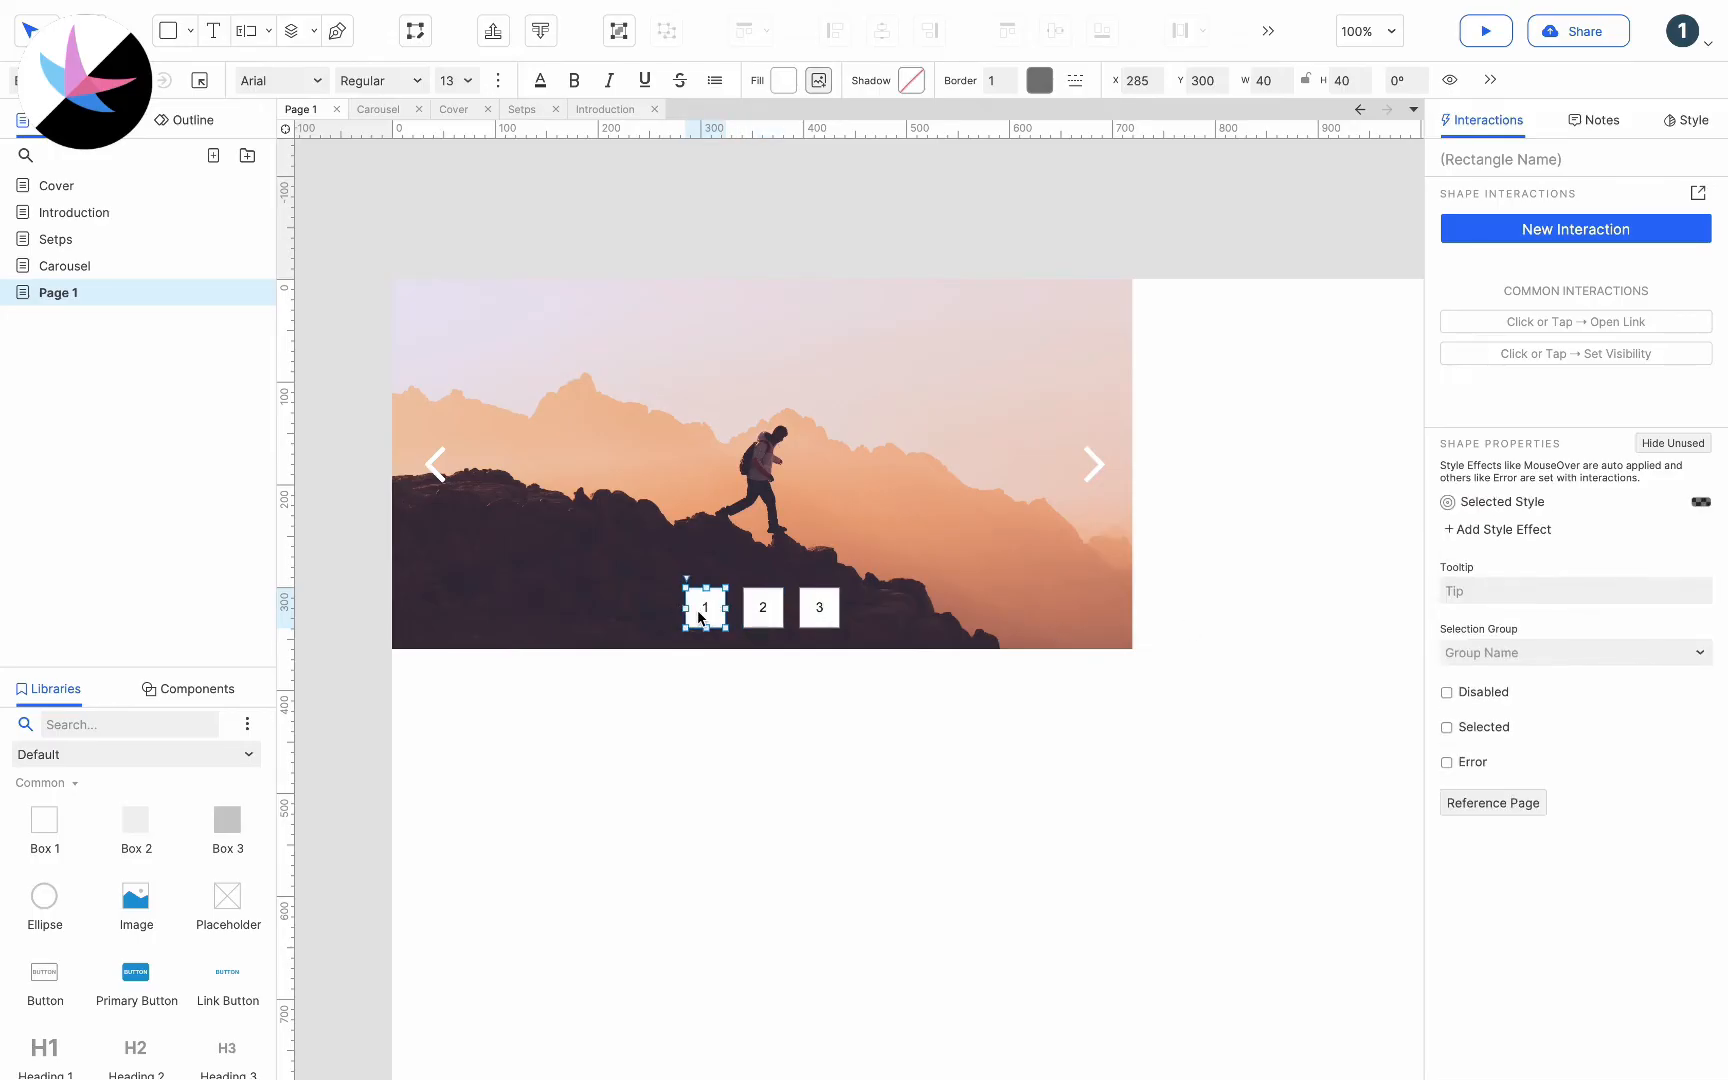
Copy box 1's selected style effect onto boxes 2 and 3
click(1589, 502)
key(ctrl+c)
click(762, 612)
key(ctrl+v)
shift+click(822, 612)
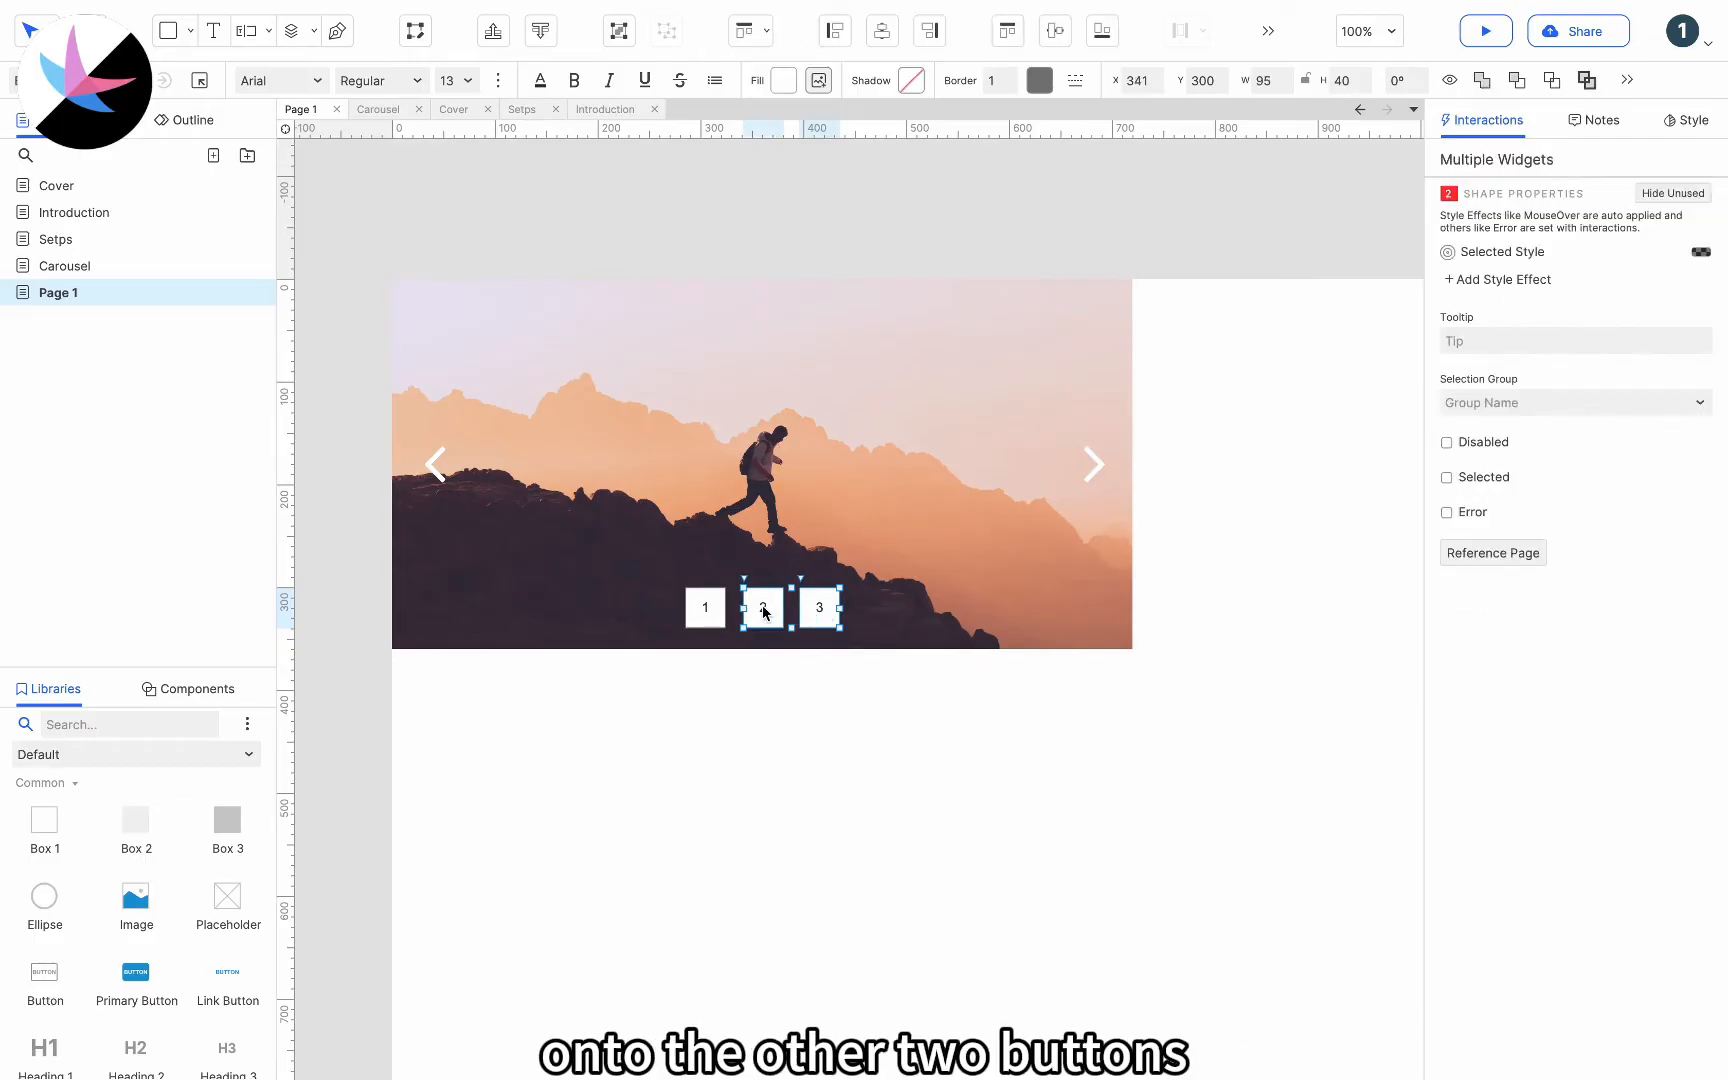
Assign all three numbered boxes to a selection group named 1
shift+click(697, 609)
right_click(711, 610)
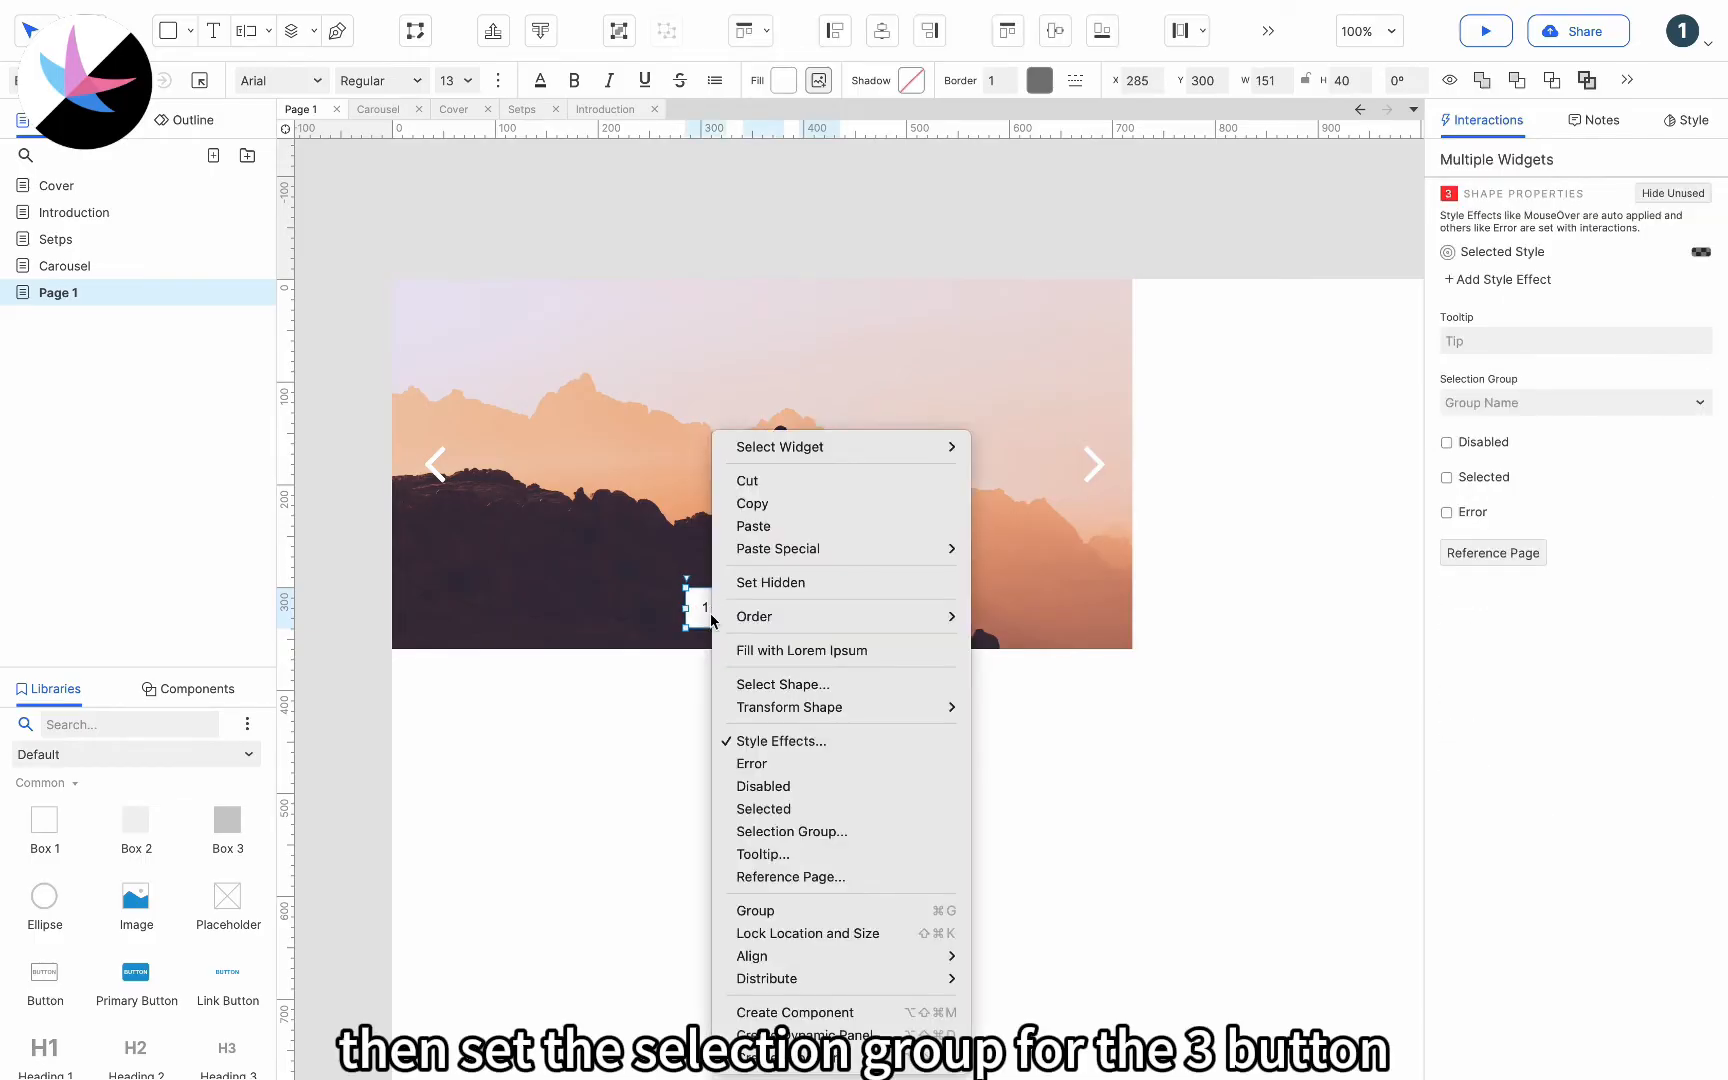
click(790, 832)
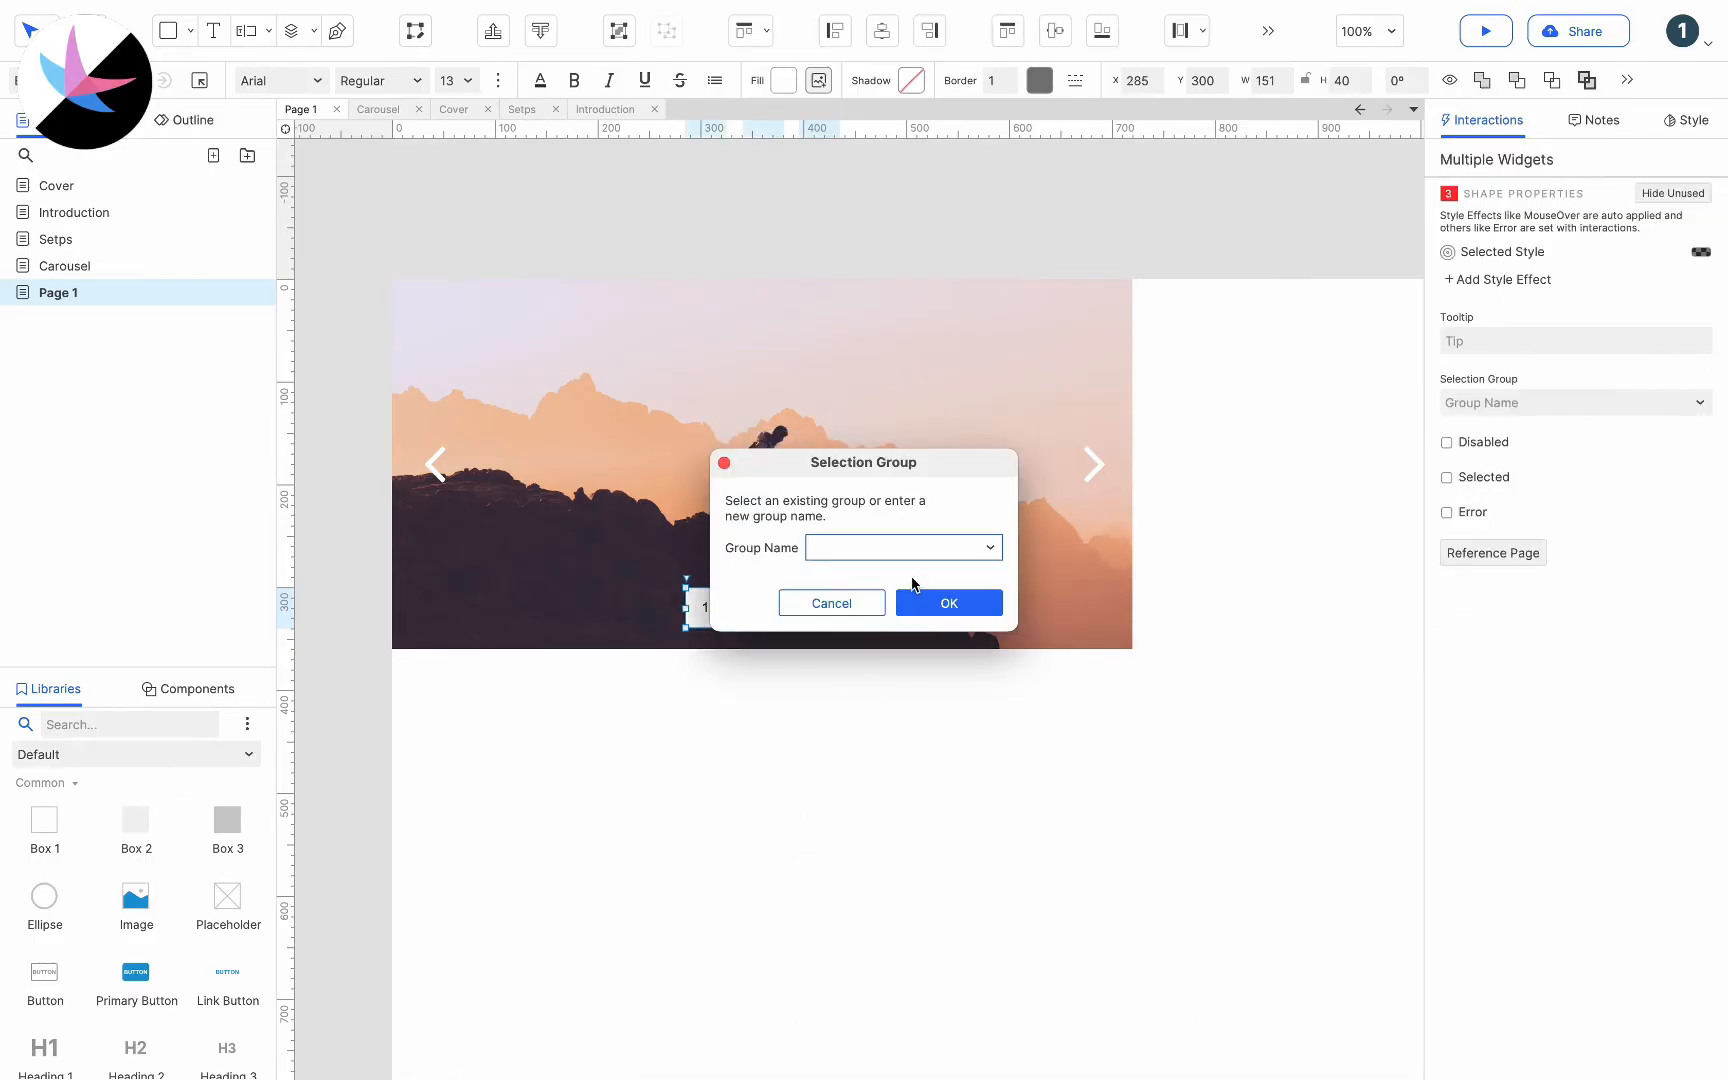
text(1)
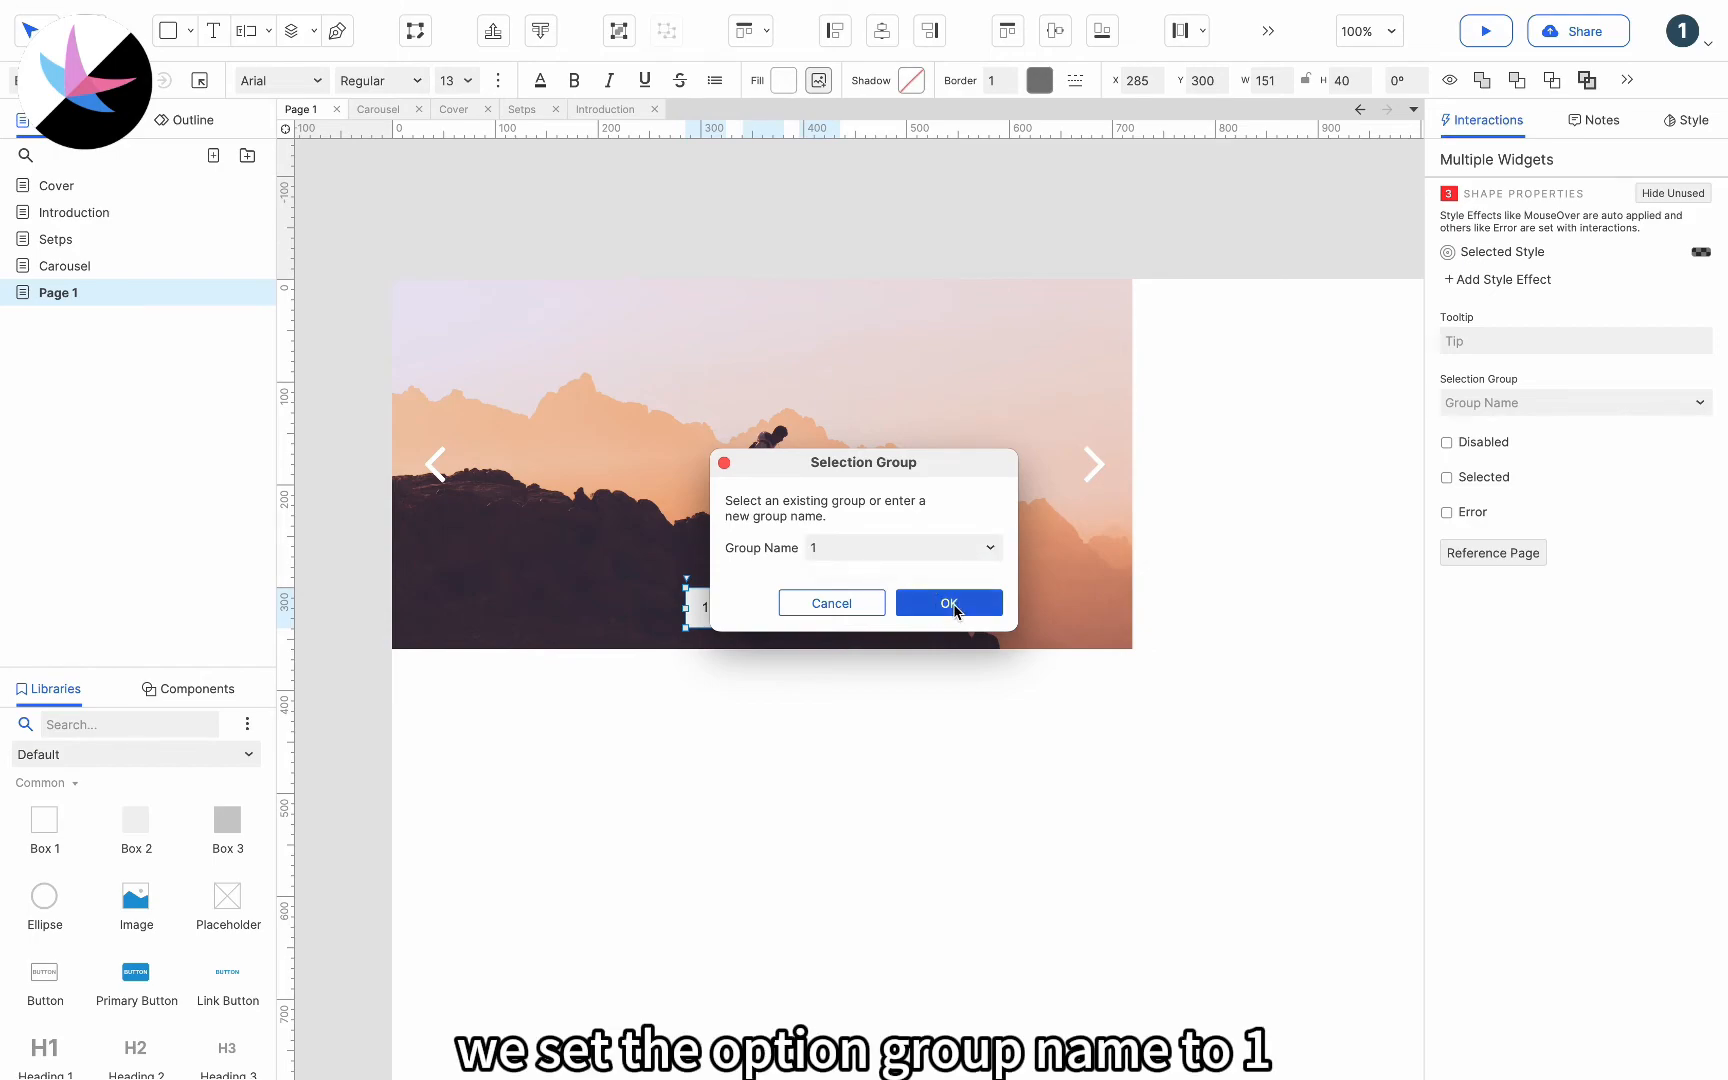
click(949, 604)
Make box 1 selected by default
click(706, 606)
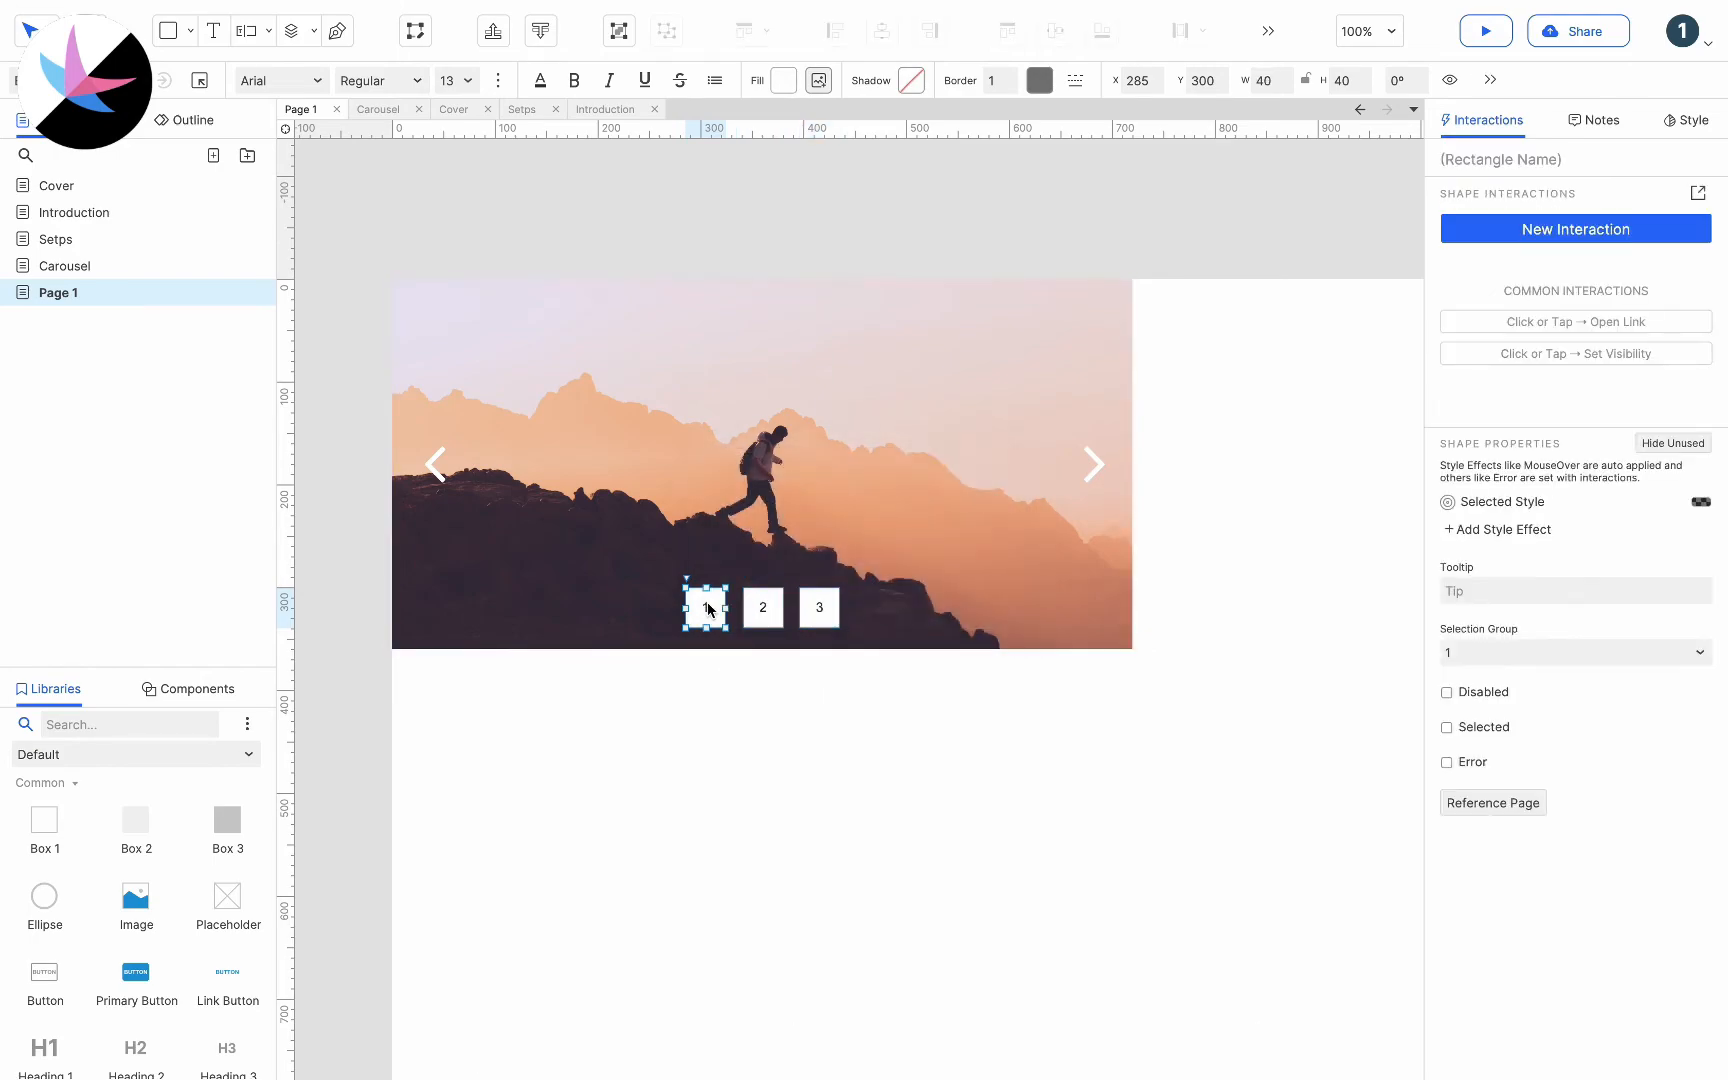
right_click(709, 608)
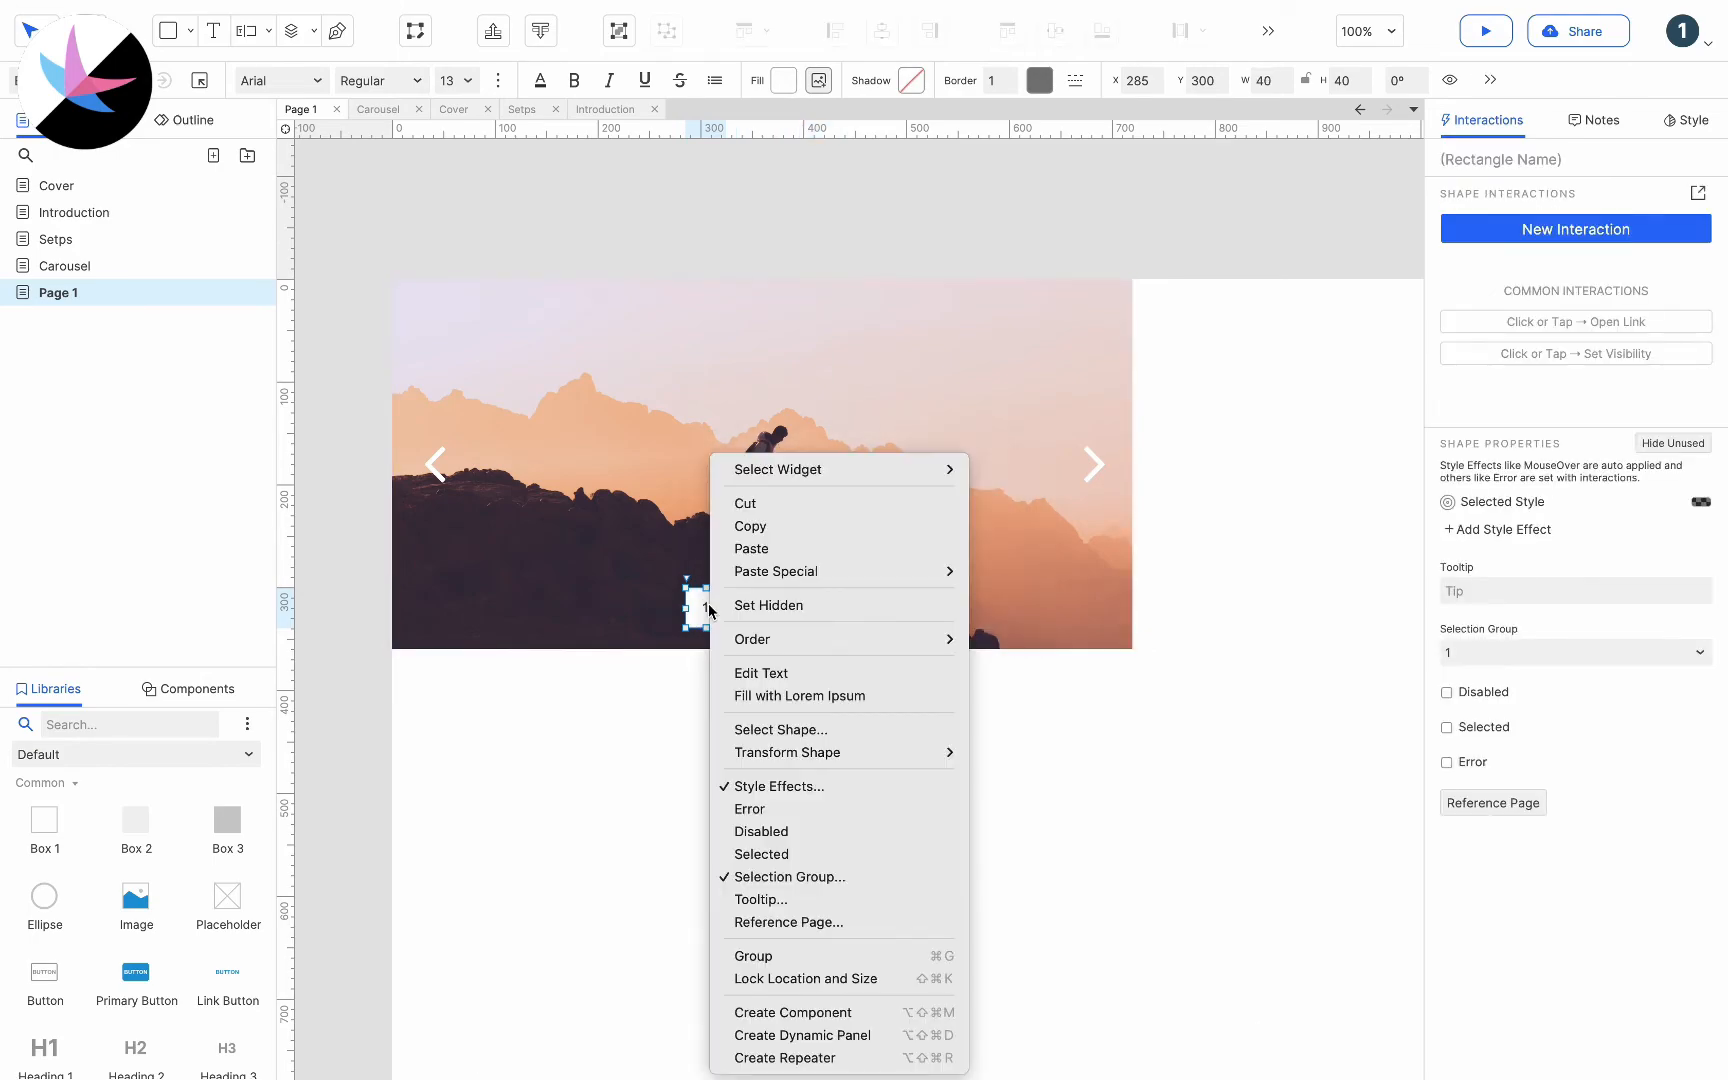
click(783, 854)
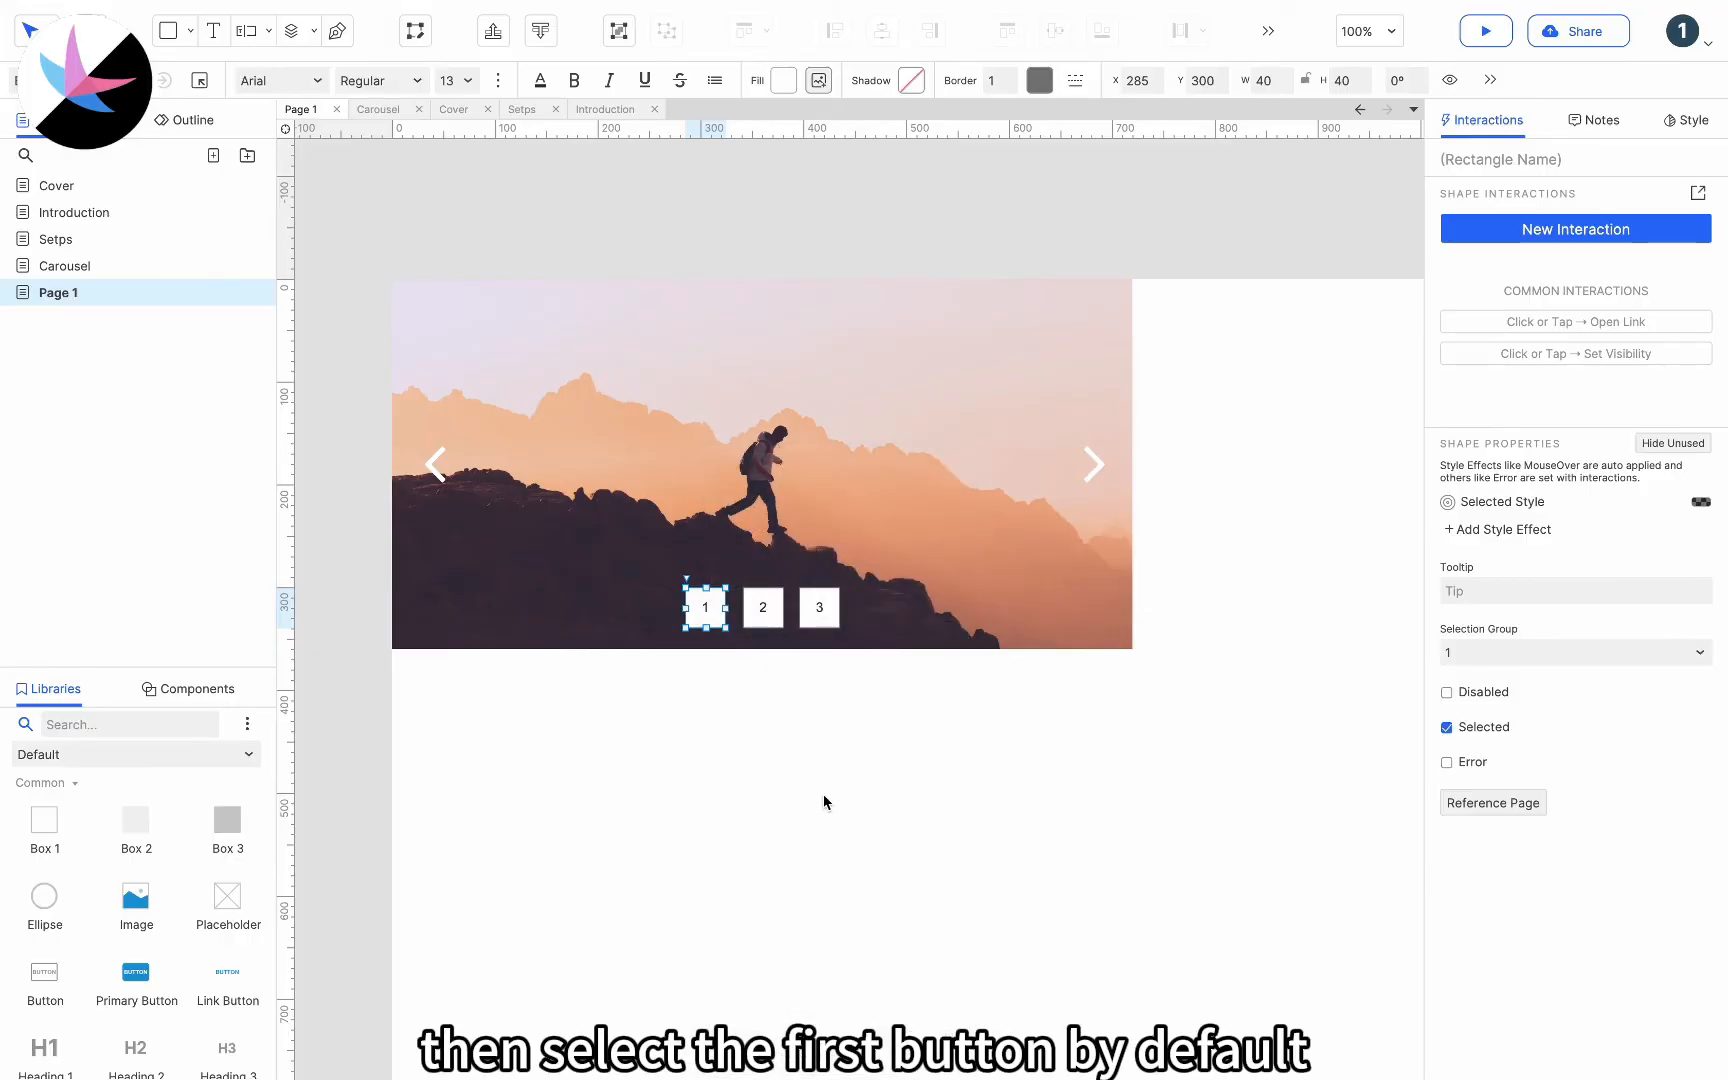
click(824, 800)
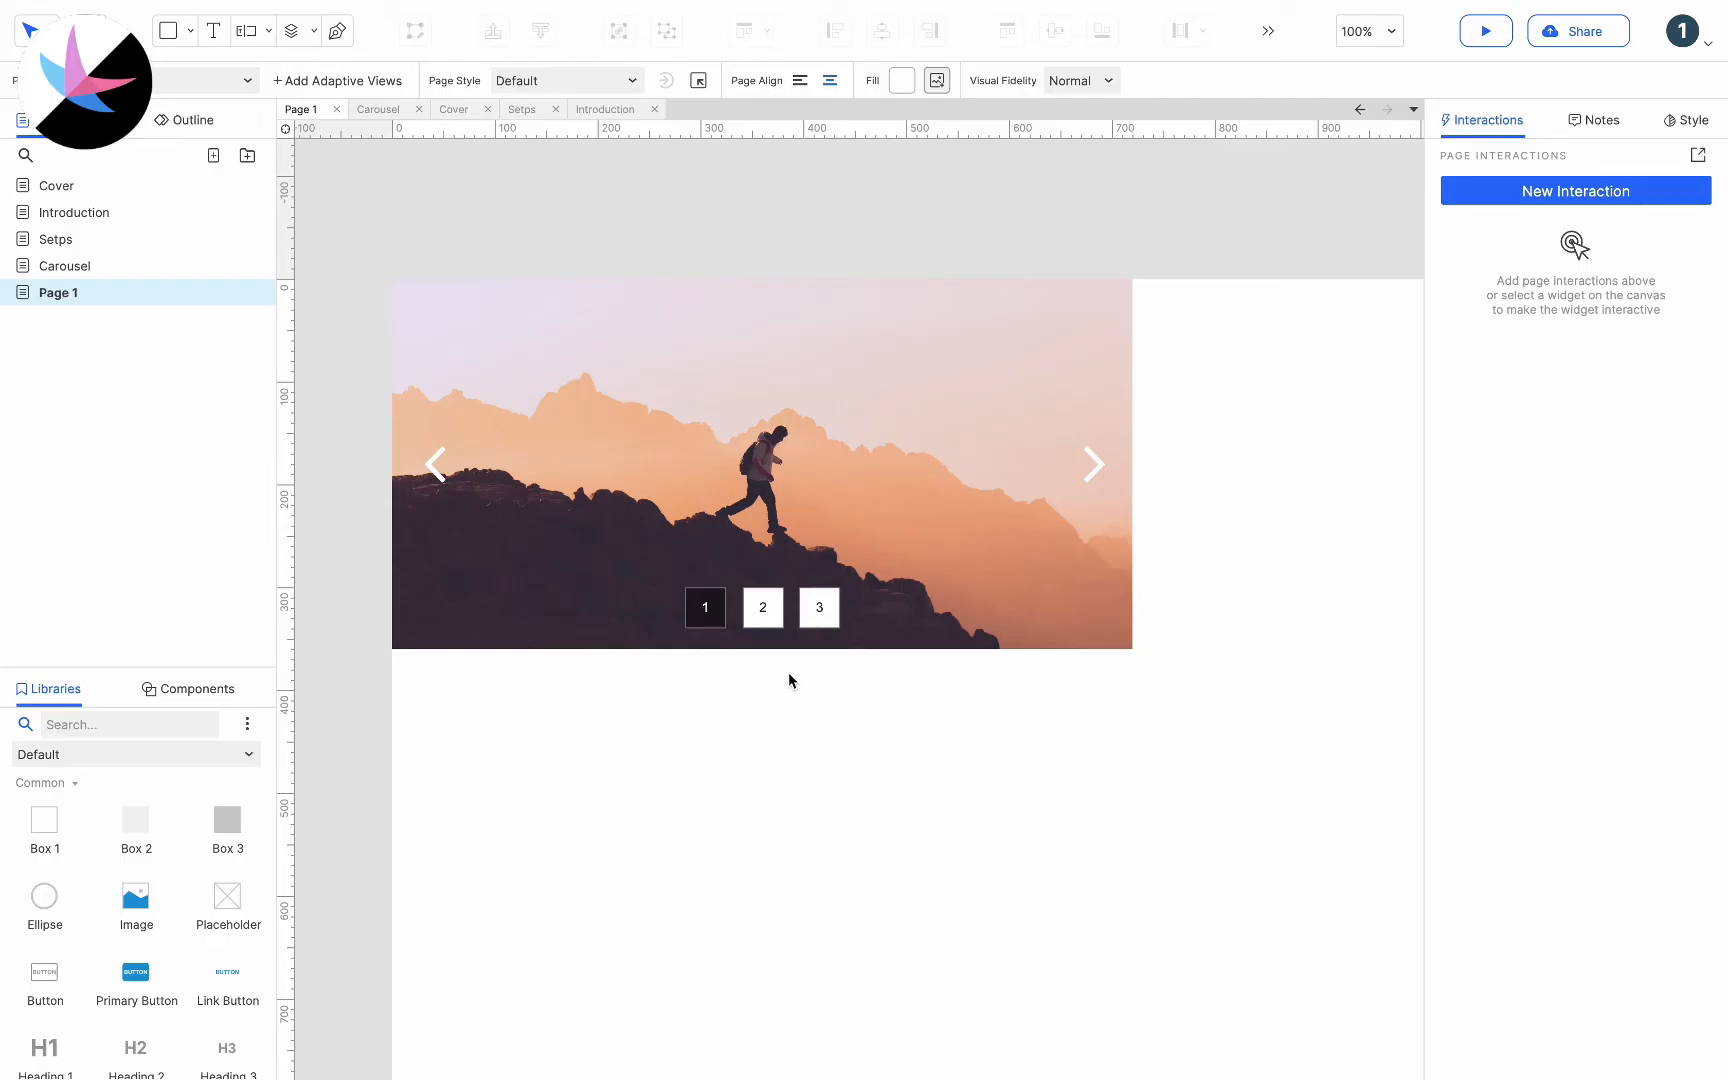
Set the border width of the three numbered boxes to 0
click(708, 606)
shift+click(763, 606)
shift+click(818, 607)
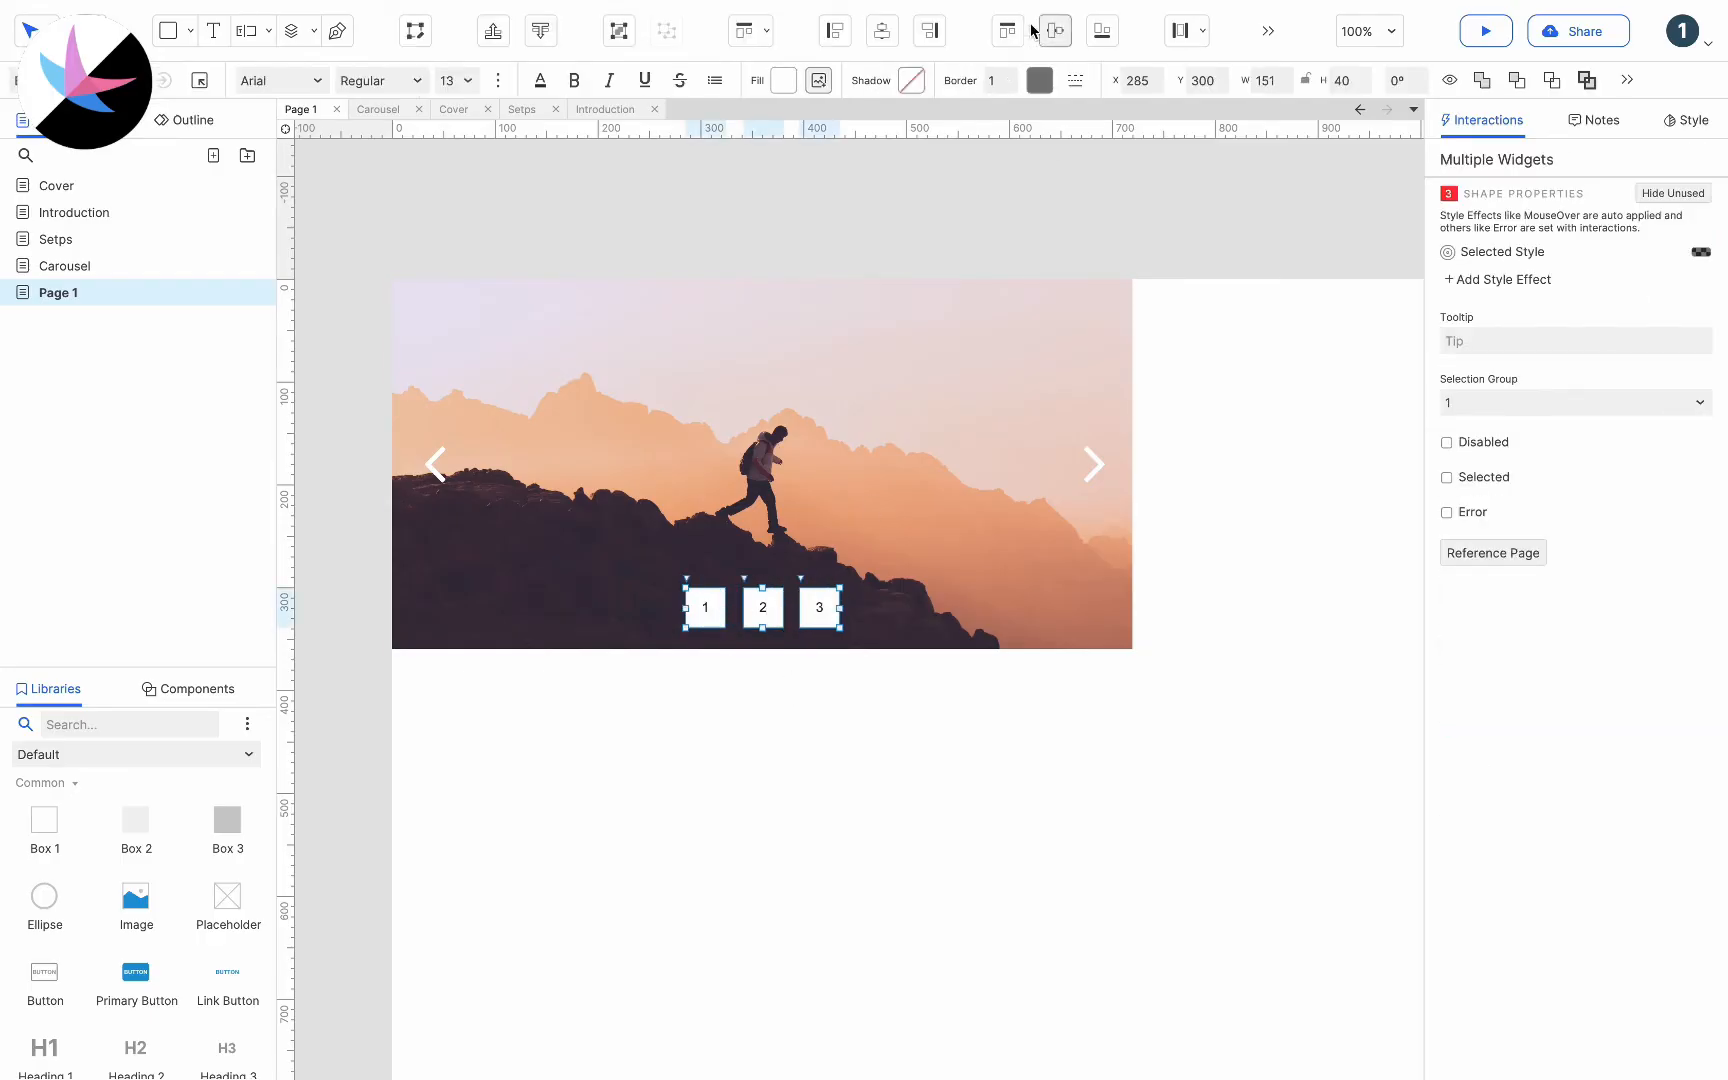
click(741, 766)
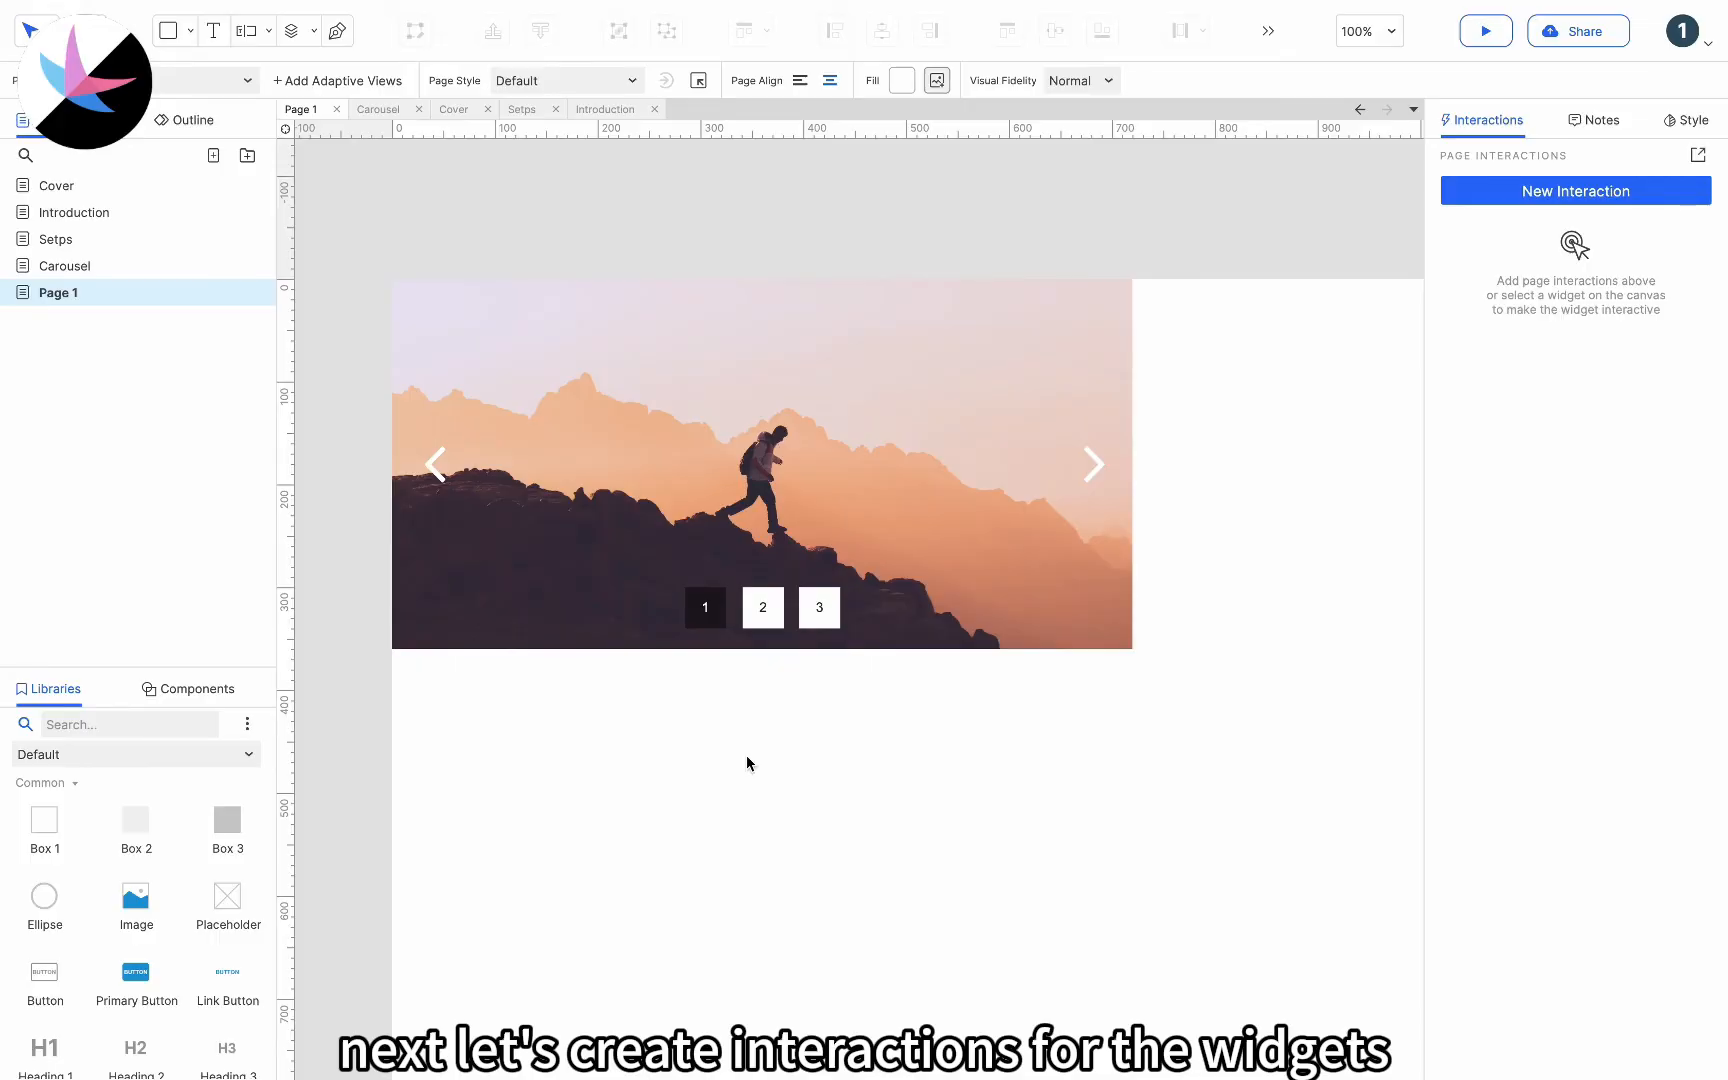
Give box 1 a Click or Tap interaction with a Set Selected/Checked action that sets this widget to true
click(709, 614)
click(1501, 229)
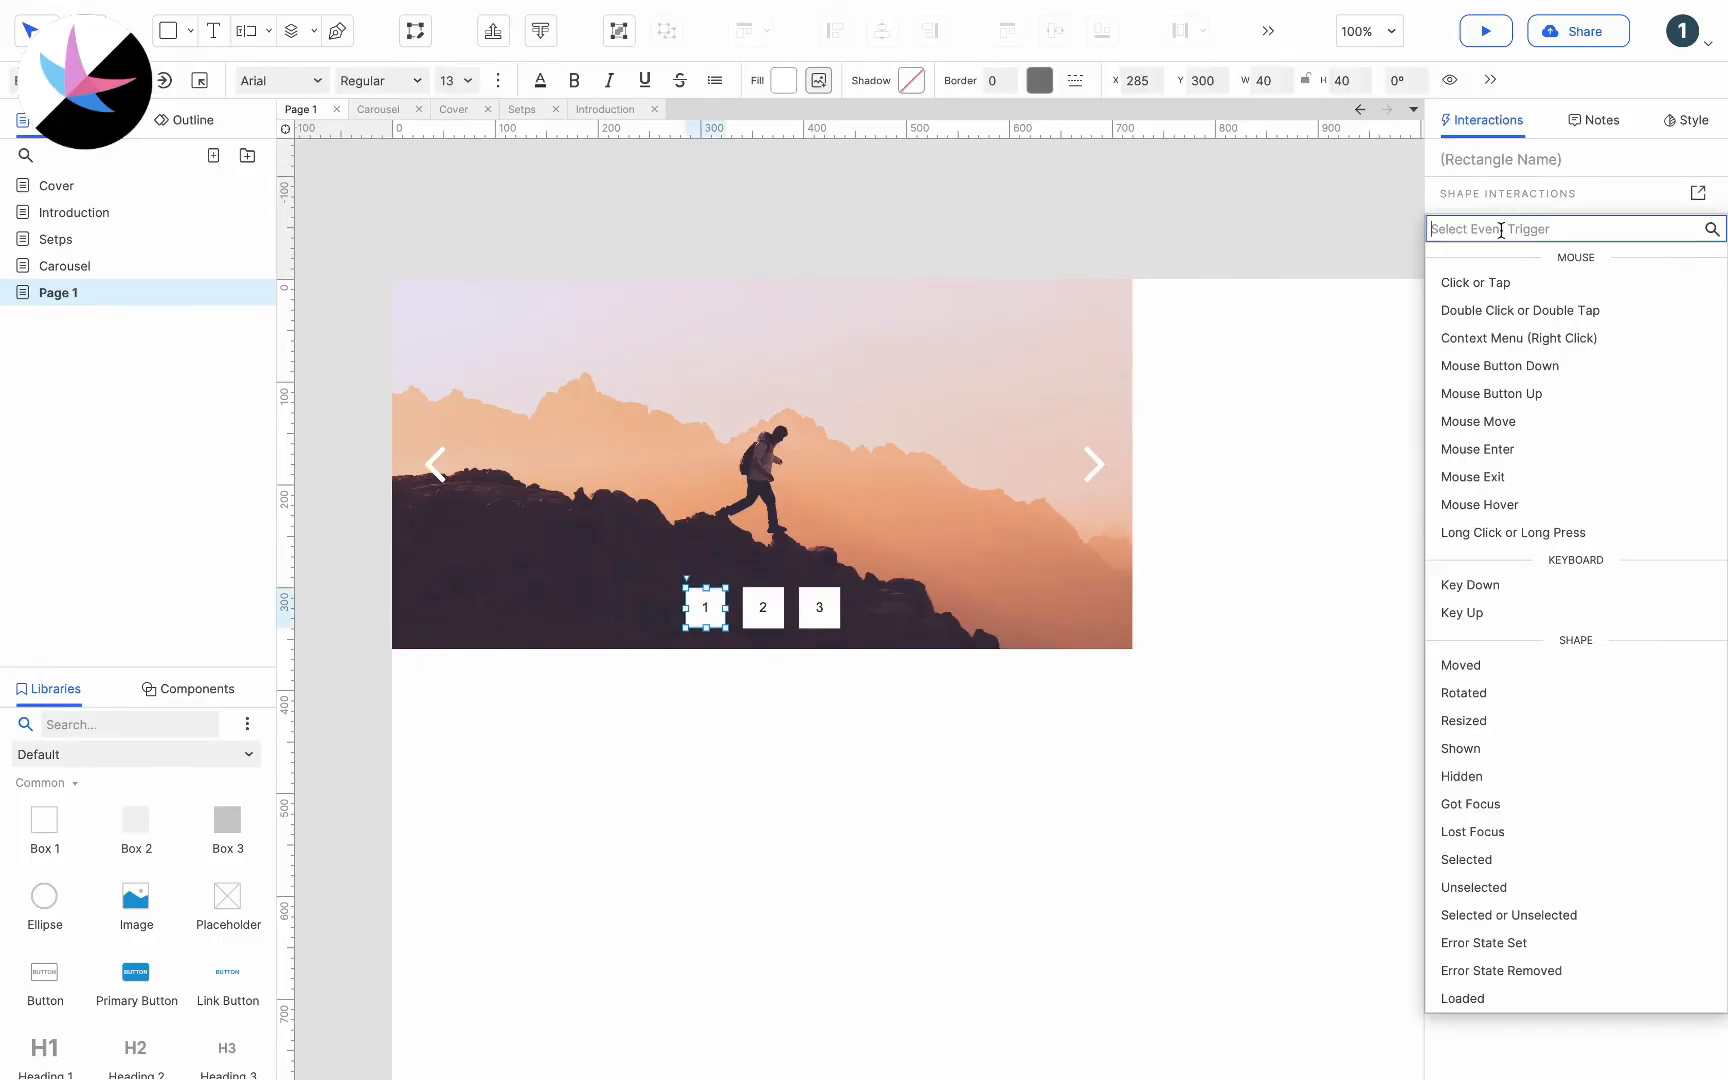
click(1492, 282)
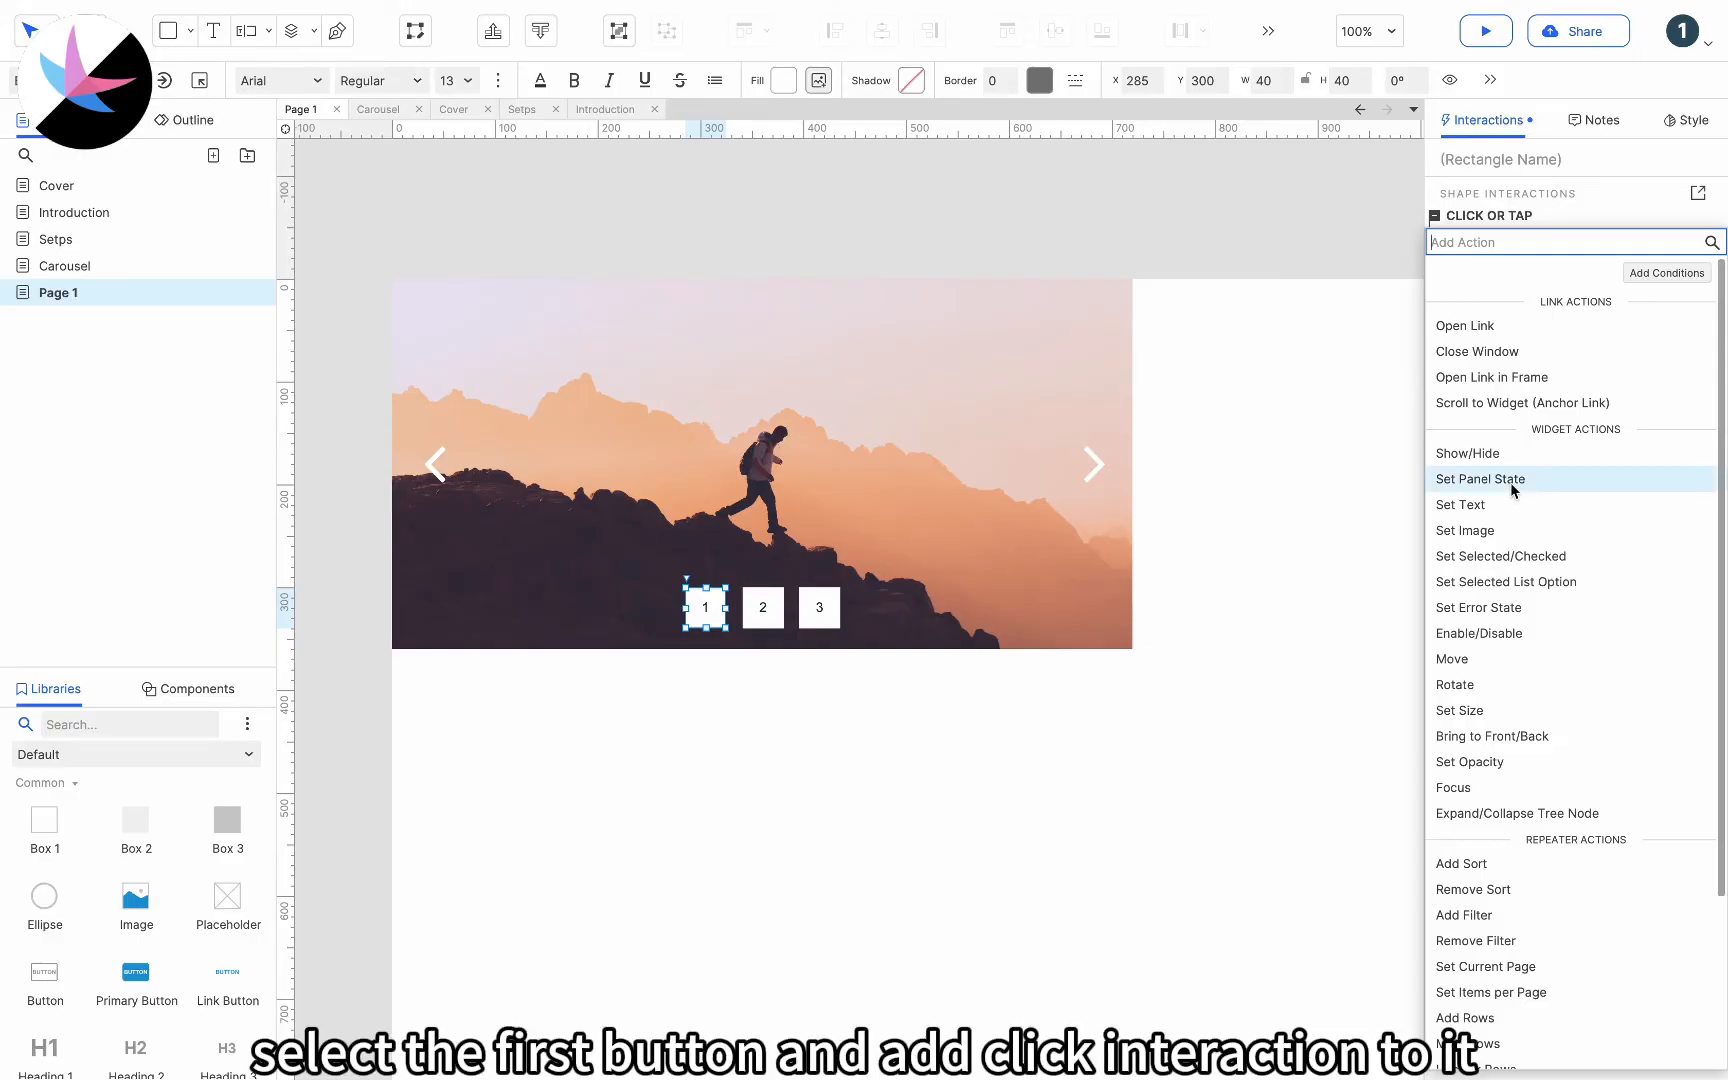
click(1502, 556)
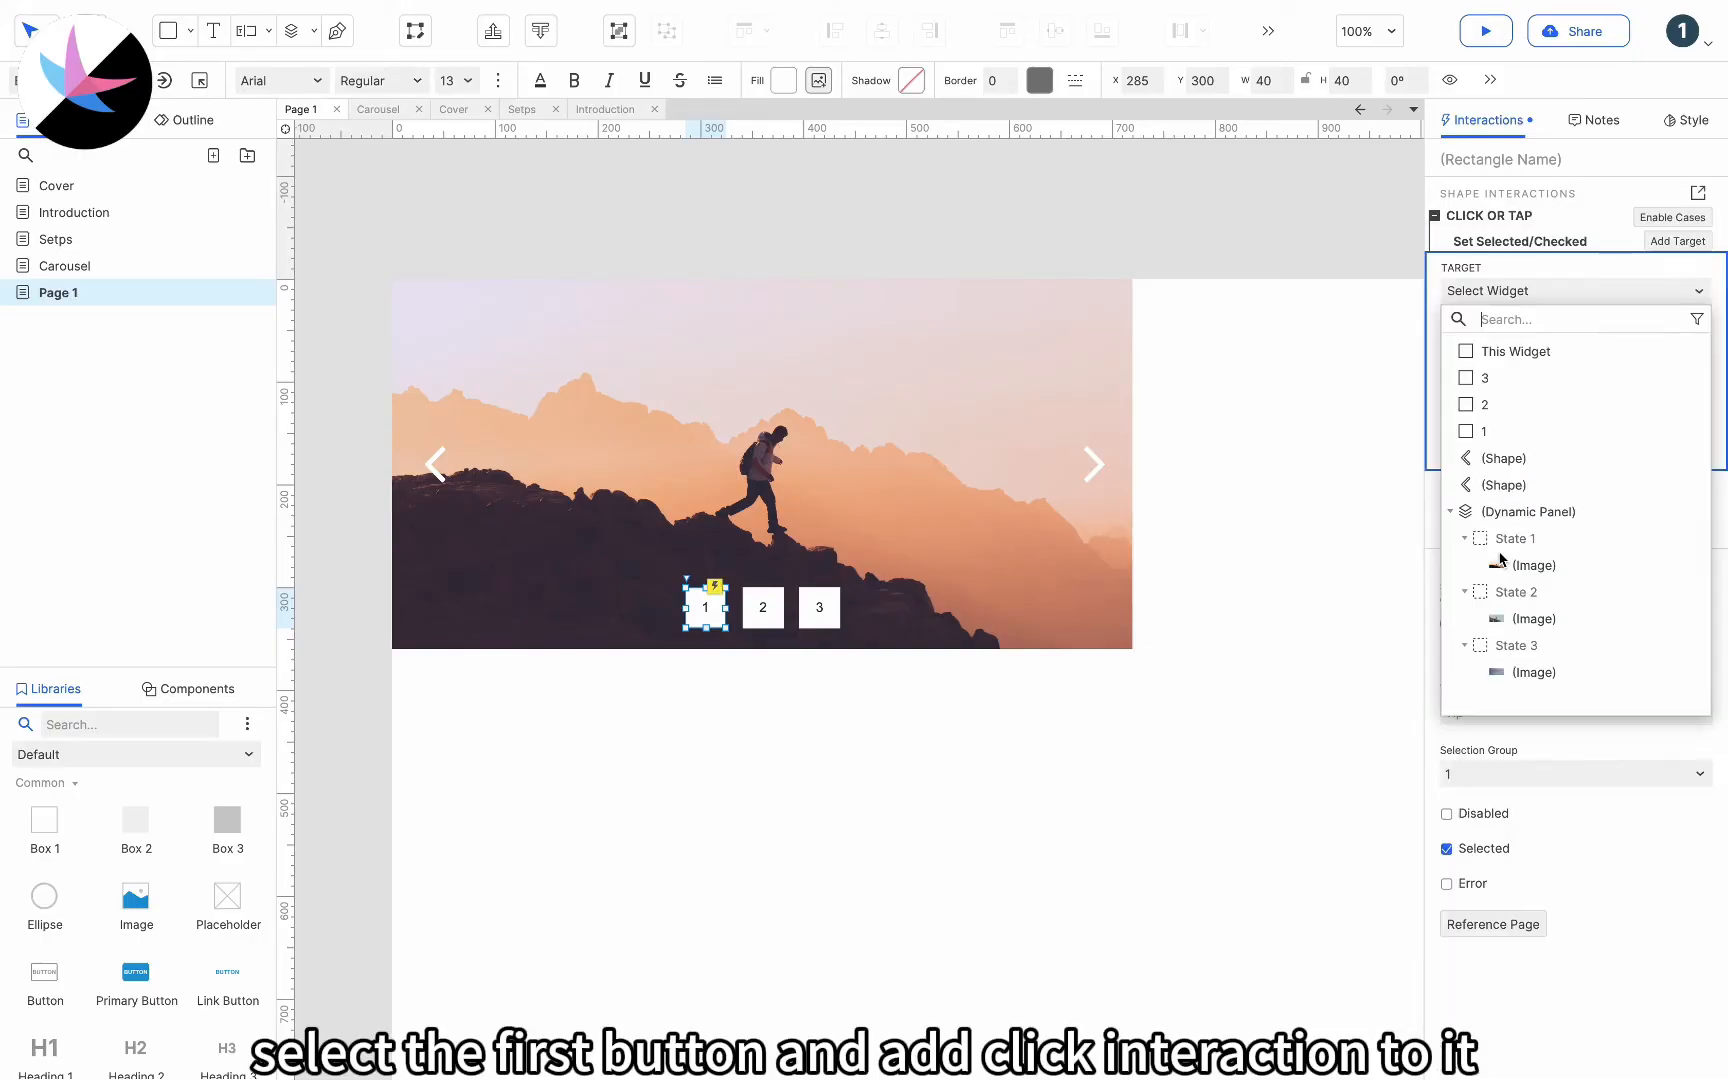
click(1520, 352)
click(1672, 467)
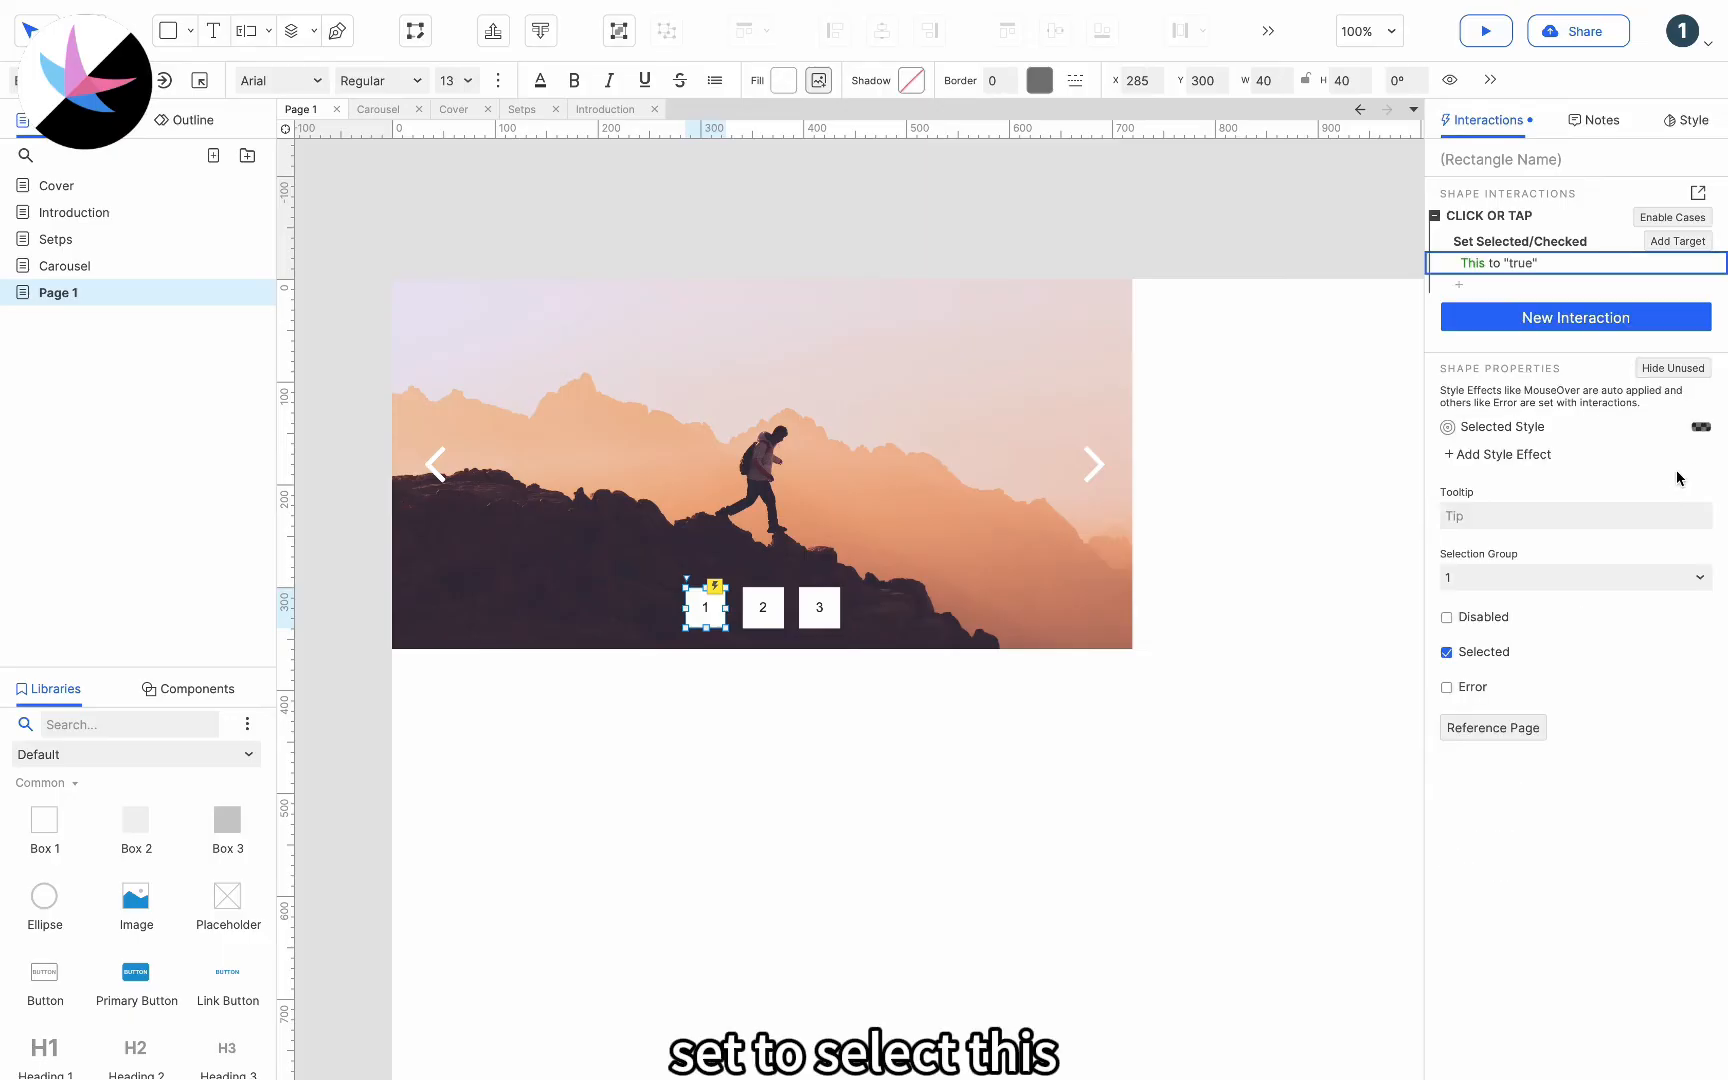
Copy box 1's Click or Tap interaction to boxes 2 and 3
click(1524, 218)
key(ctrl+c)
click(763, 604)
key(ctrl+v)
click(831, 614)
key(ctrl+v)
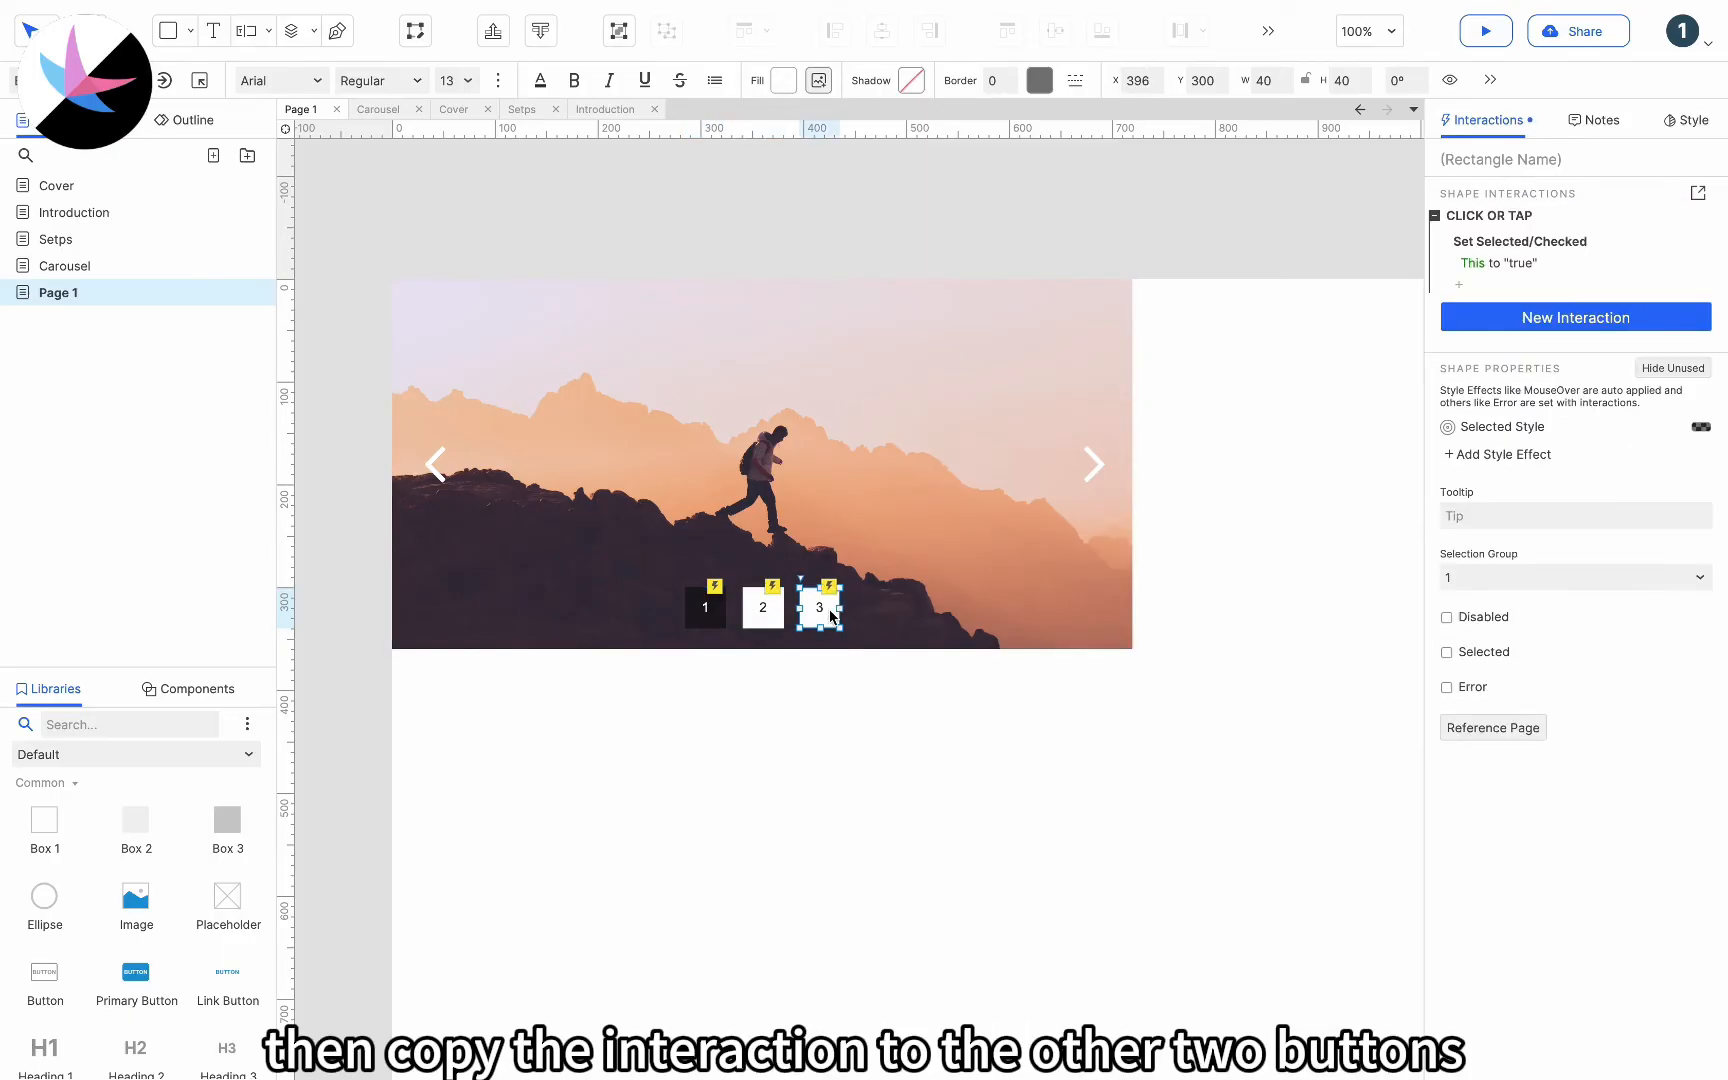
click(840, 688)
Add a Loaded interaction to the carousel's dynamic panel with a Set Panel State action targeting this widget and state Next
click(818, 507)
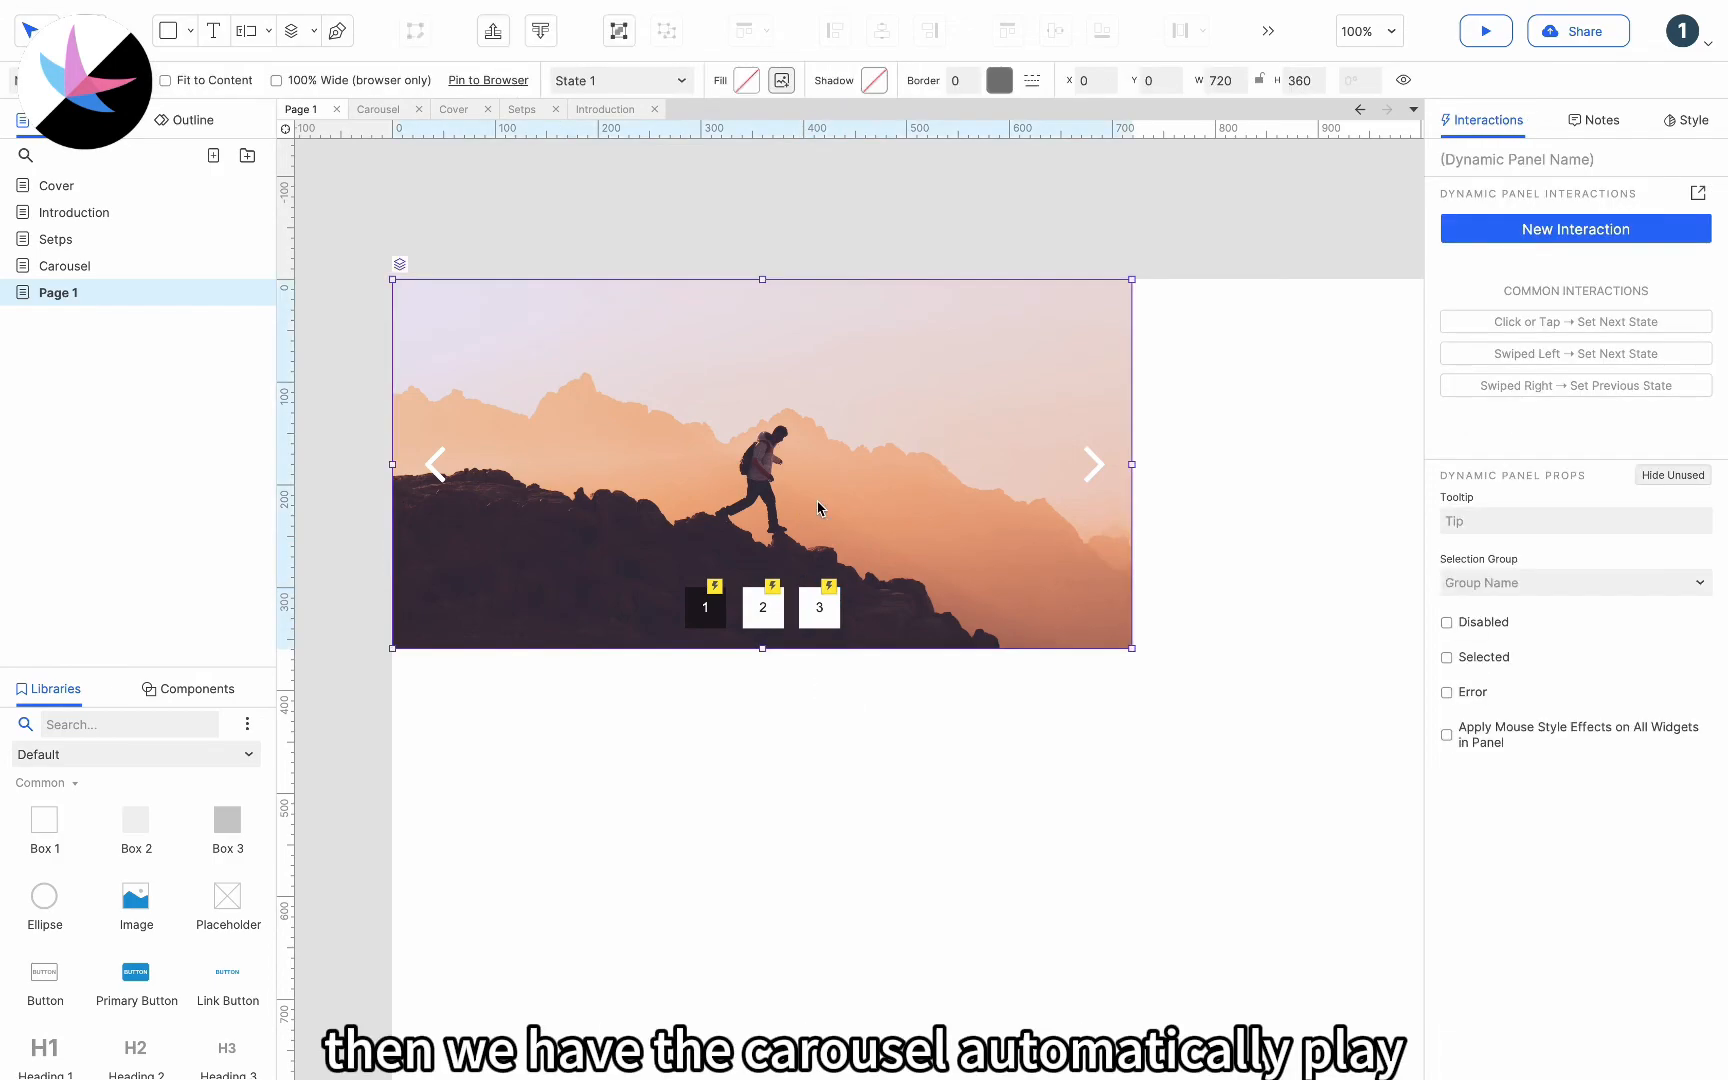
click(1524, 229)
scroll(1527, 810, down, 3)
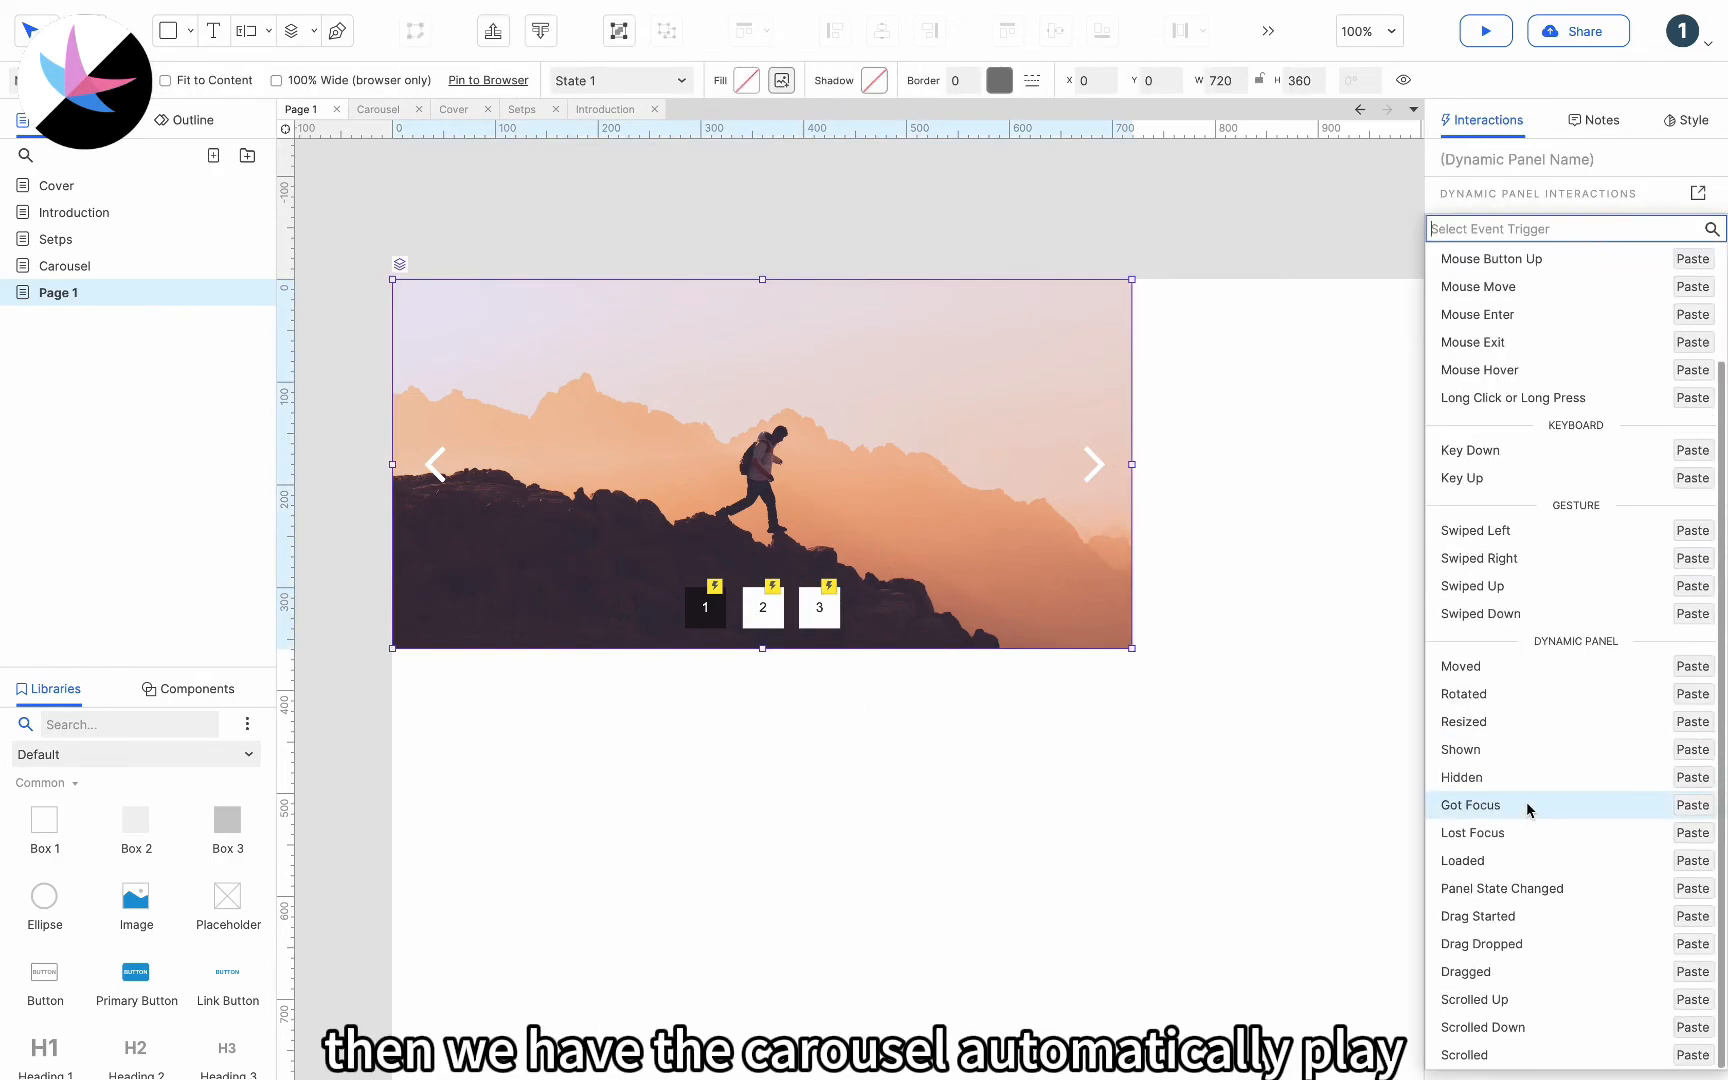
click(1498, 860)
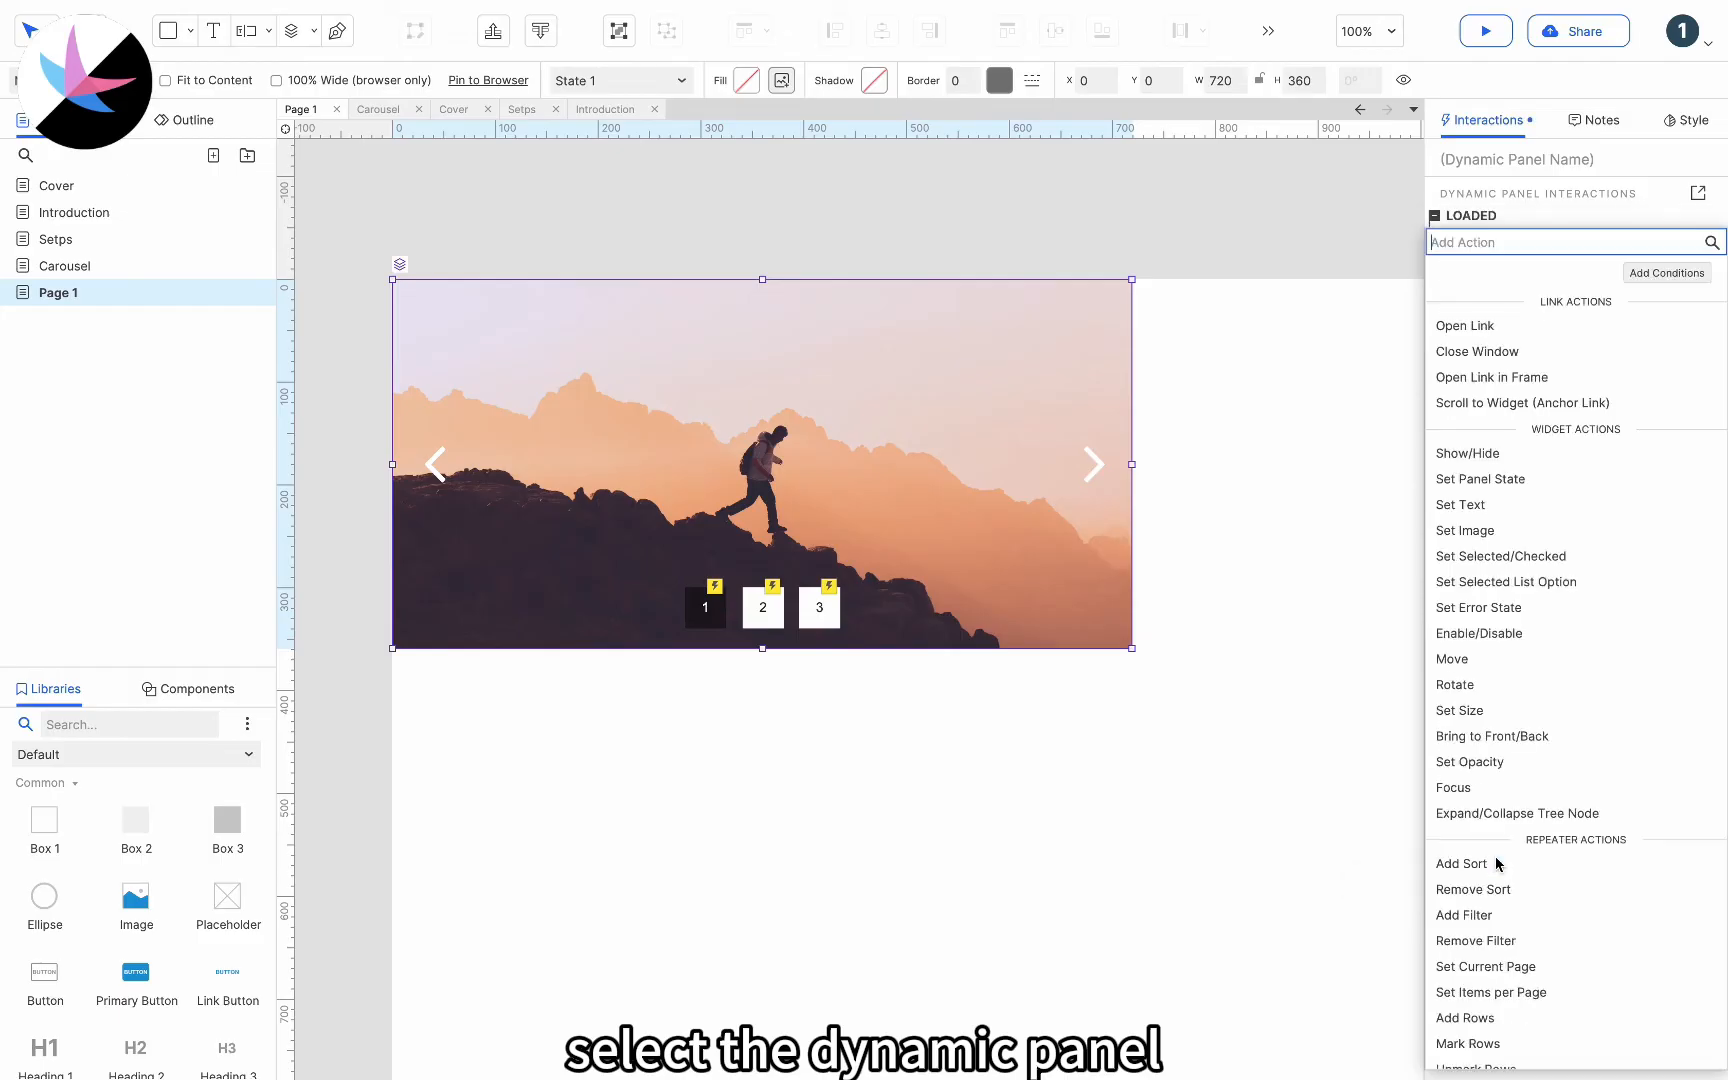
click(1480, 479)
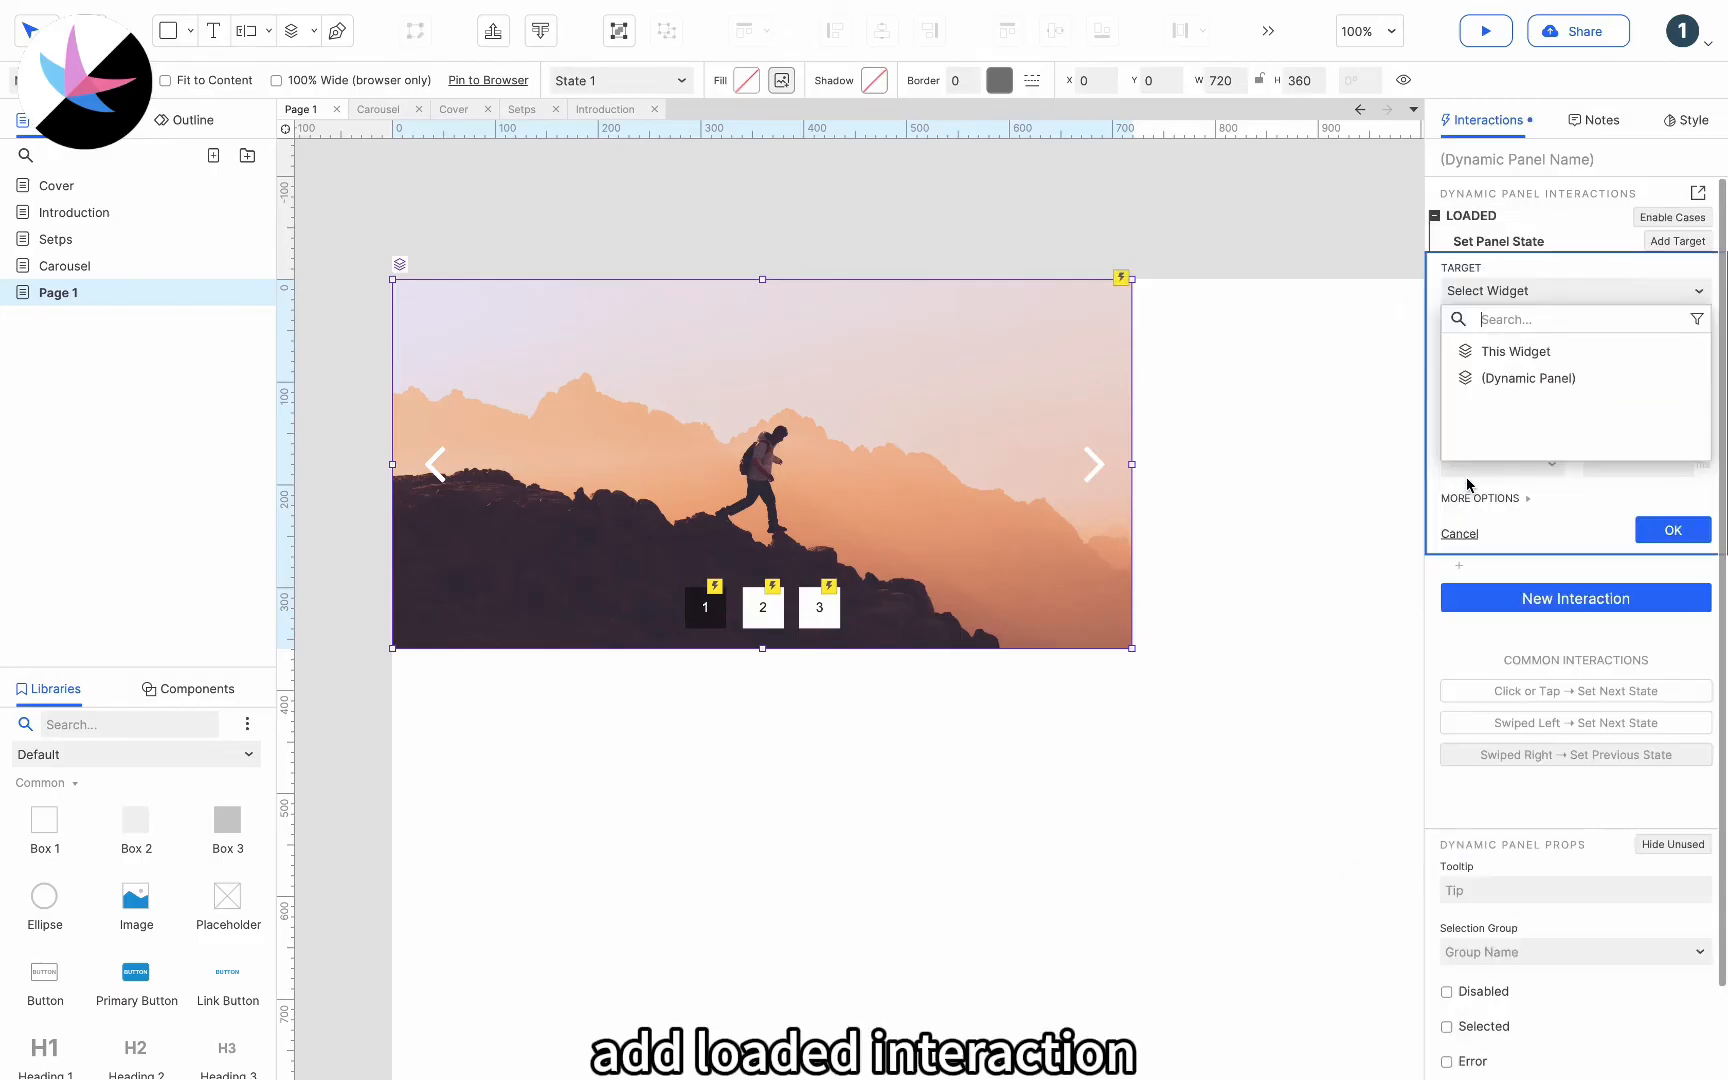
click(1513, 352)
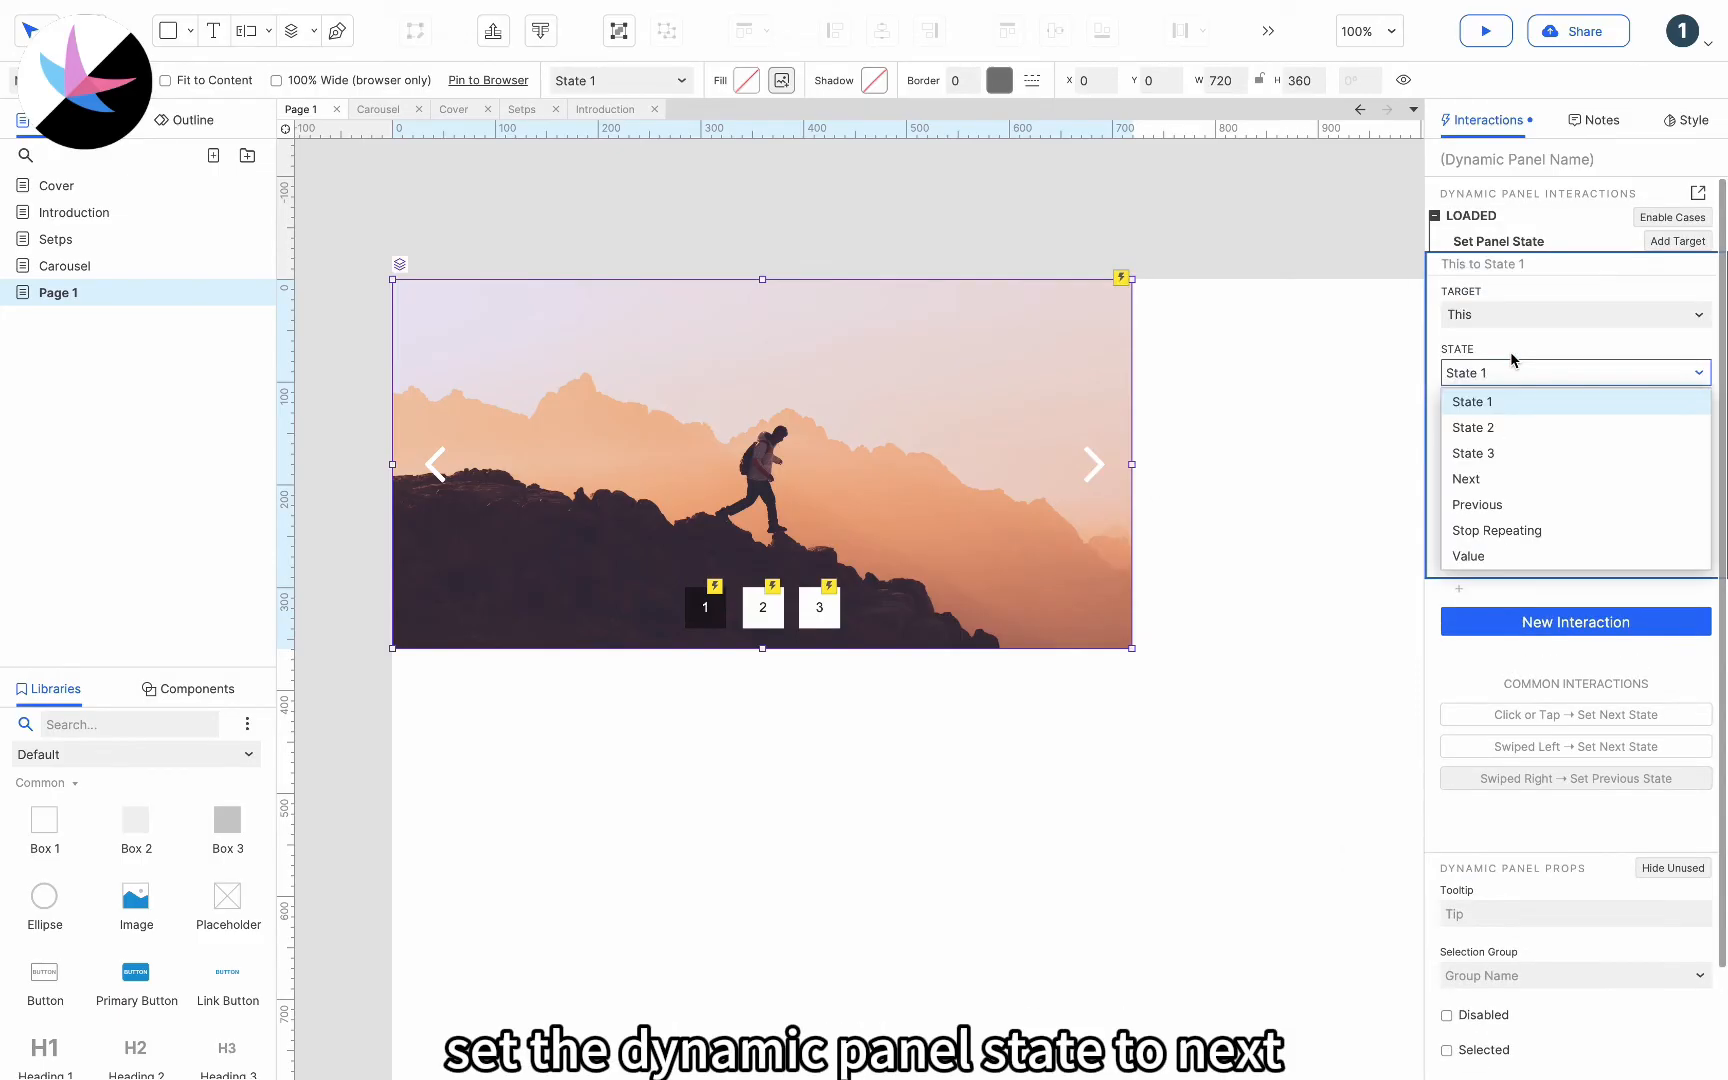
click(1476, 475)
Animate the panel state change with slide left over 200 ms and enable wrapping from last to first
click(1497, 452)
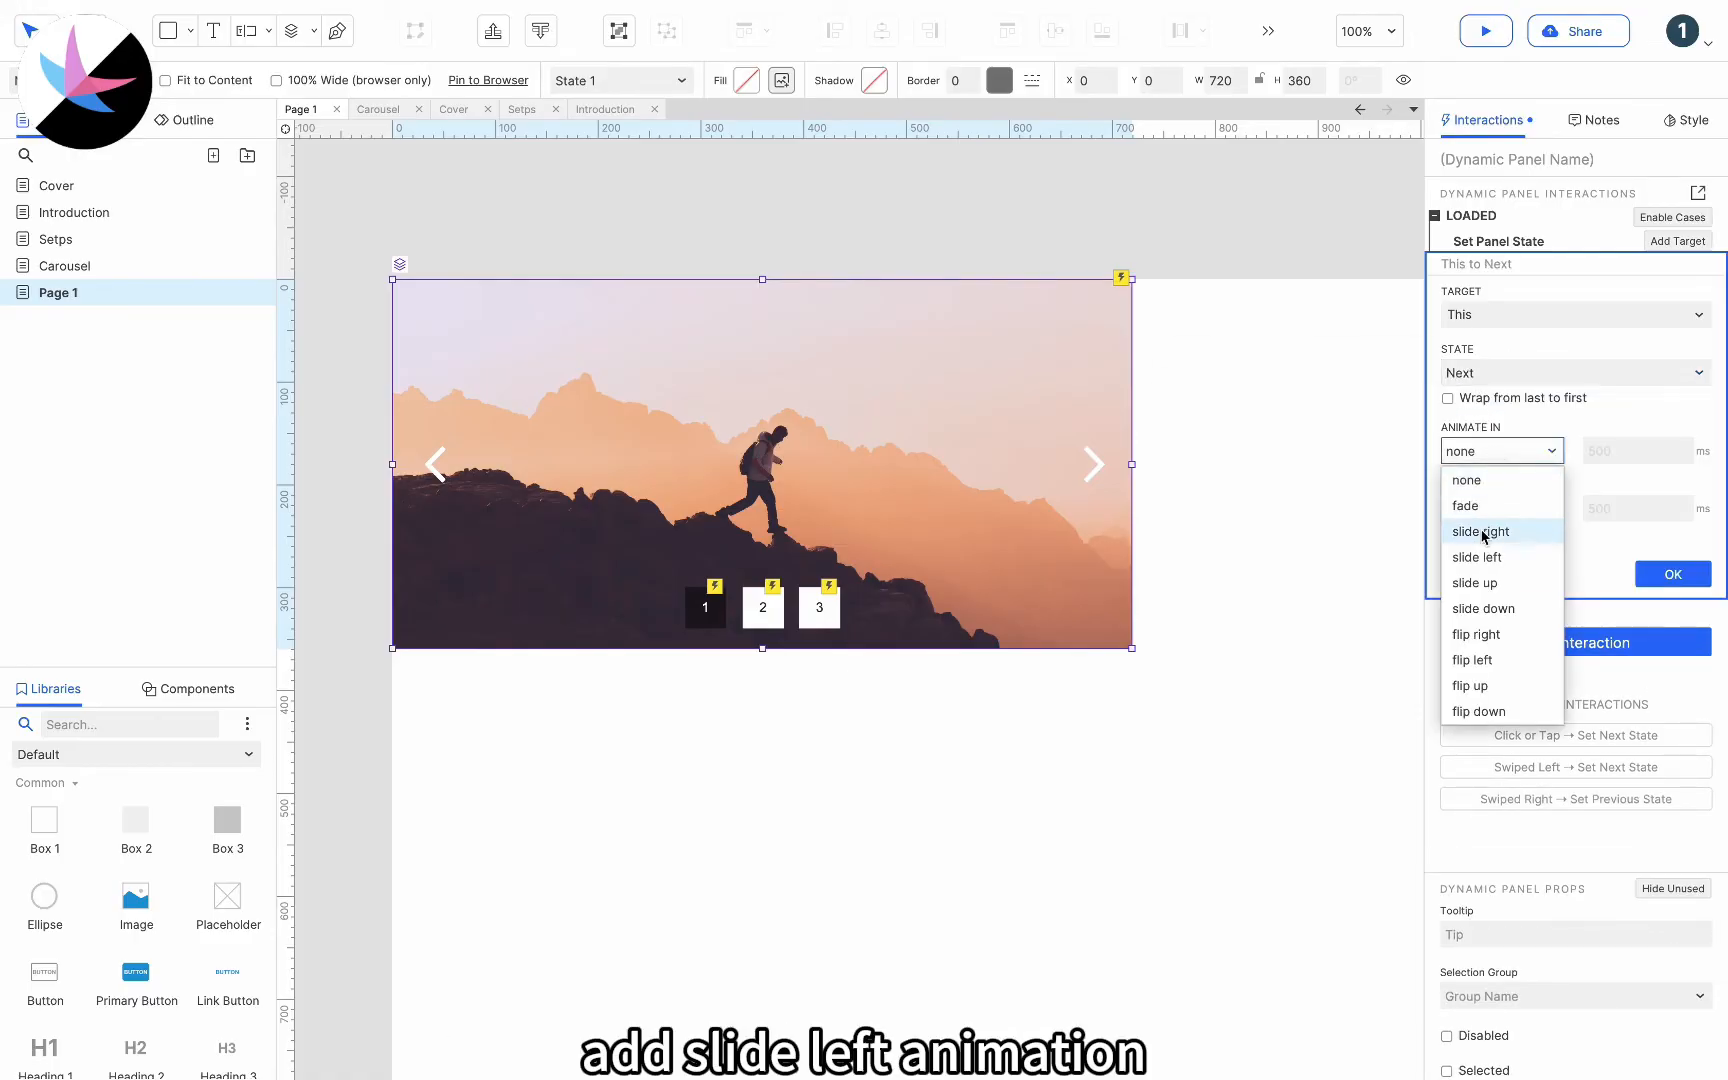
click(1483, 557)
click(1448, 398)
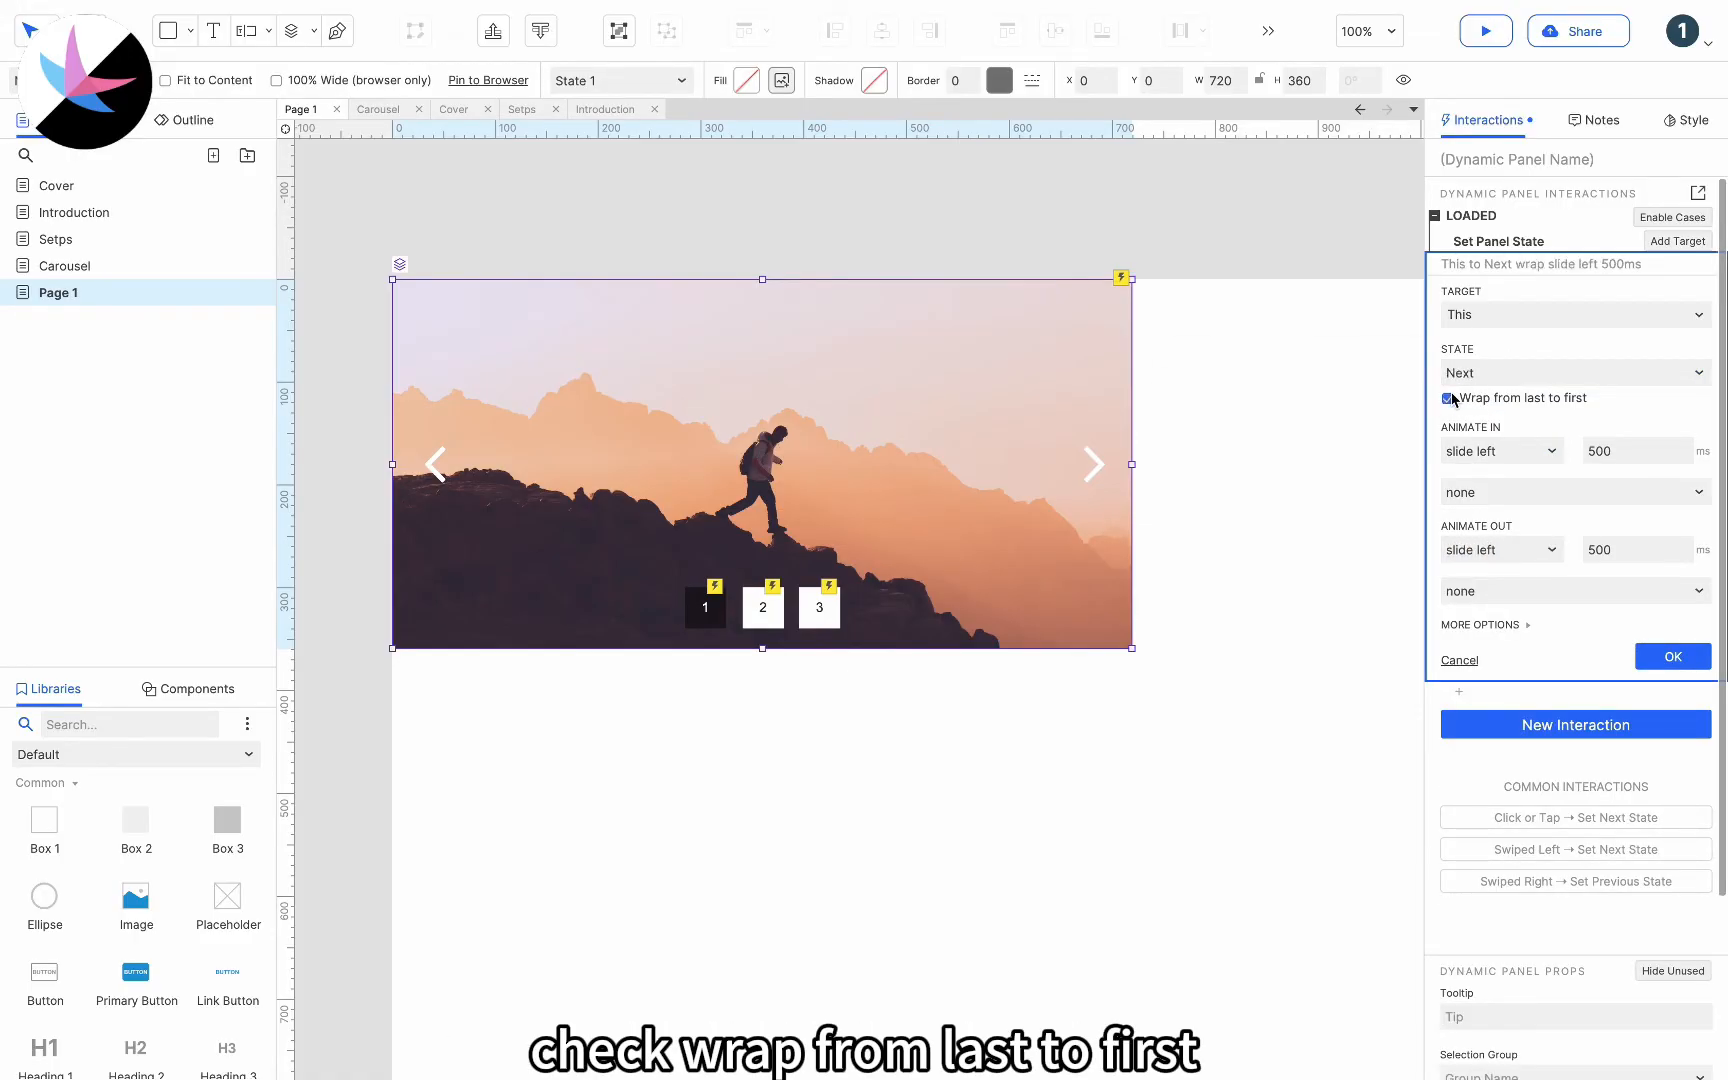
double_click(1600, 451)
text(200)
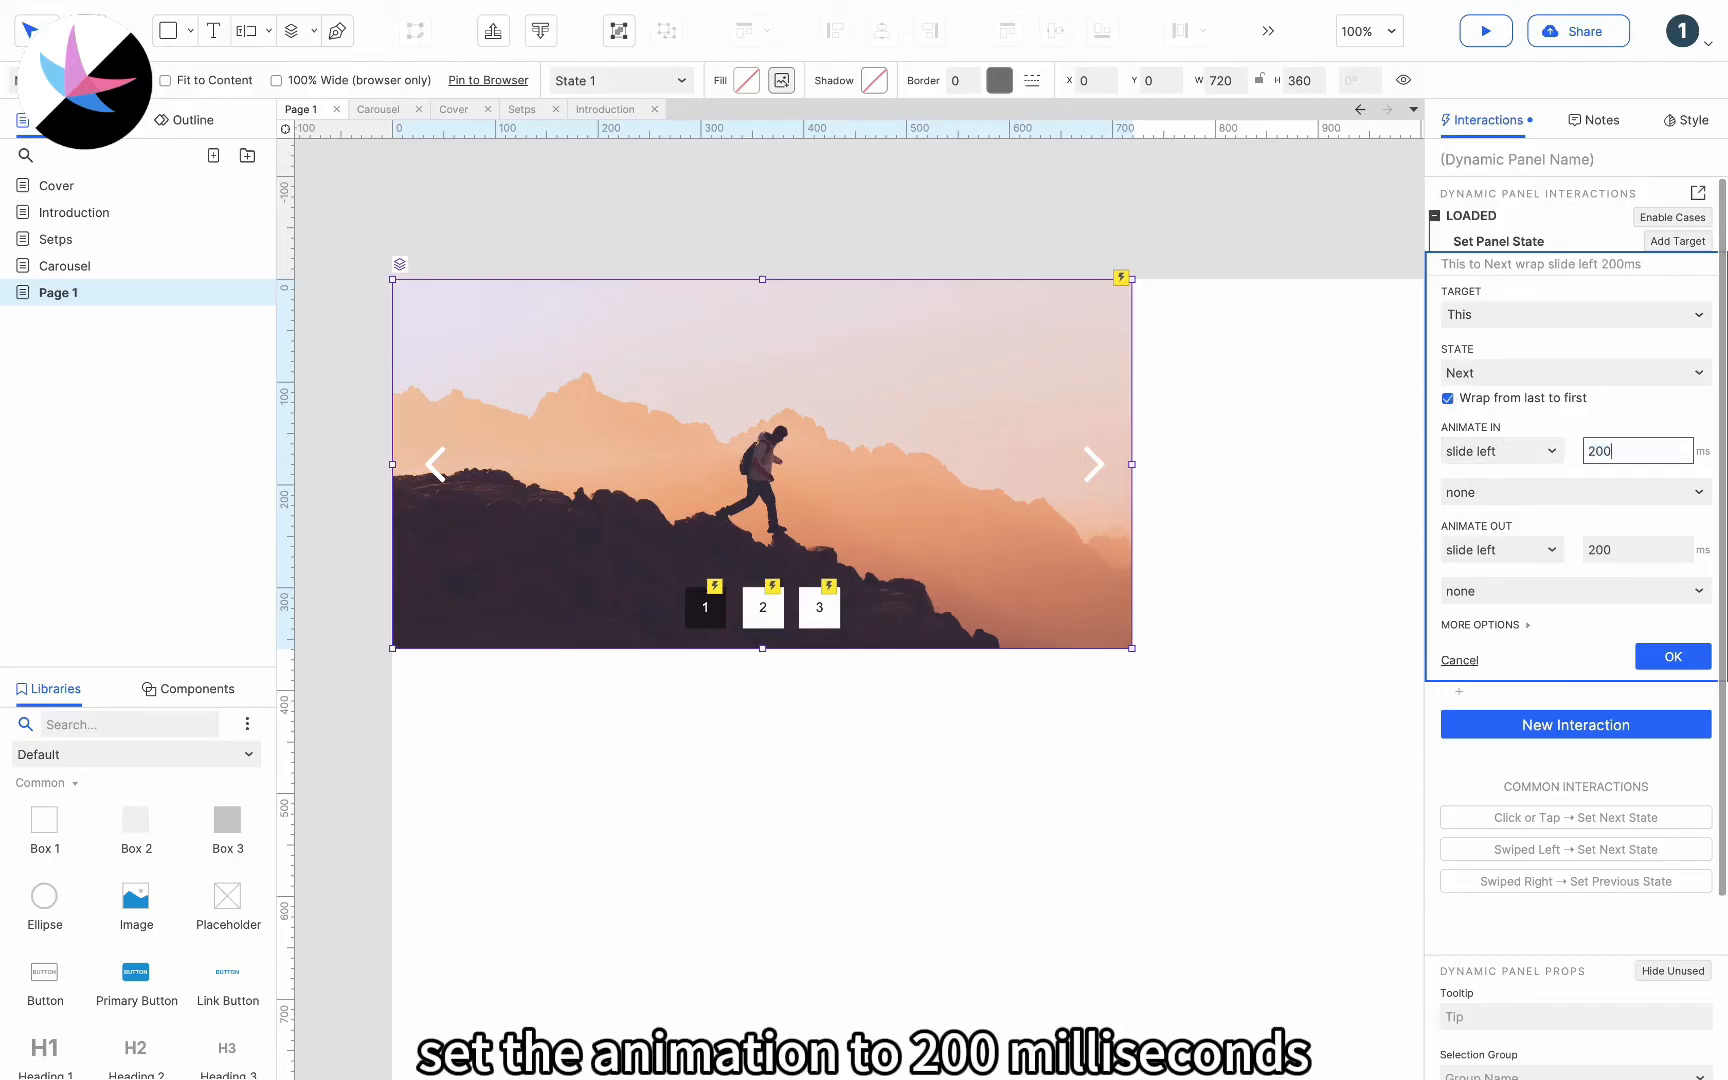
Set the easing of both the animate-out and animate-in transitions to linear
click(1511, 594)
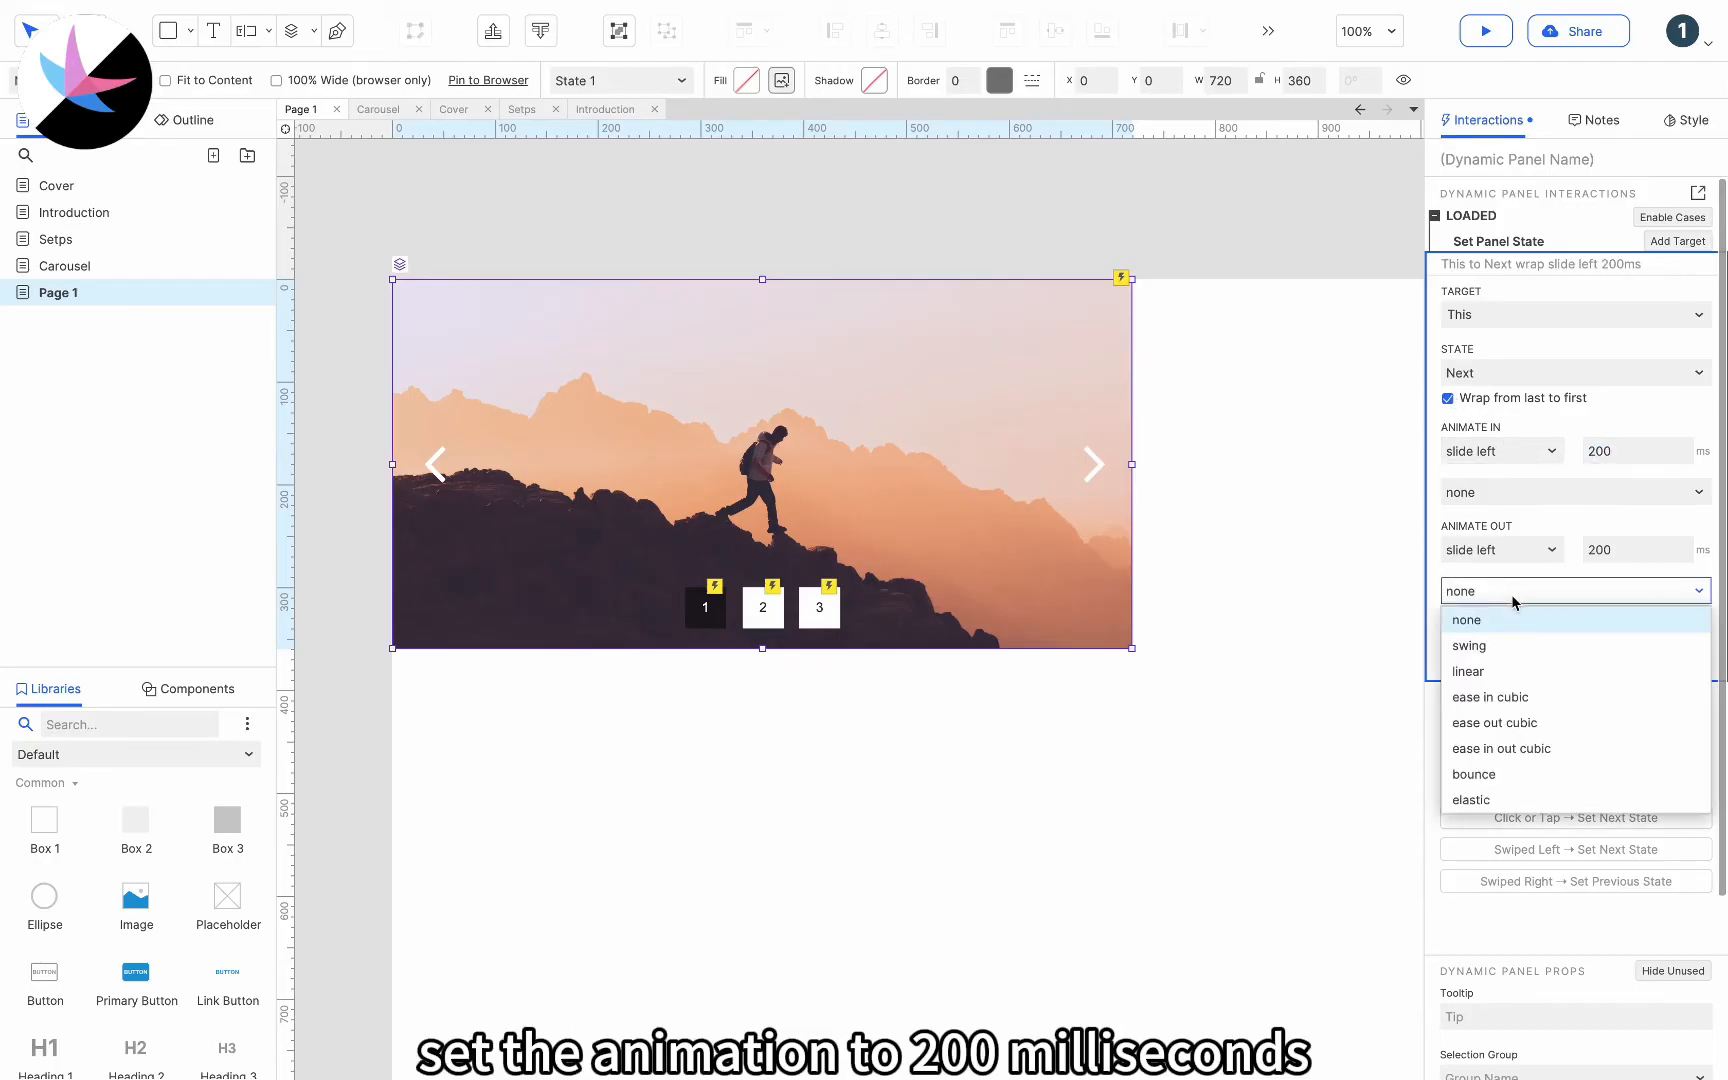
click(1493, 672)
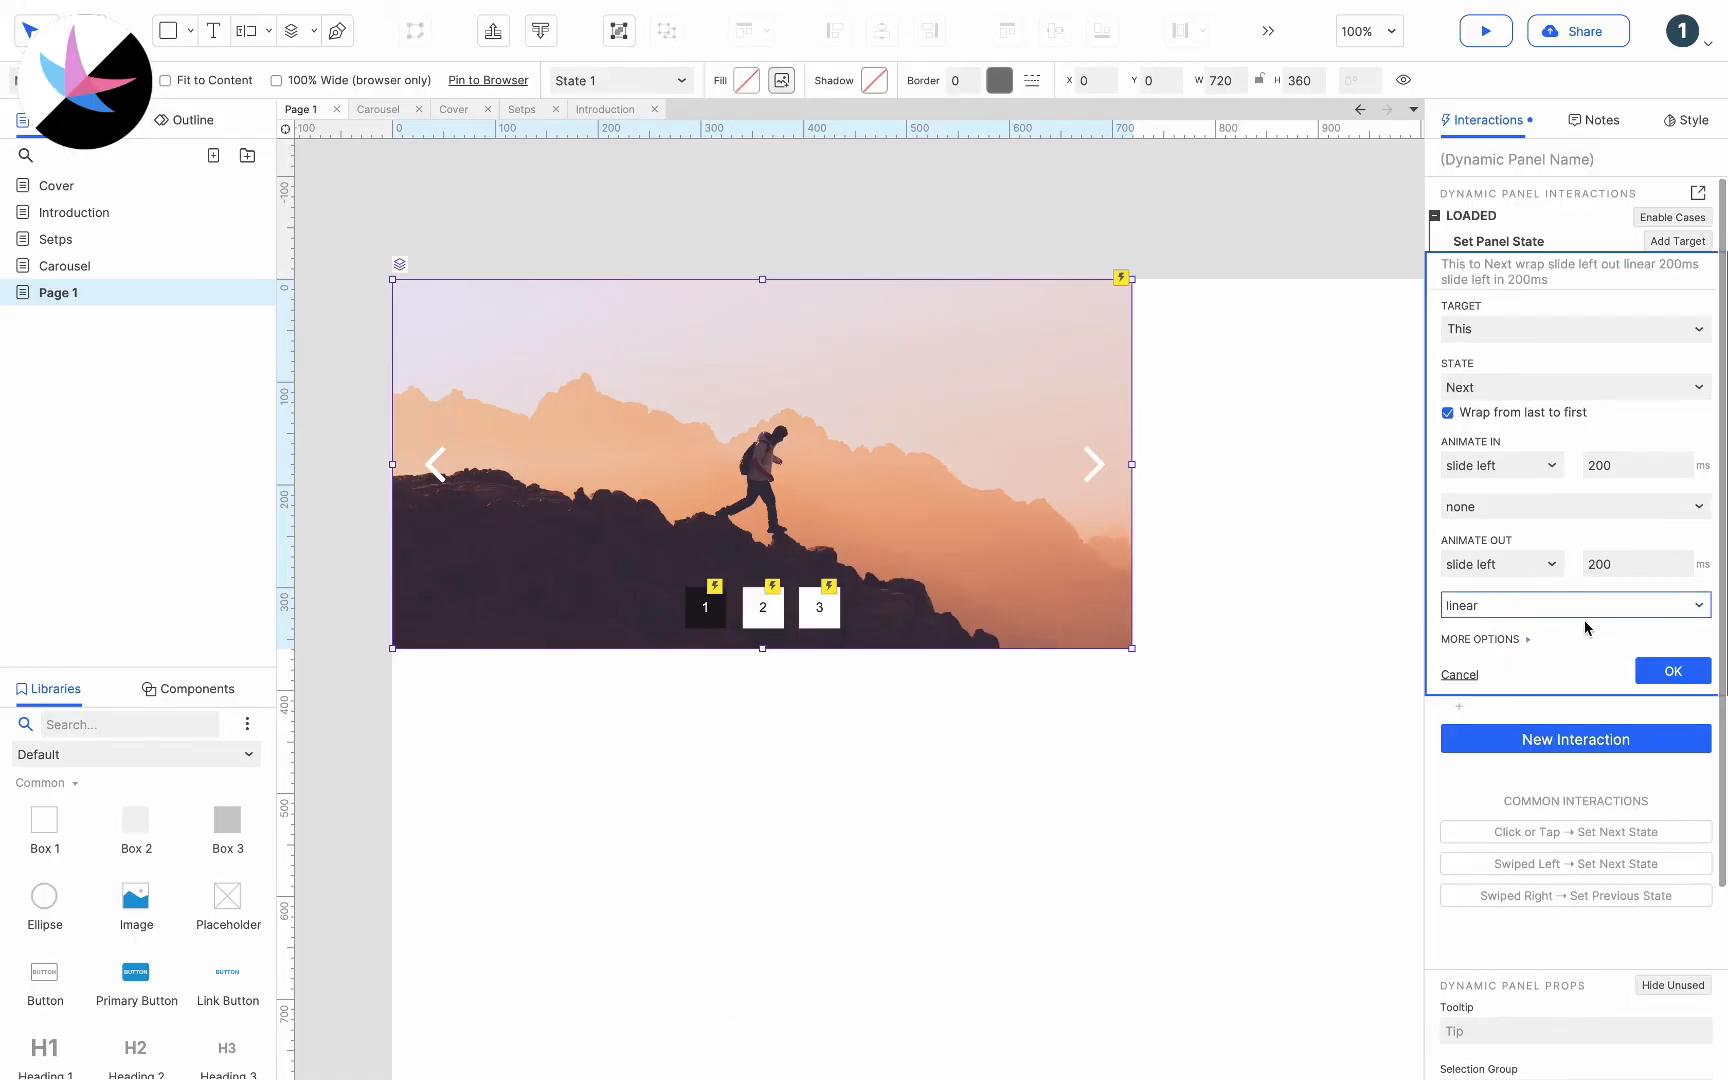
click(1506, 507)
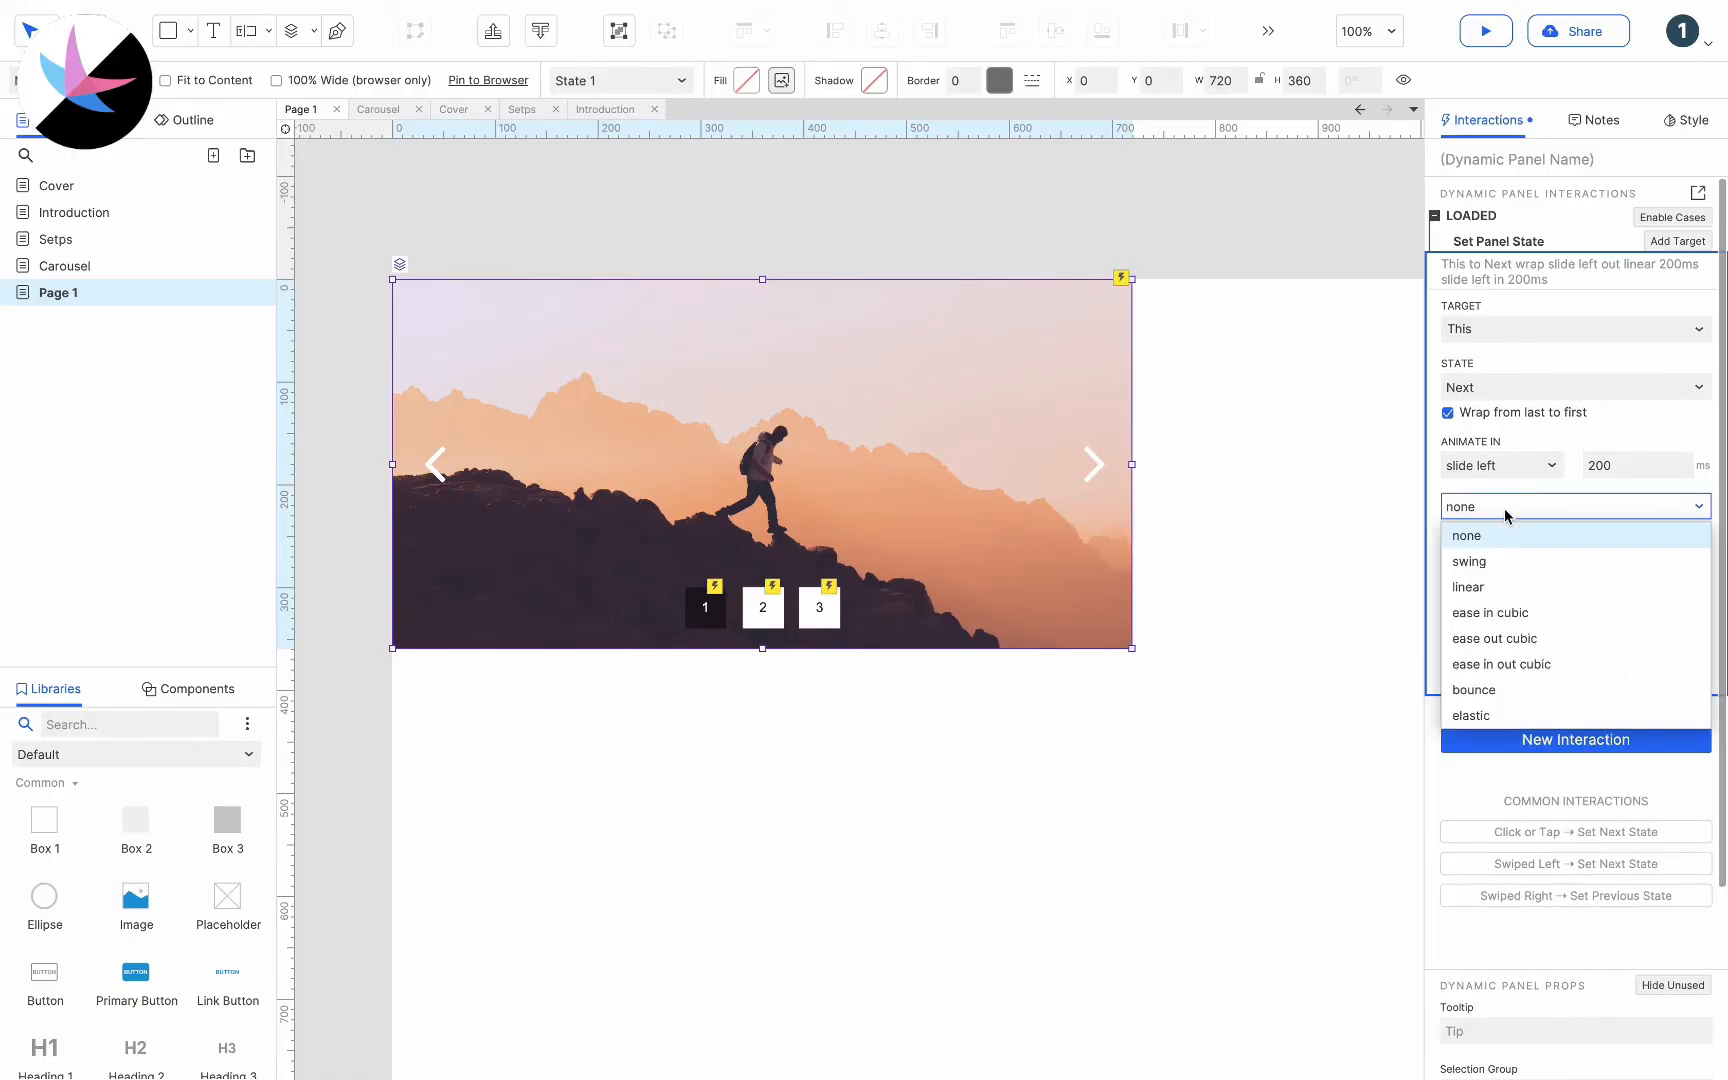
click(1493, 596)
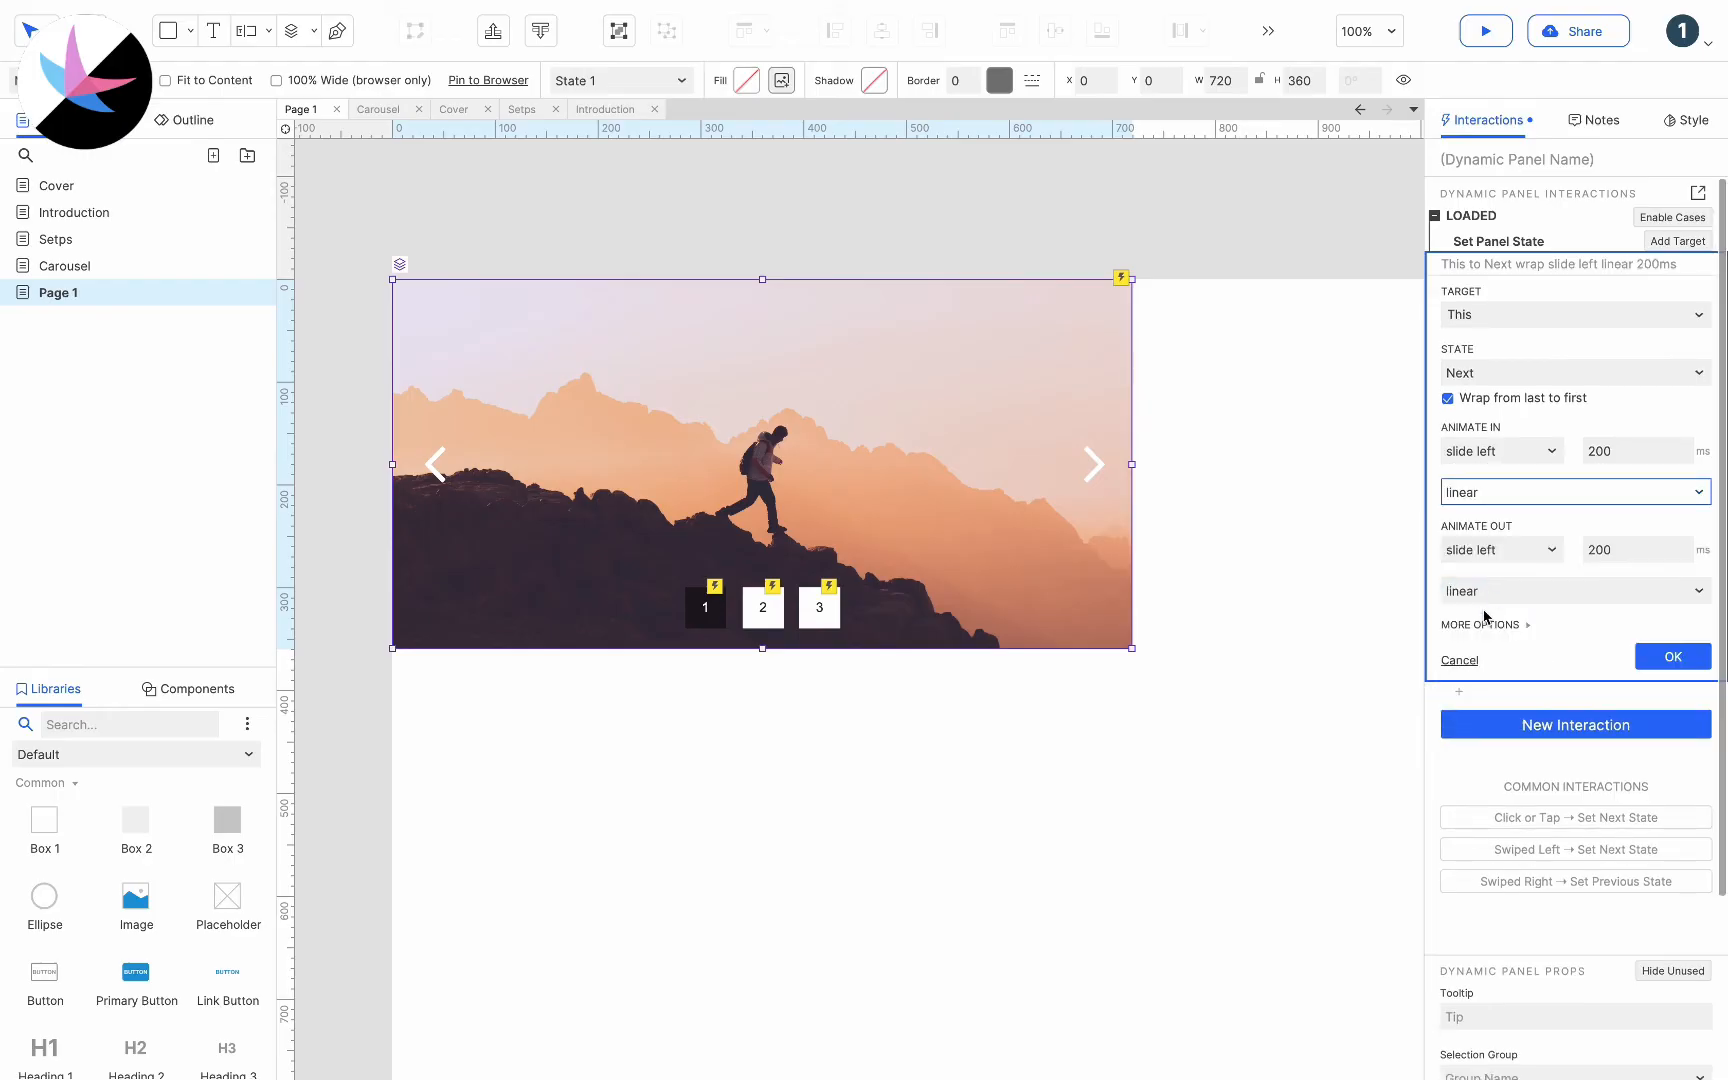
Make the carousel's Loaded panel state change repeat every 2000 ms, with the first change delayed by 2000 ms
click(1457, 658)
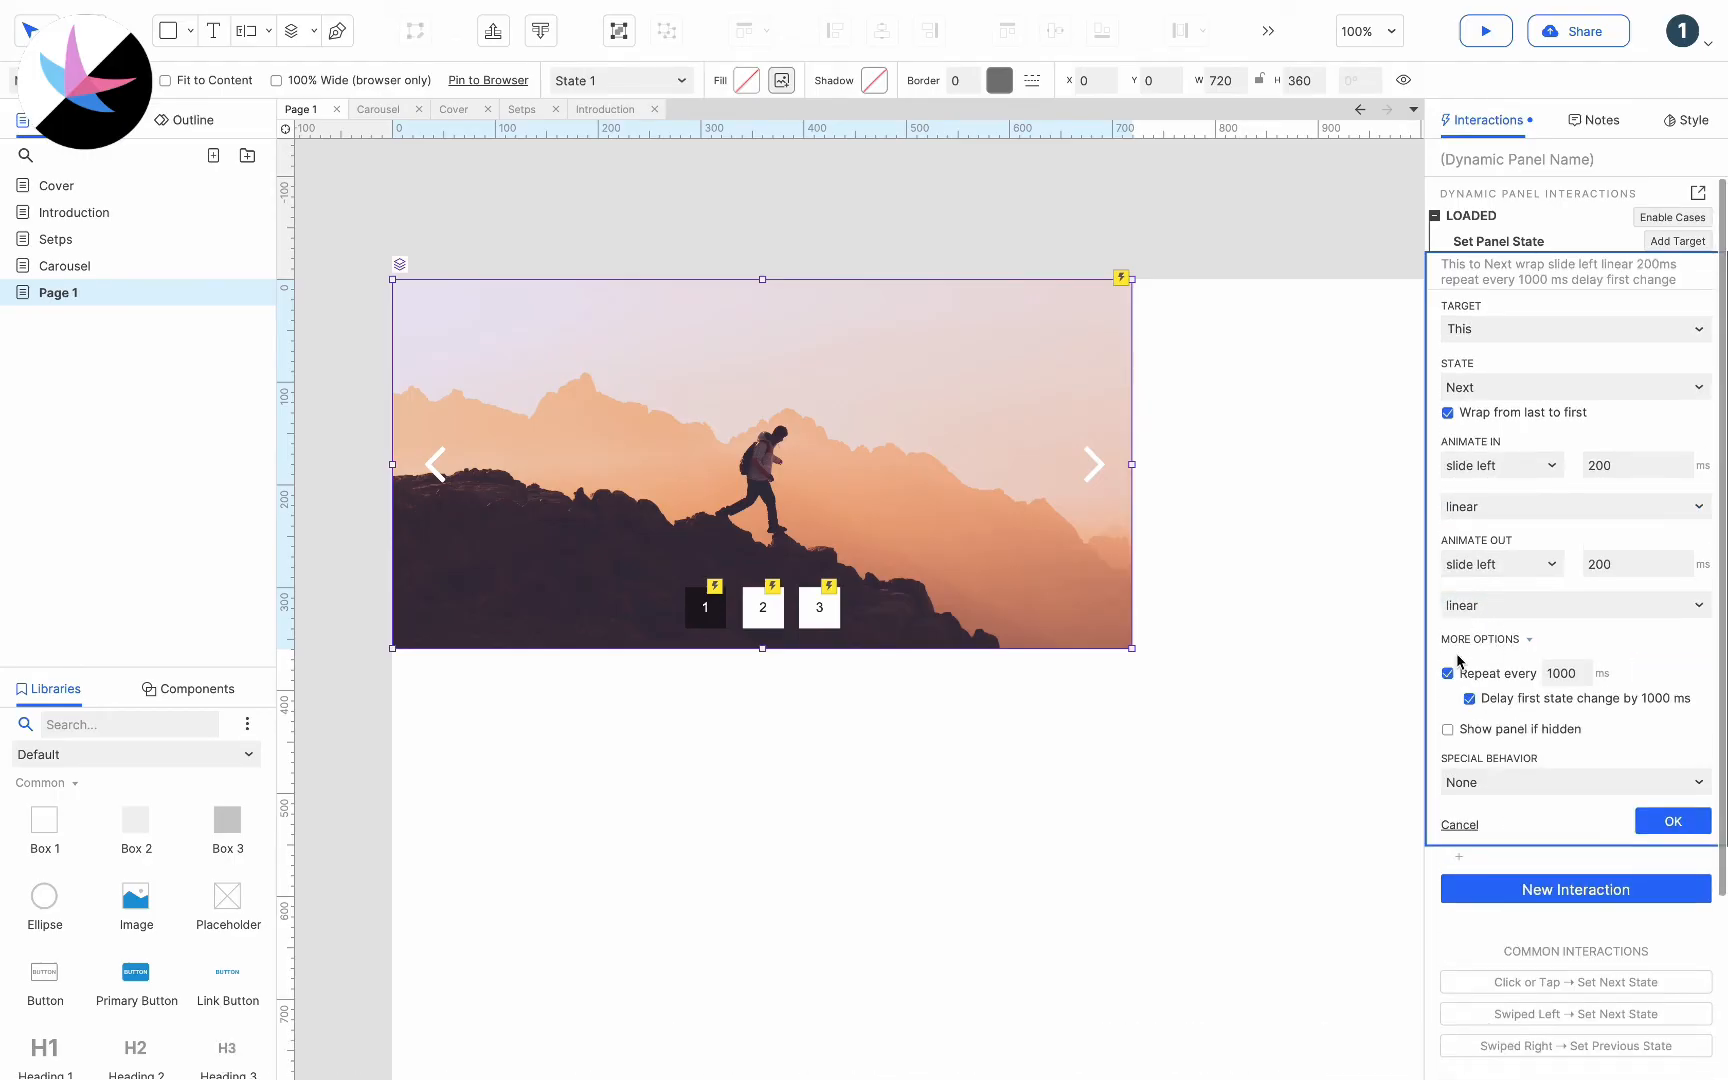
double_click(1561, 672)
text(2000)
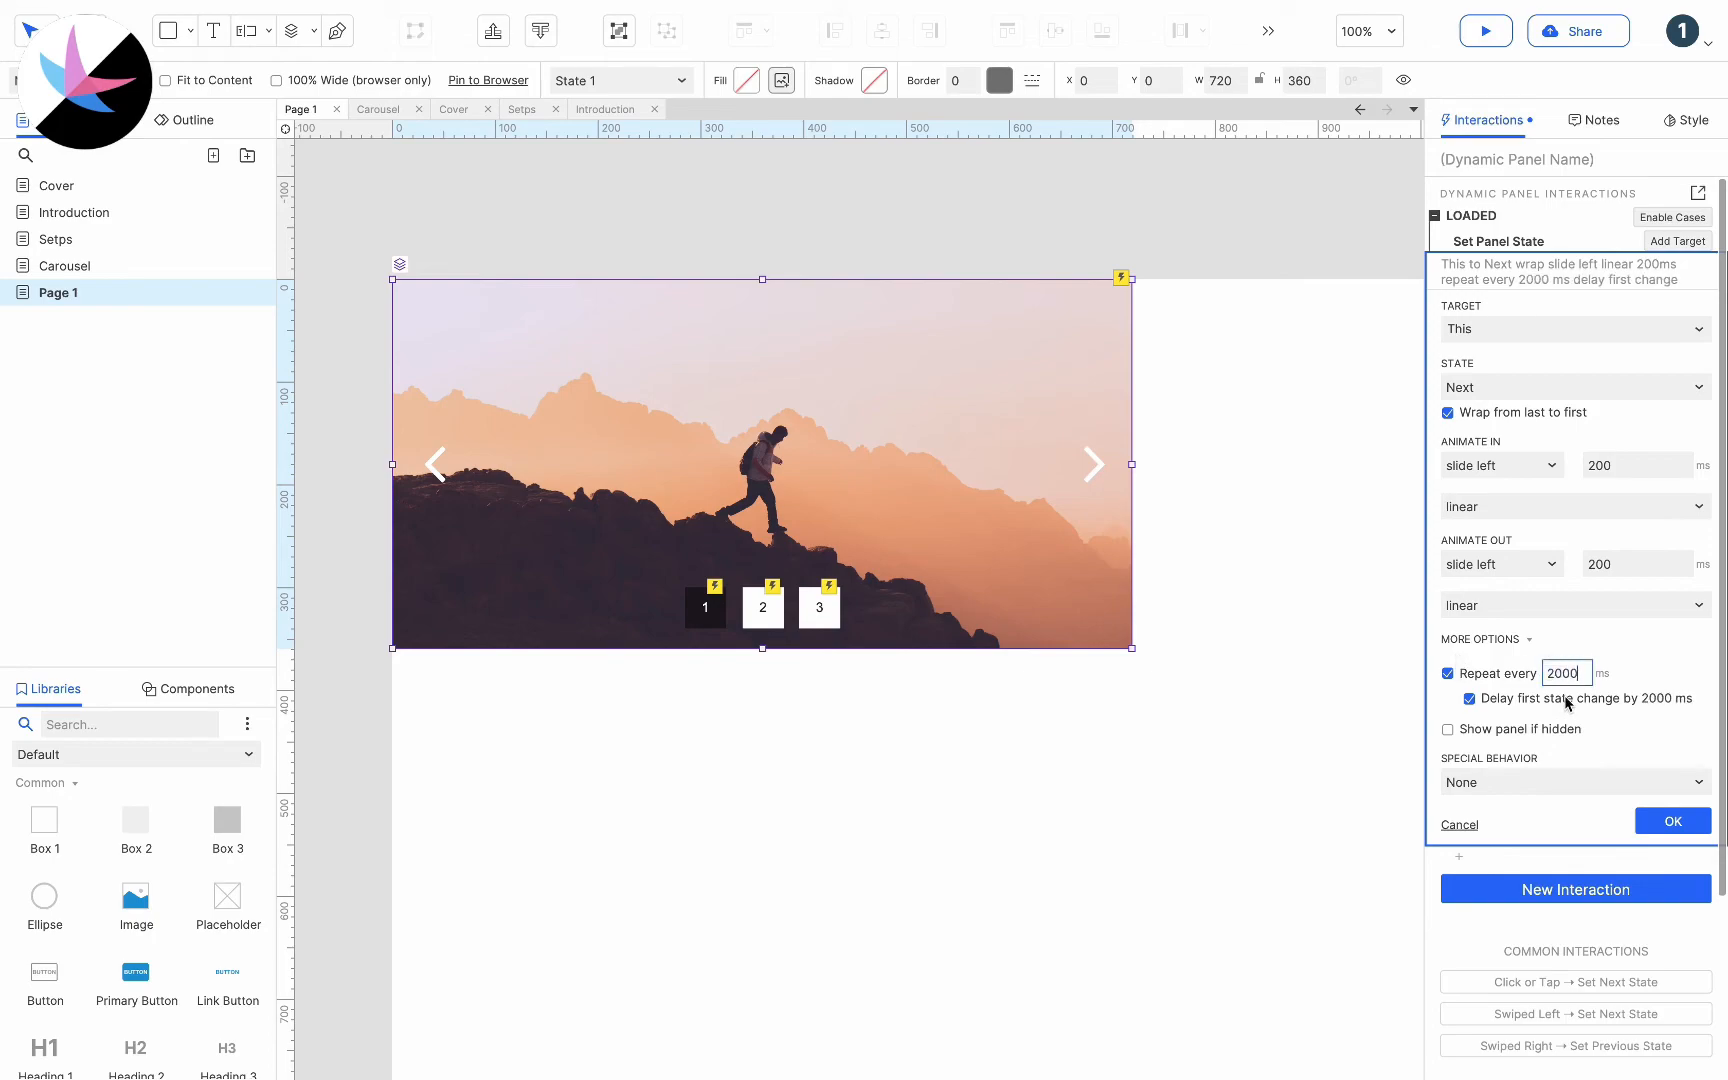
click(1702, 822)
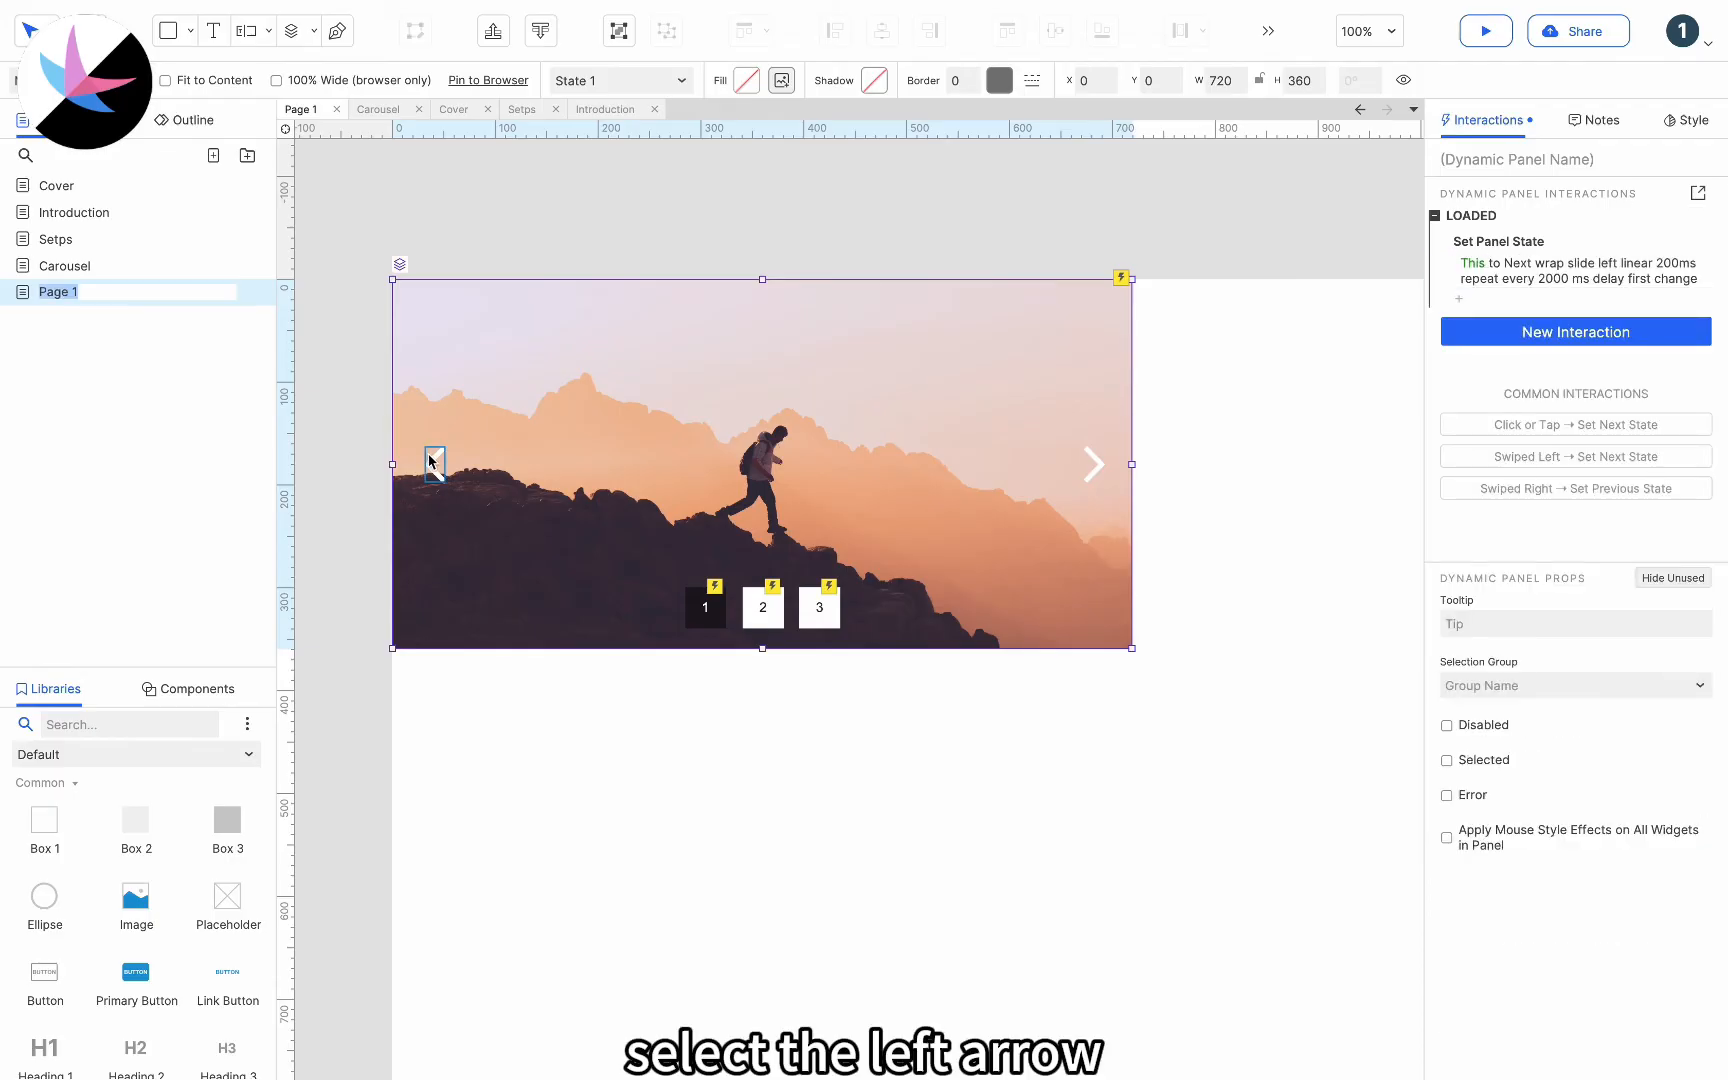
Add a Click or Tap interaction to the left arrow that sets the dynamic panel's state to Previous
click(435, 462)
click(1493, 226)
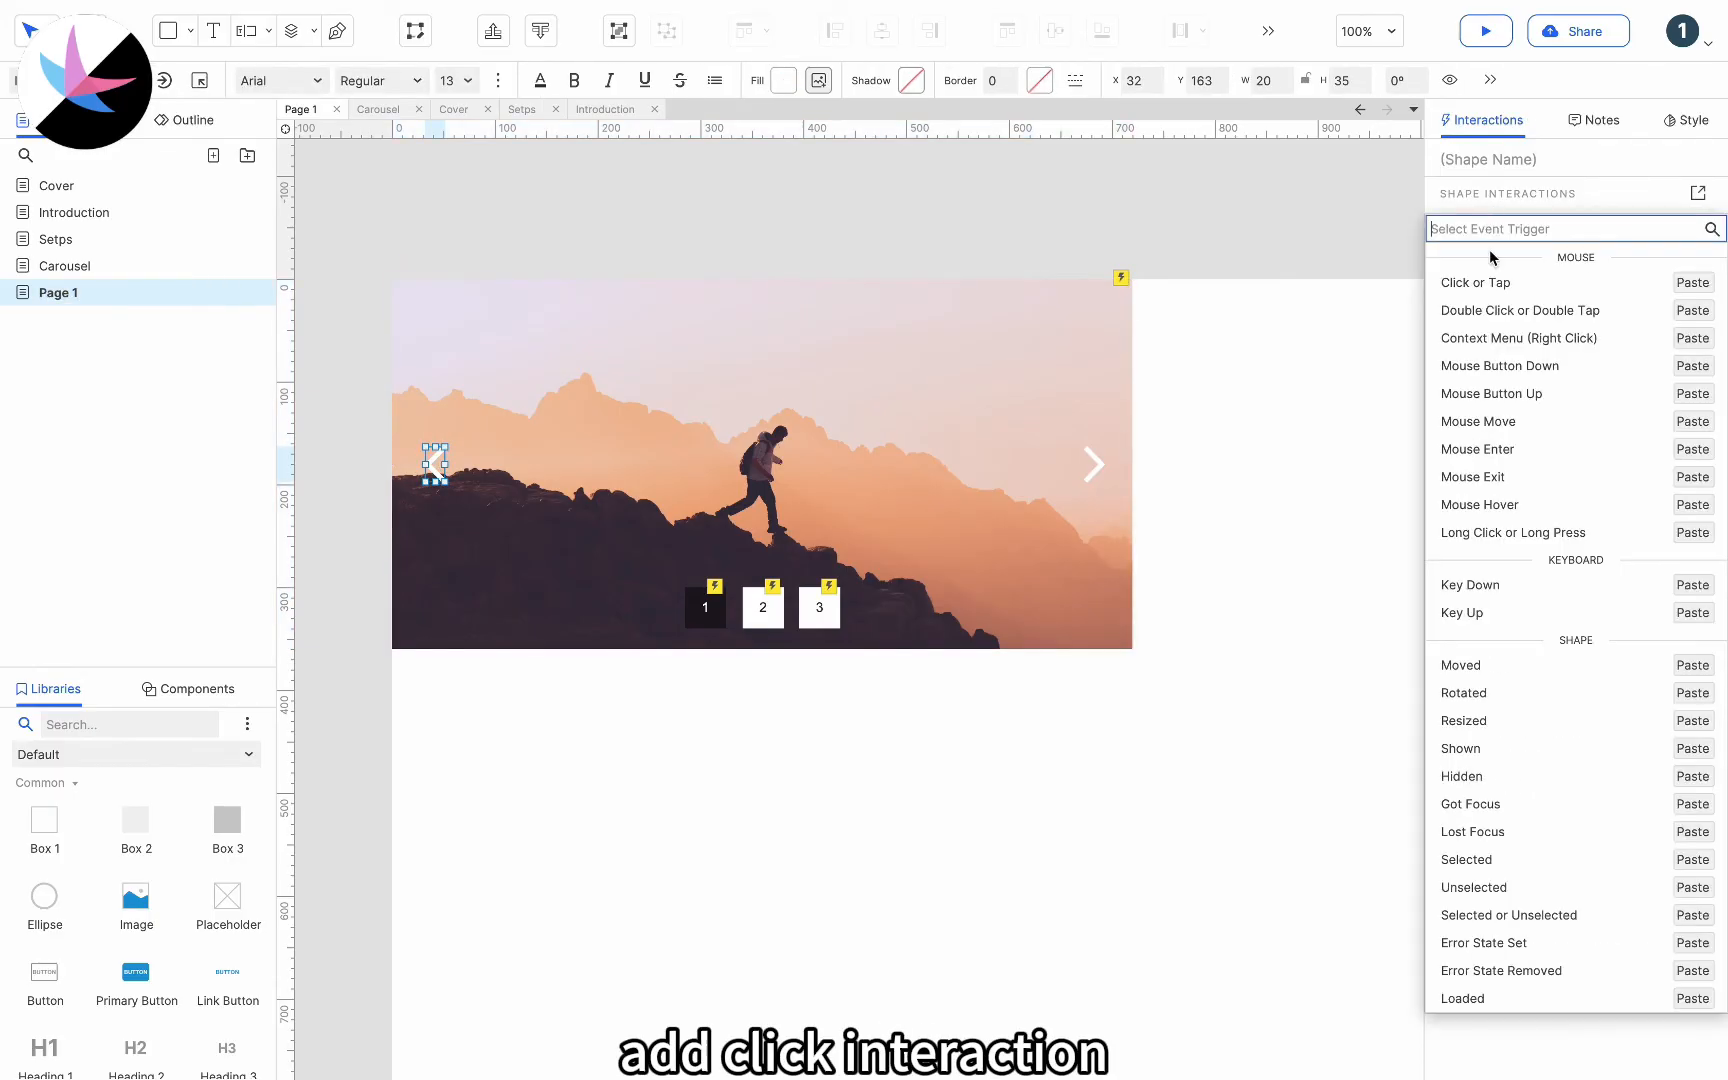
click(1494, 282)
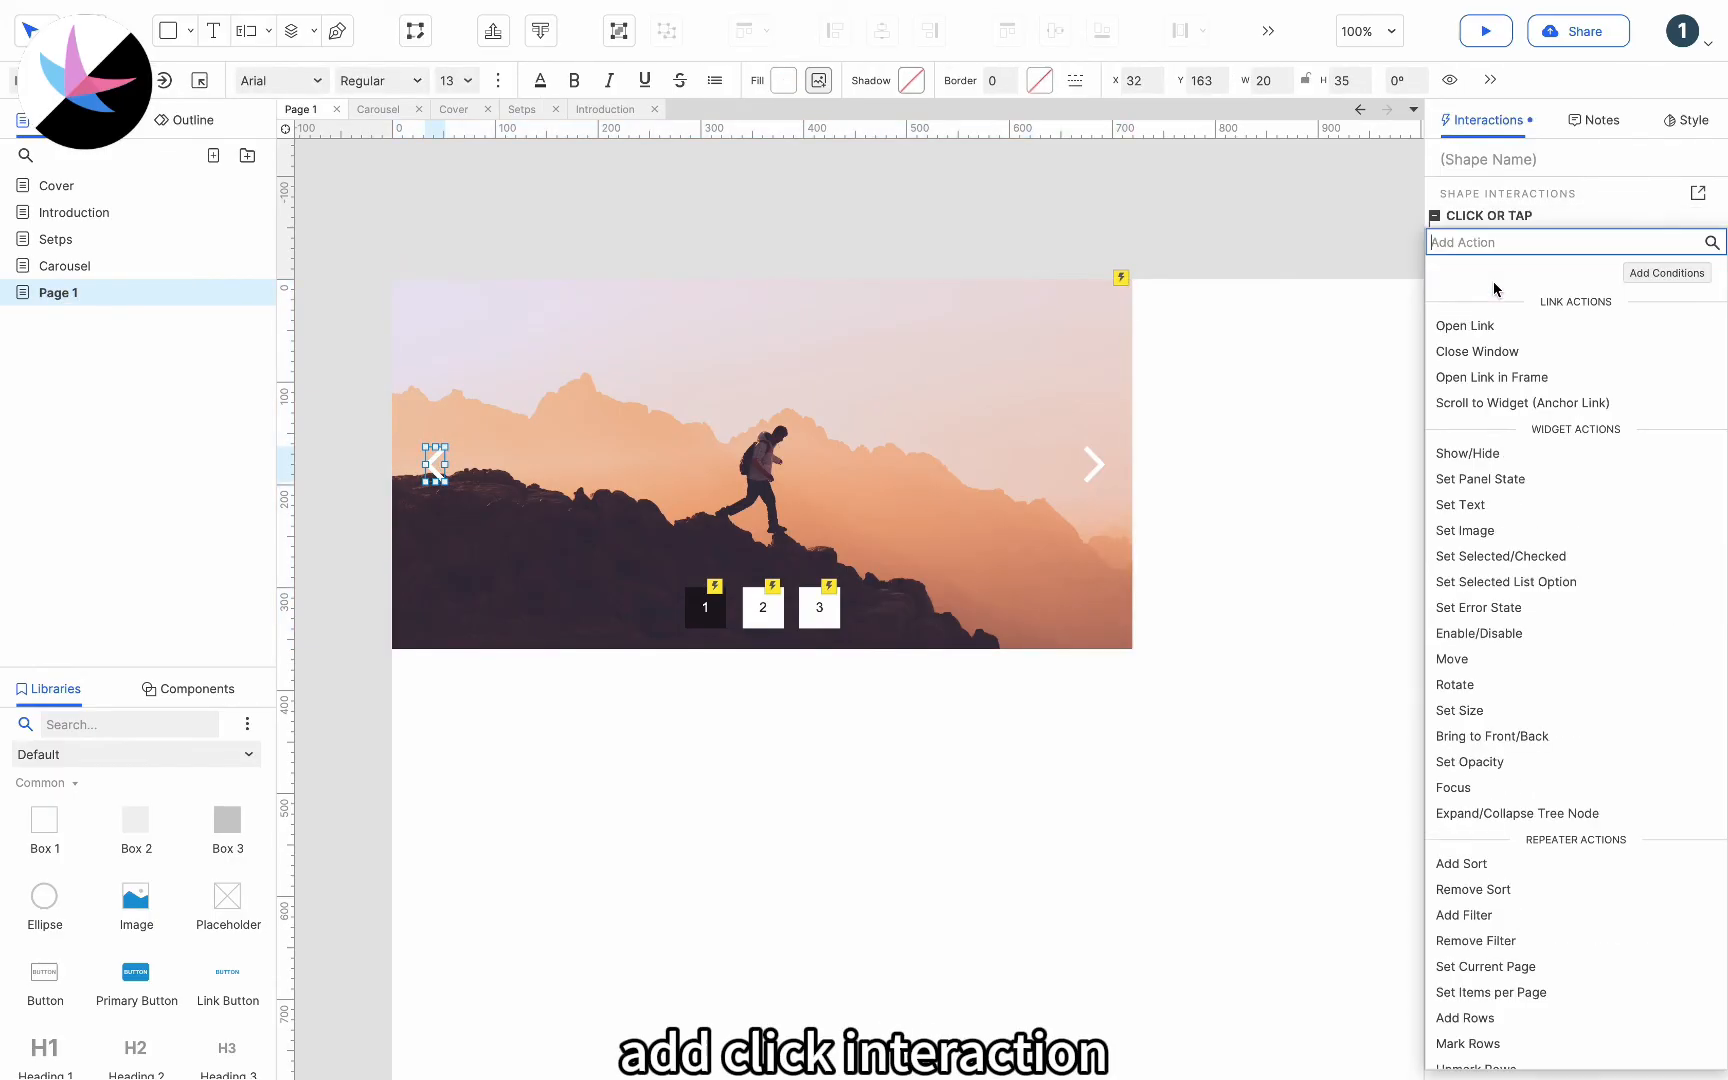
click(1505, 480)
click(1525, 353)
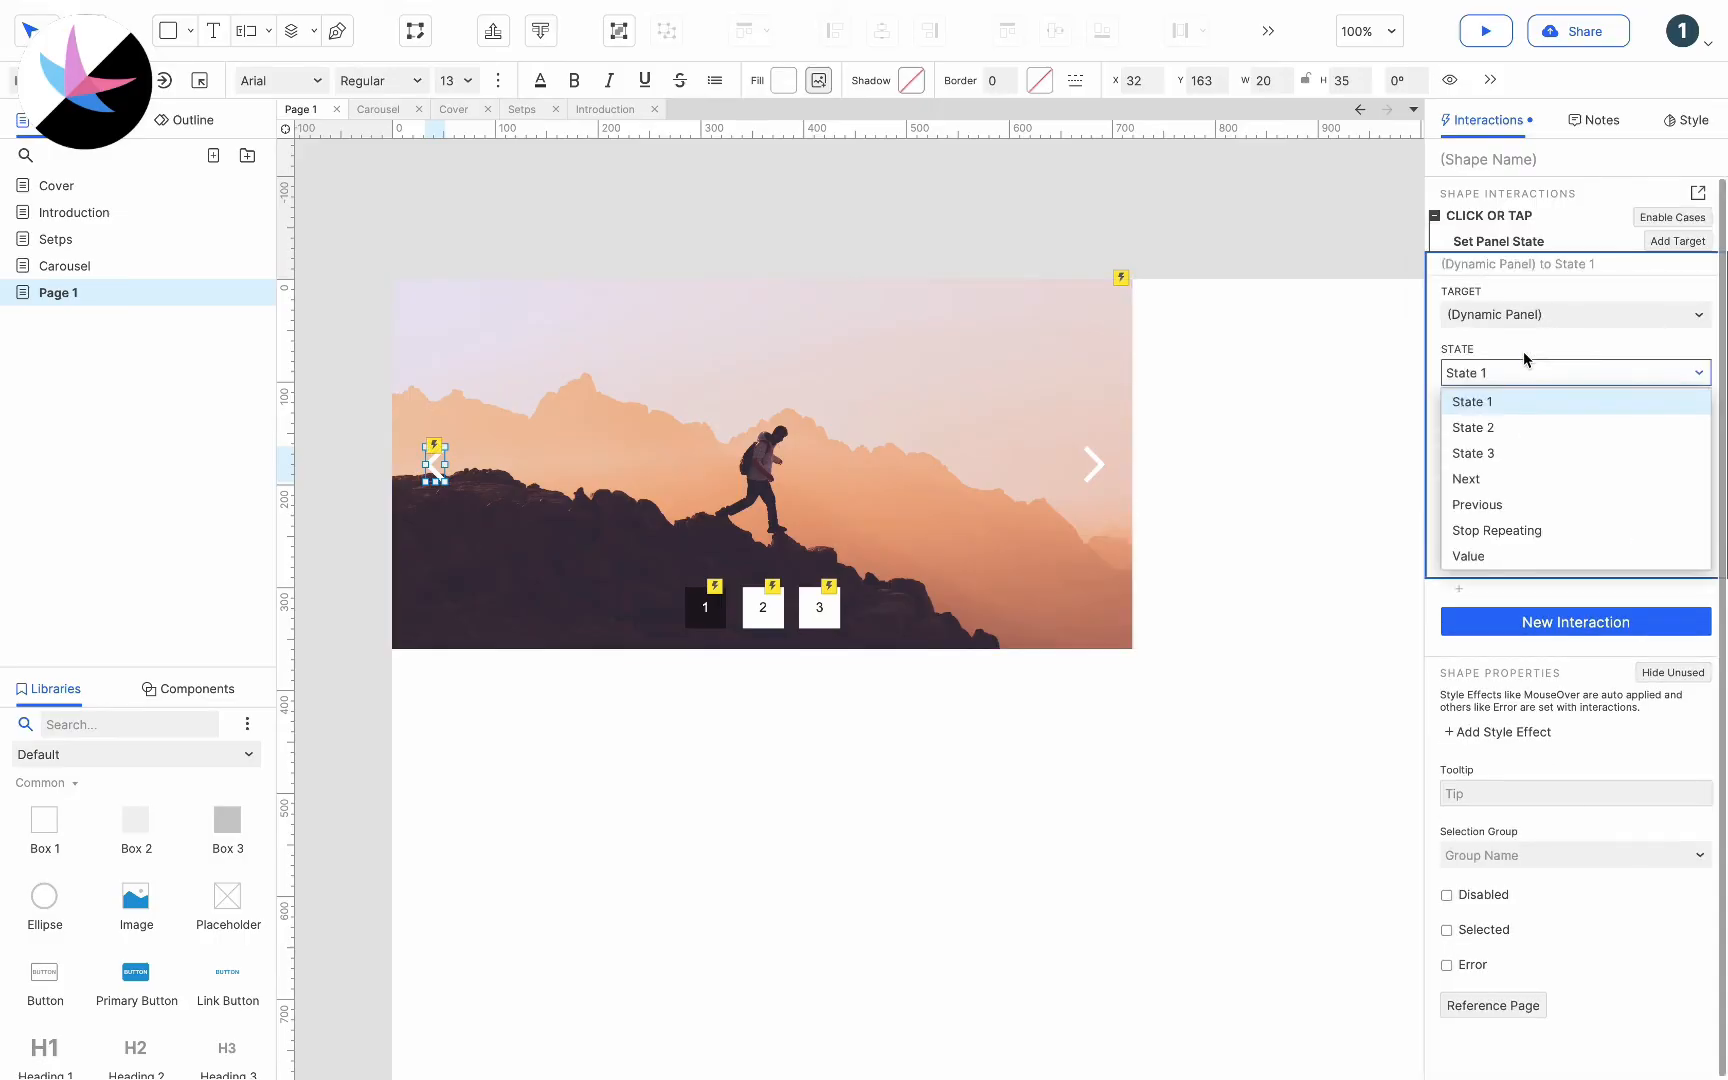
click(1503, 503)
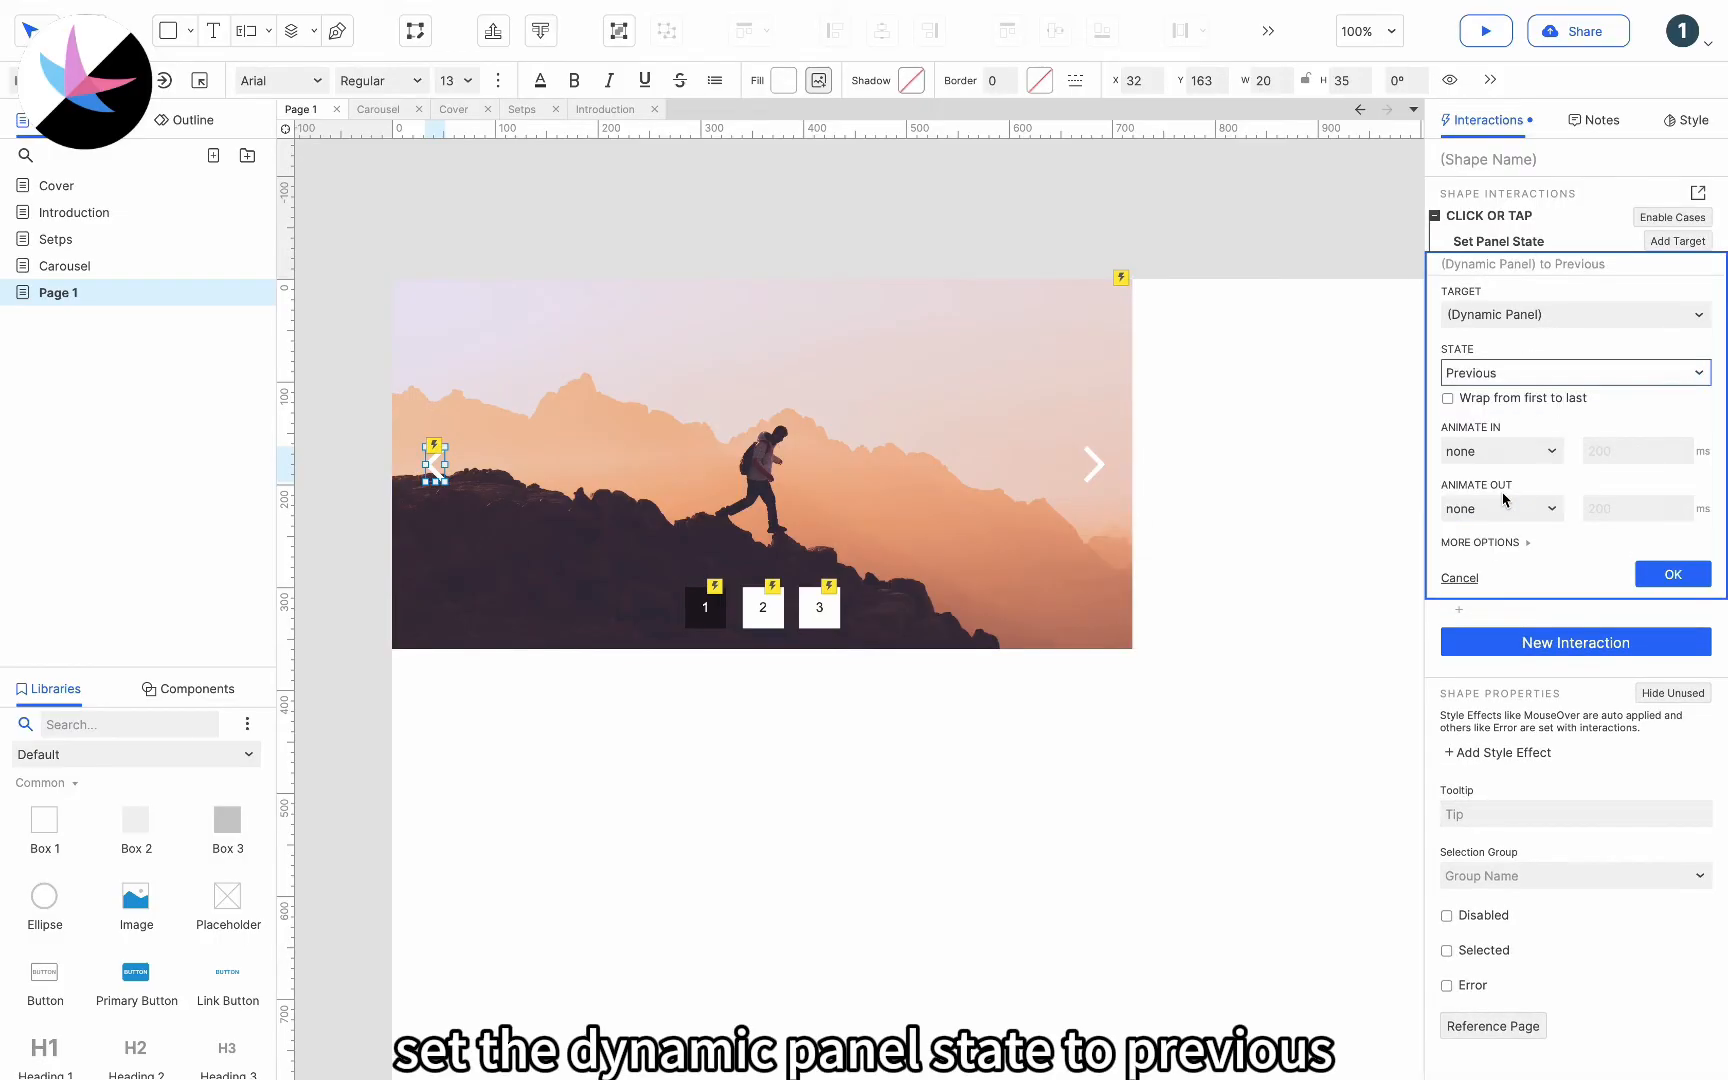
Enable wrapping from first to last for the left arrow's action and animate it with slide right over 200 ms
click(1502, 397)
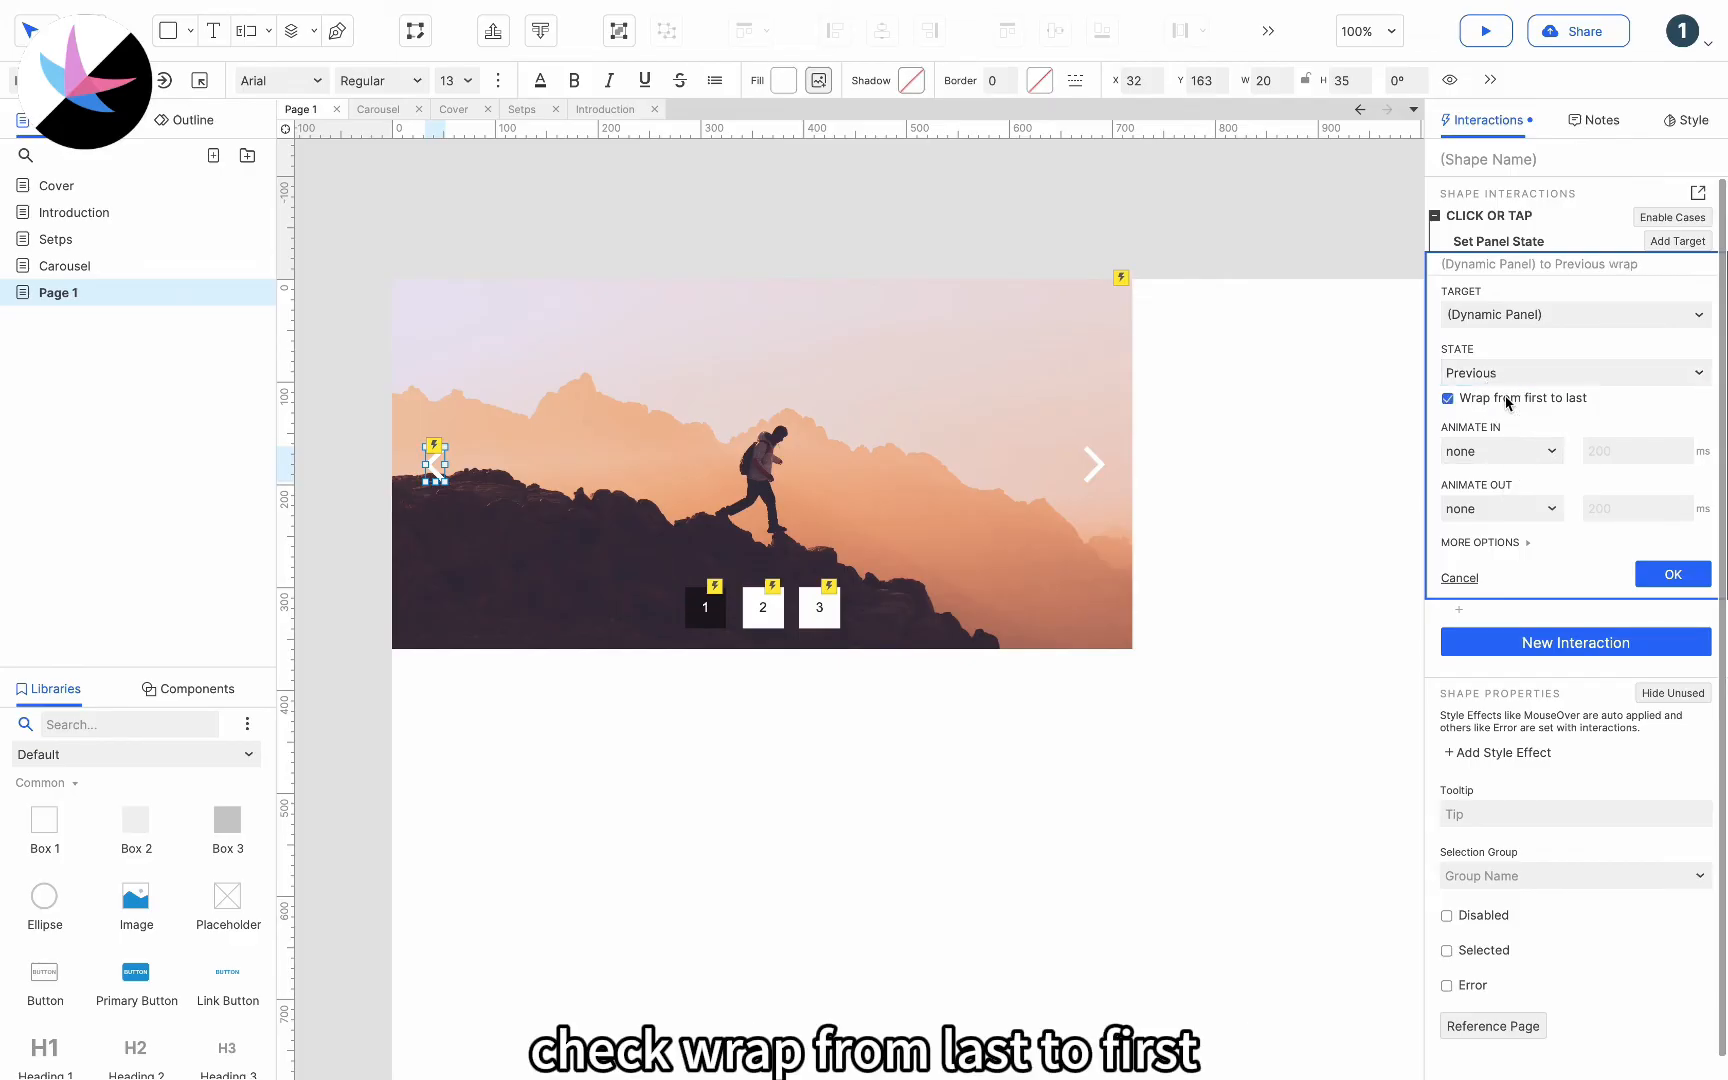
click(1503, 450)
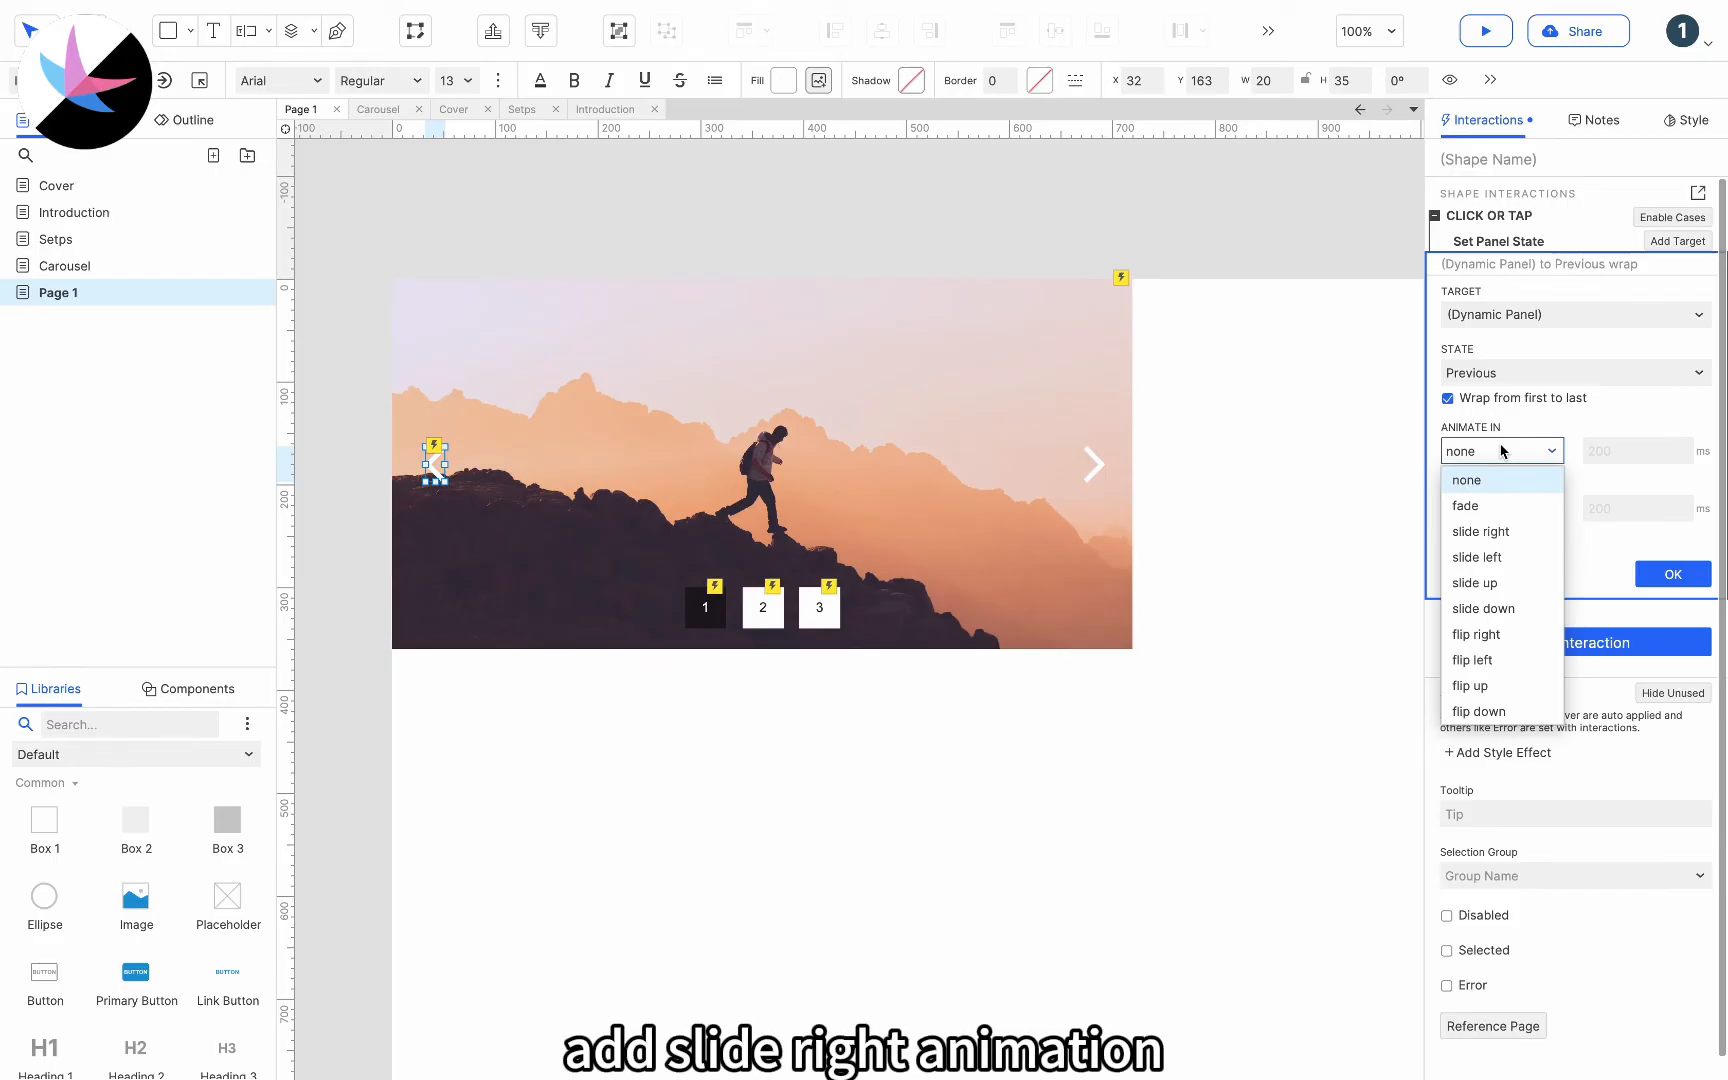
click(1500, 531)
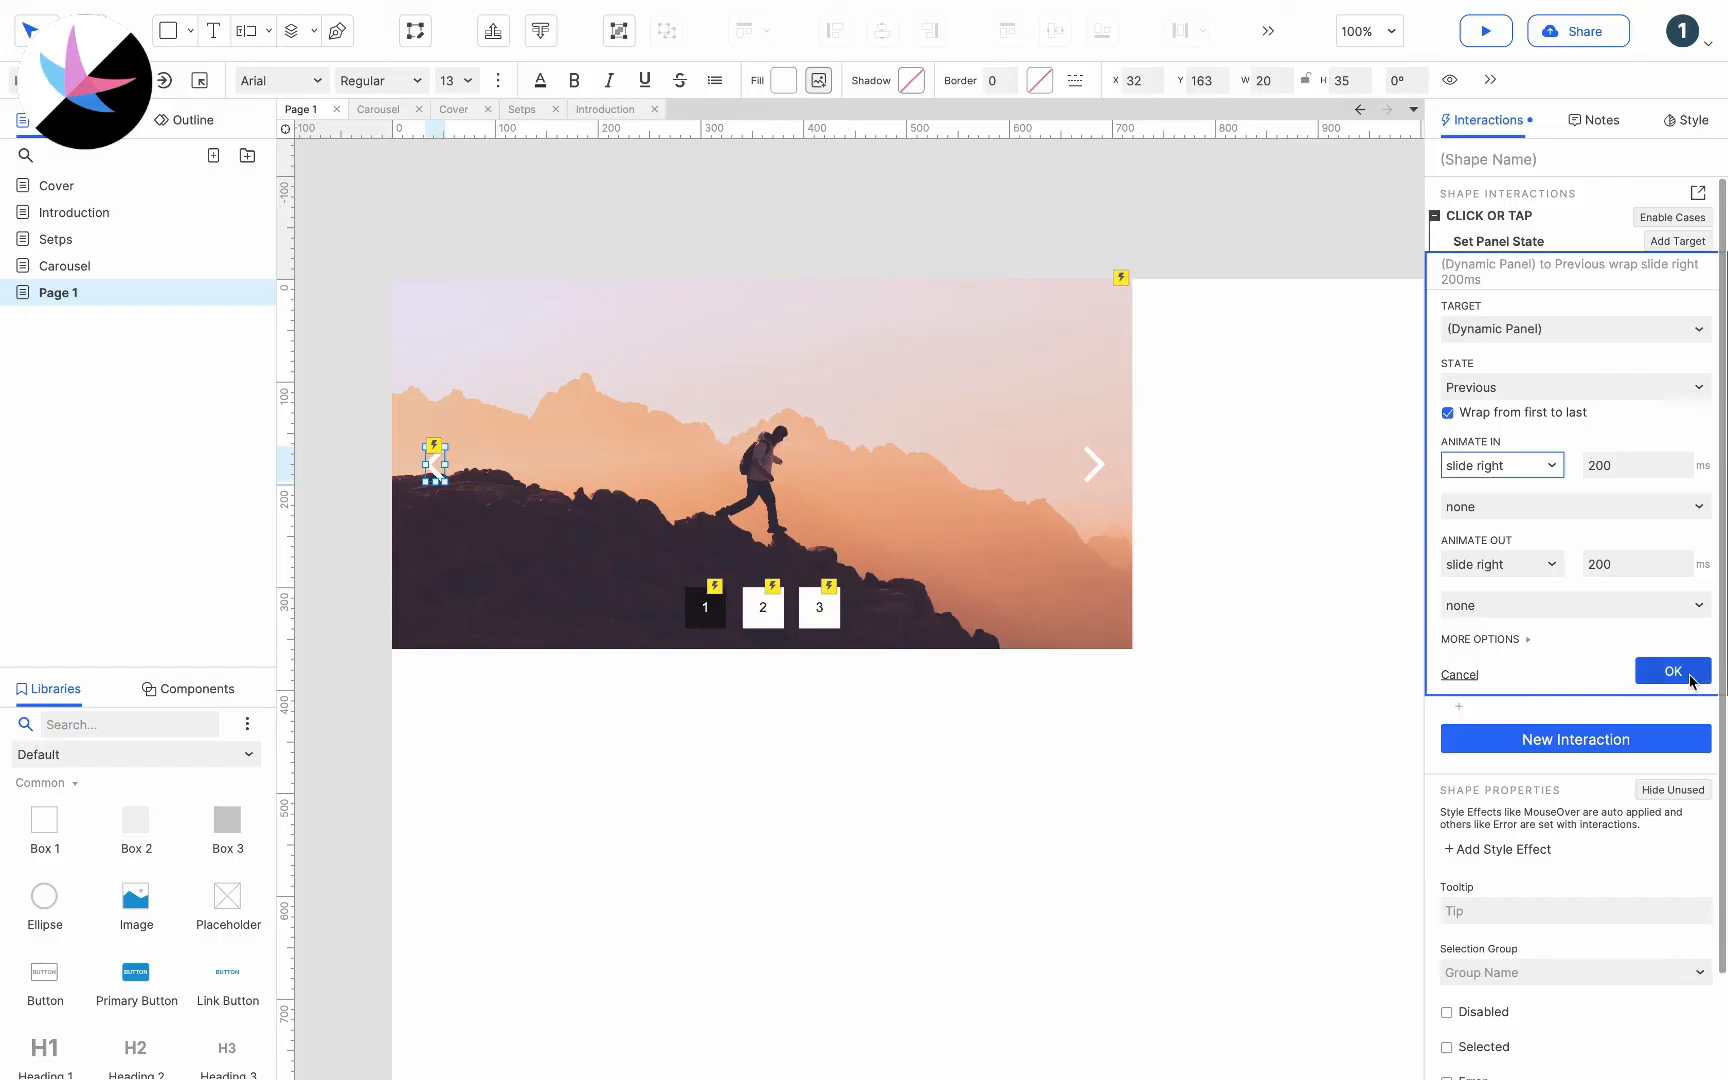
click(1673, 670)
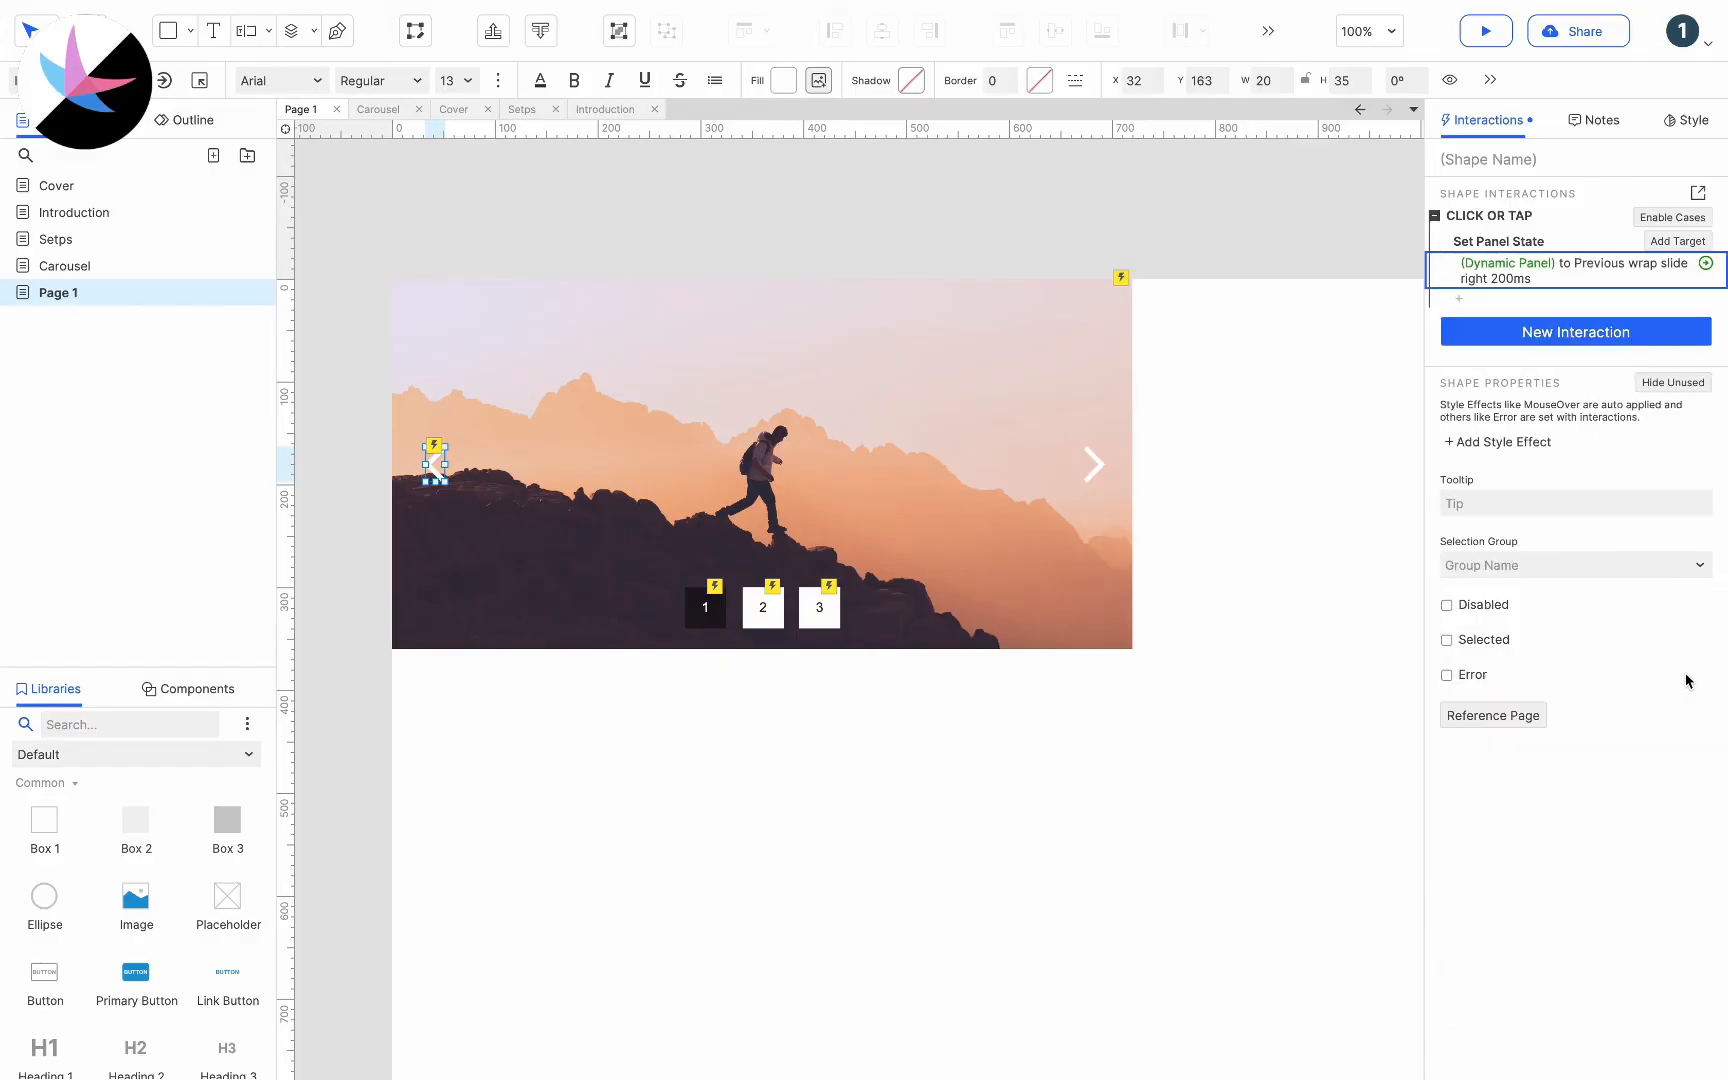
Copy the left arrow's Click or Tap interaction to the right arrow
click(1488, 215)
click(1096, 463)
key(ctrl+v)
Change the right arrow's Set Panel State action to state Next with a slide left animation
click(1575, 263)
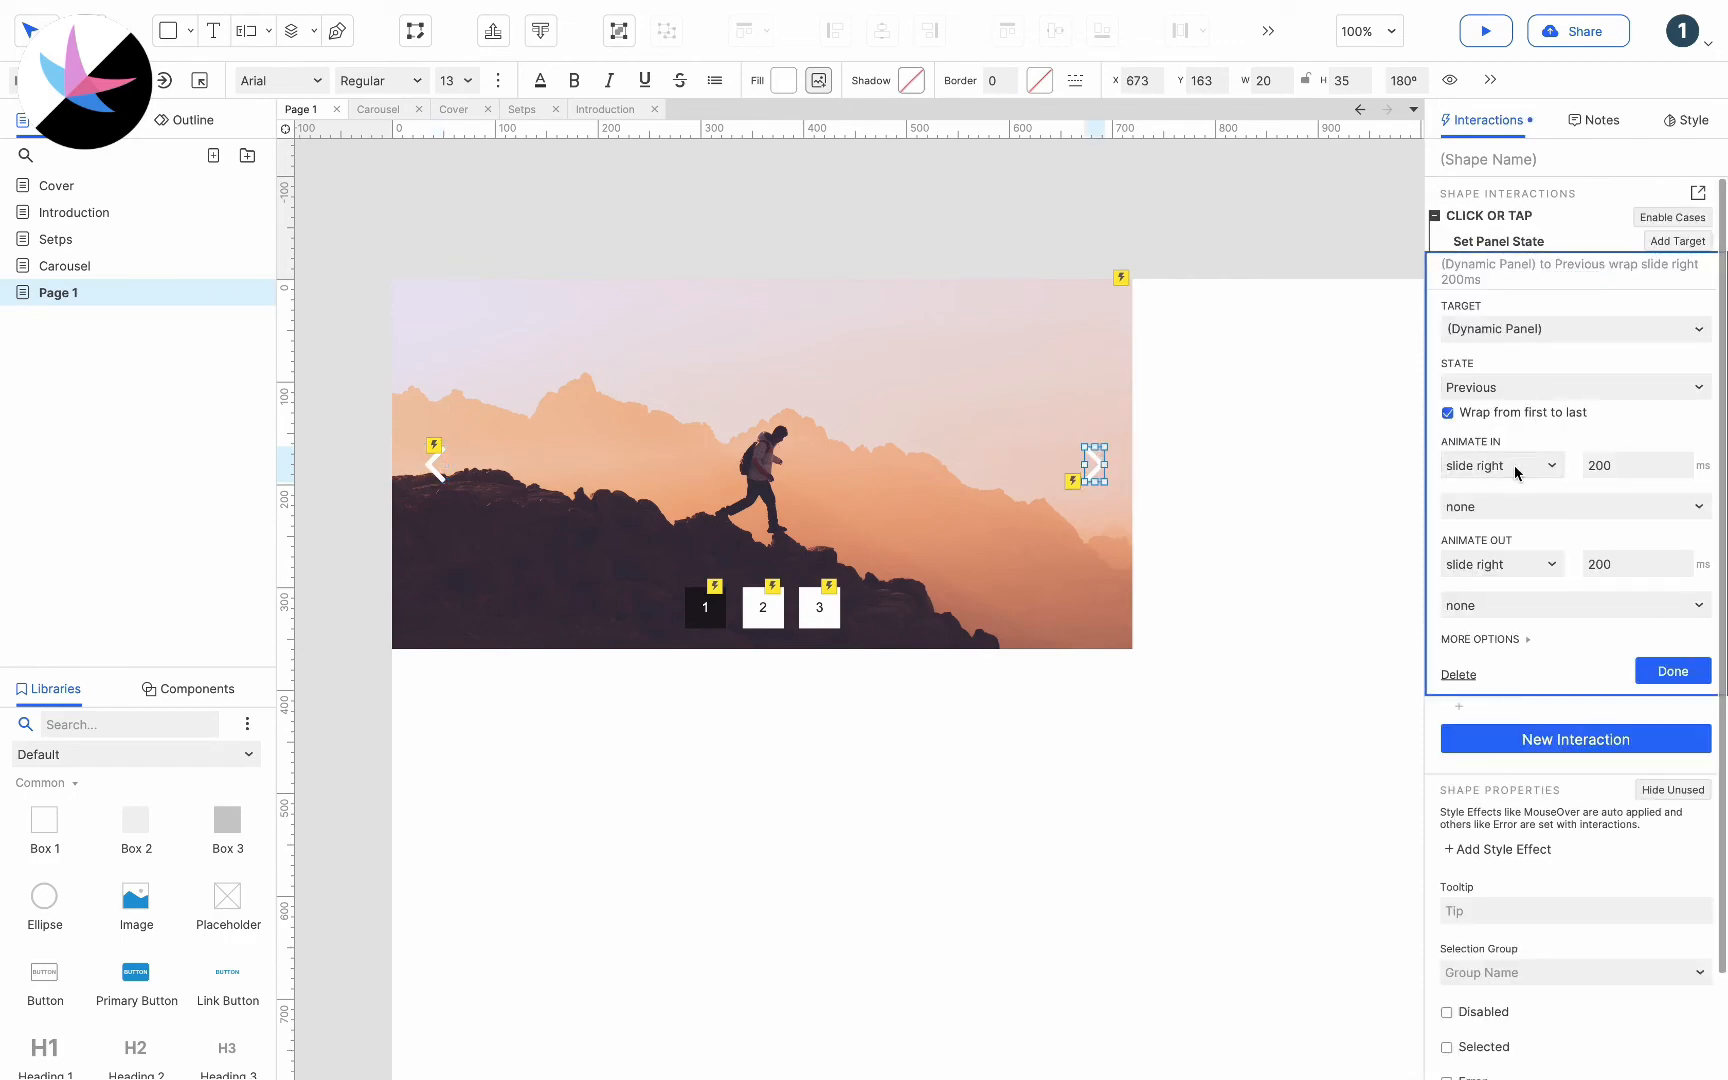
click(1530, 390)
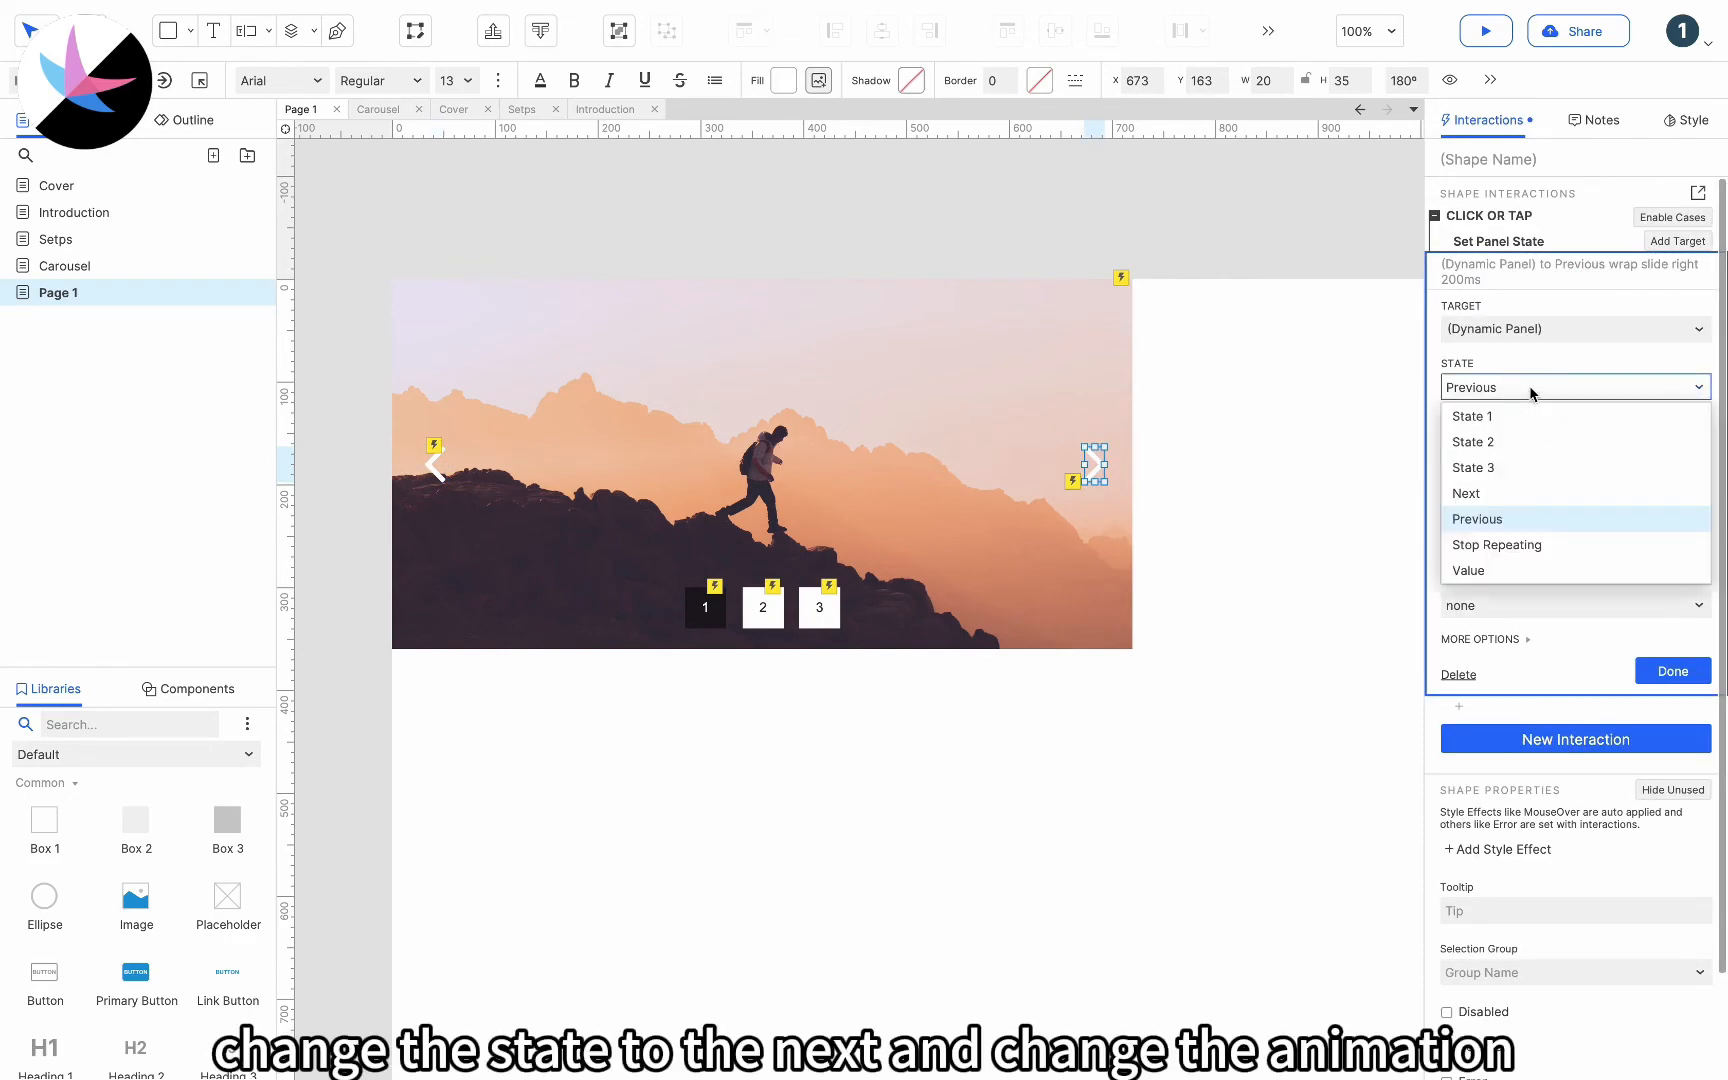
click(1508, 496)
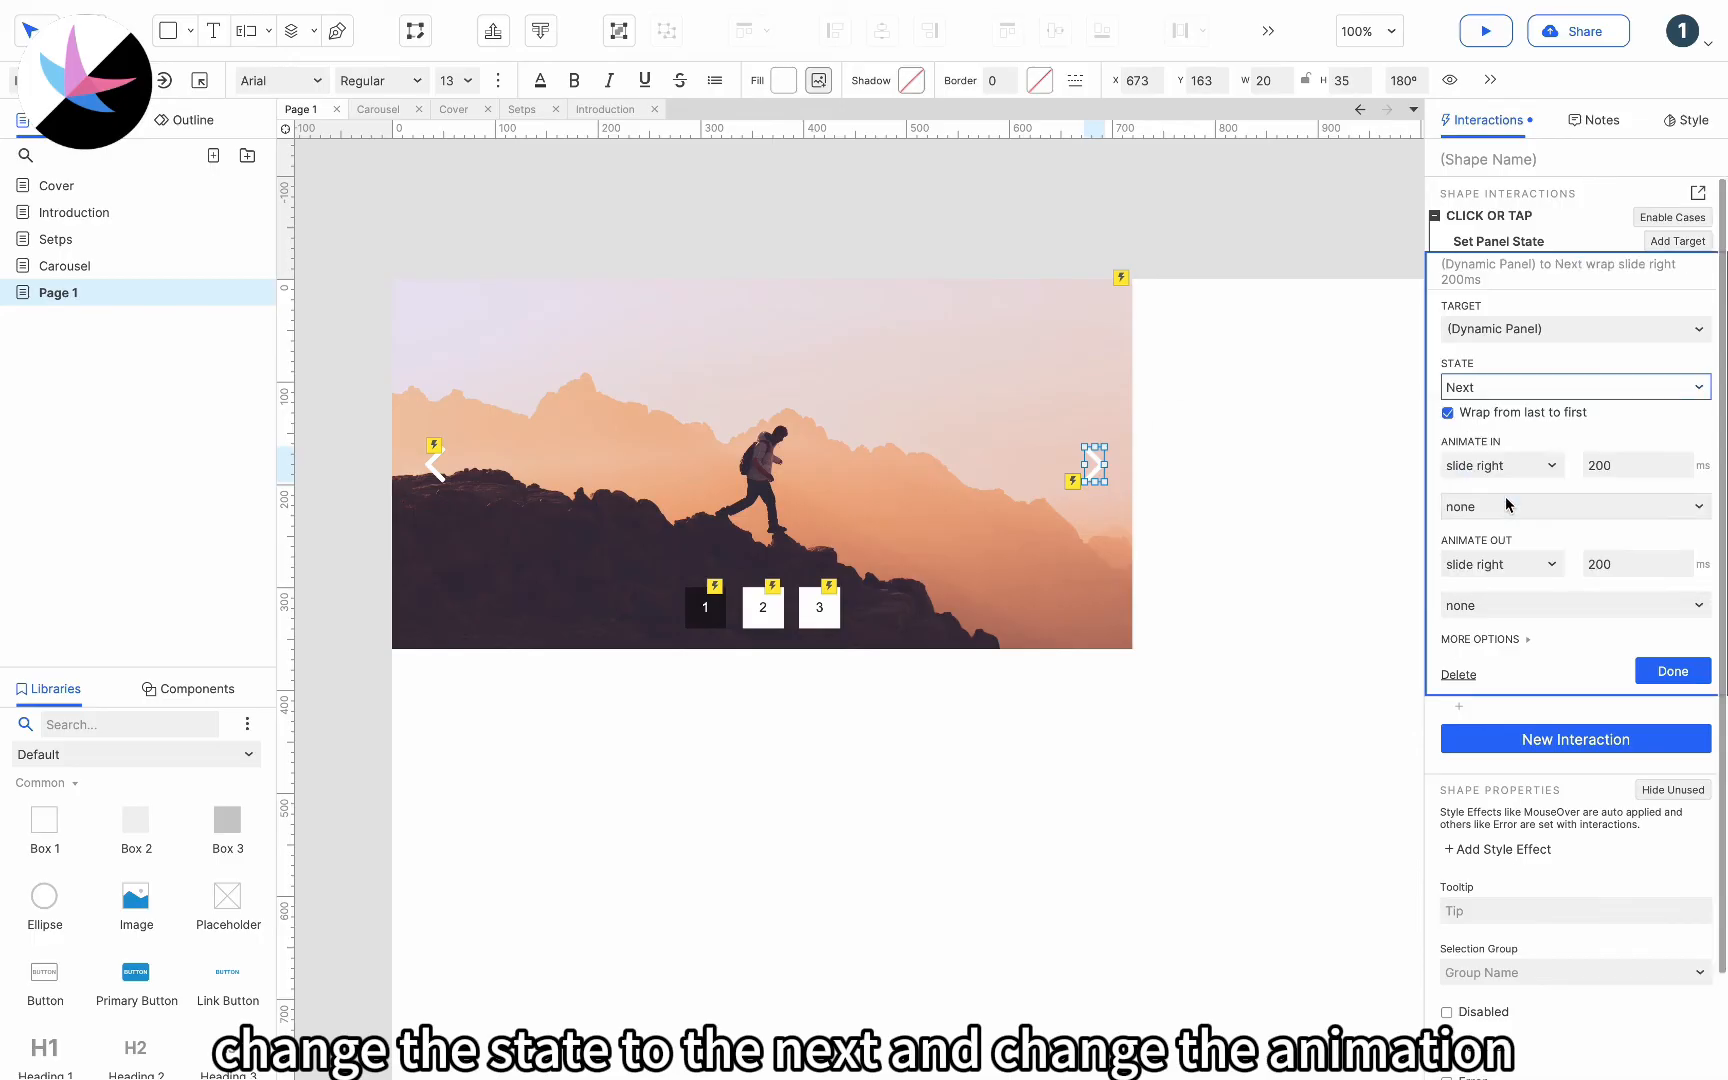
click(1512, 467)
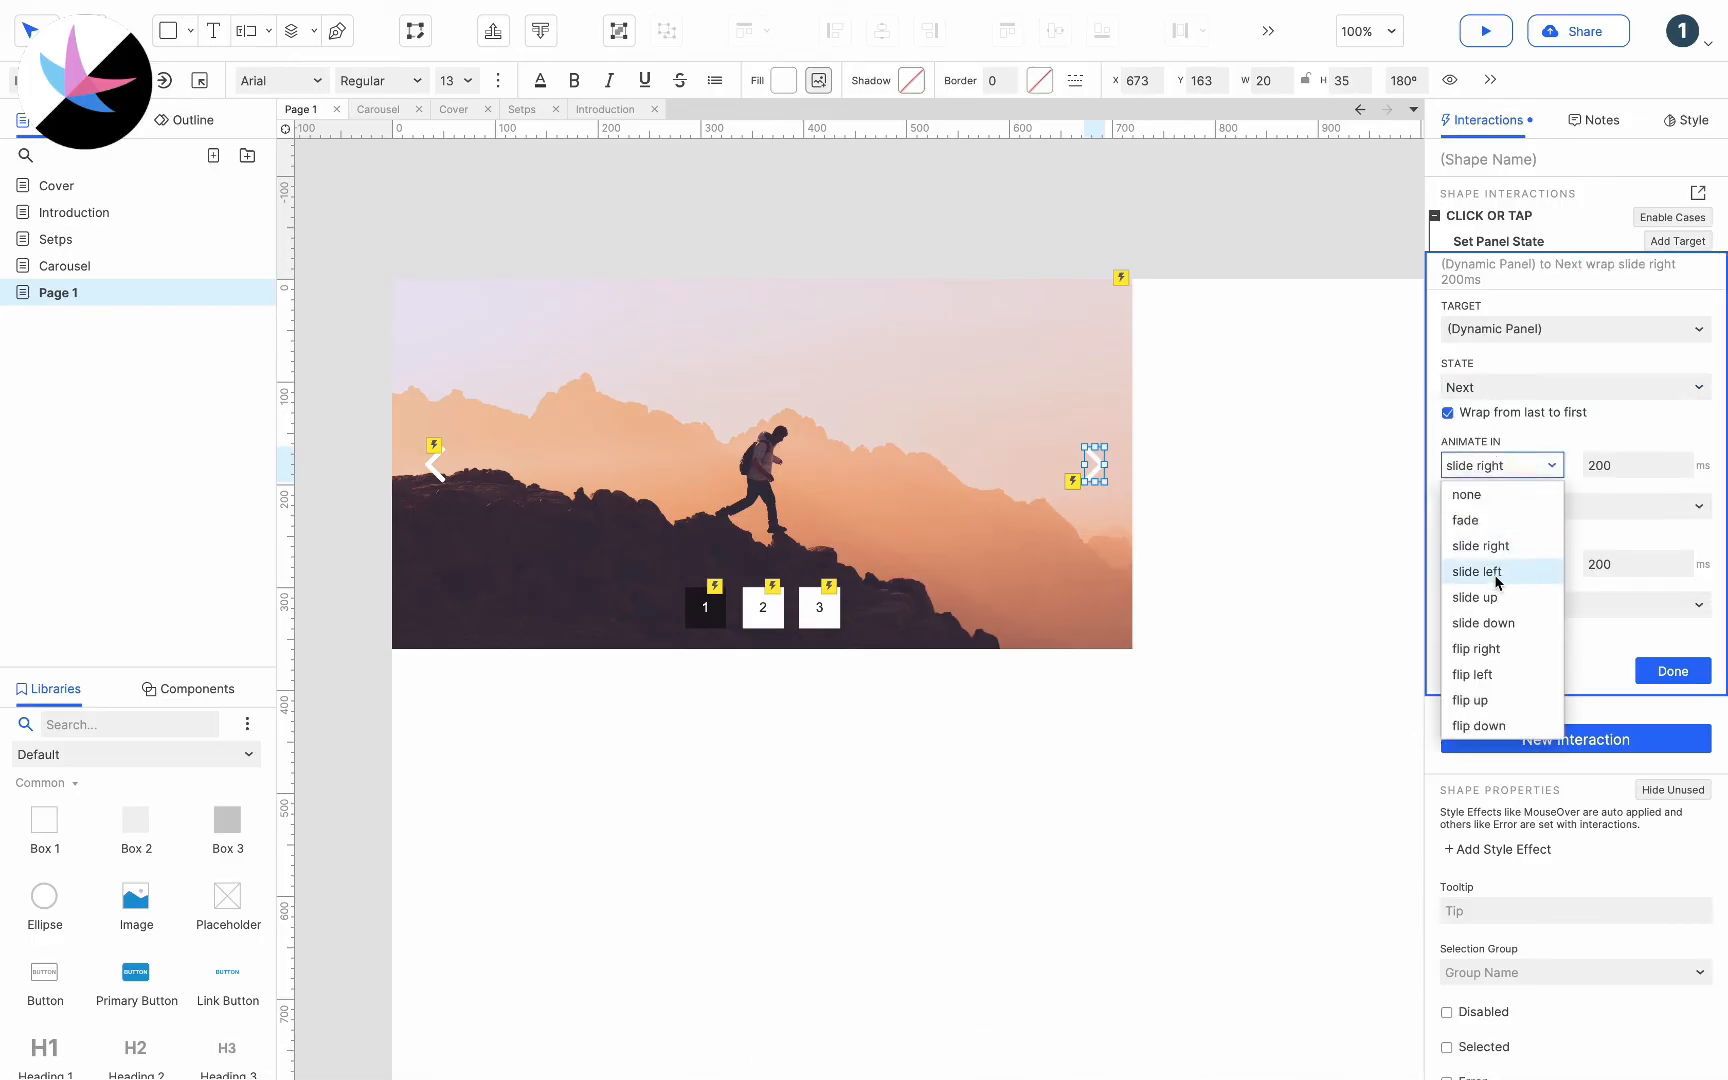
click(1498, 574)
click(1672, 669)
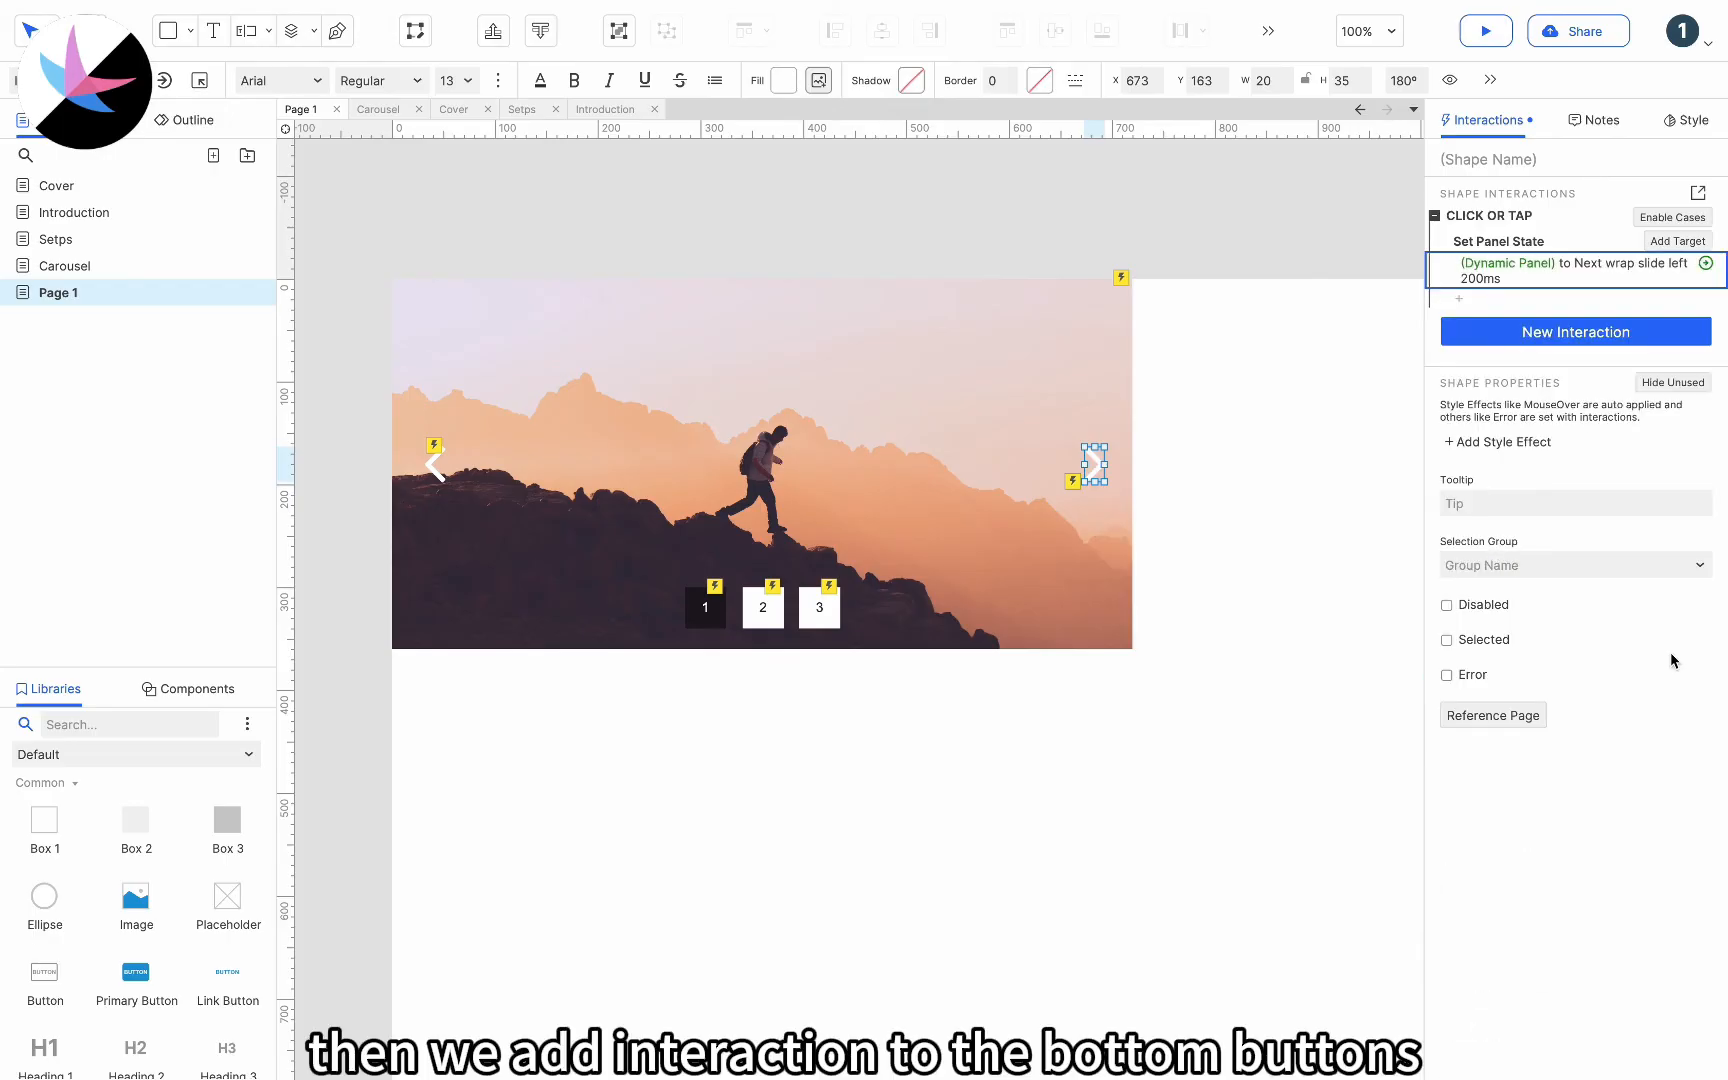
Add a Set Panel State action to box 1's Click or Tap interaction, switching the dynamic panel to State 1 with slide left over 200 ms
click(705, 607)
click(1533, 324)
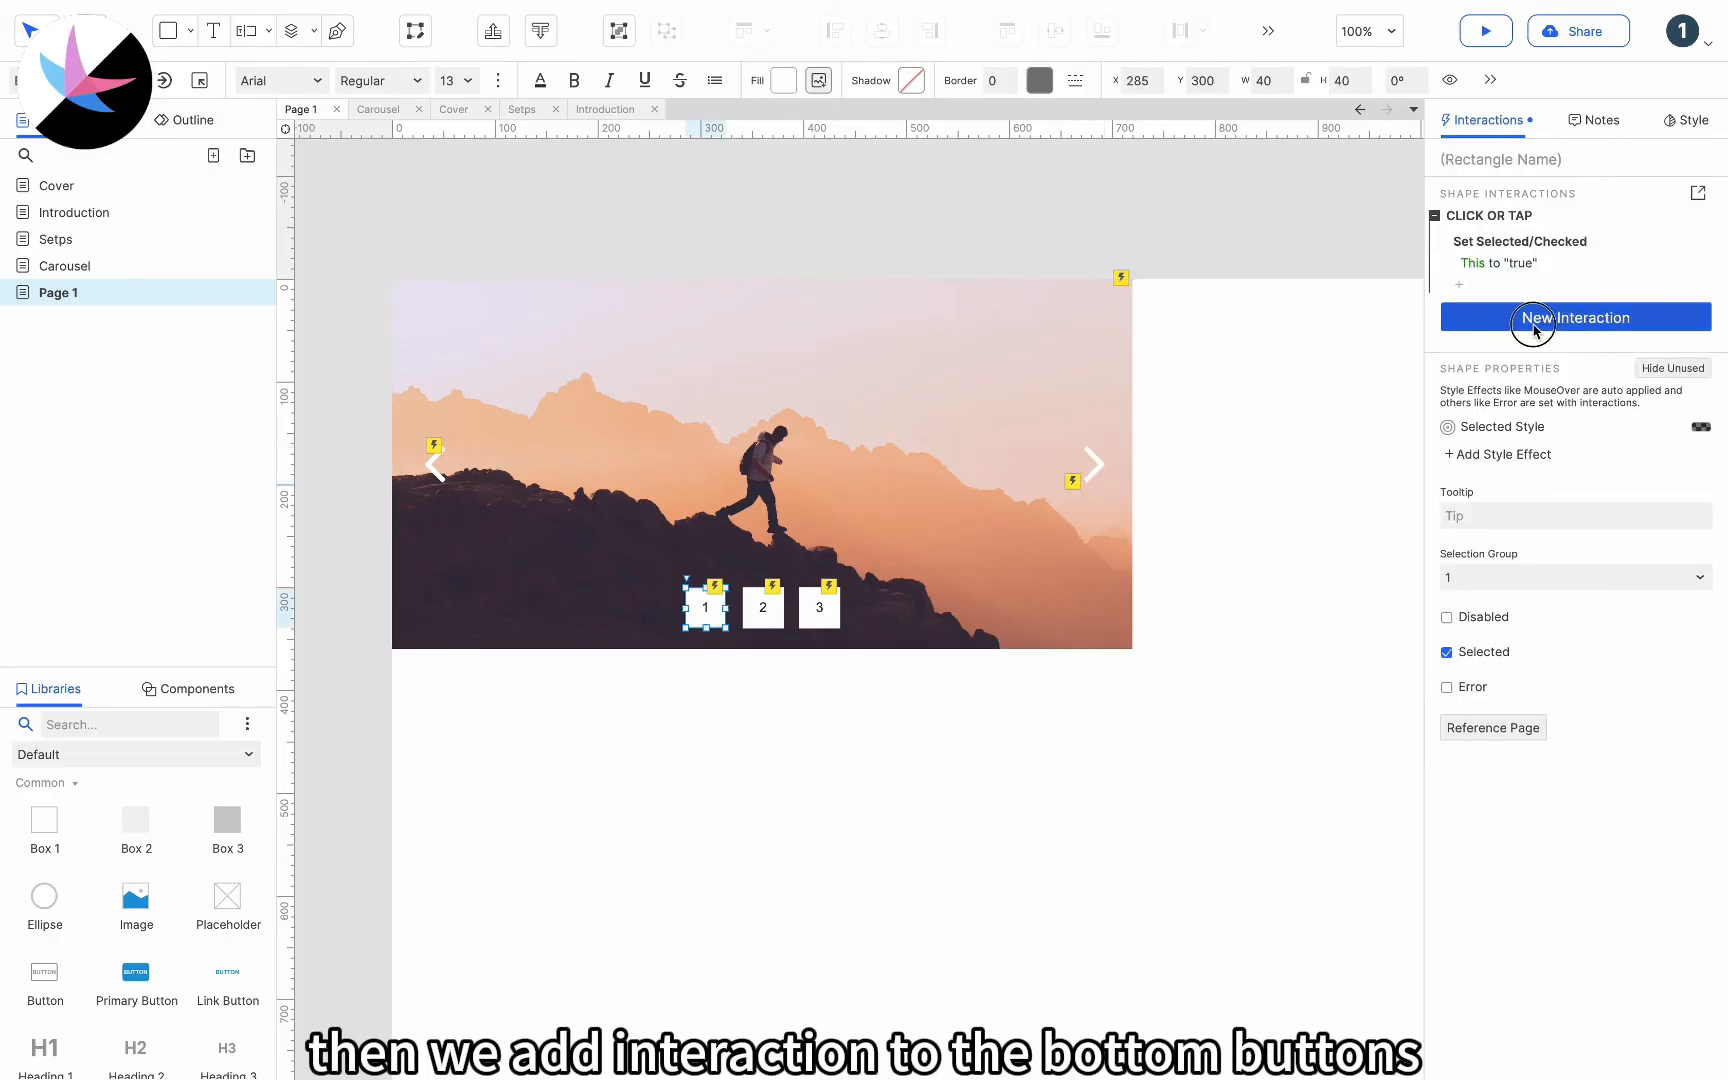
click(1480, 495)
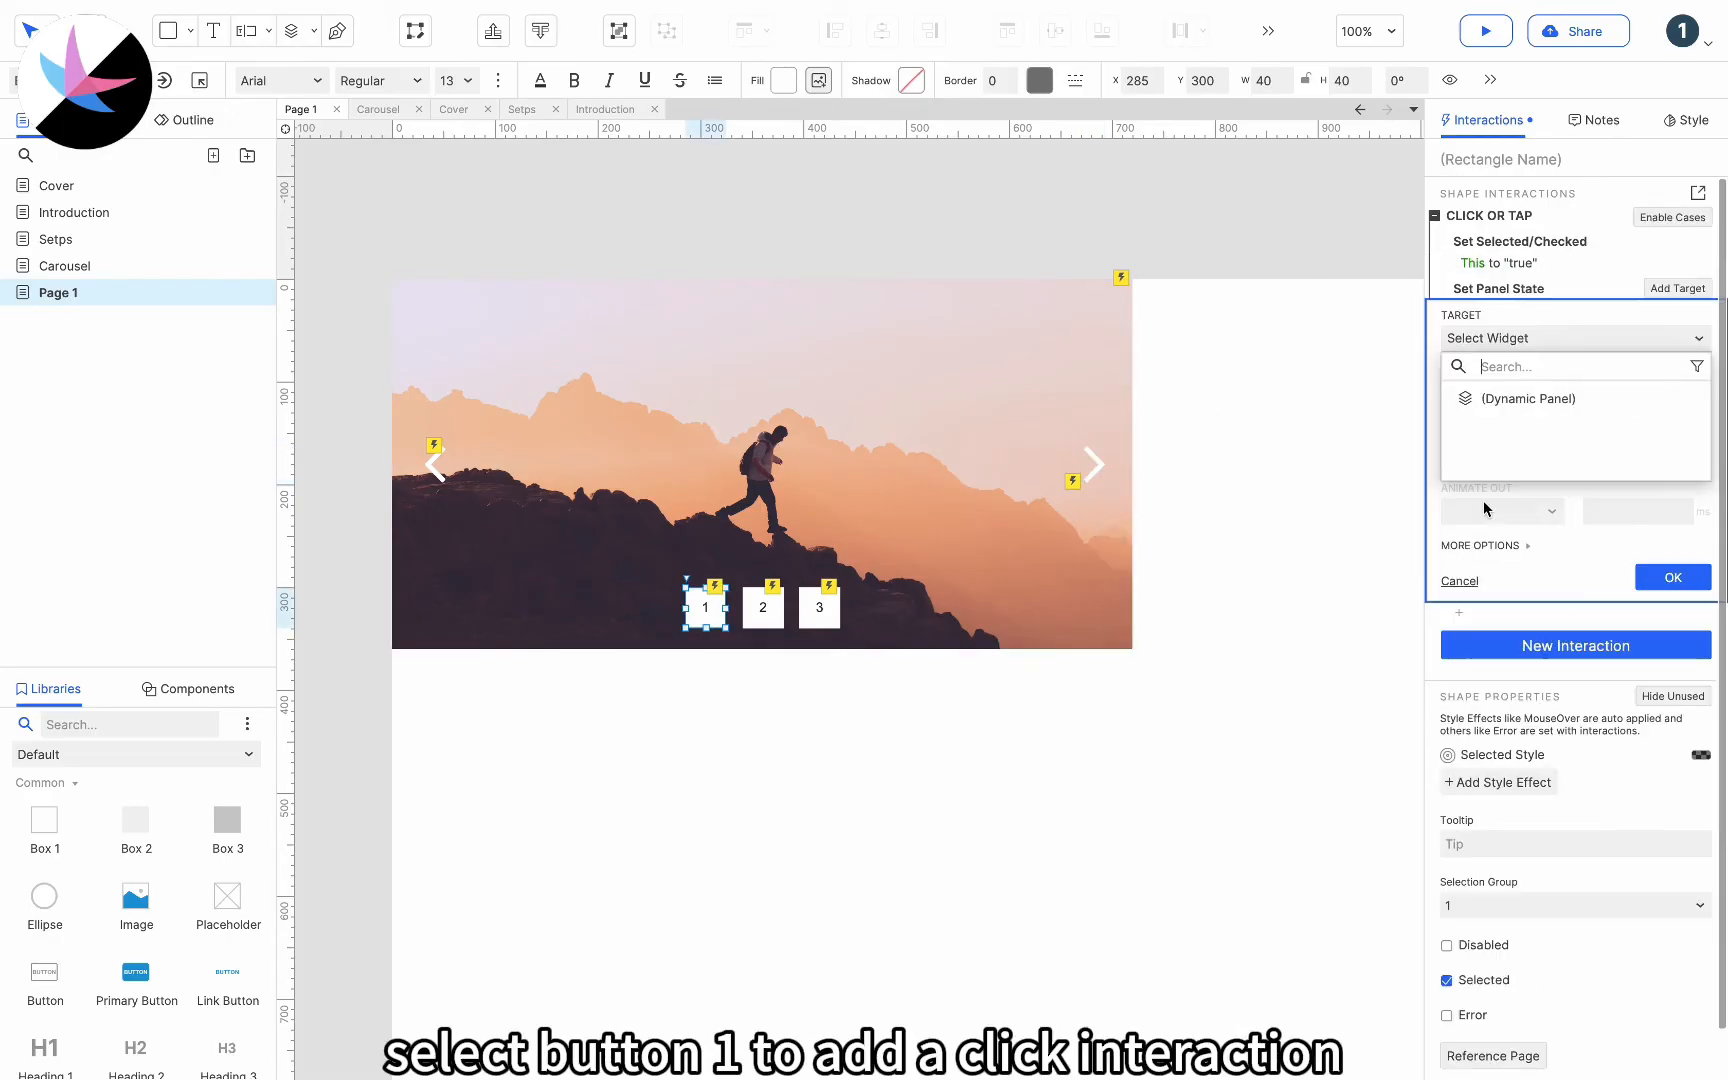
click(1520, 399)
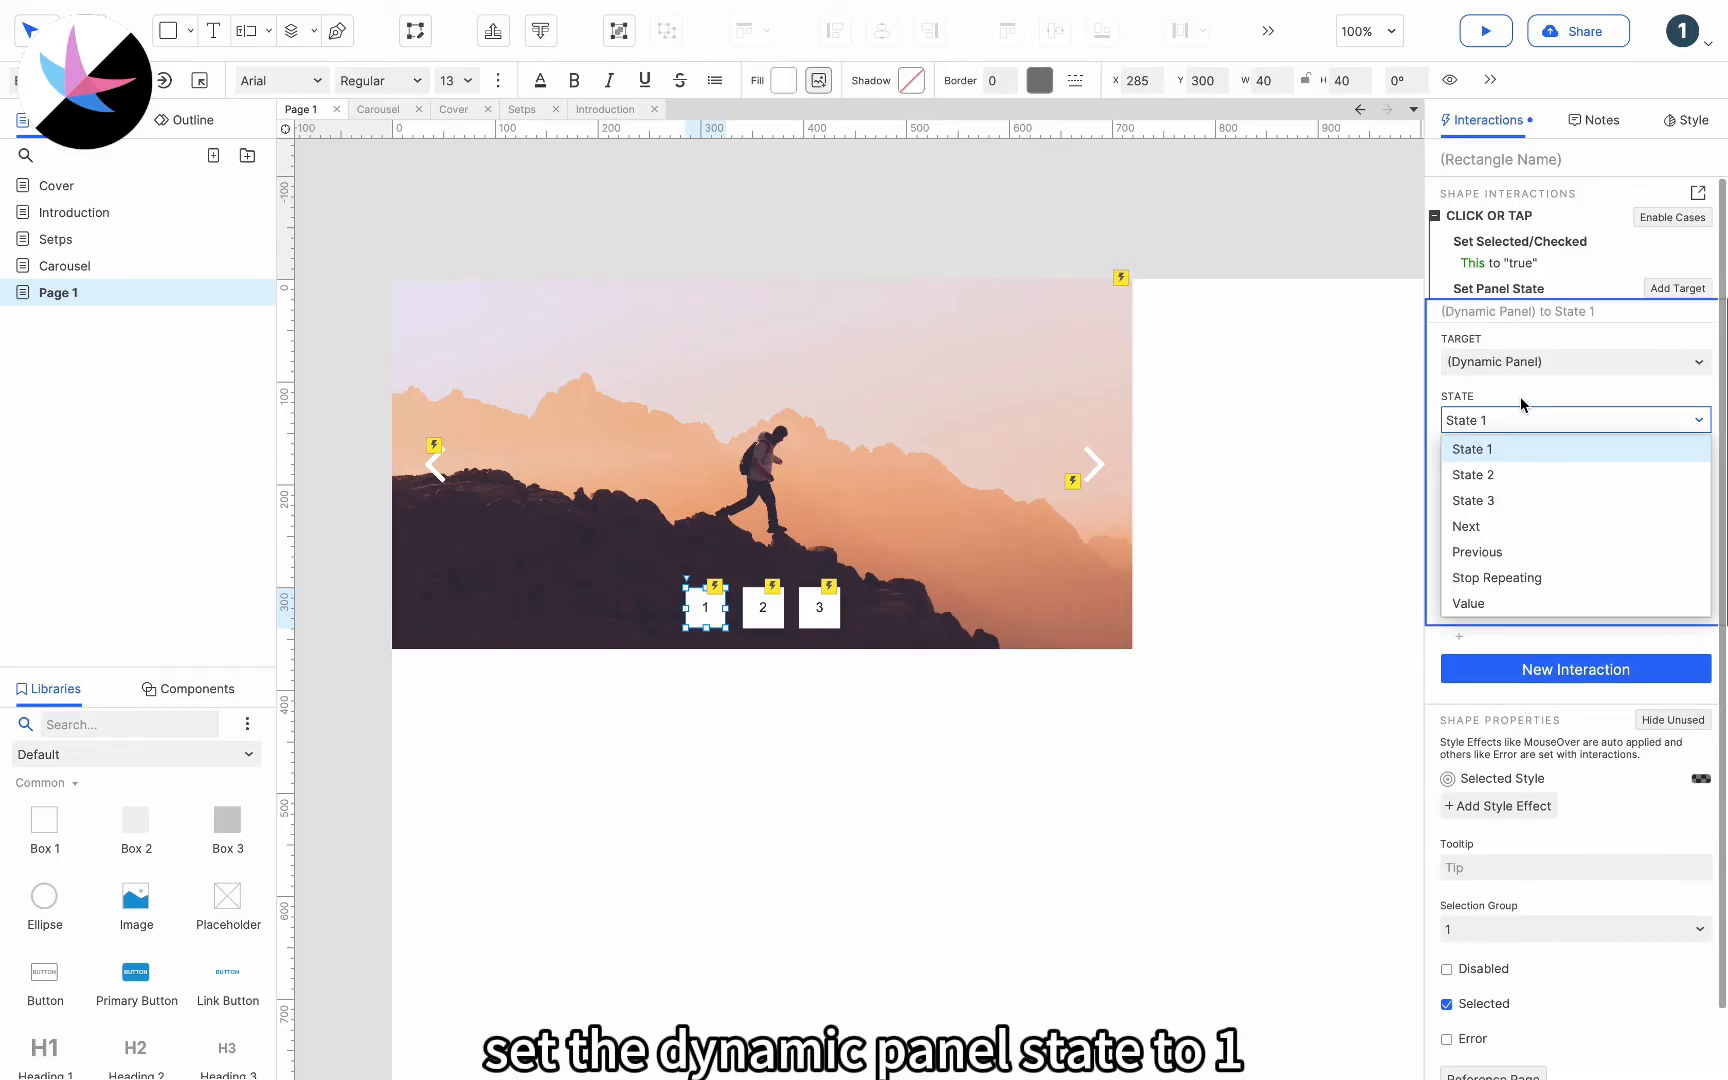
click(1500, 448)
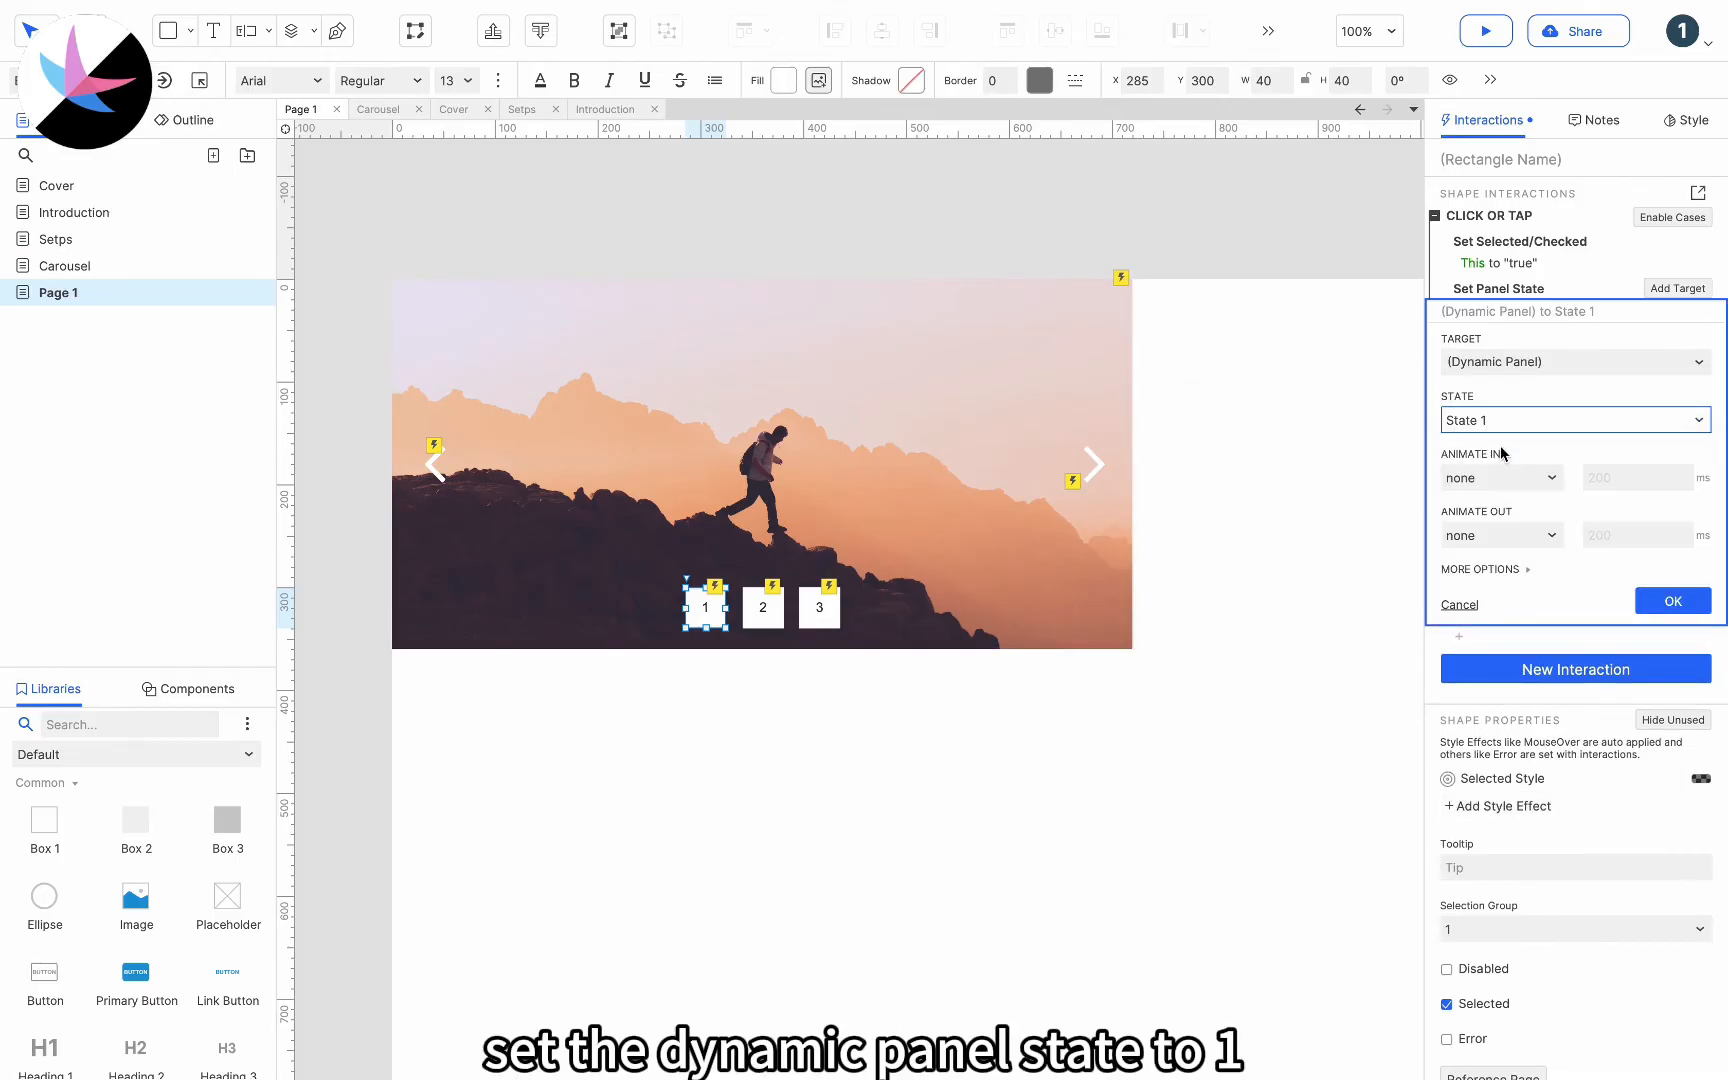
click(1500, 478)
click(1485, 590)
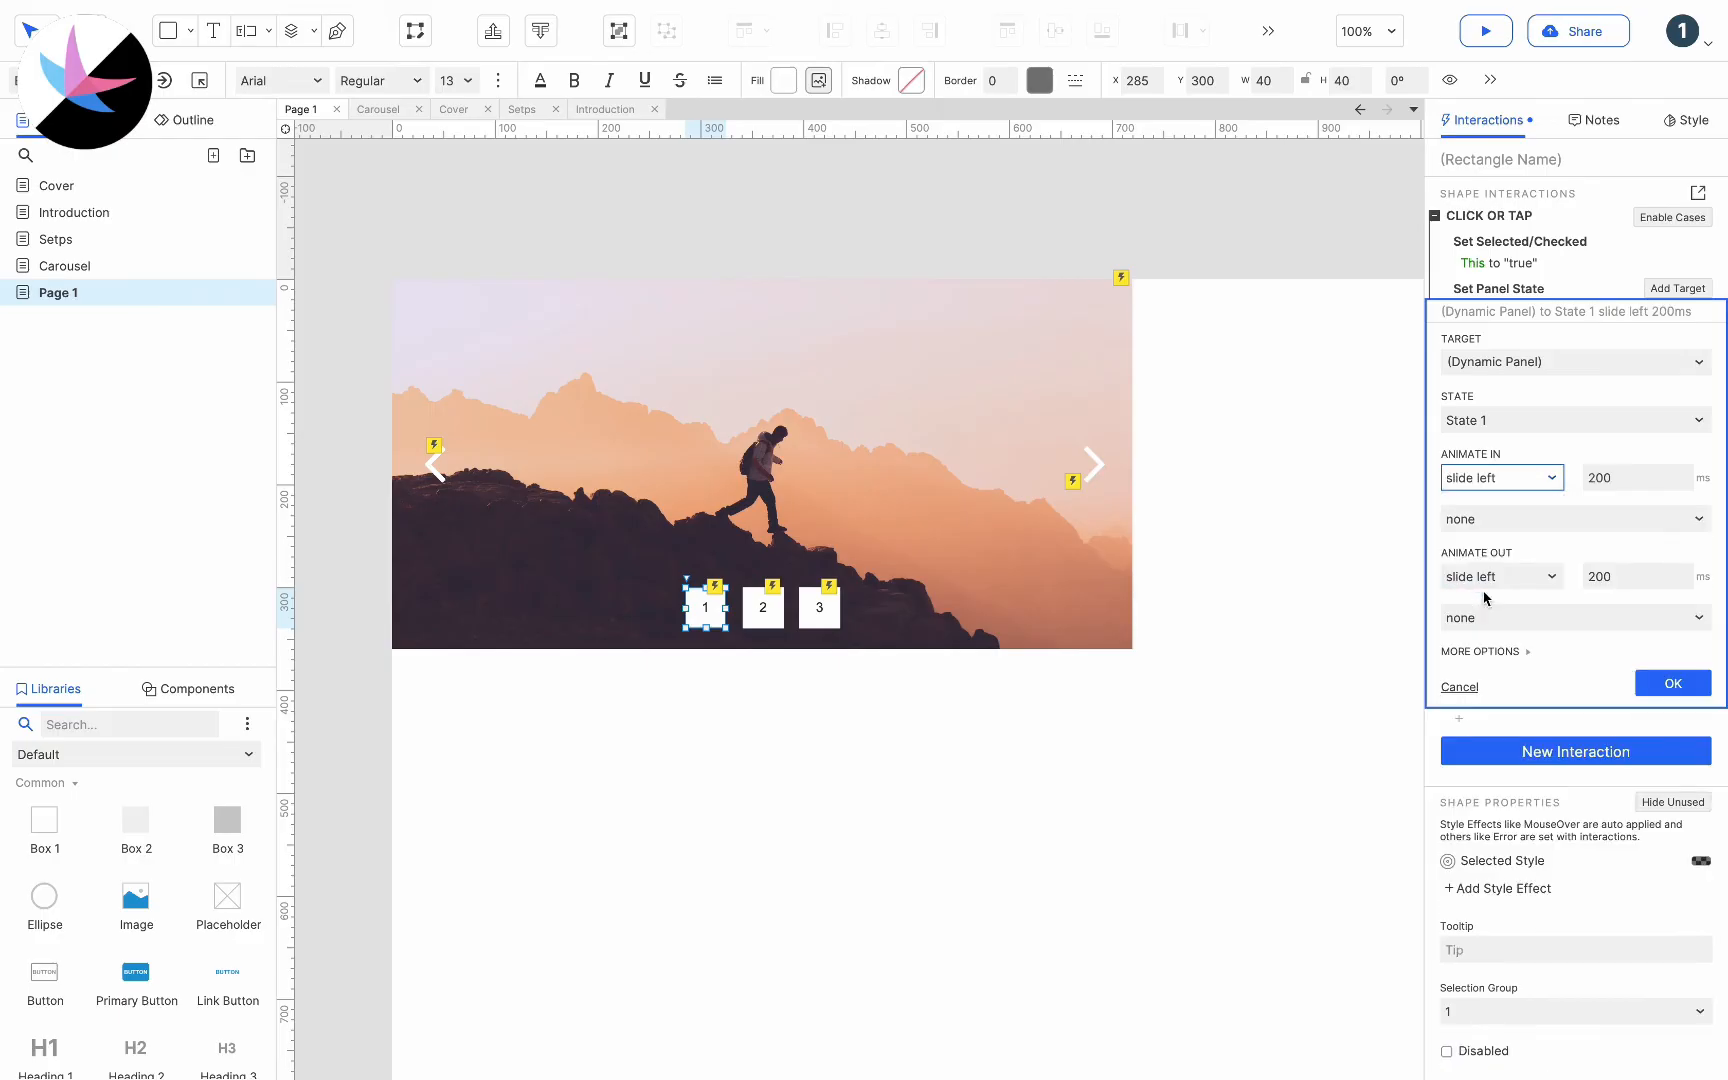
click(1665, 683)
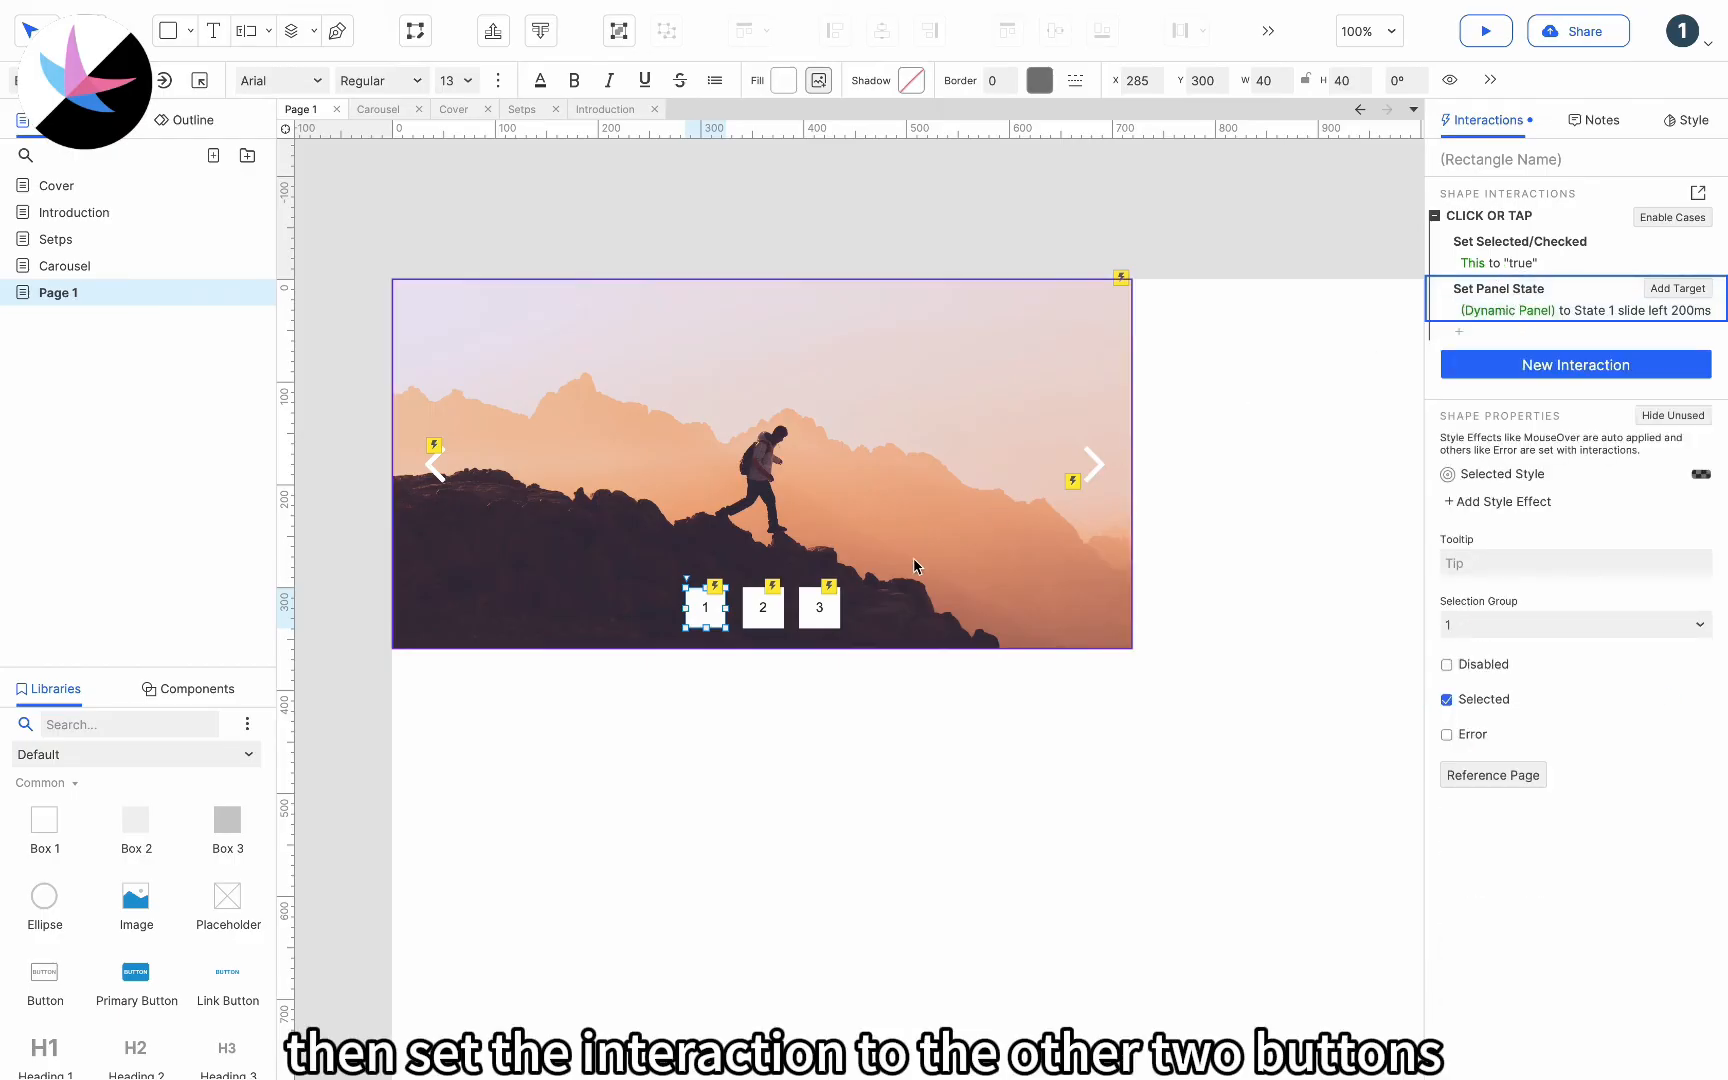
Copy box 1's Set Panel State action to box 2 and set its state to State 2
click(768, 608)
key(super+v)
click(1605, 311)
click(1515, 433)
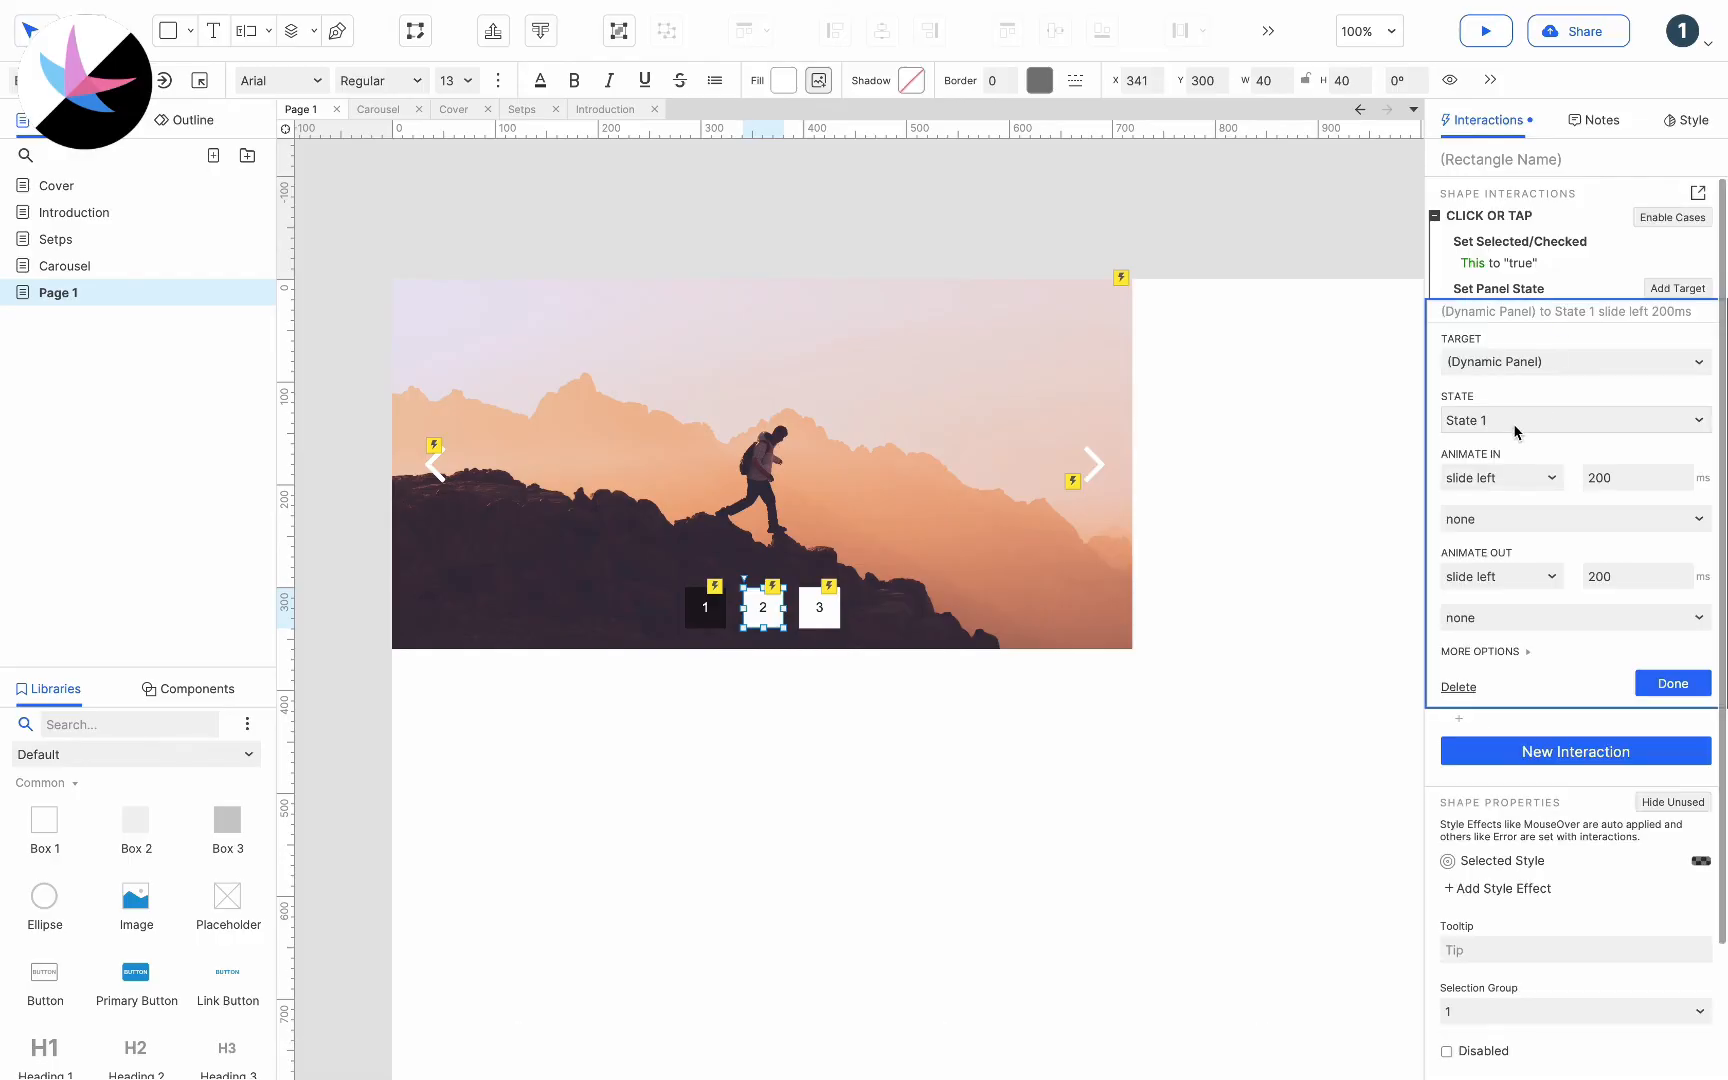
click(1515, 470)
Set the state of box 3's copied Set Panel State action to State 3
click(819, 607)
click(1555, 310)
click(1497, 420)
click(1497, 498)
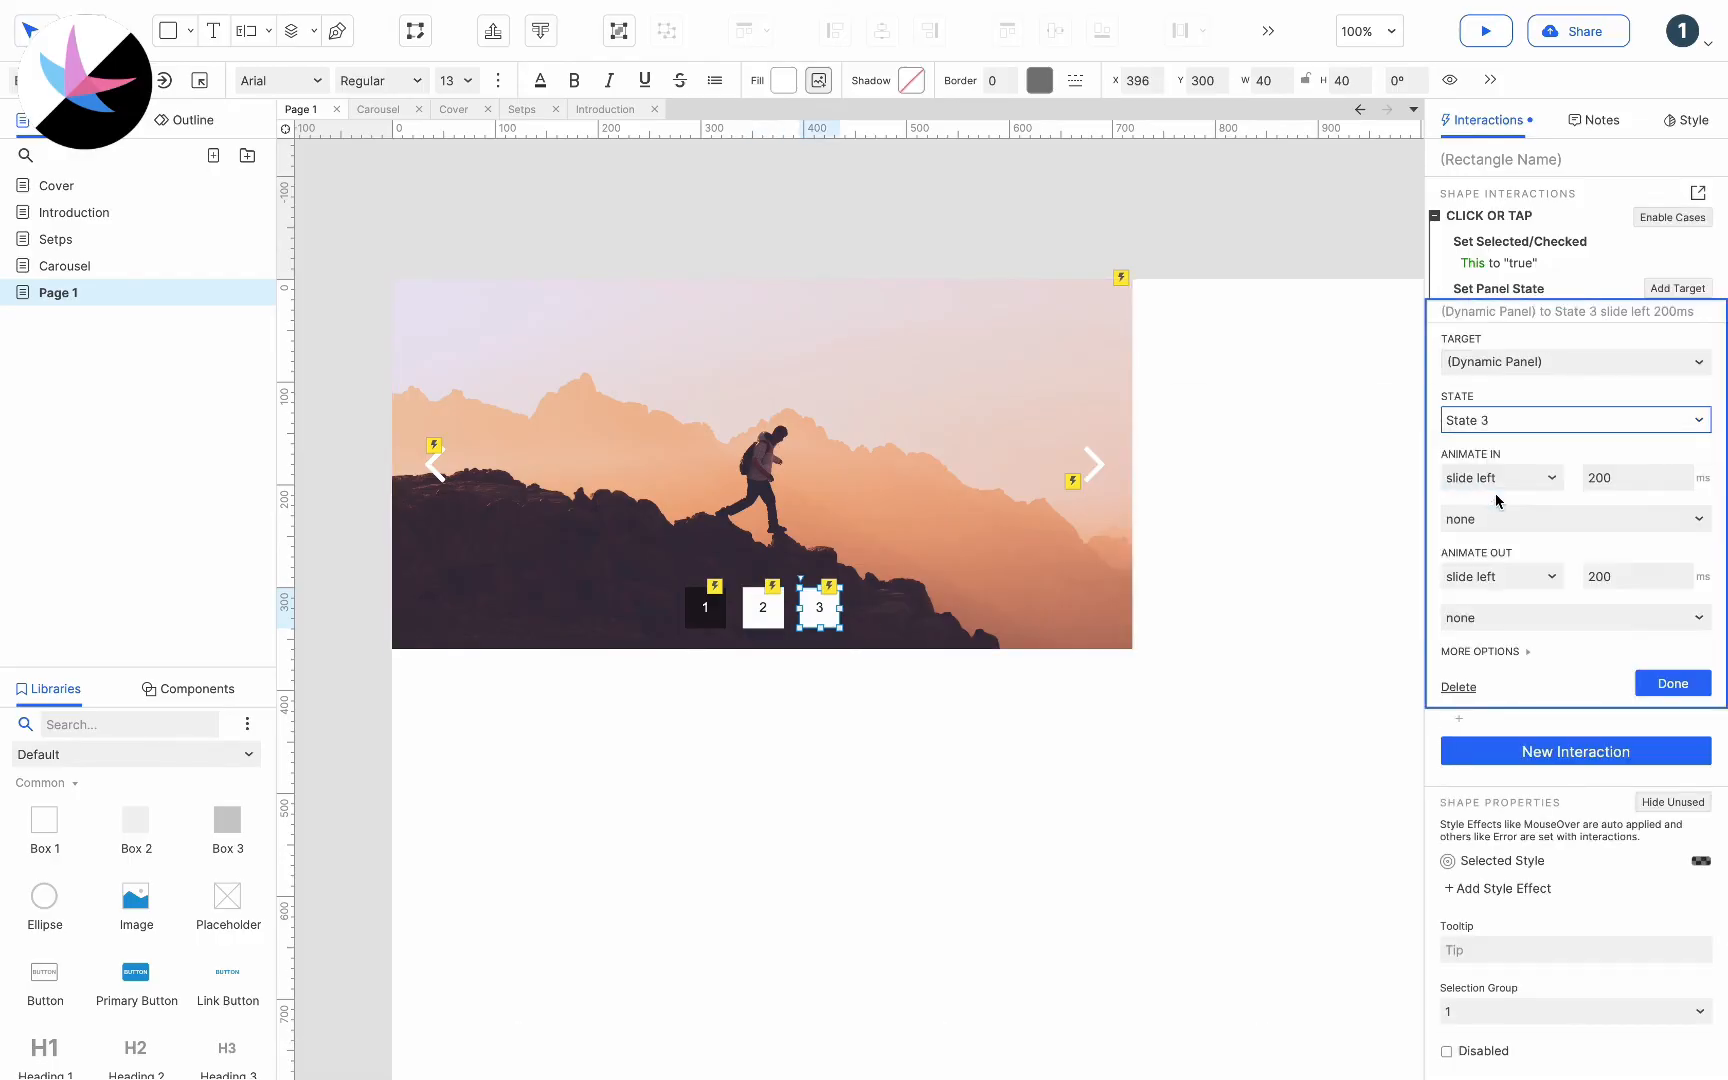
click(1672, 683)
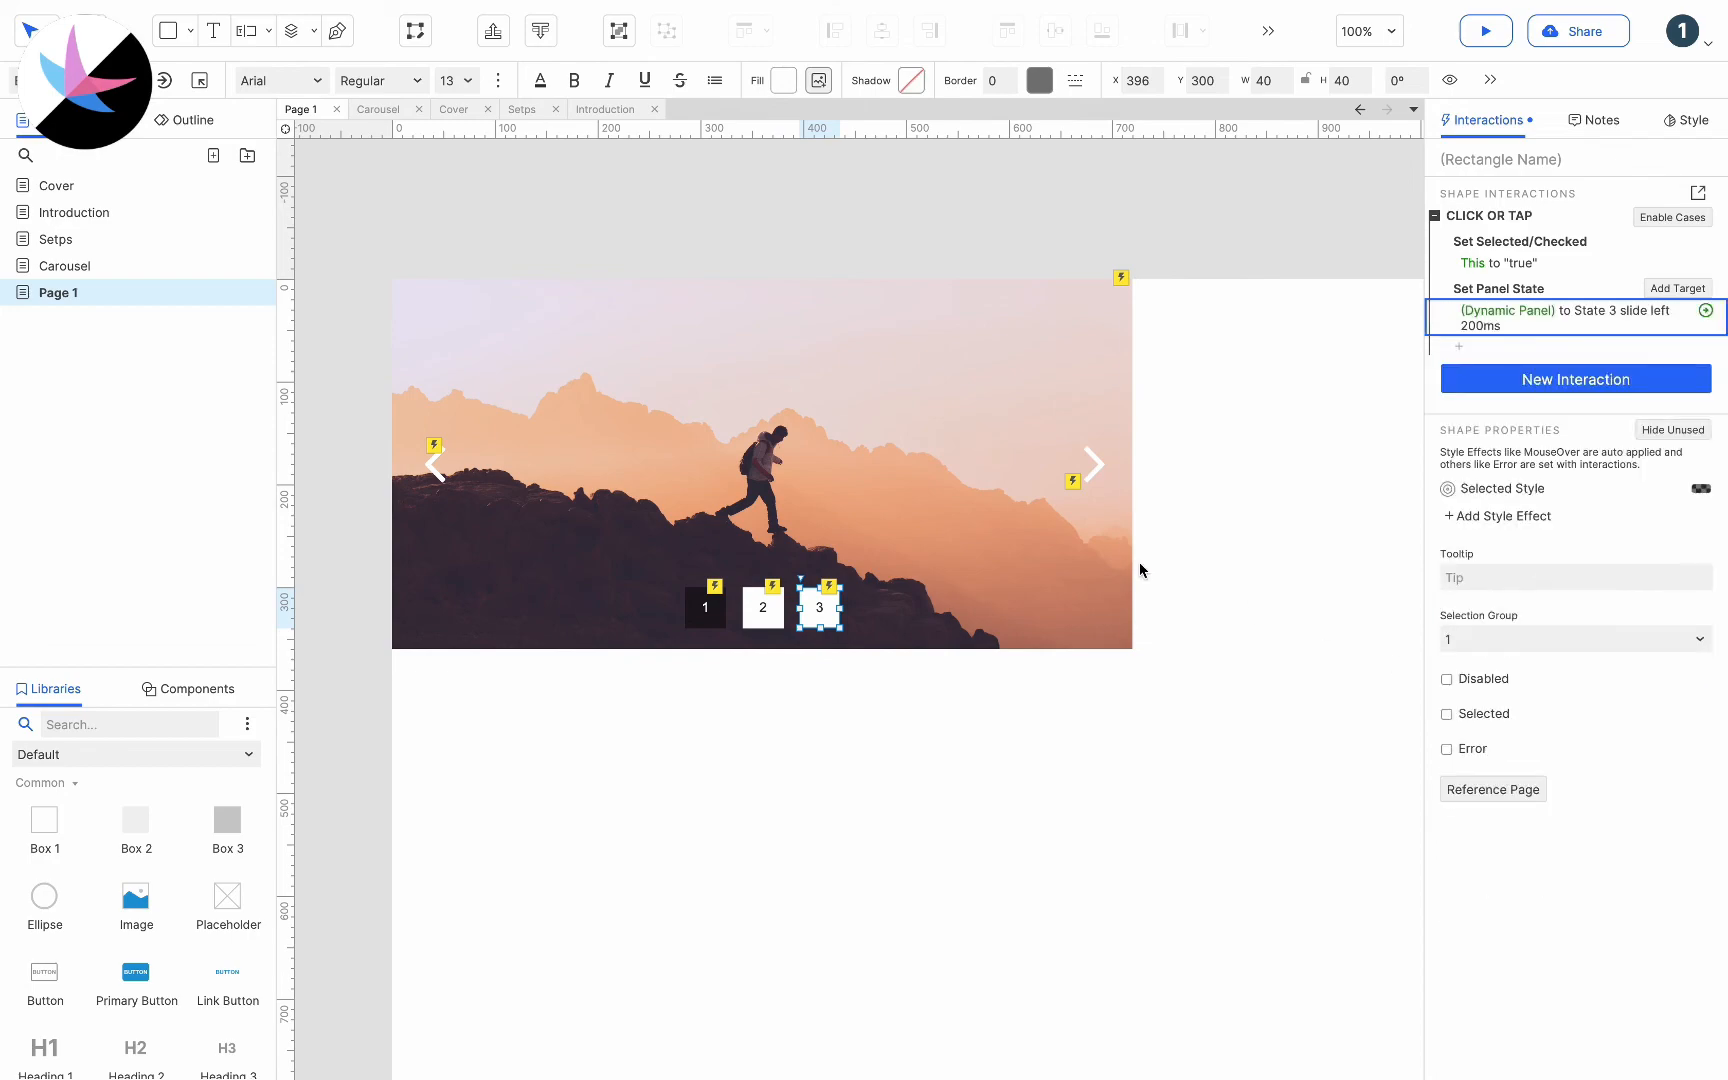
Add a Panel State Changed interaction to the carousel's dynamic panel
click(817, 432)
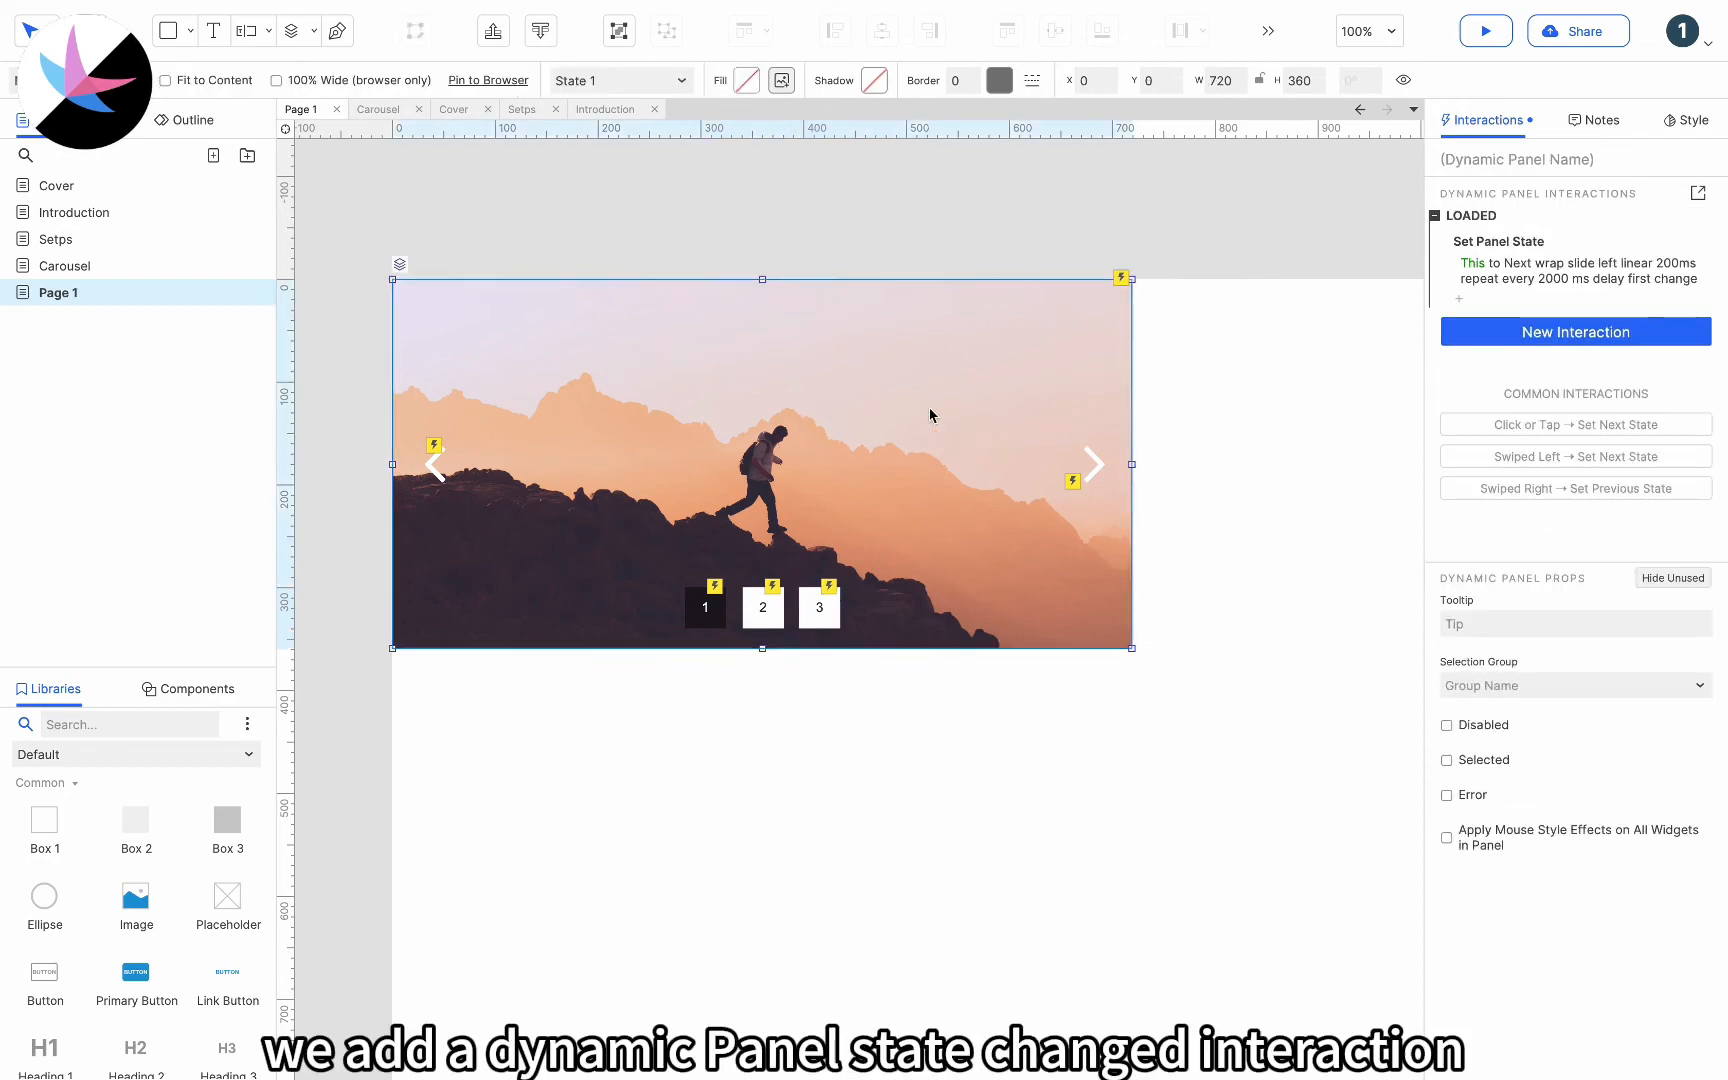
click(1603, 333)
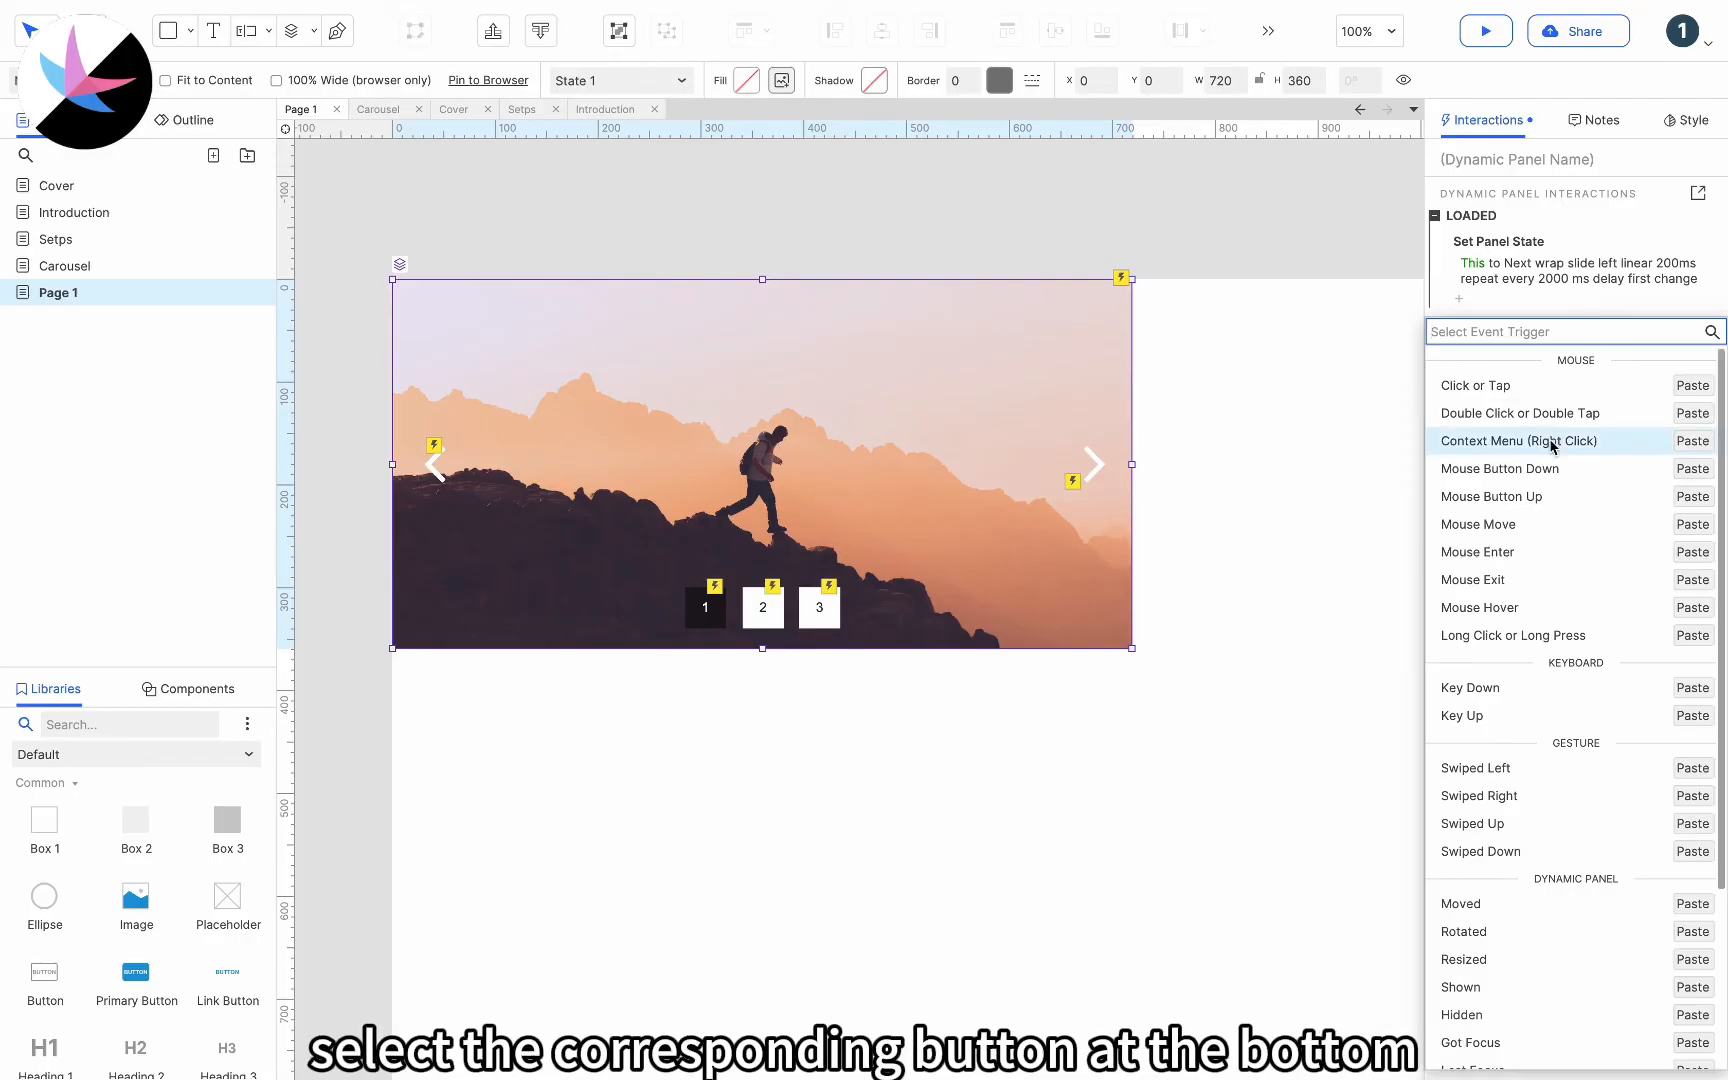
scroll(1551, 445, down, 5)
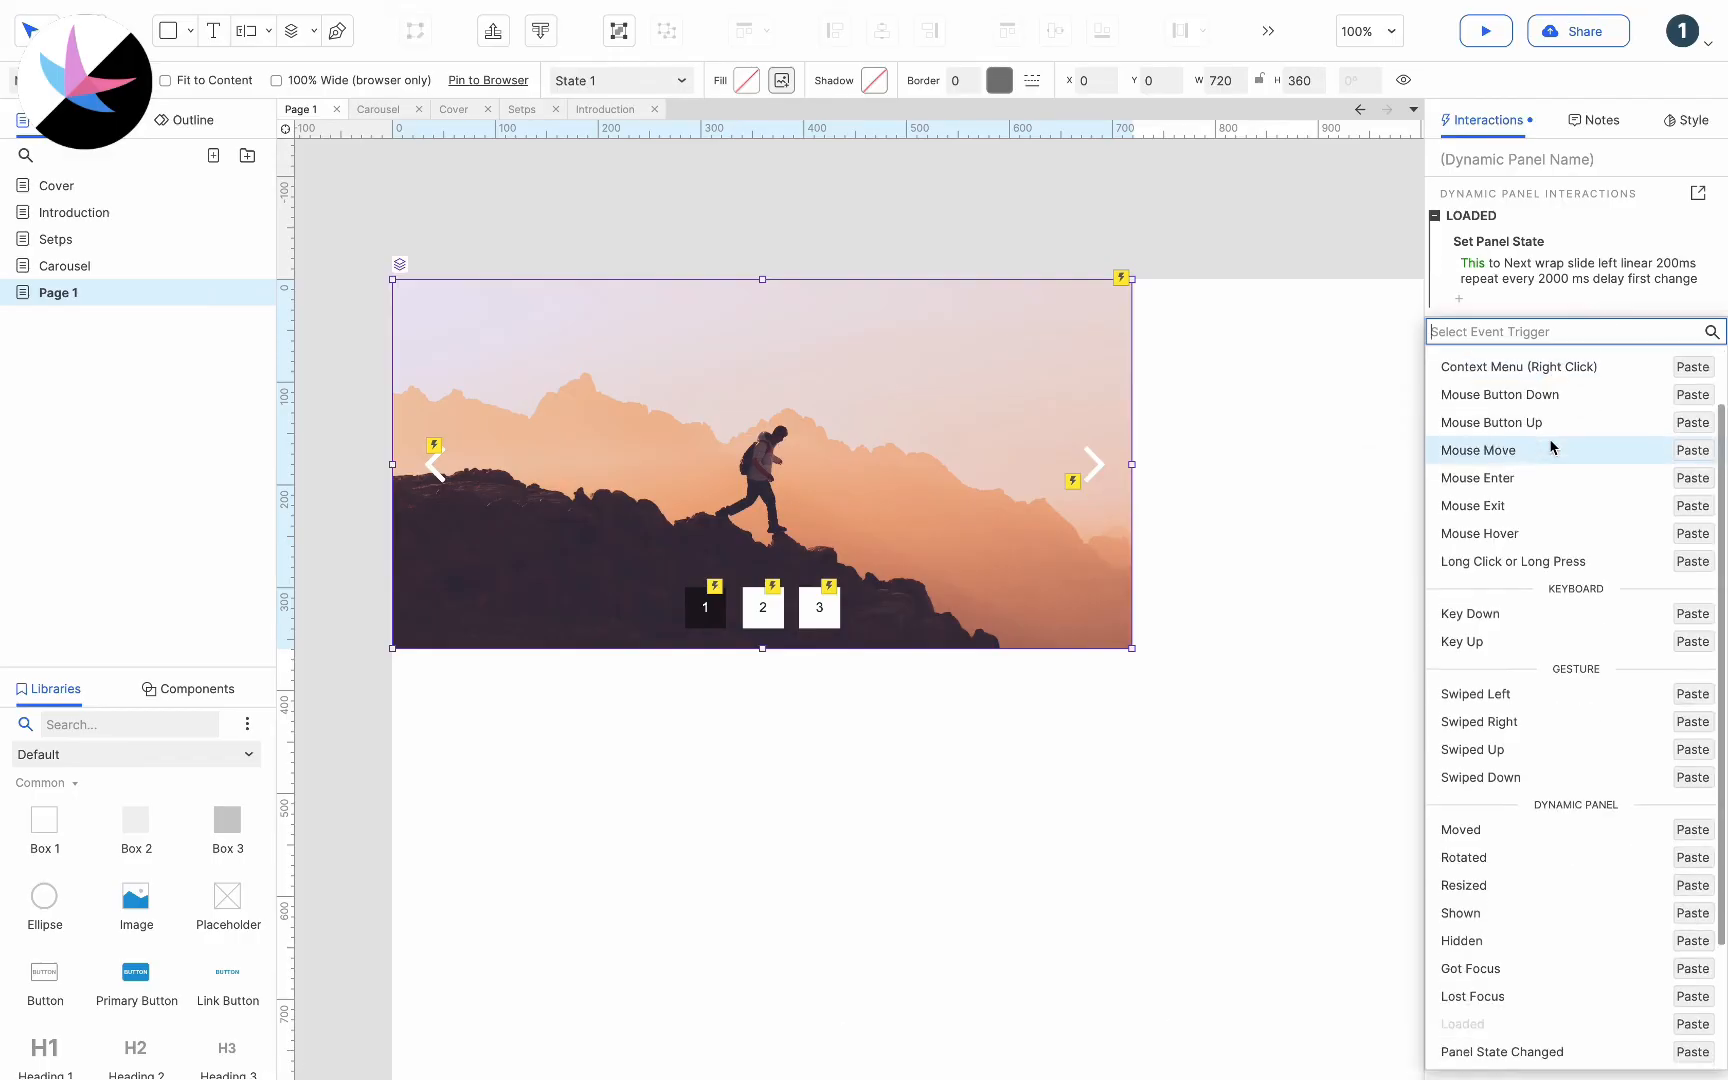
click(1520, 887)
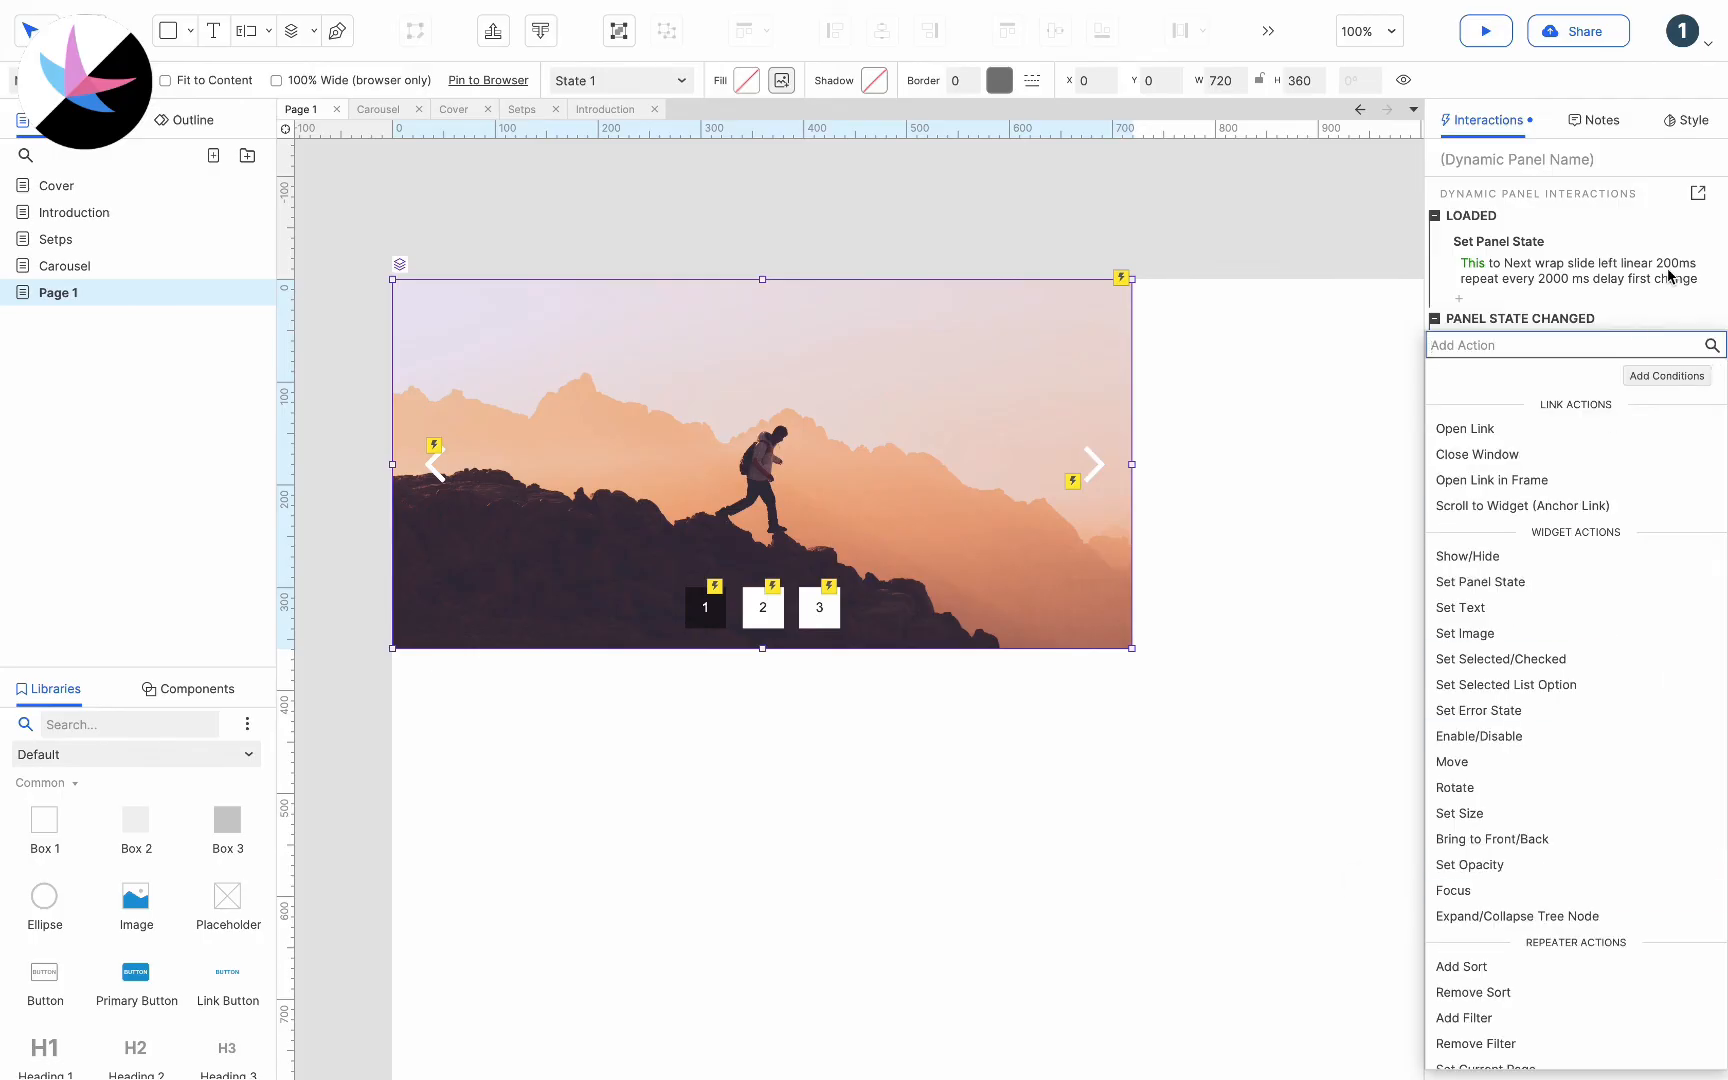
Add Case 1 to the Panel State Changed event with the condition that the state of This equals State 1
click(1655, 319)
click(1657, 321)
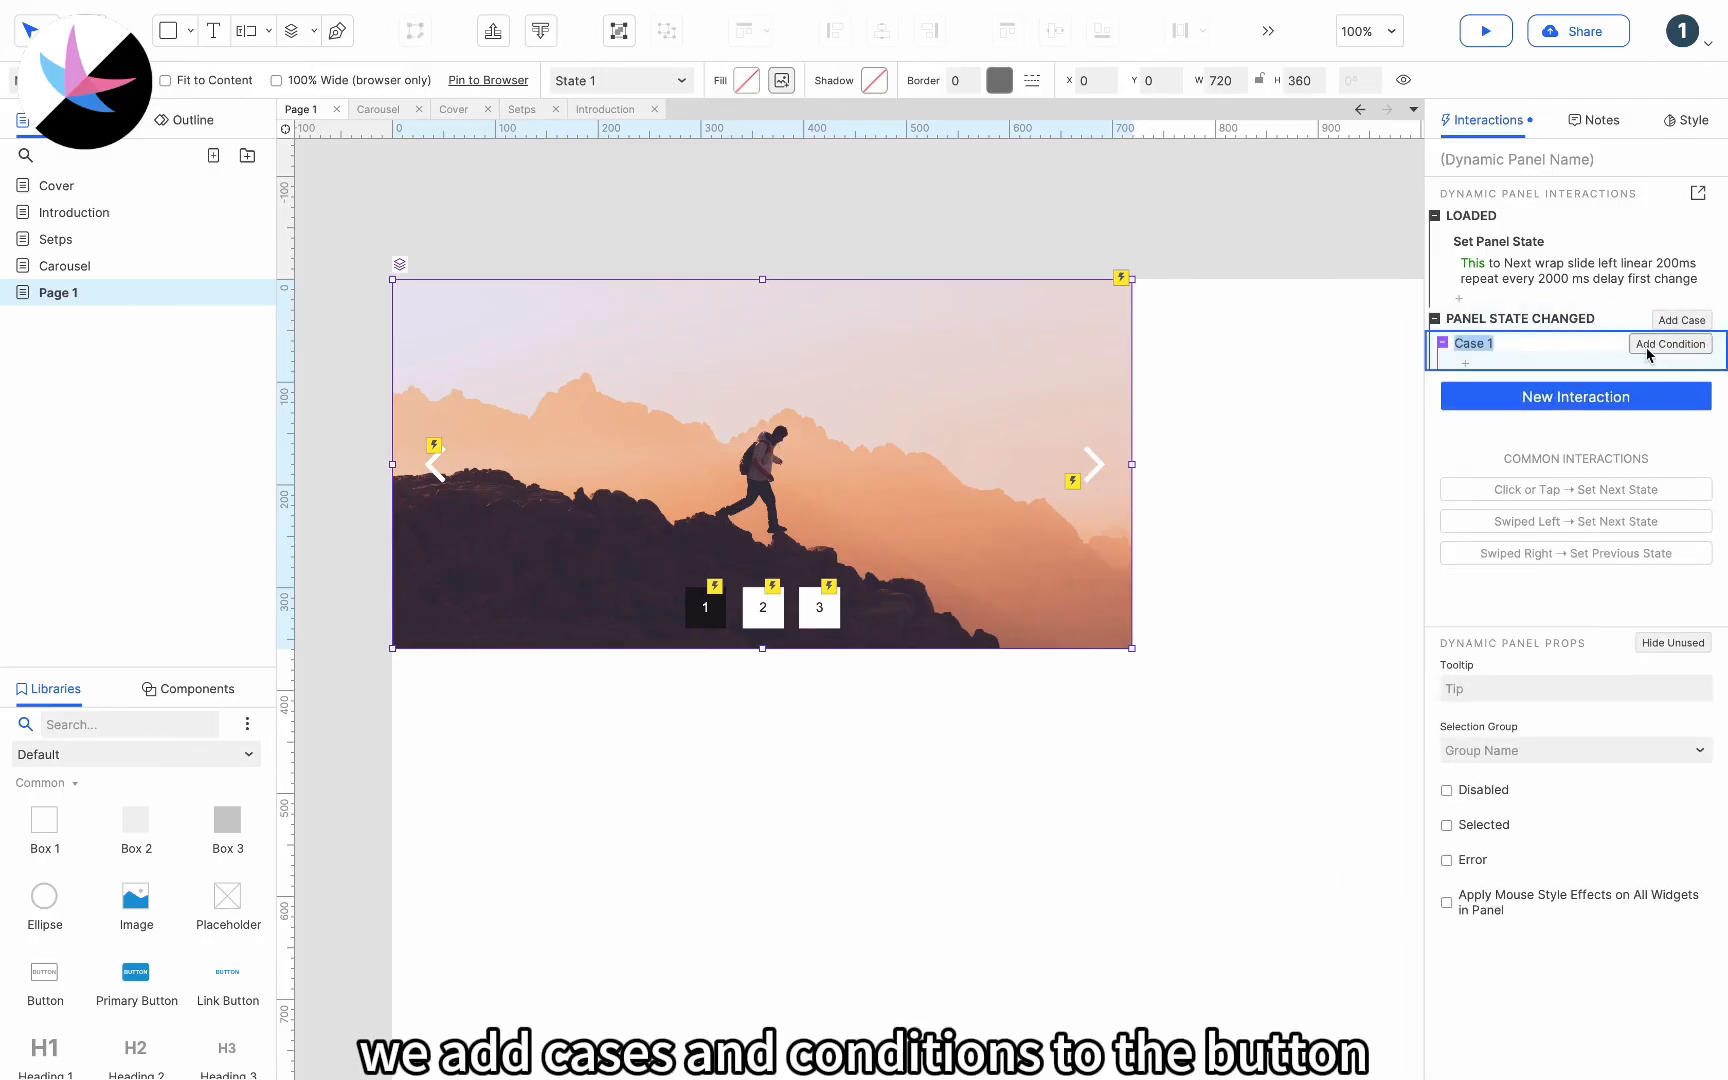
click(1651, 346)
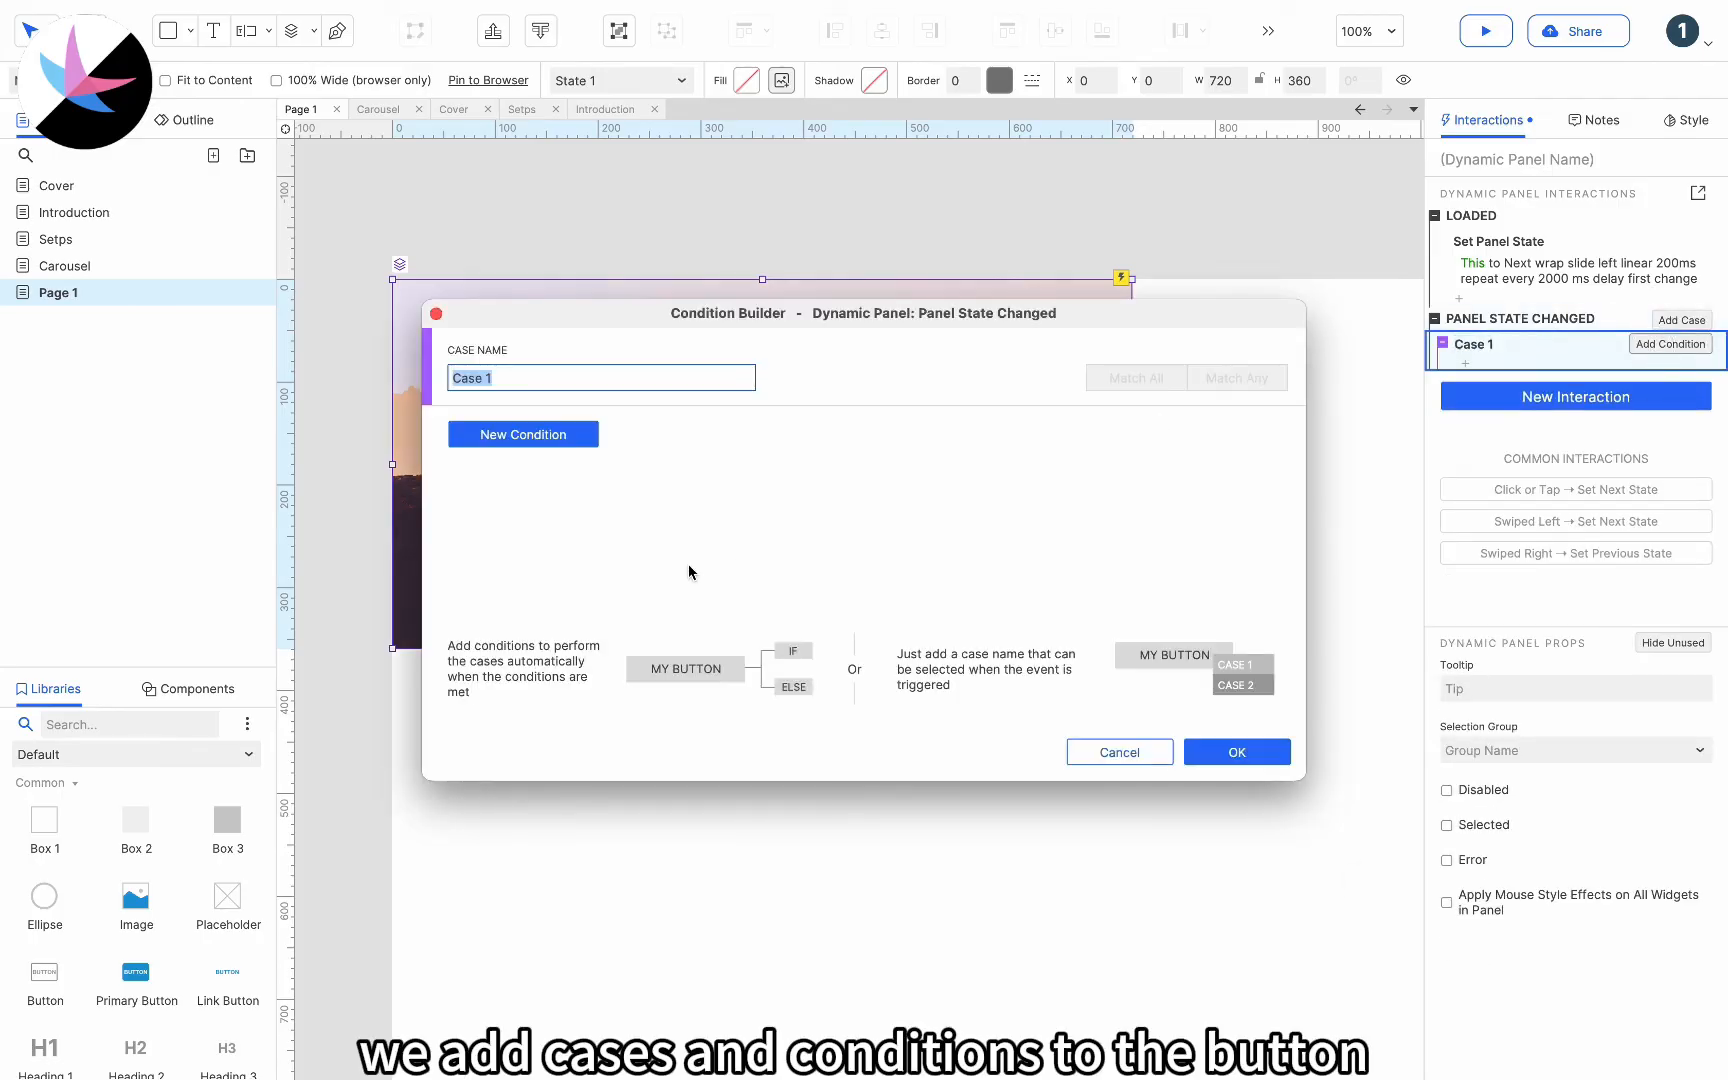
click(549, 436)
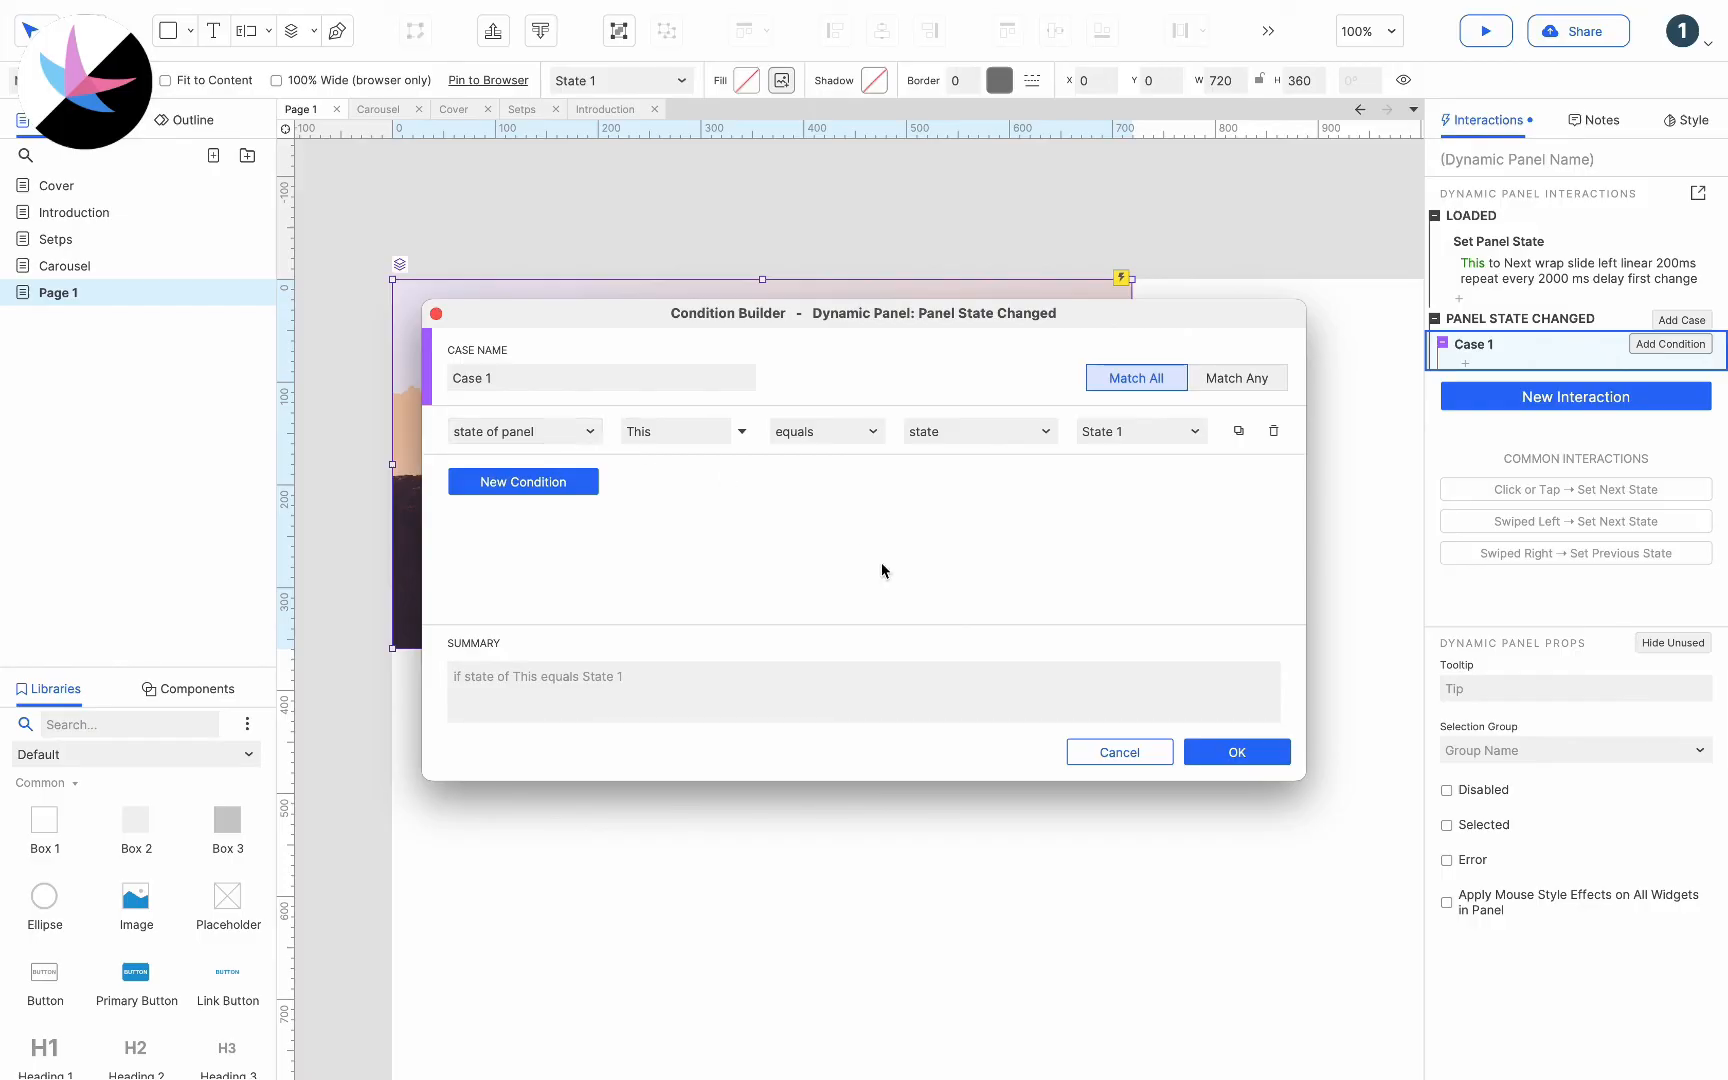
click(1249, 758)
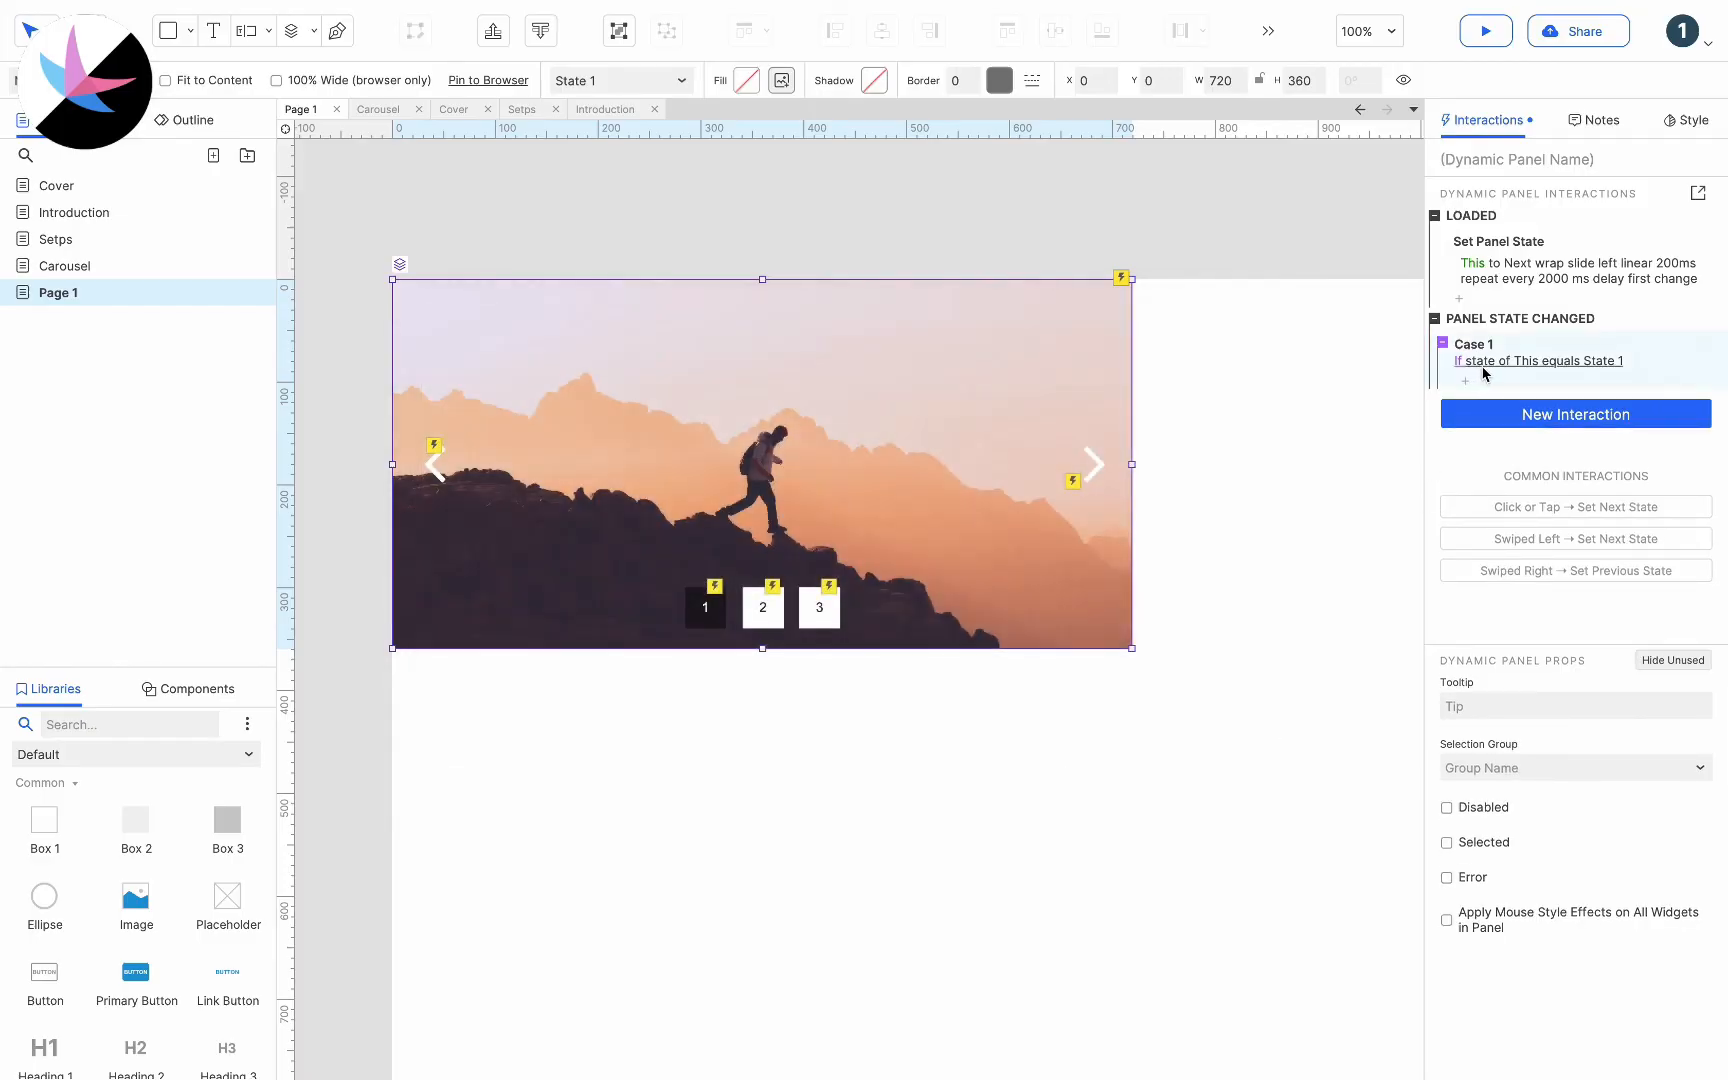
Add a Set Selected/Checked action to the State 1 case that sets box 1's value to true
click(1466, 381)
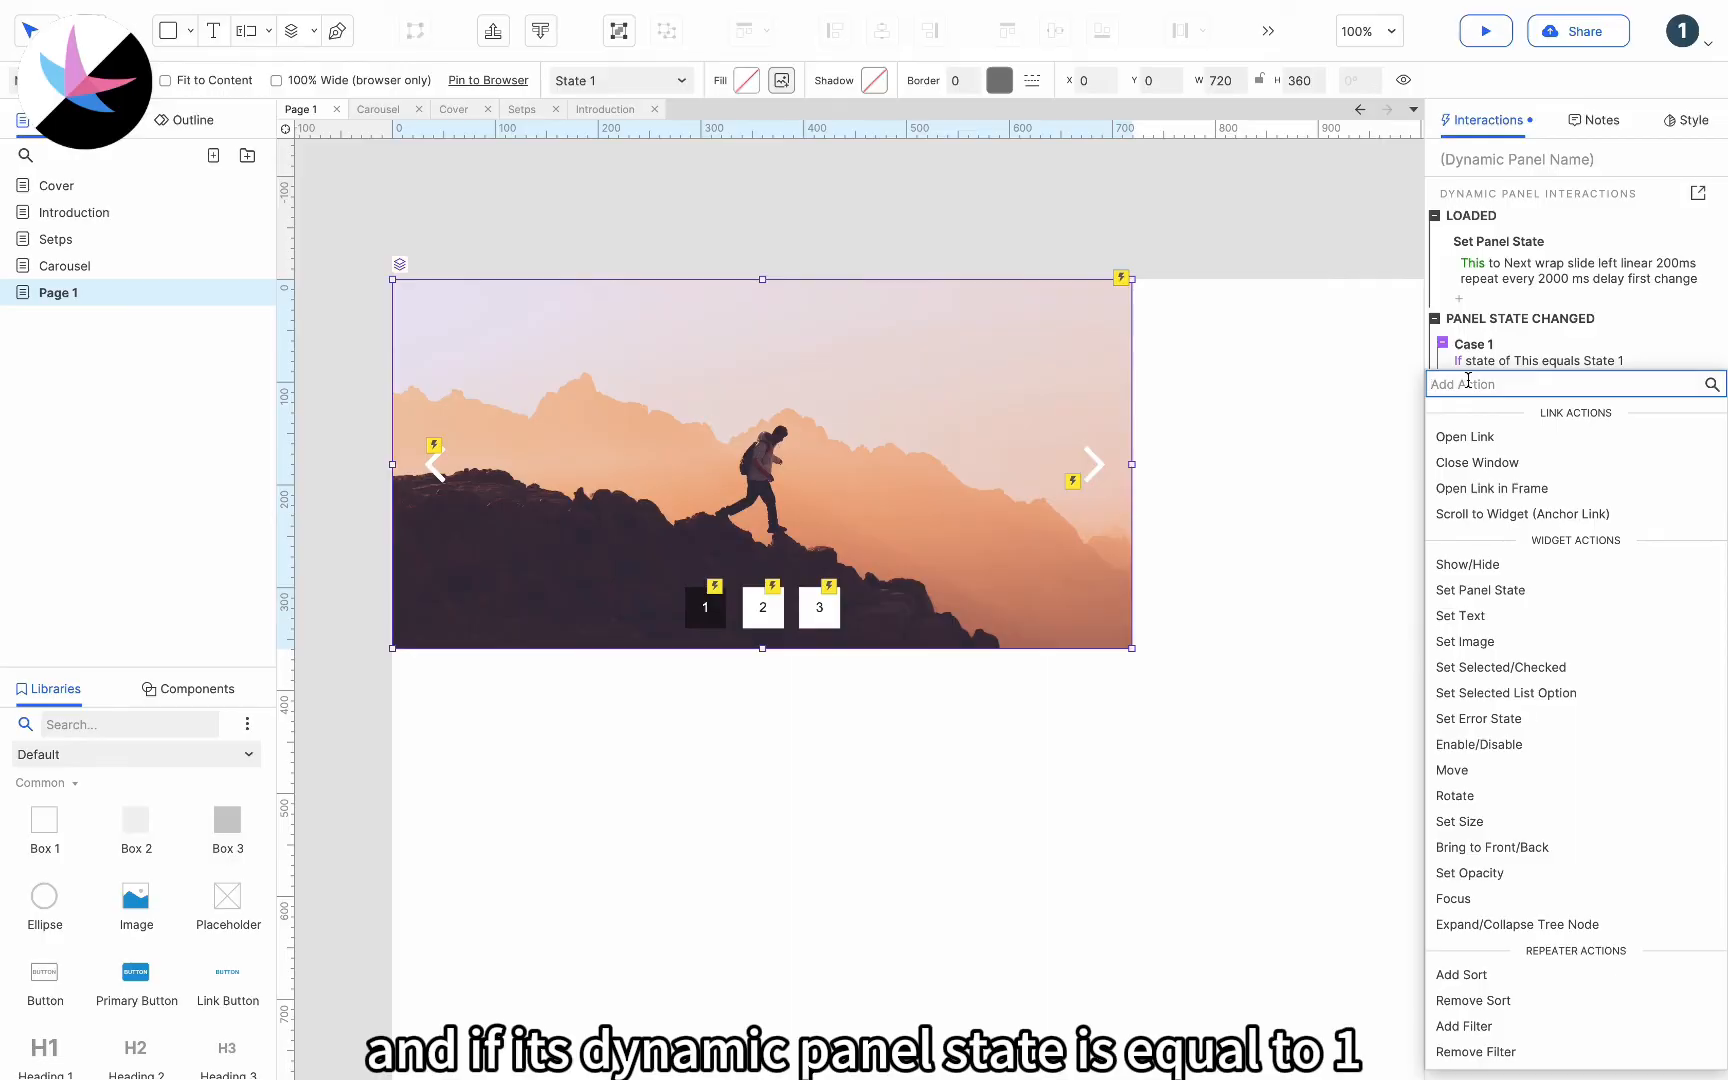
click(1500, 667)
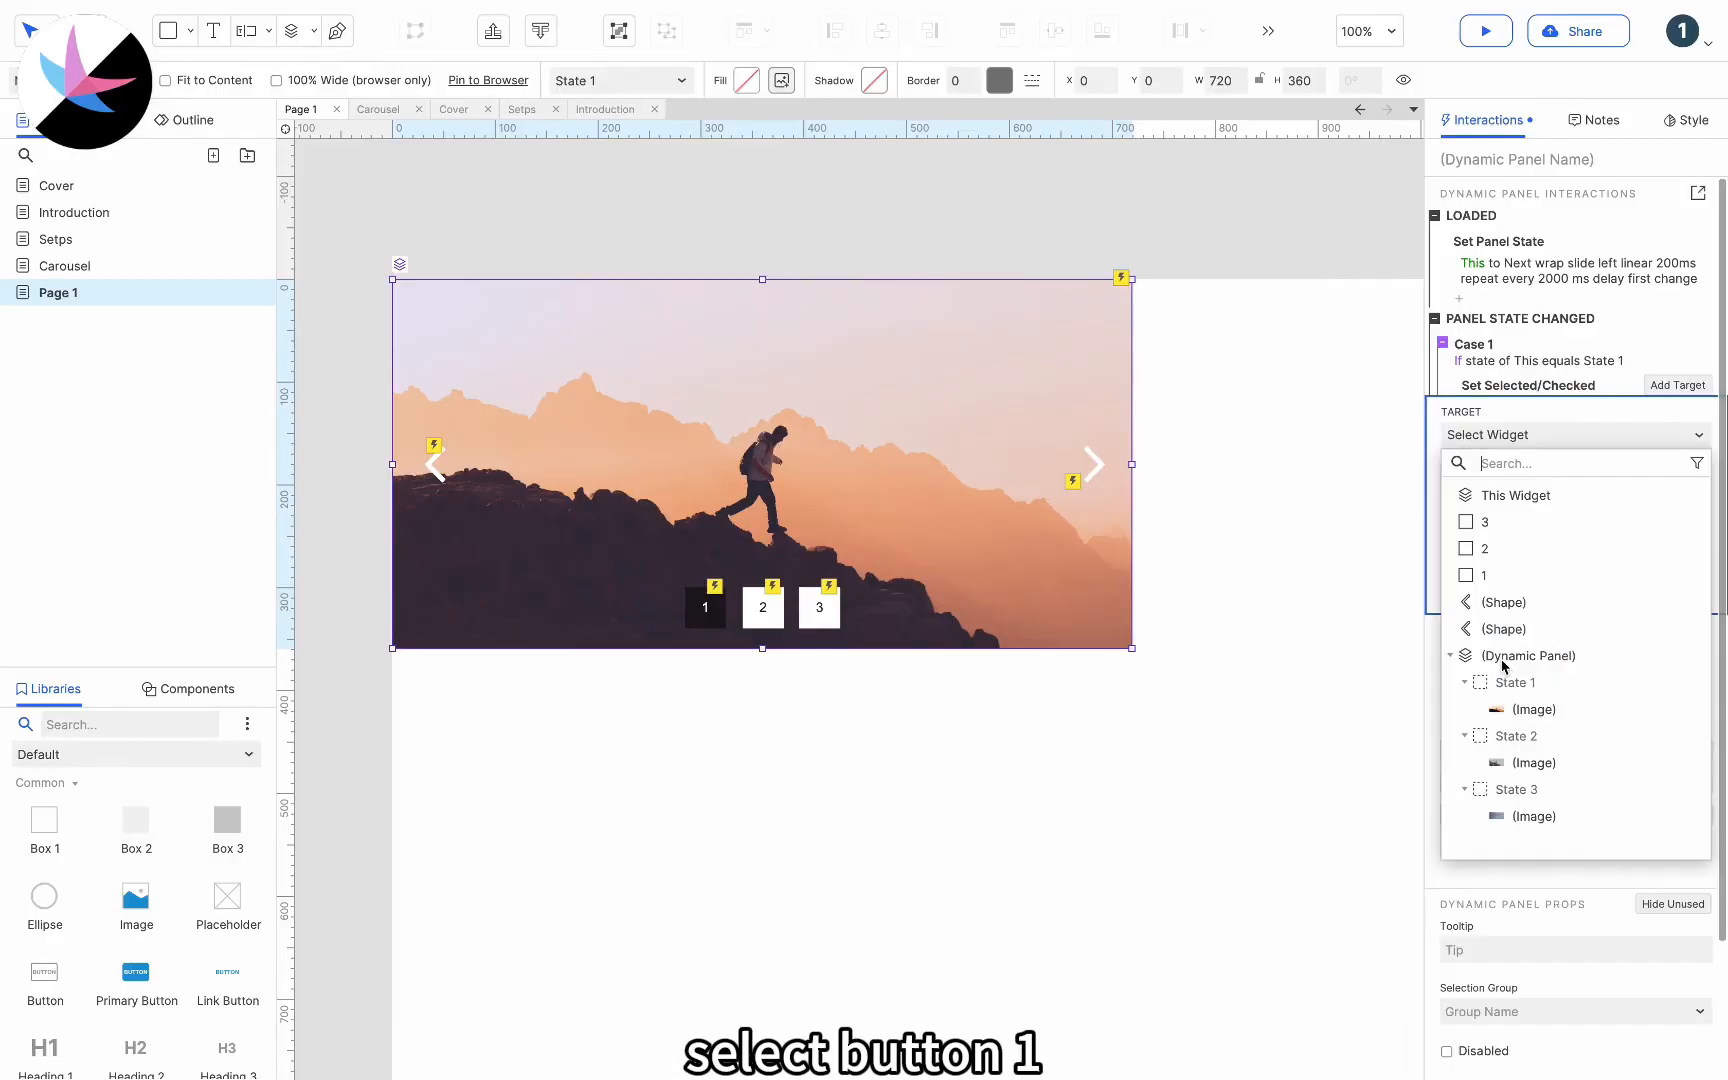
click(1499, 572)
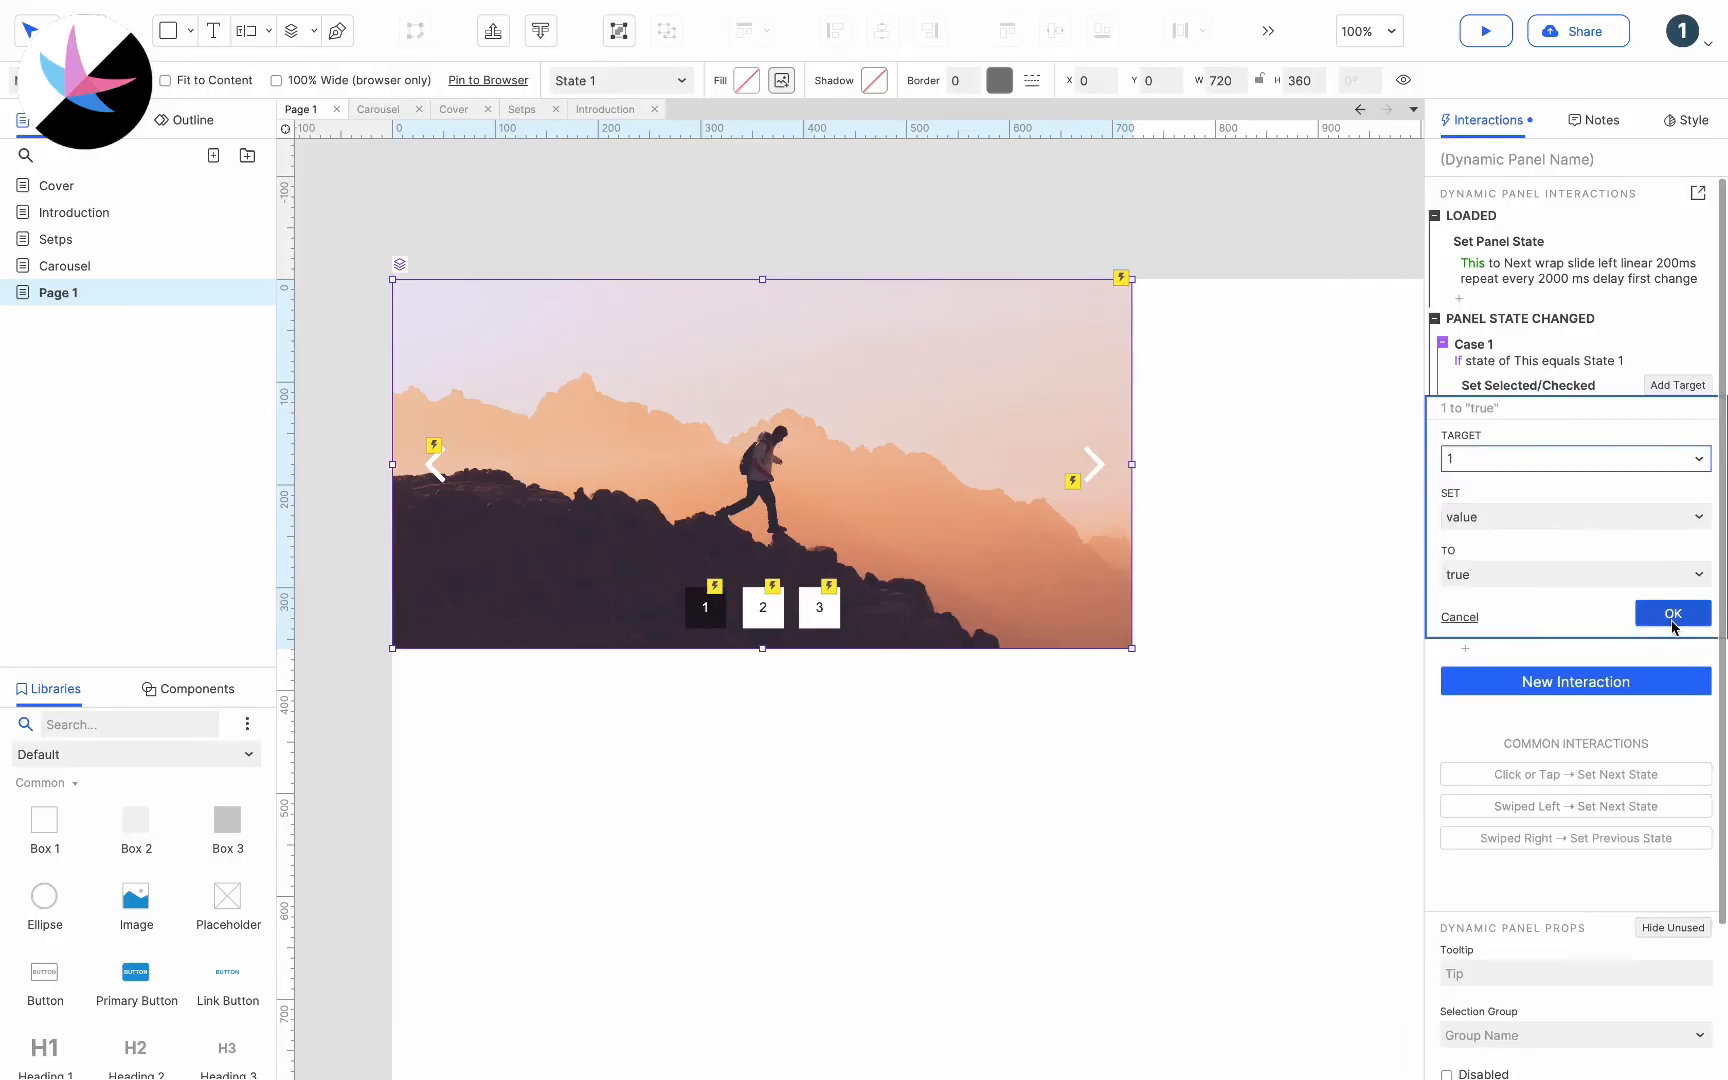
click(1674, 613)
Duplicate Case 1 within the Panel State Changed event and set the copy's condition to State 2
click(1495, 344)
key(super+c)
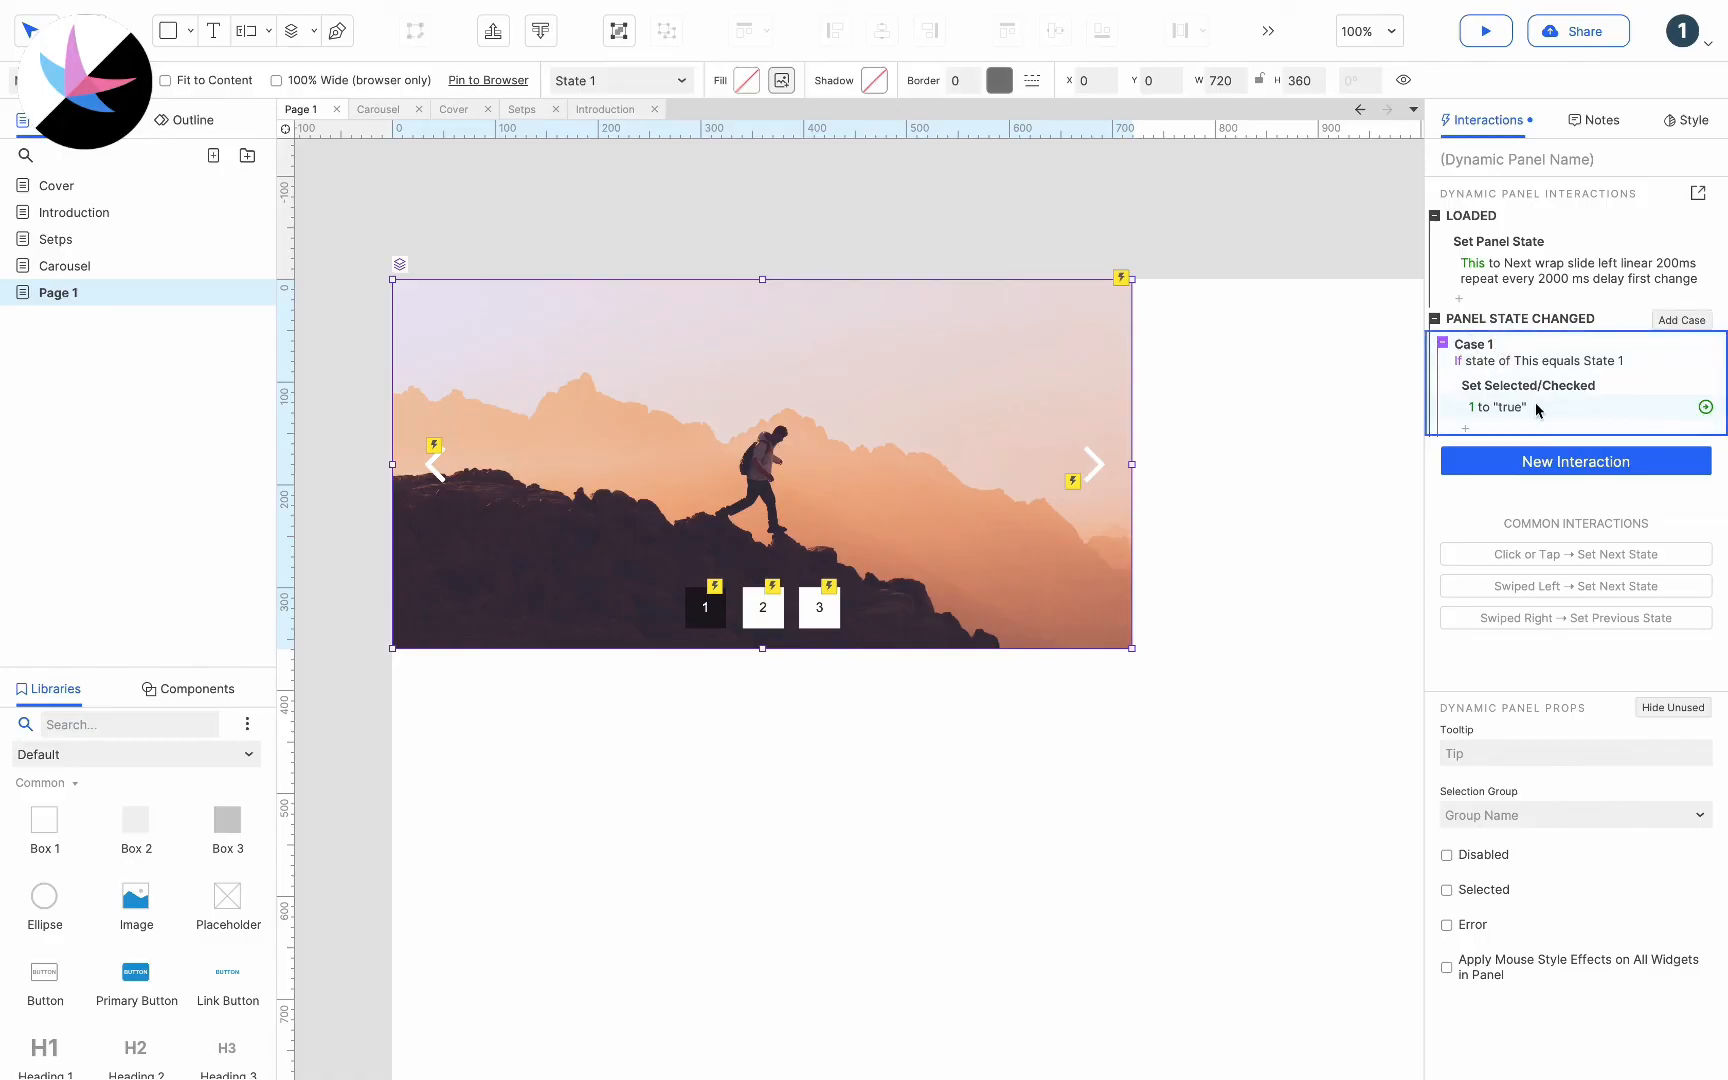
key(super+v)
click(1549, 468)
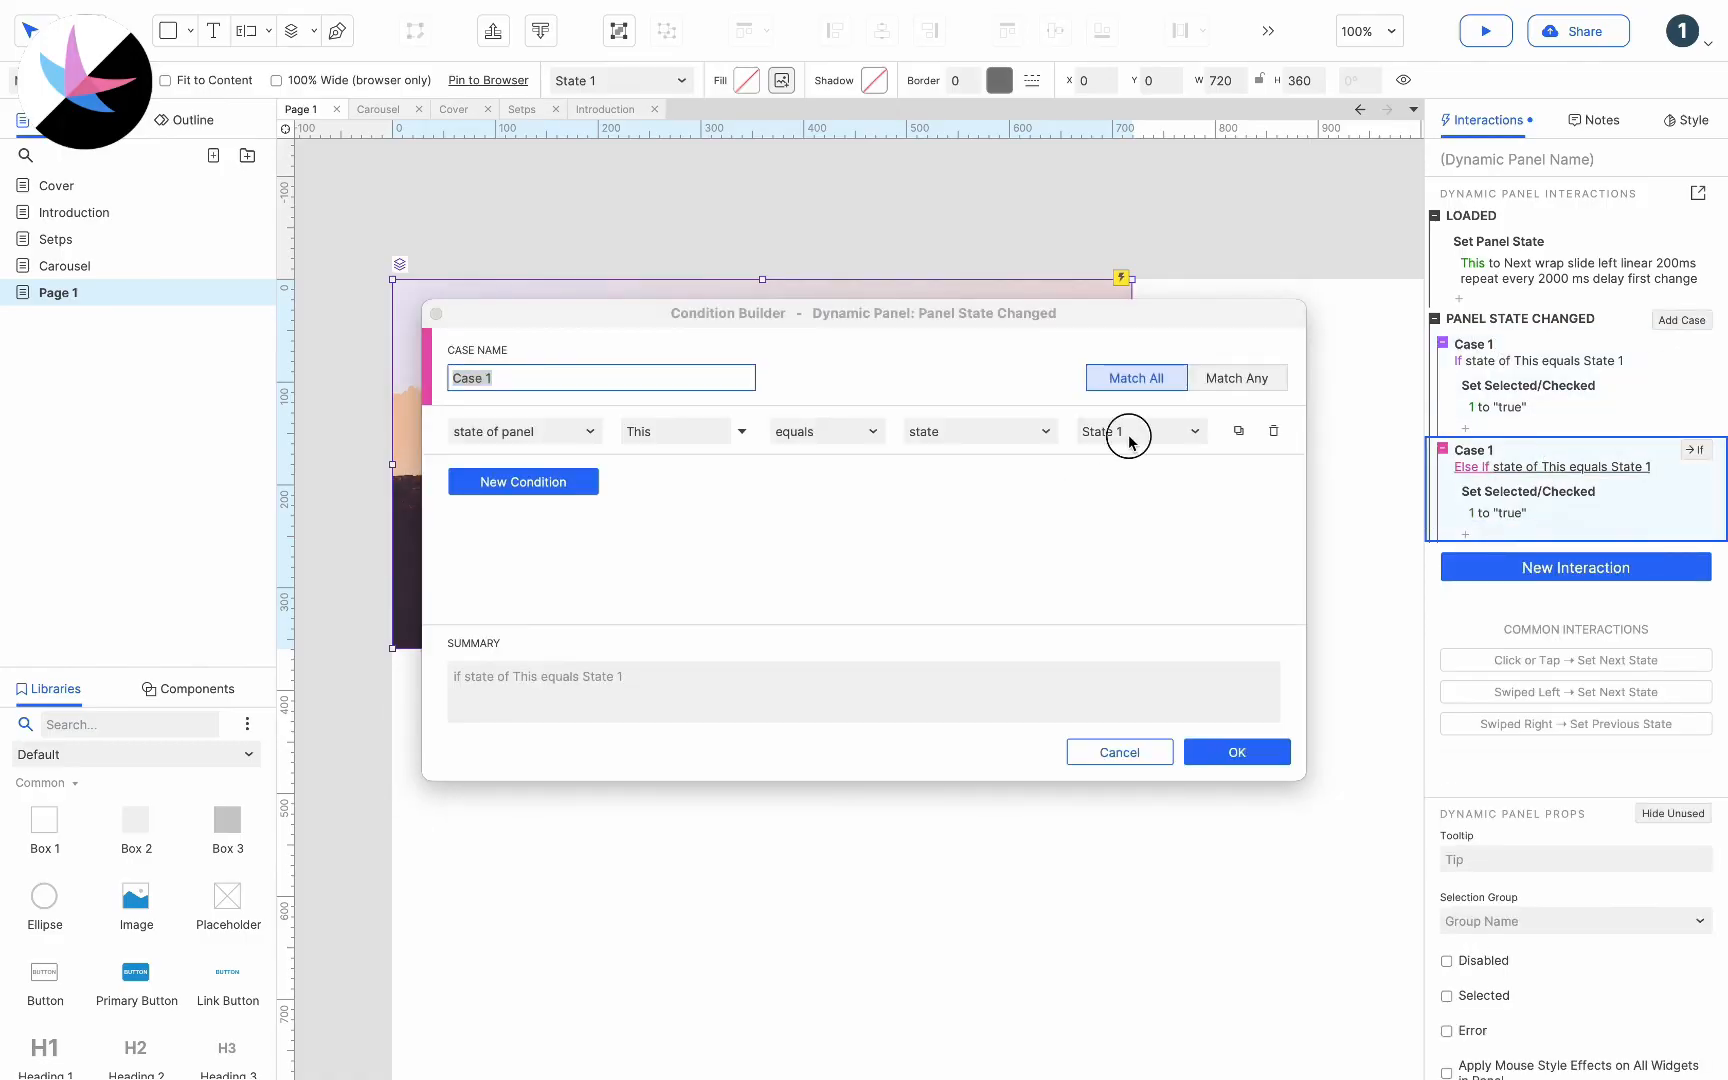
click(1130, 431)
click(1110, 483)
click(1237, 752)
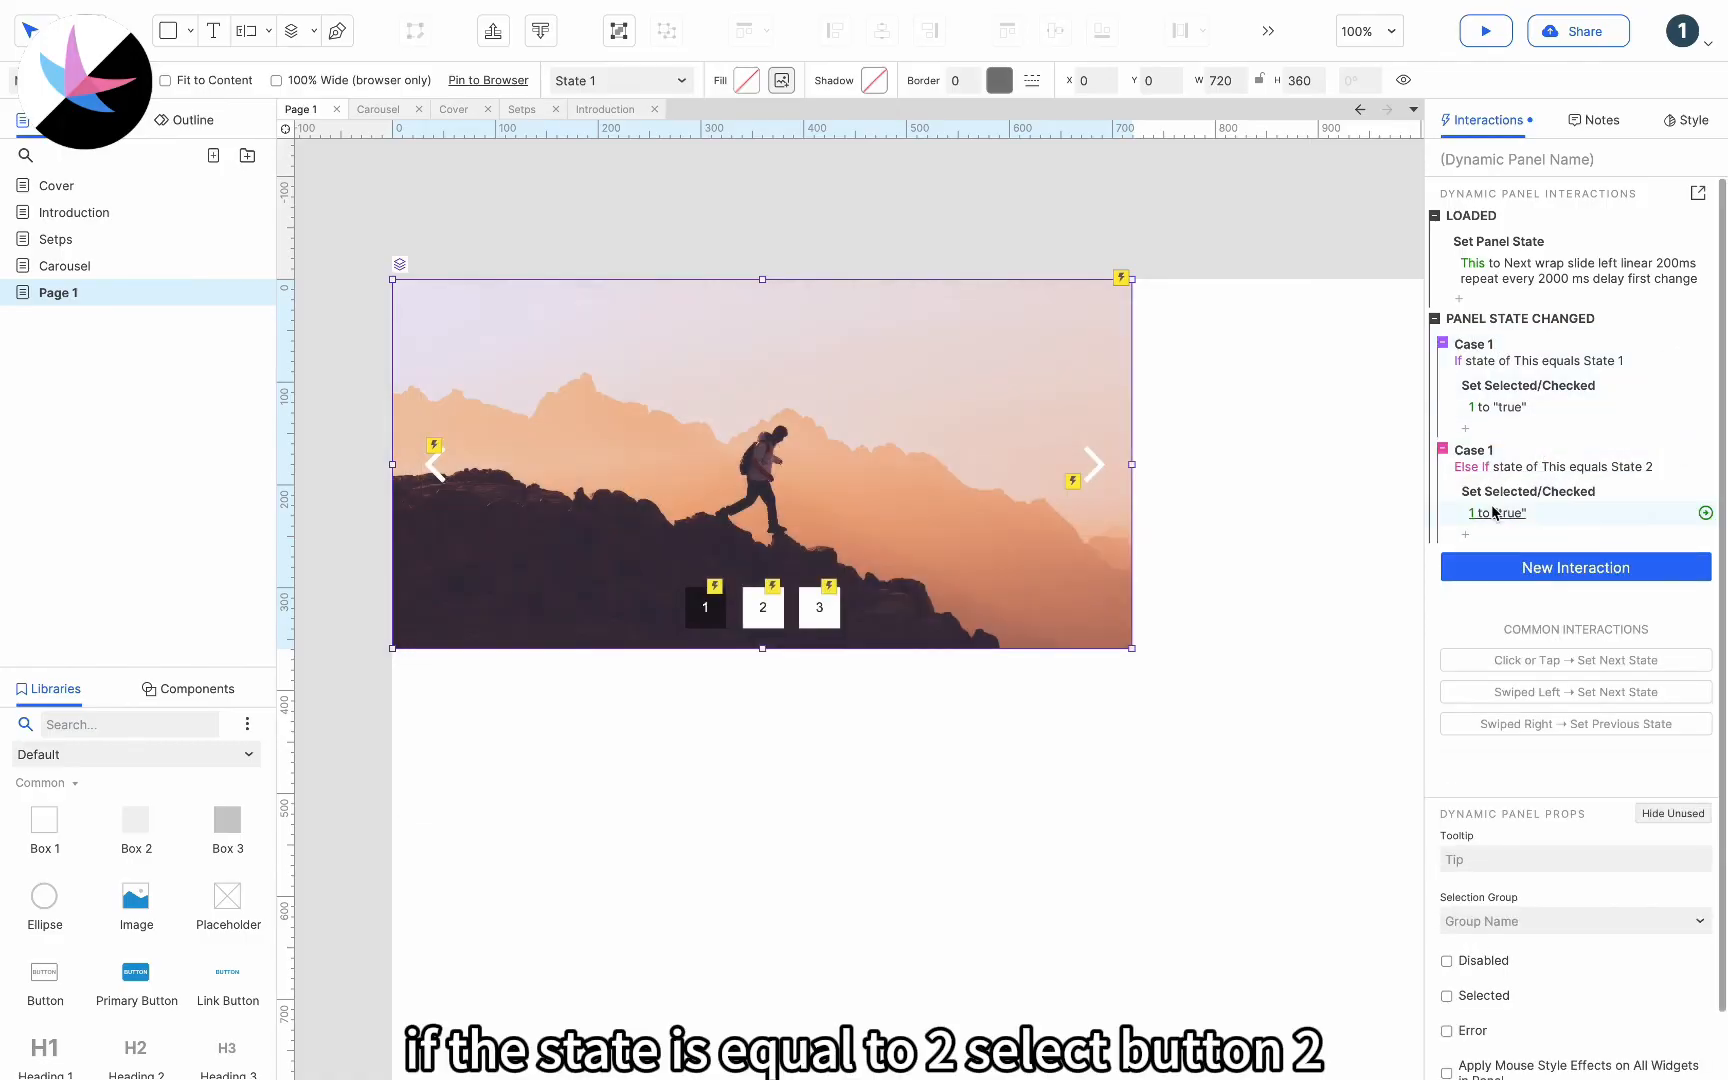
Retarget the Set Selected/Checked action of the State 2 case to box 2
click(1492, 512)
click(1483, 565)
click(1496, 675)
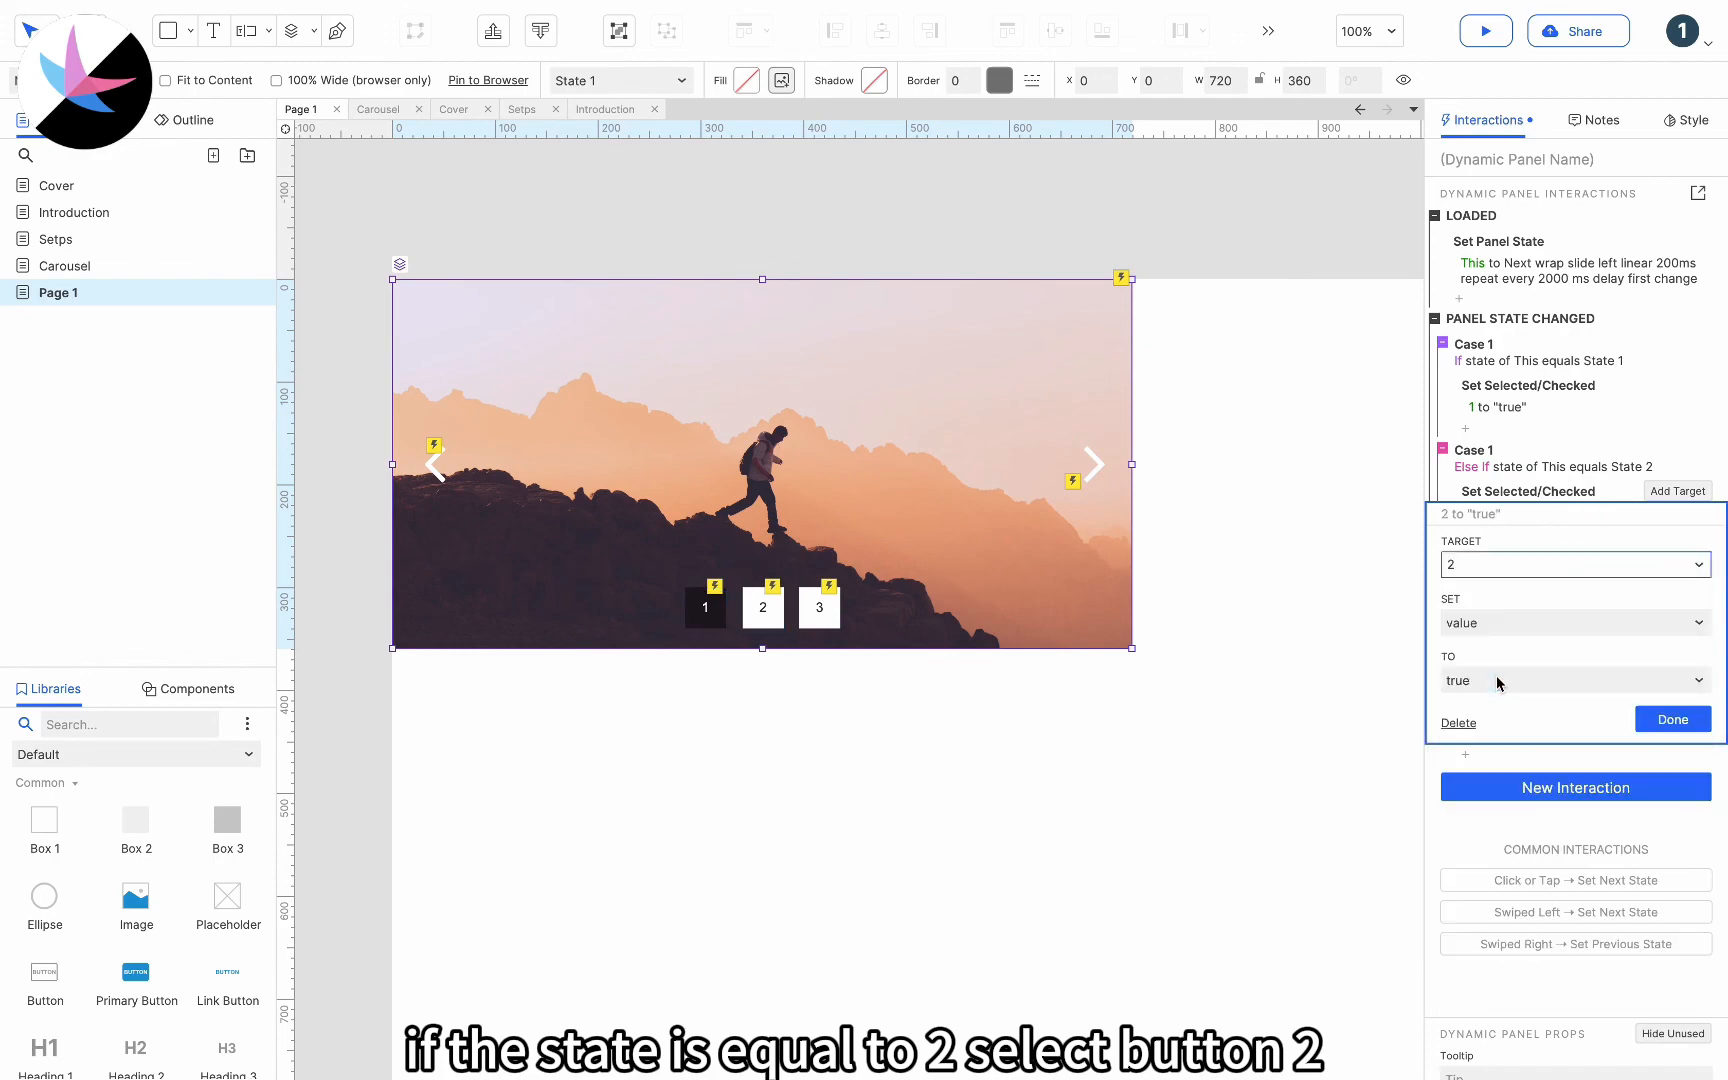
click(1686, 718)
Paste another copy of Case 1 below the State 2 case and set its condition to State 3
click(1540, 467)
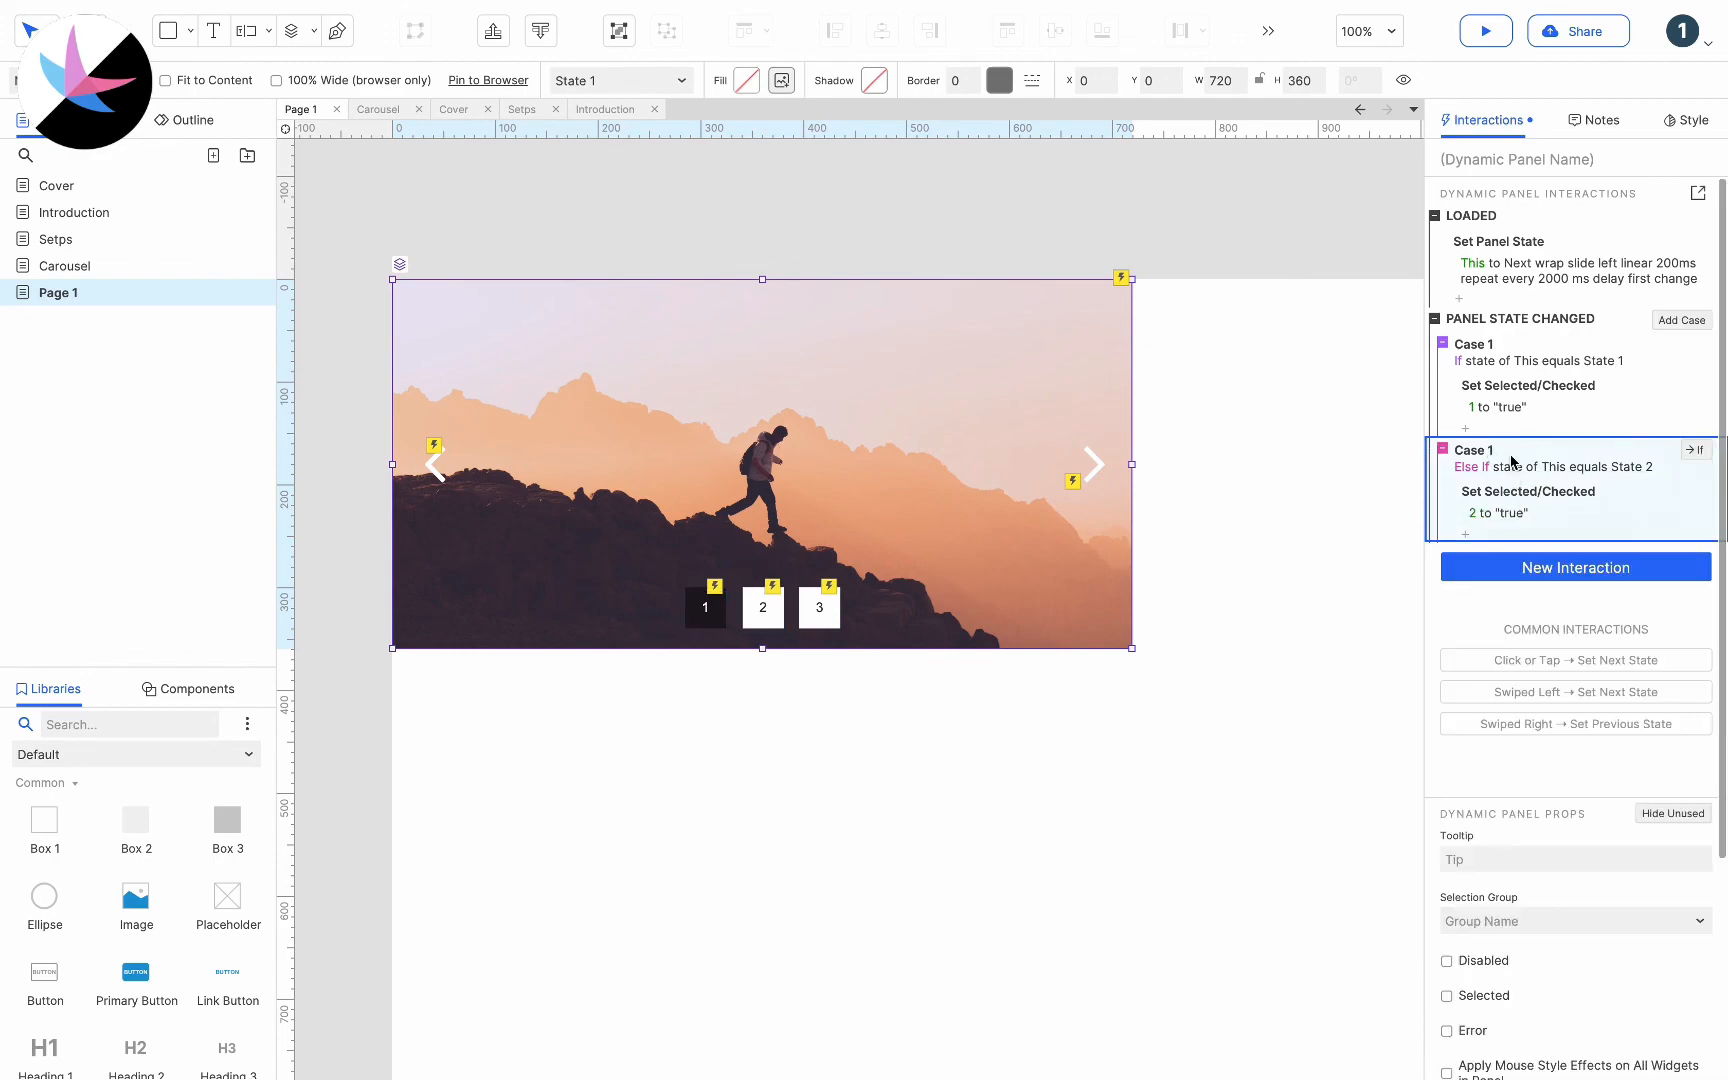
key(ctrl+v)
click(1548, 578)
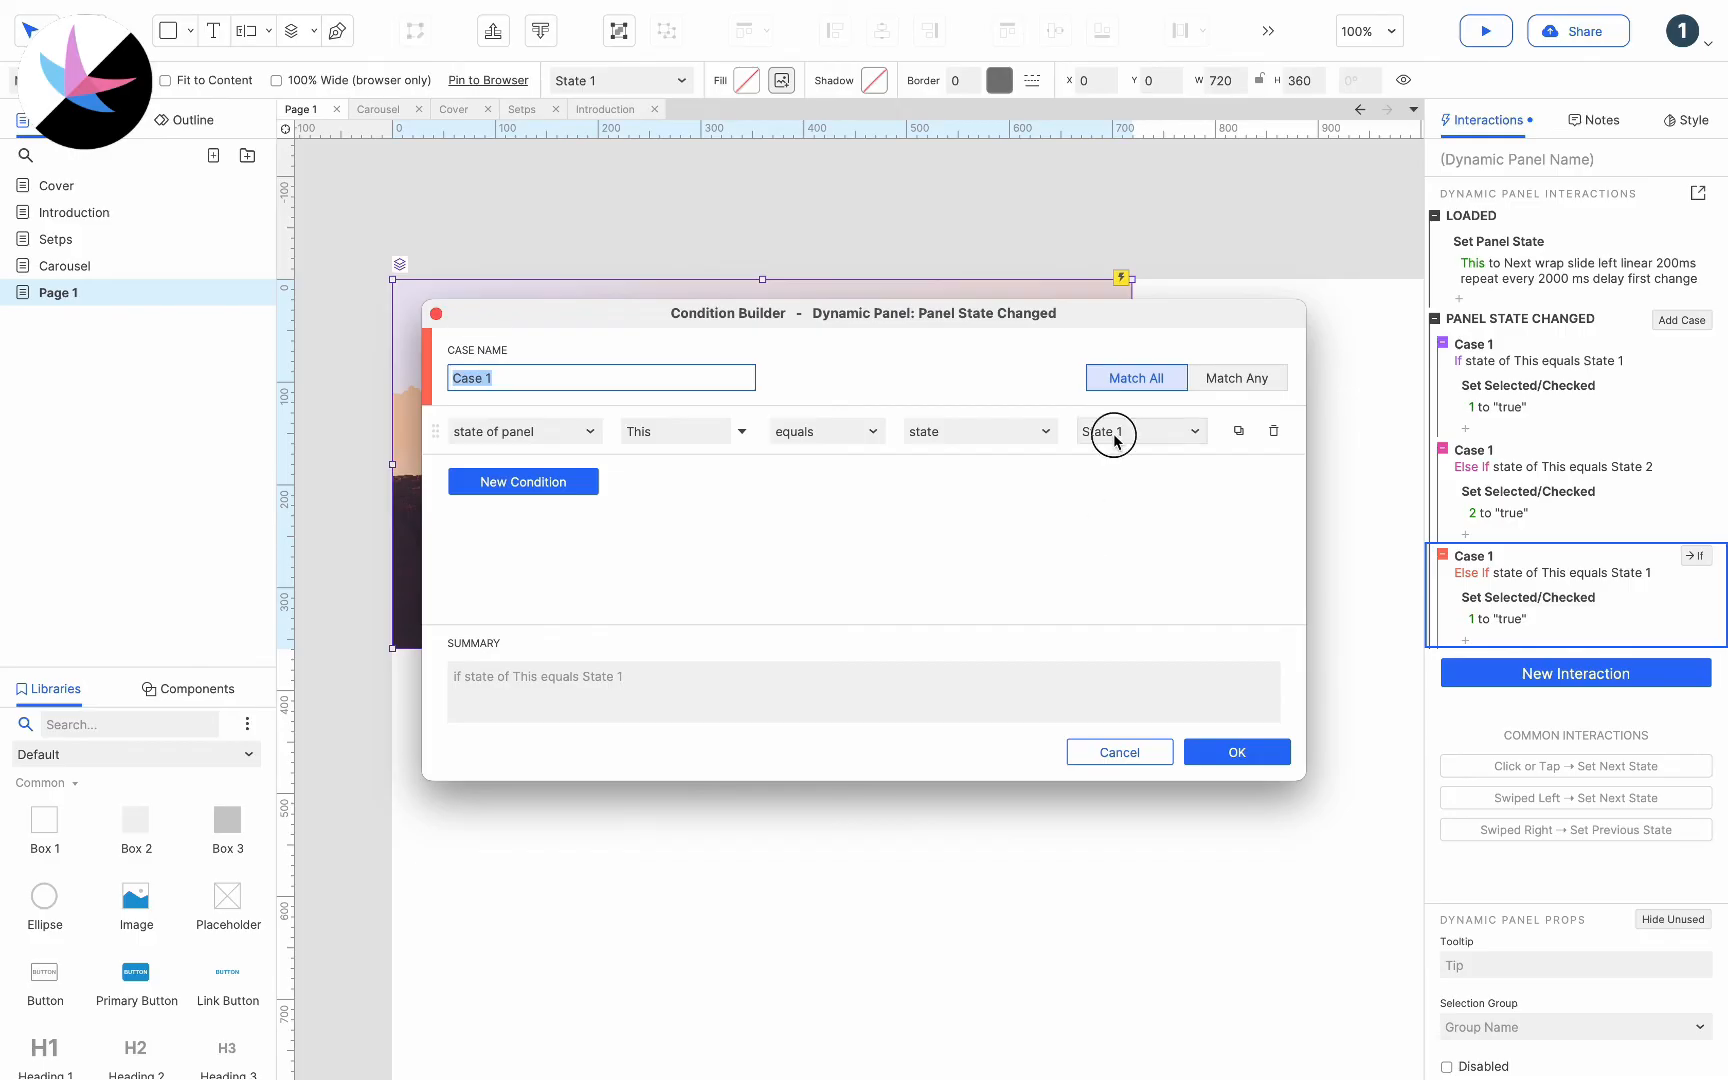
click(1120, 431)
click(1120, 513)
click(1237, 752)
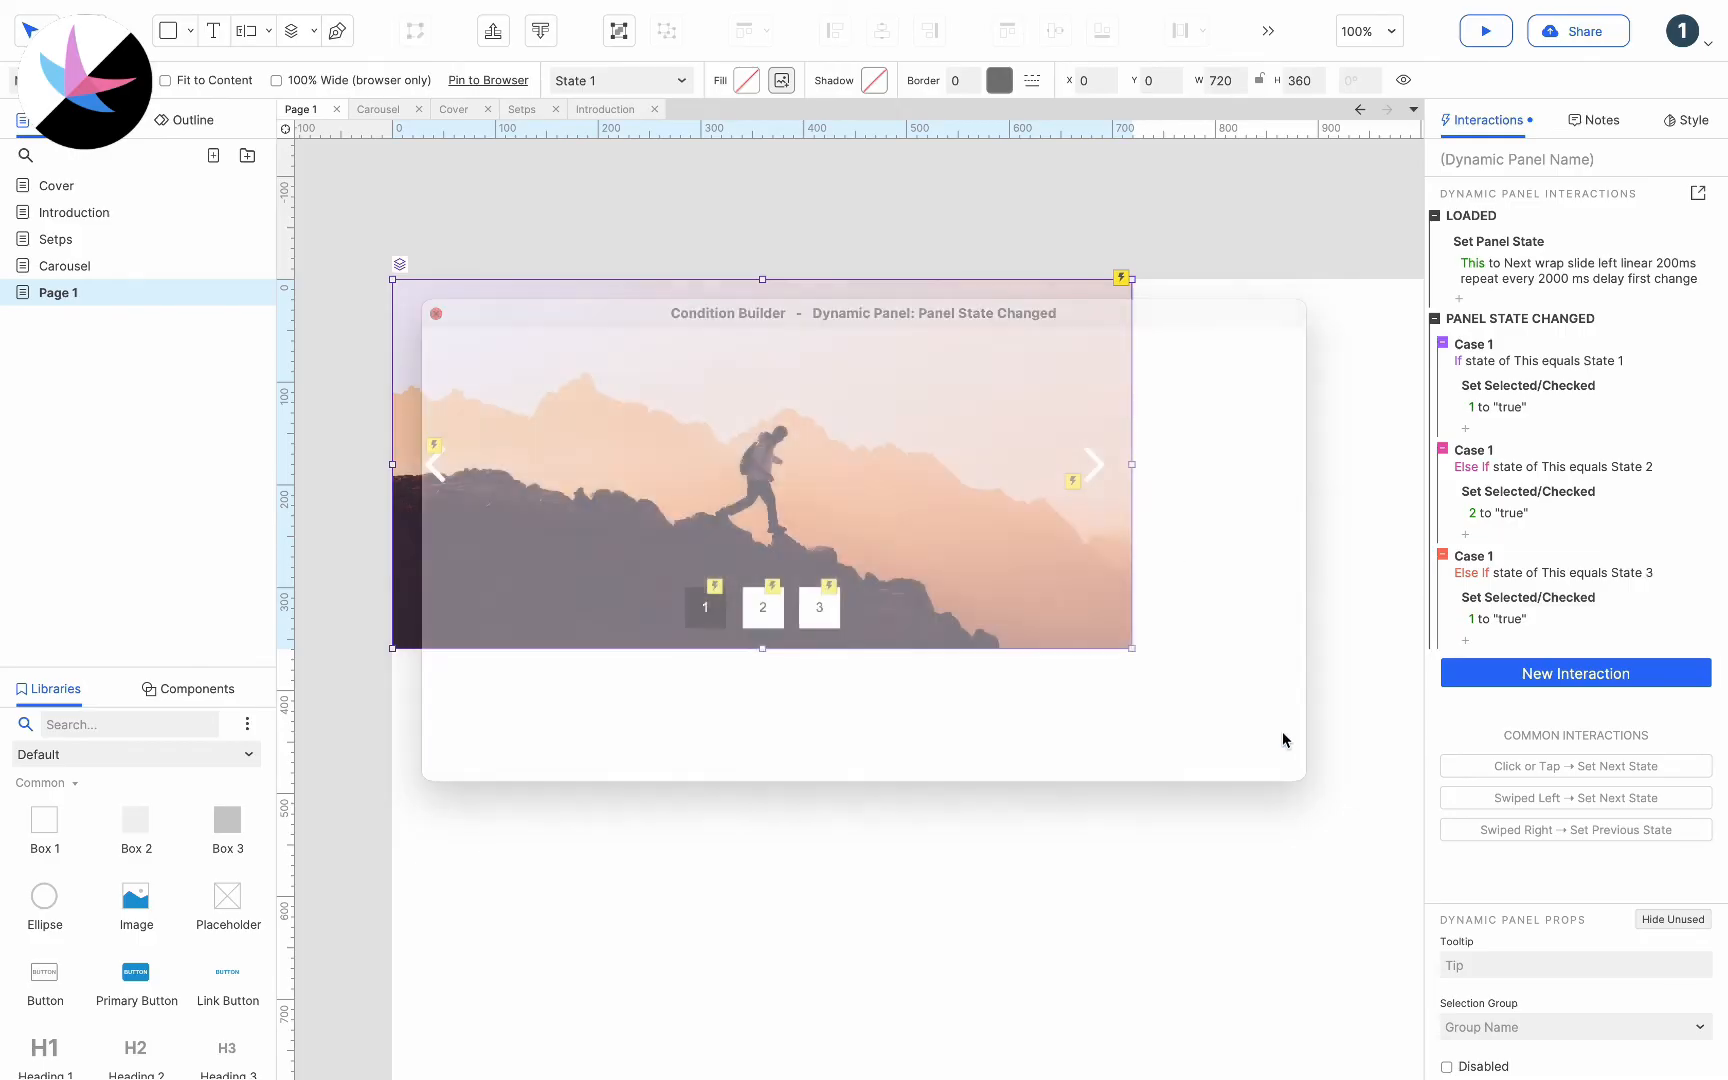
Retarget the Set Selected/Checked action of the State 3 case to box 3 and deselect the dynamic panel
click(1490, 620)
click(1477, 680)
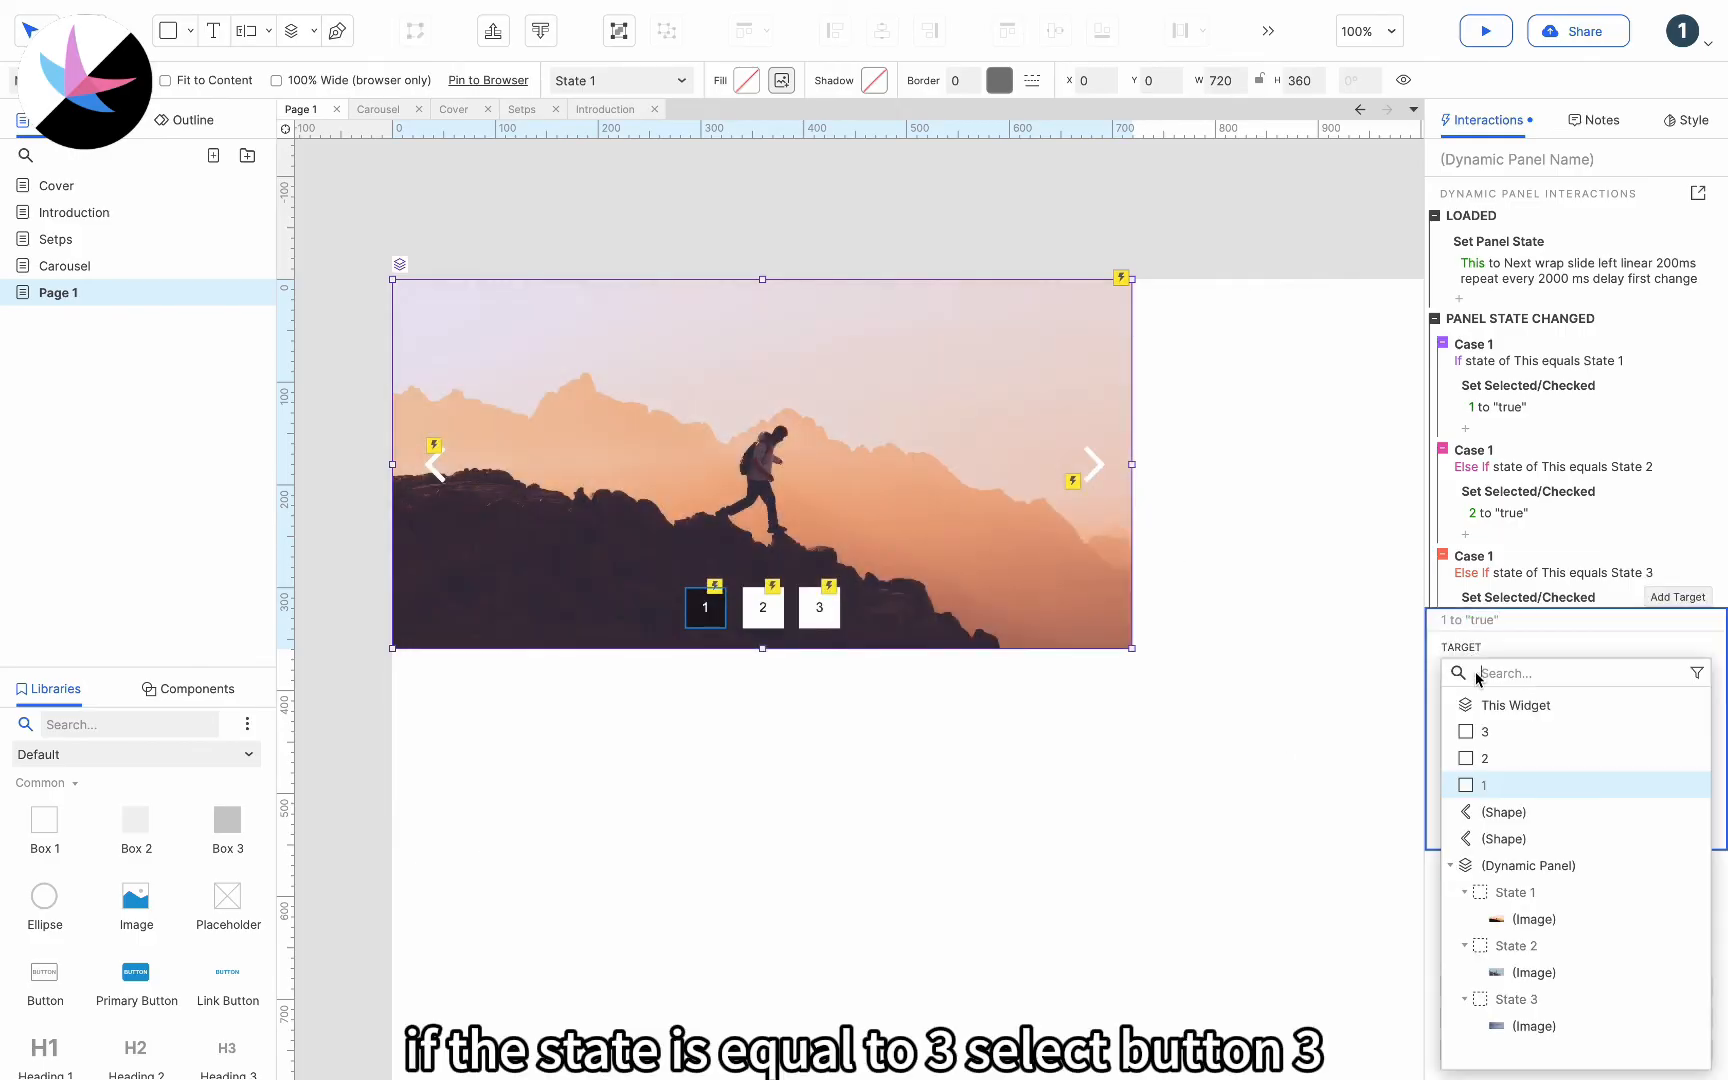
click(1462, 783)
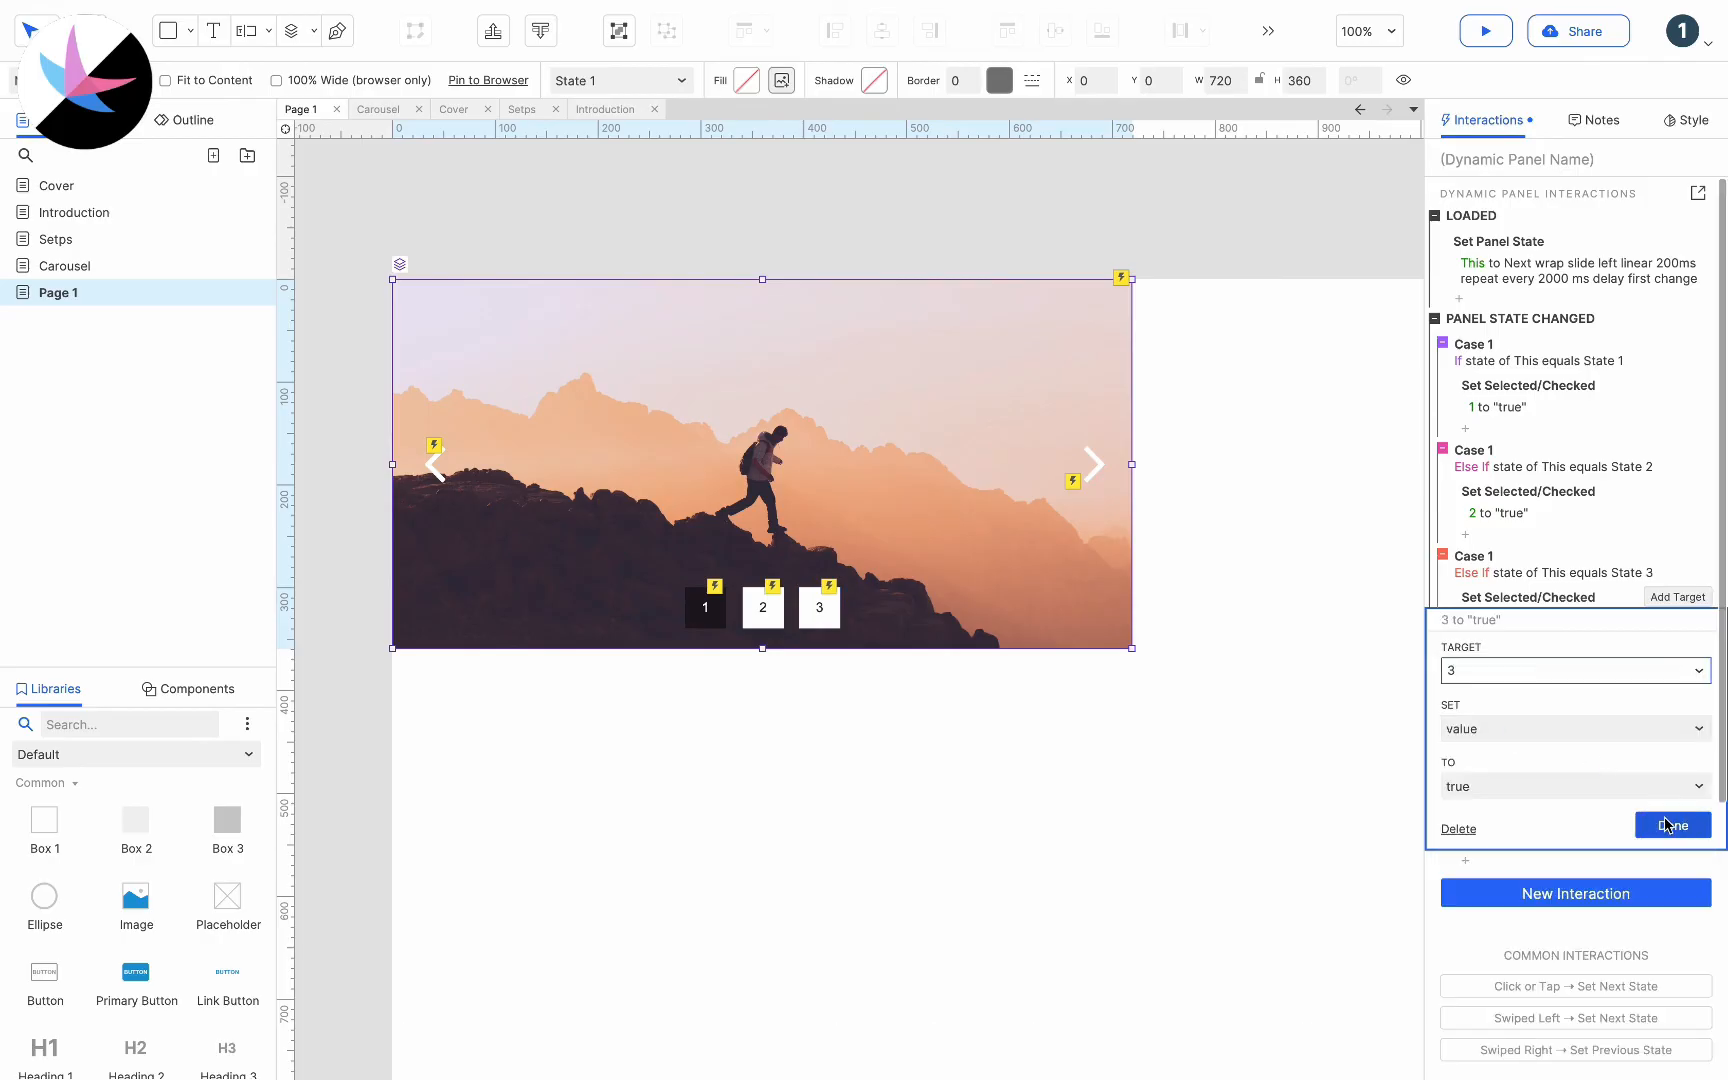
click(1665, 825)
click(1336, 747)
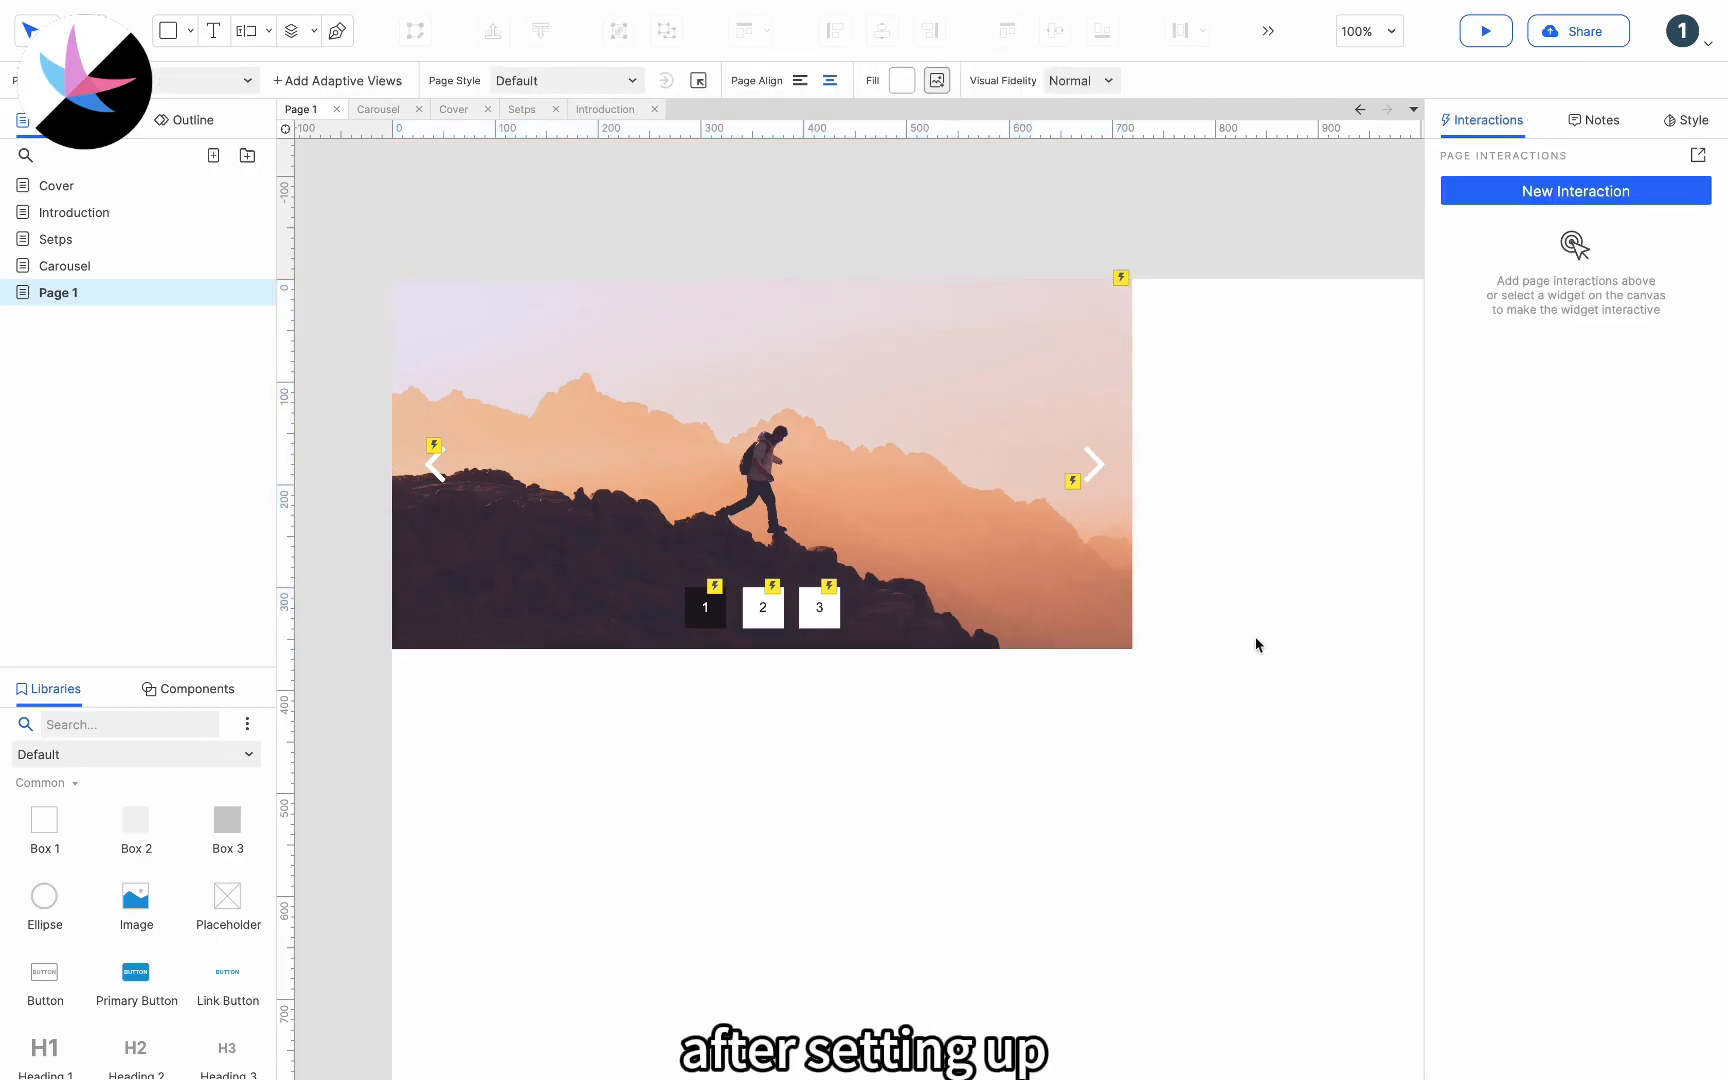
Preview Page 1 in the browser and test stepping through the carousel images with the arrows
click(1486, 32)
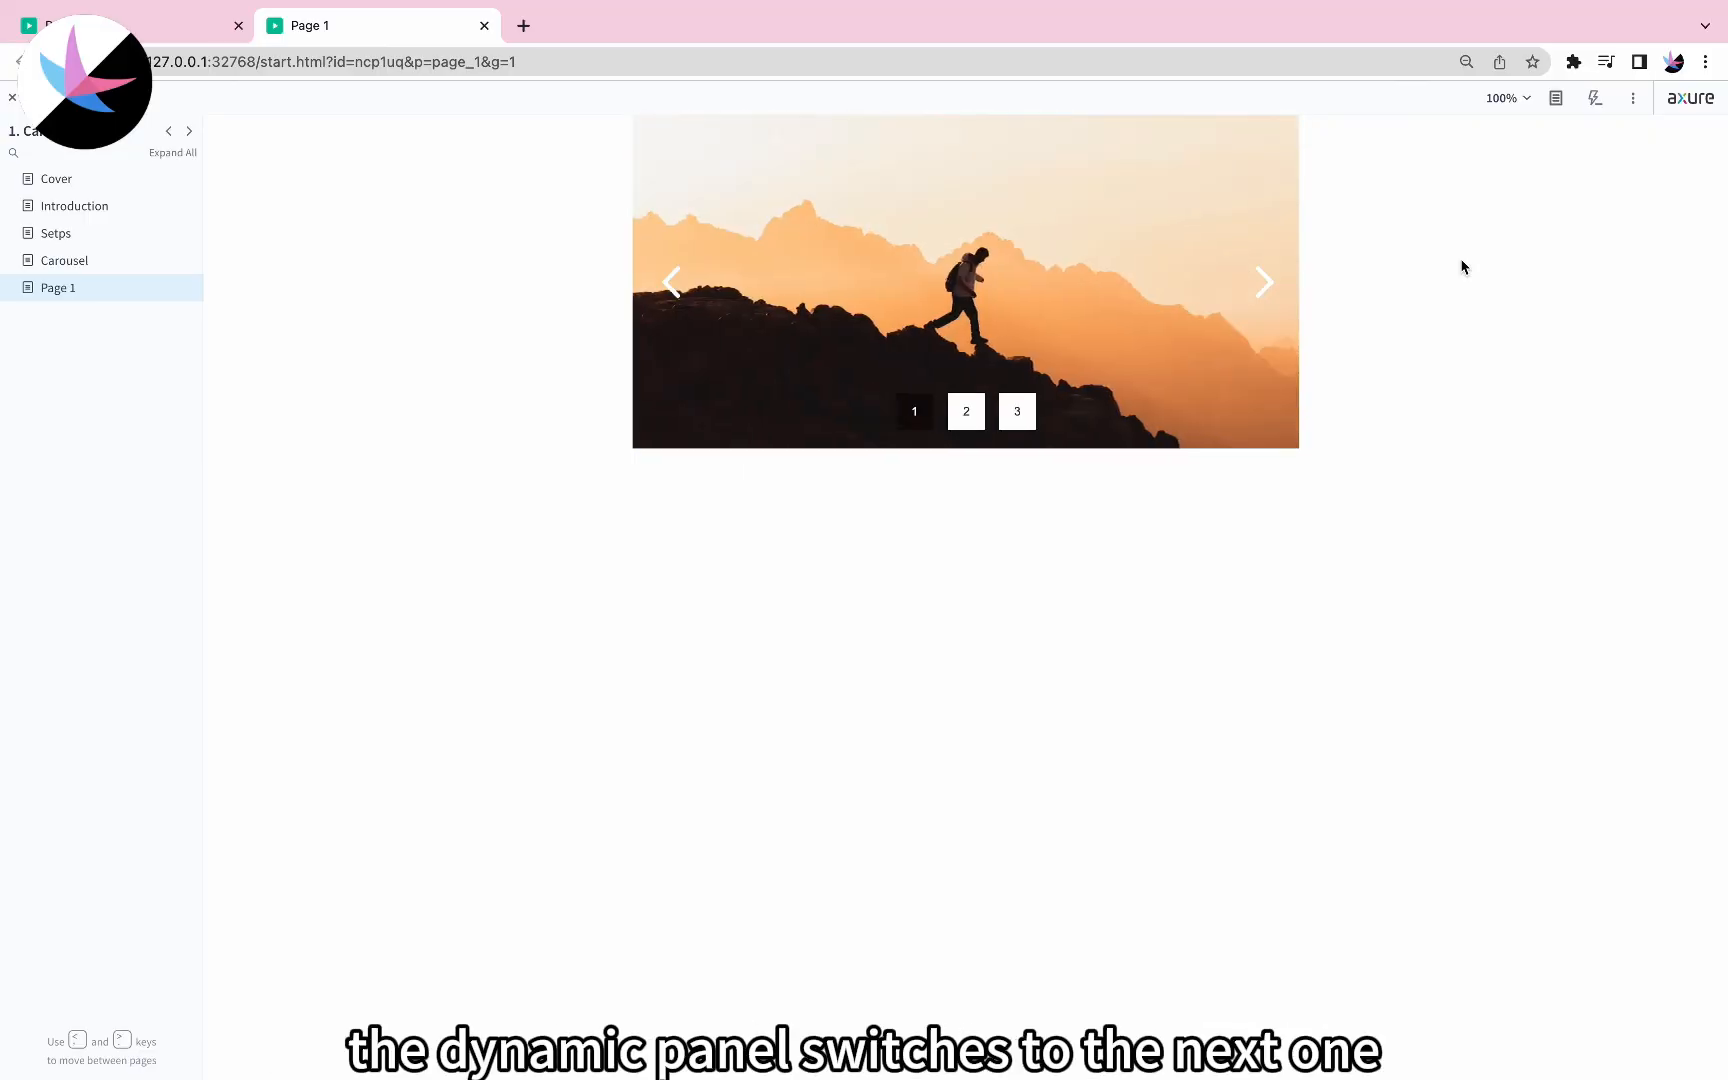
click(1271, 284)
click(1271, 284)
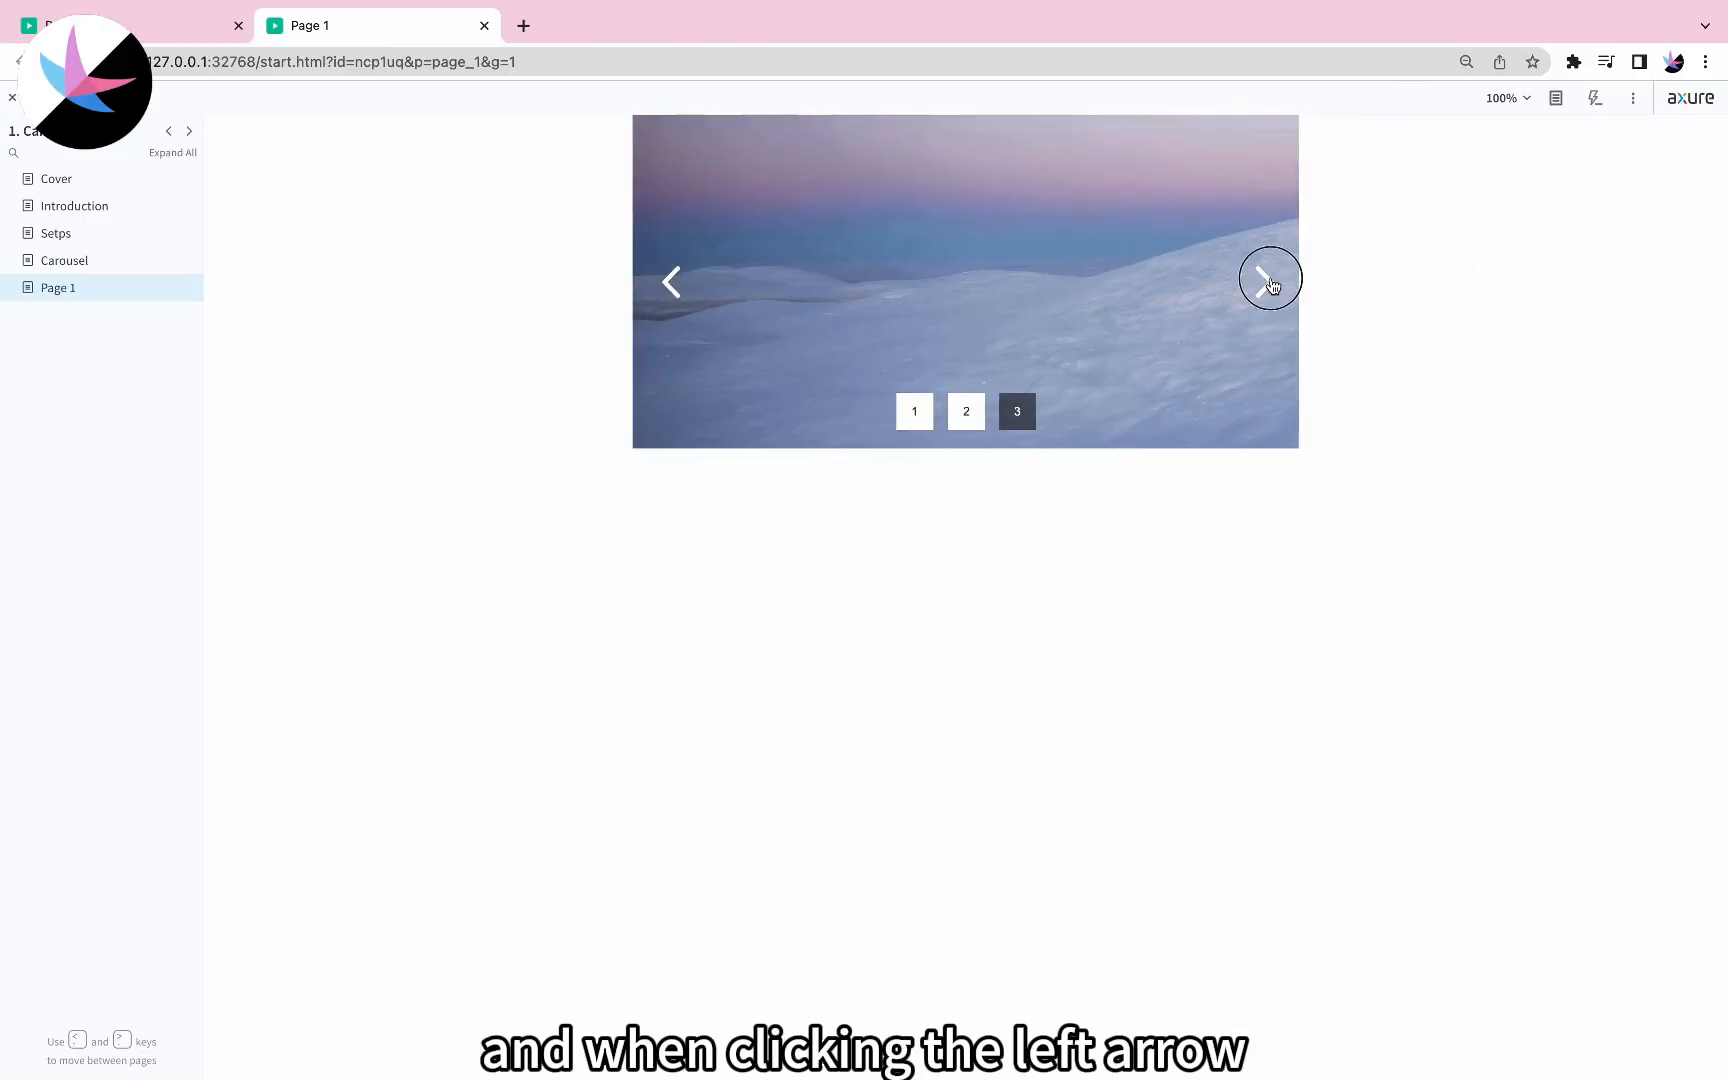
click(1271, 284)
click(1271, 284)
click(1271, 284)
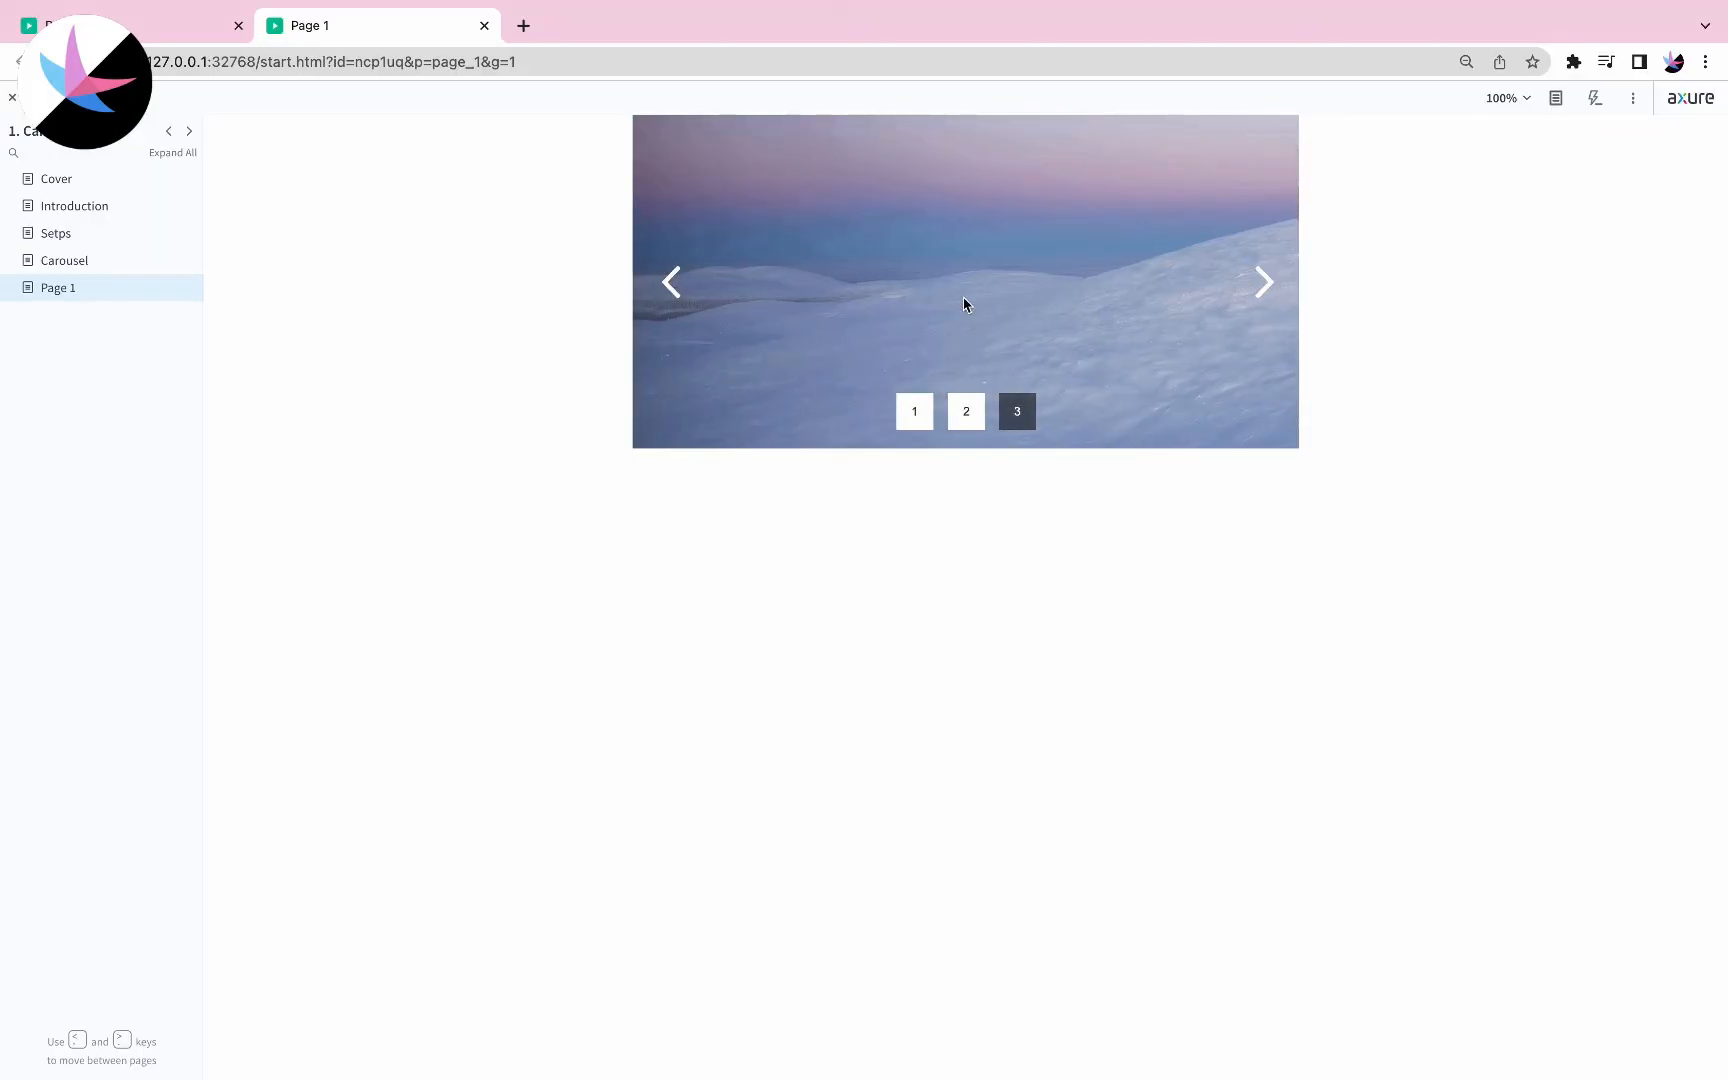
Test the numbered indicators 1, 2 and 3 in the preview, switching the carousel to each one's image
click(914, 411)
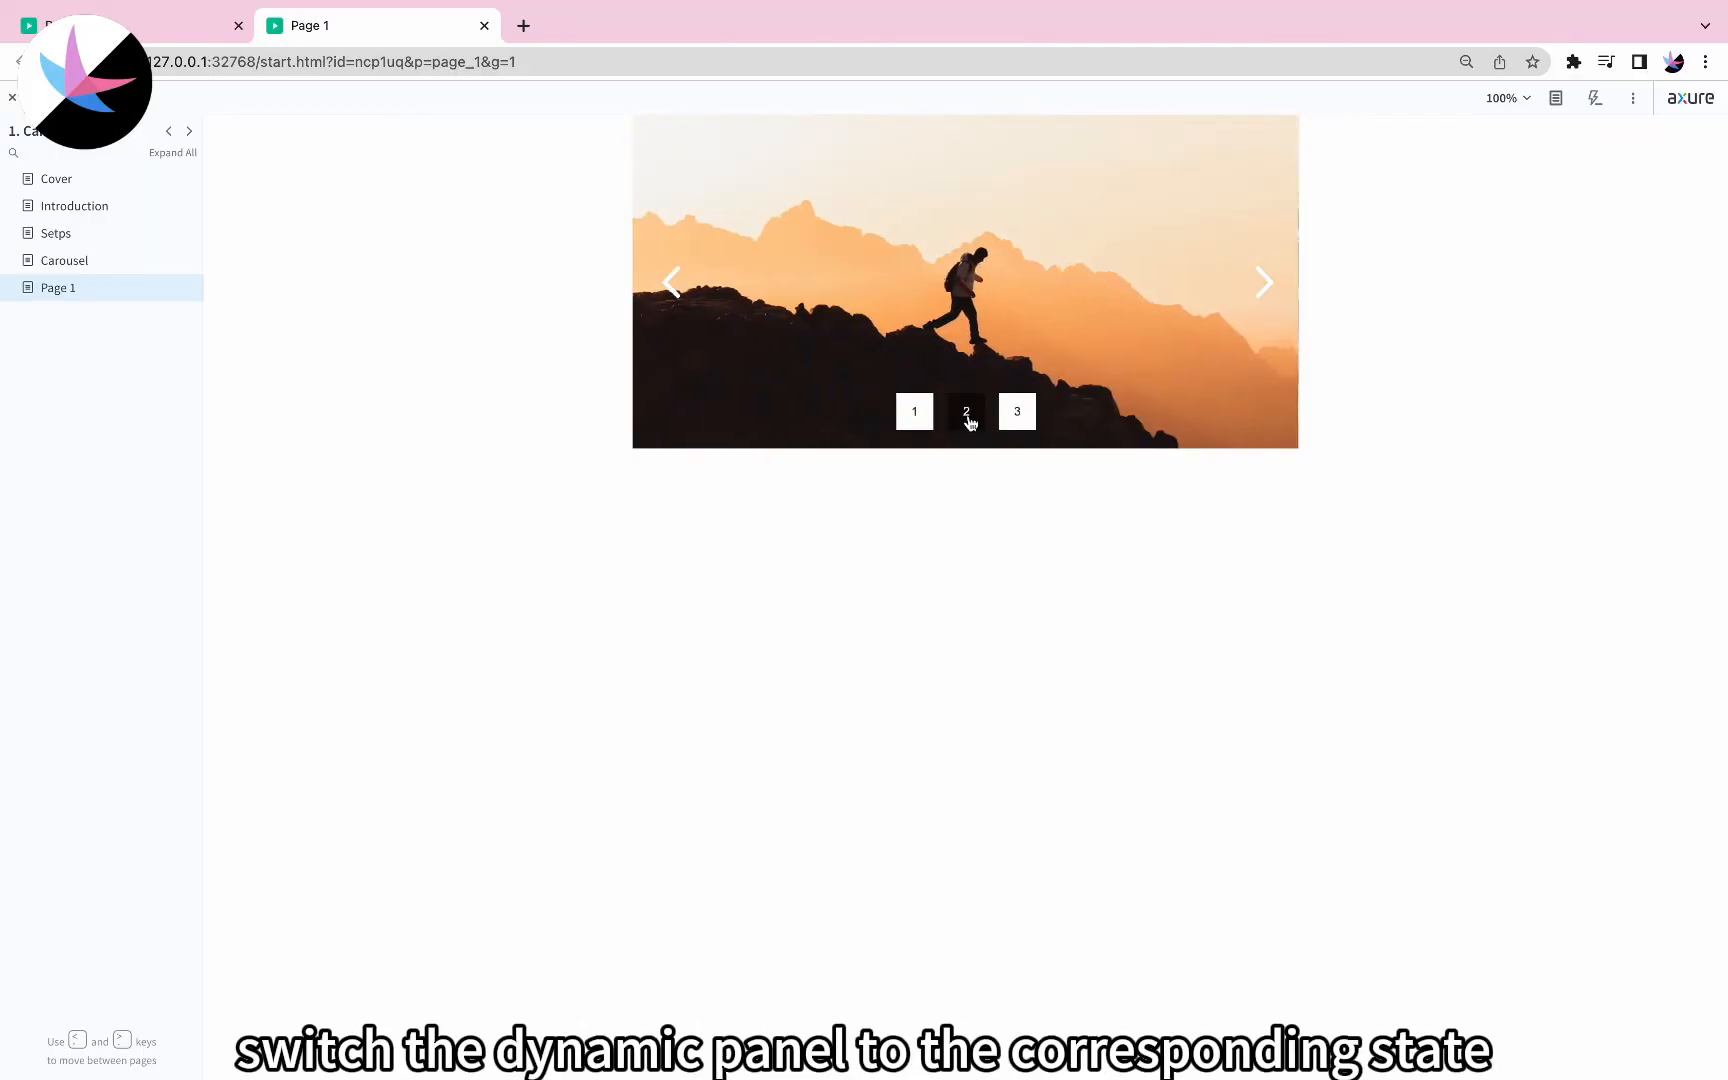
click(966, 412)
click(1018, 414)
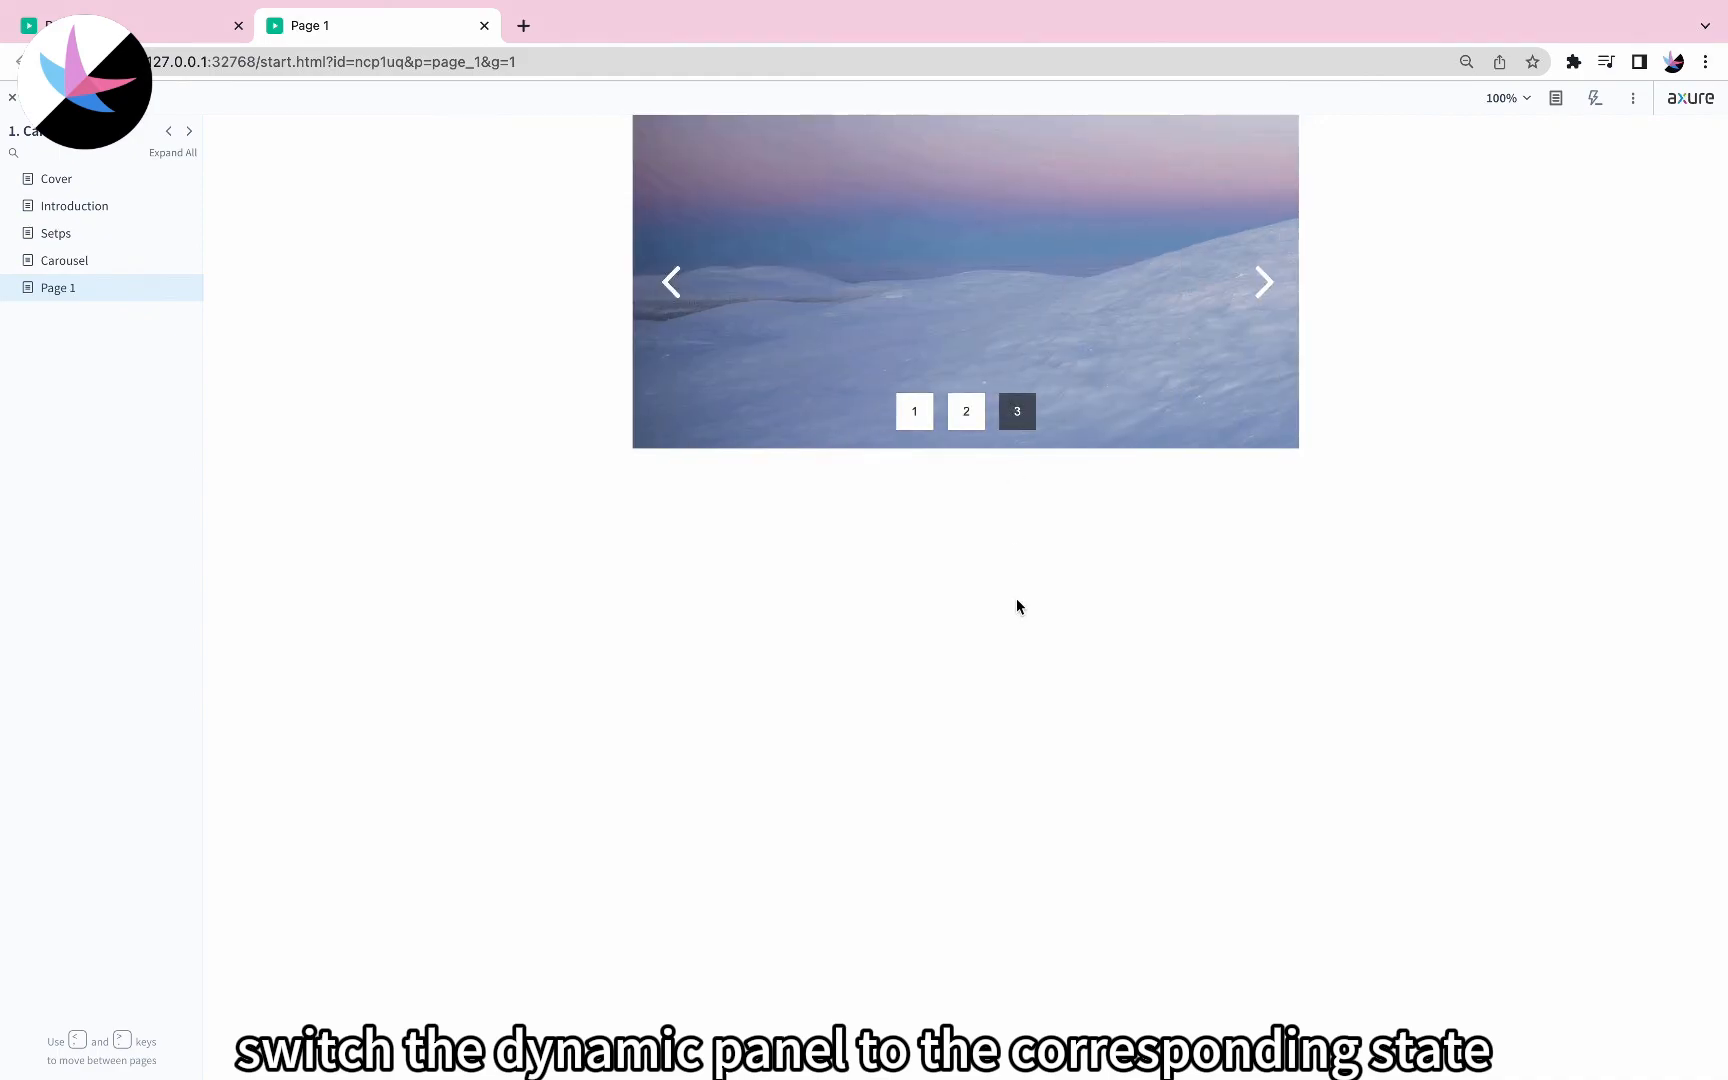